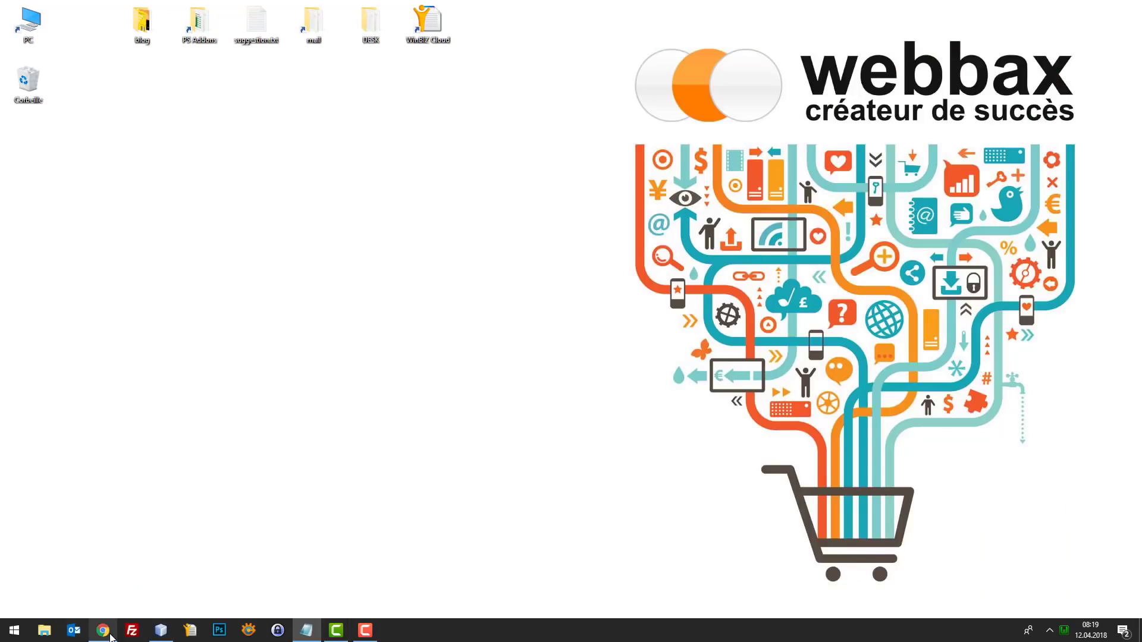
- Bring the Chrome window with the 'my store' demo storefront to the front from the taskbar
click(111, 631)
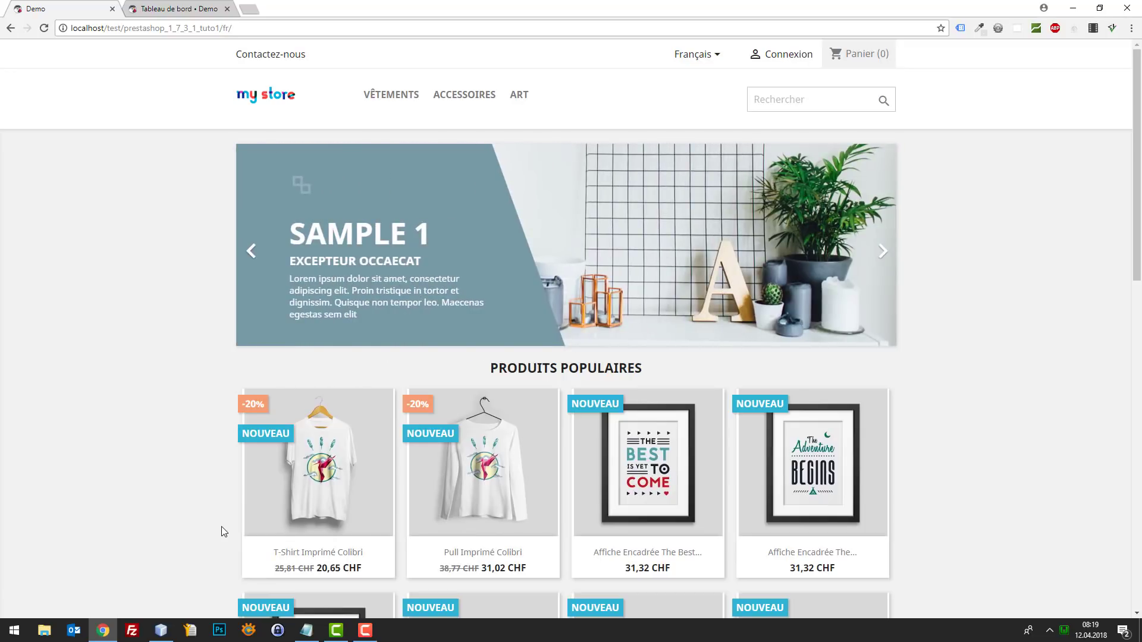
- Look over the storefront homepage, then switch to the 'Tableau de bord • Demo' back-office tab
scroll(195, 461, down, 3)
scroll(198, 463, up, 3)
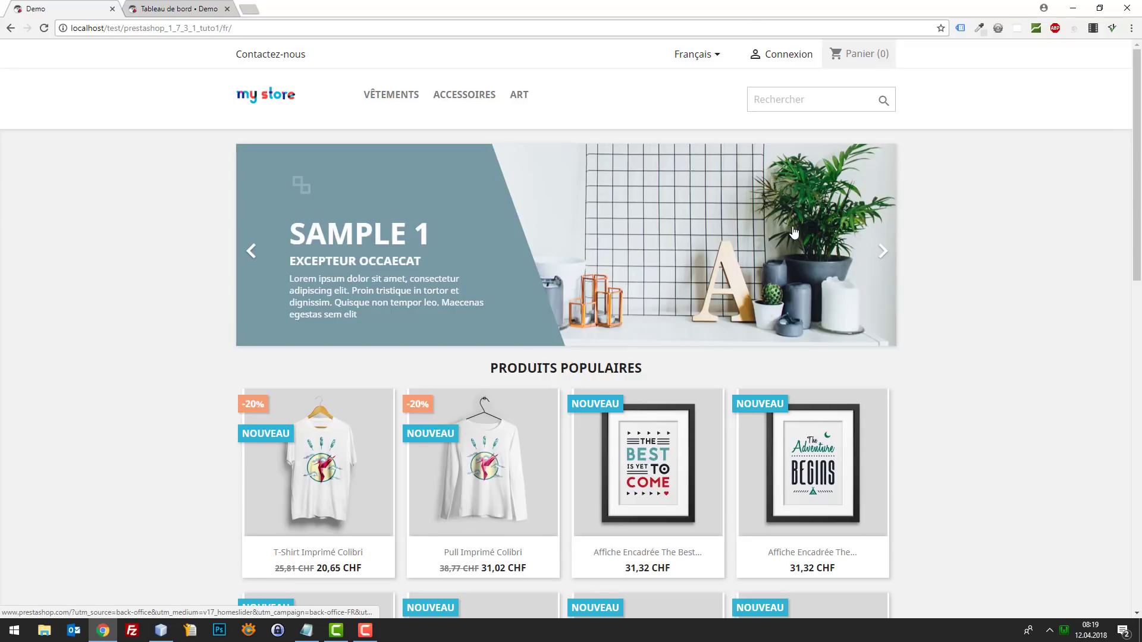
scroll(886, 257, down, 3)
scroll(937, 217, up, 3)
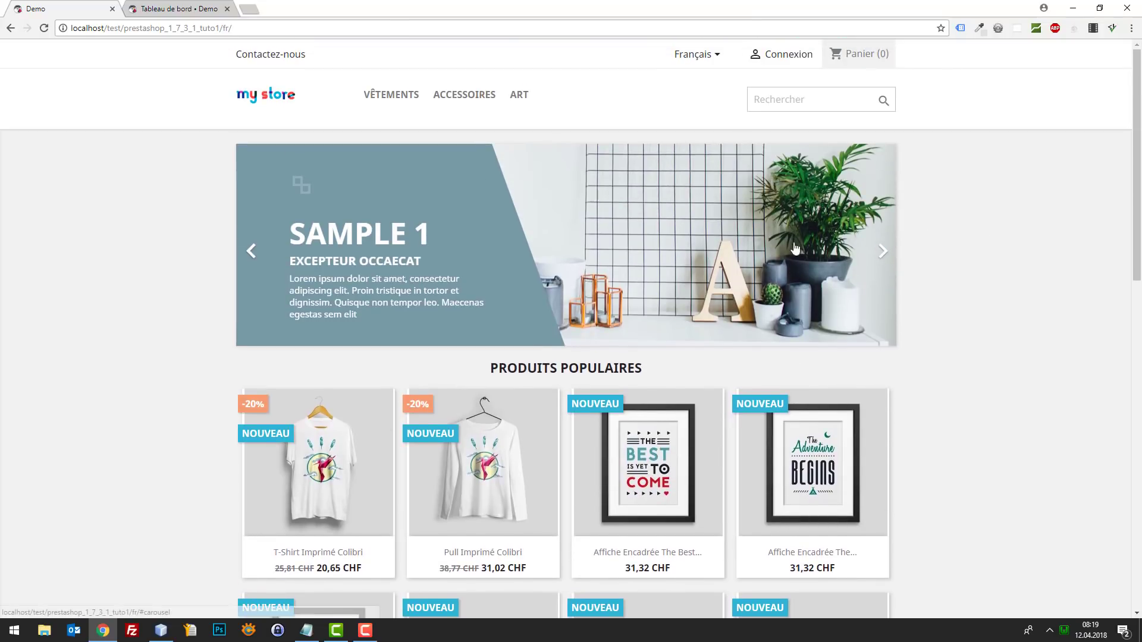
scroll(286, 256, down, 3)
scroll(883, 307, up, 3)
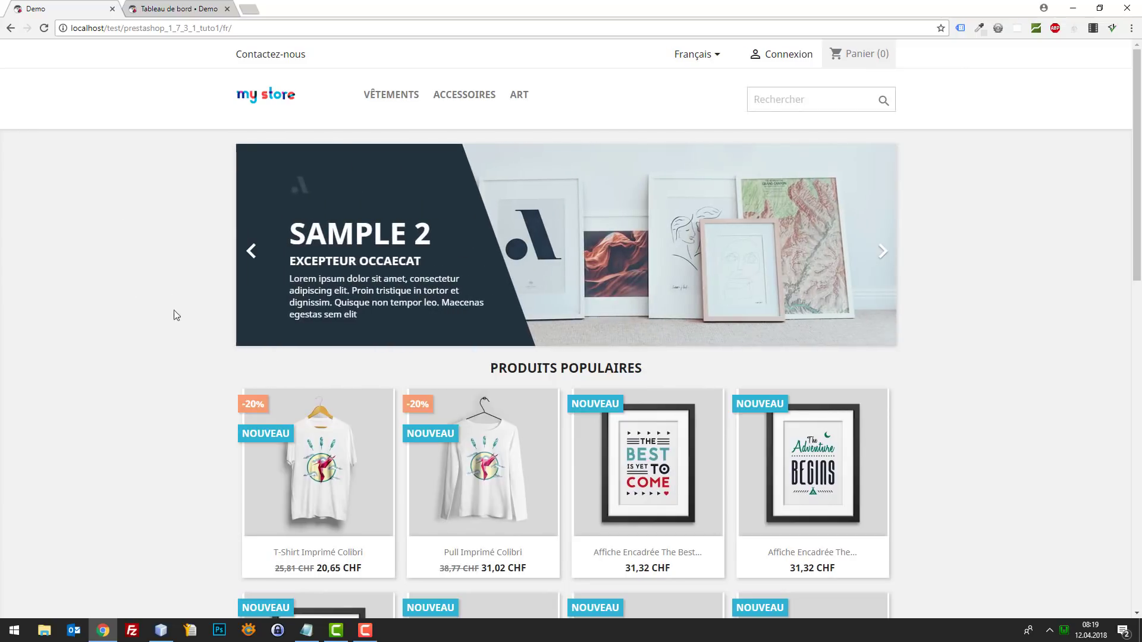
click(179, 9)
- Go to Paramètres avancés › Performances and review its Smarty and debug settings
mouse_move(107, 386)
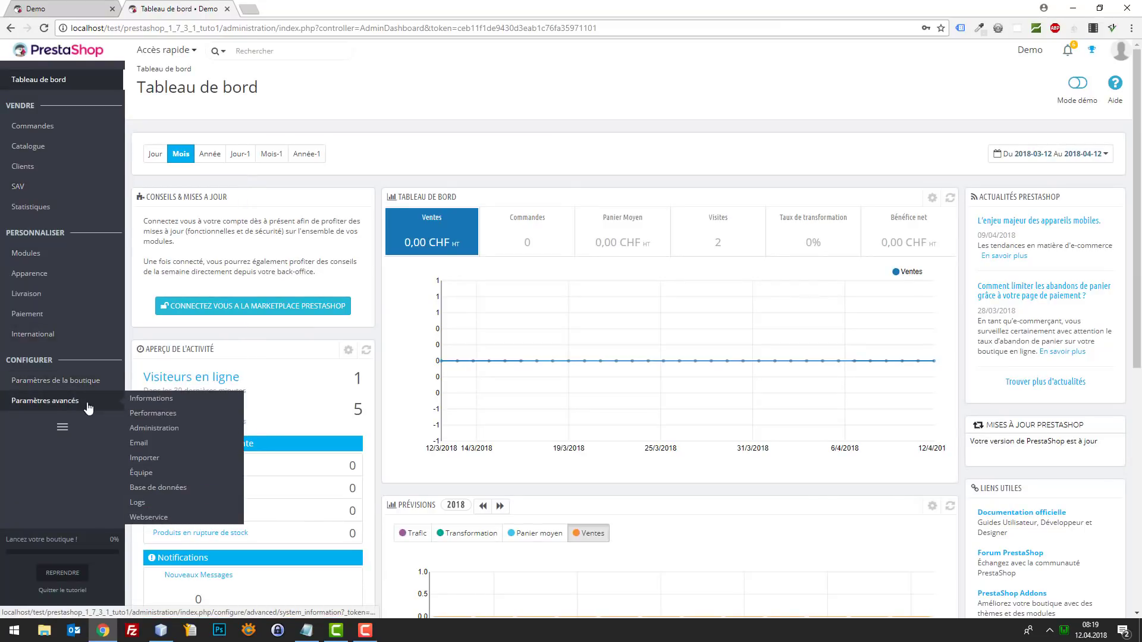
click(177, 416)
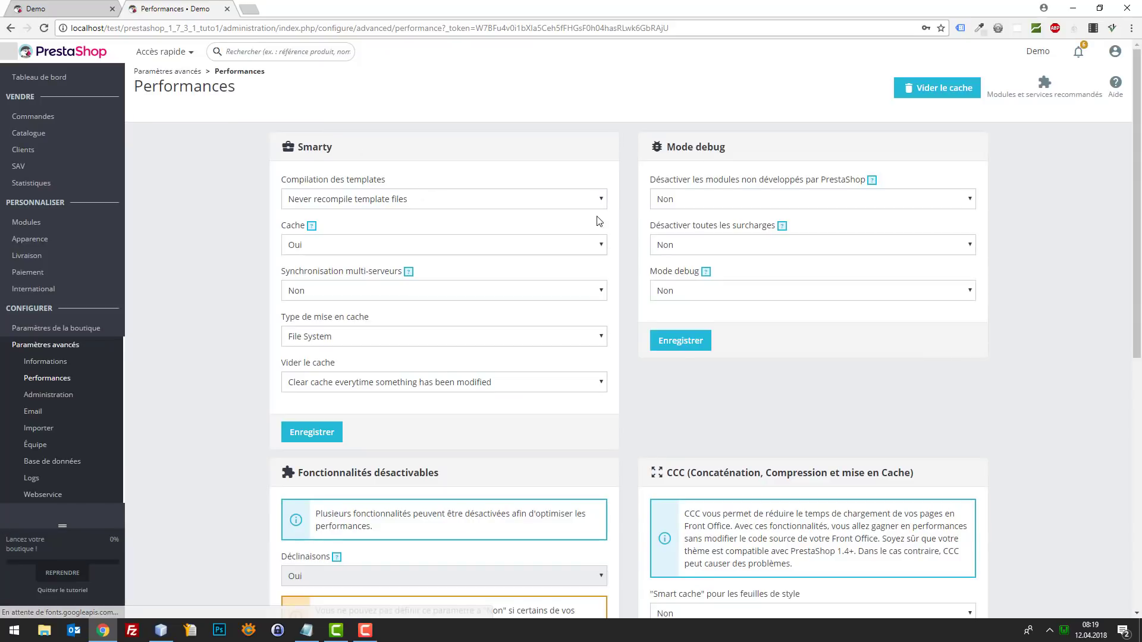
scroll(563, 207, down, 6)
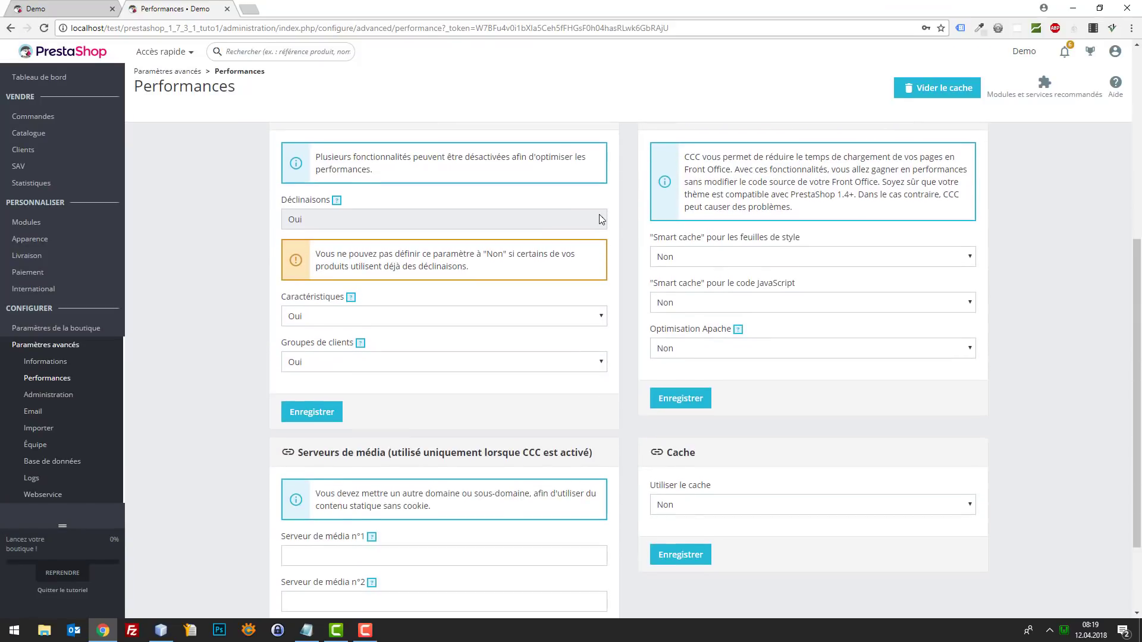
scroll(599, 215, down, 2)
scroll(612, 230, up, 6)
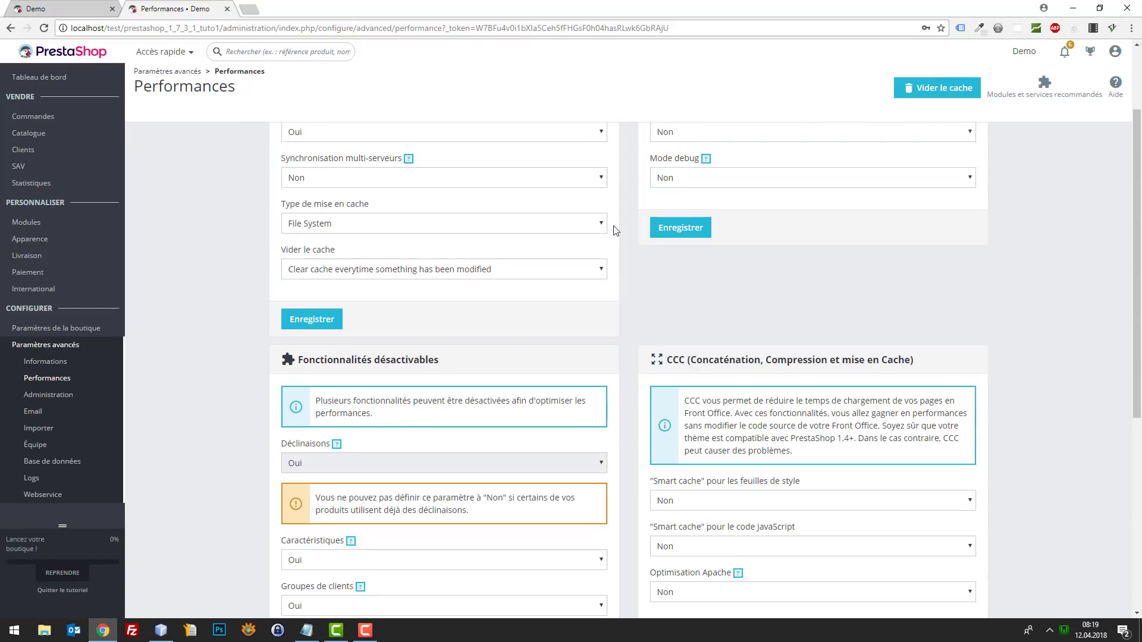
scroll(811, 318, down, 6)
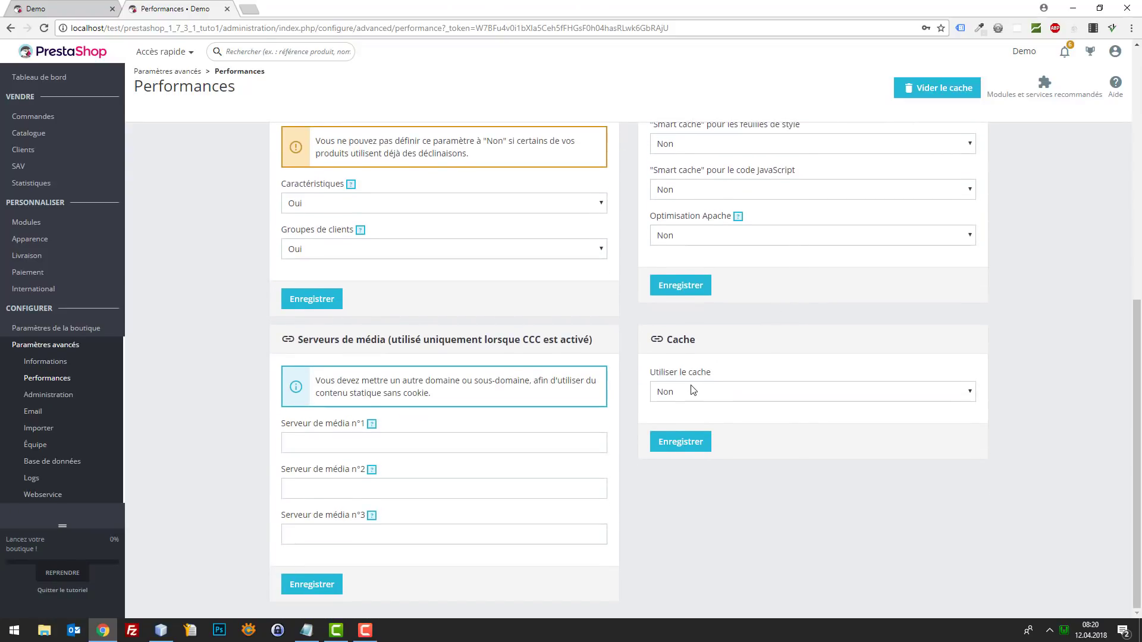
scroll(695, 387, up, 4)
scroll(698, 371, up, 4)
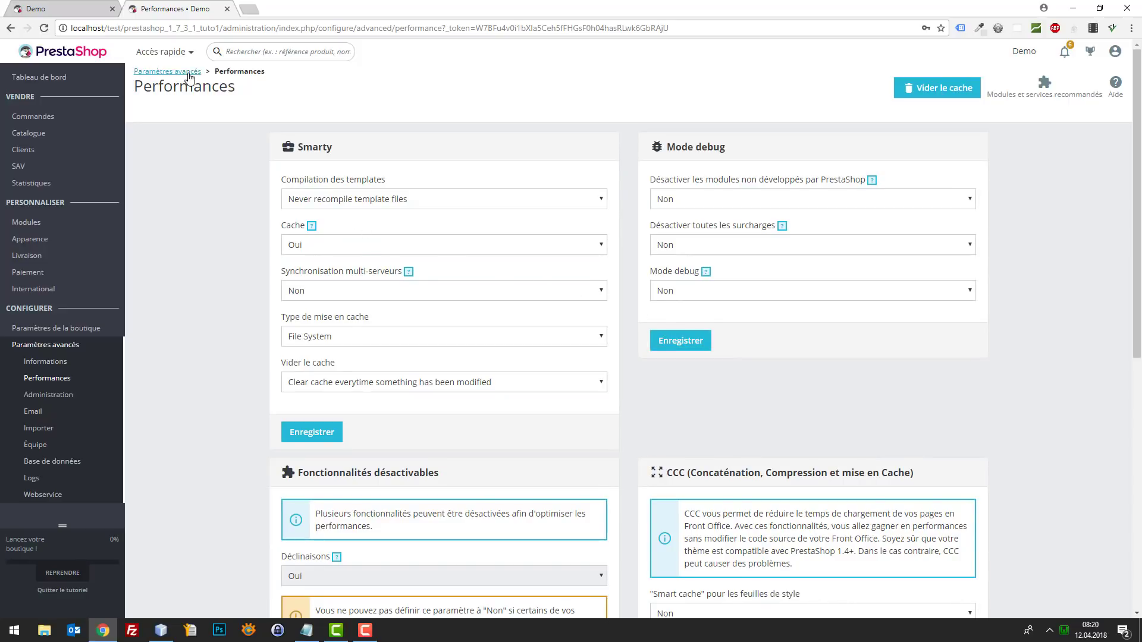
- Set template compilation to recompile when files are updated and Smarty cache to Non, then save
click(492, 200)
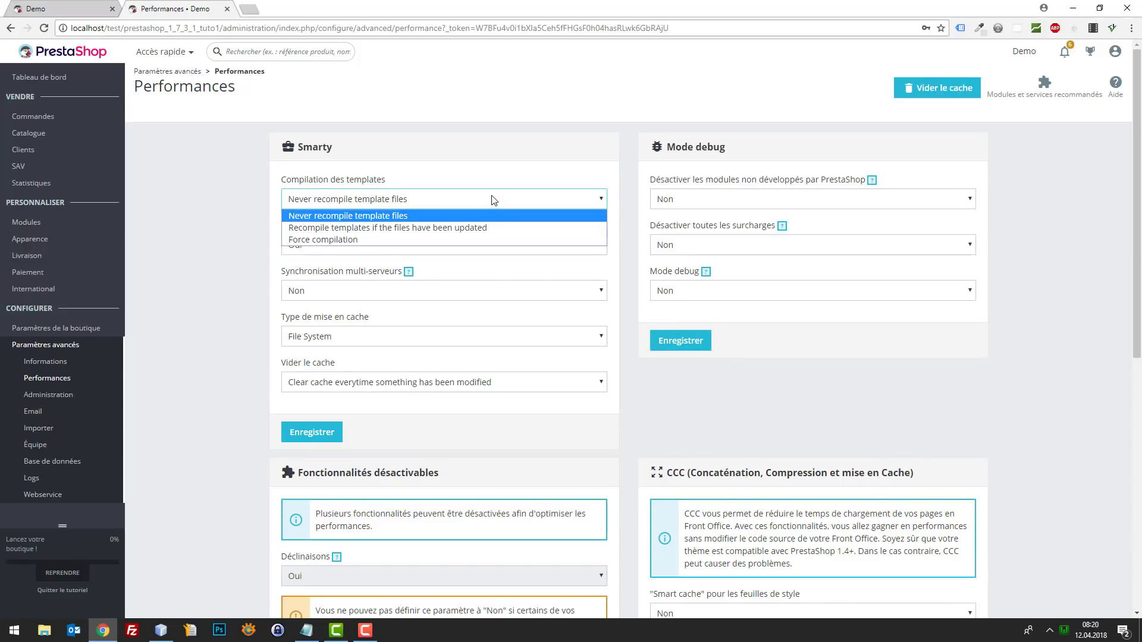
click(448, 229)
click(376, 245)
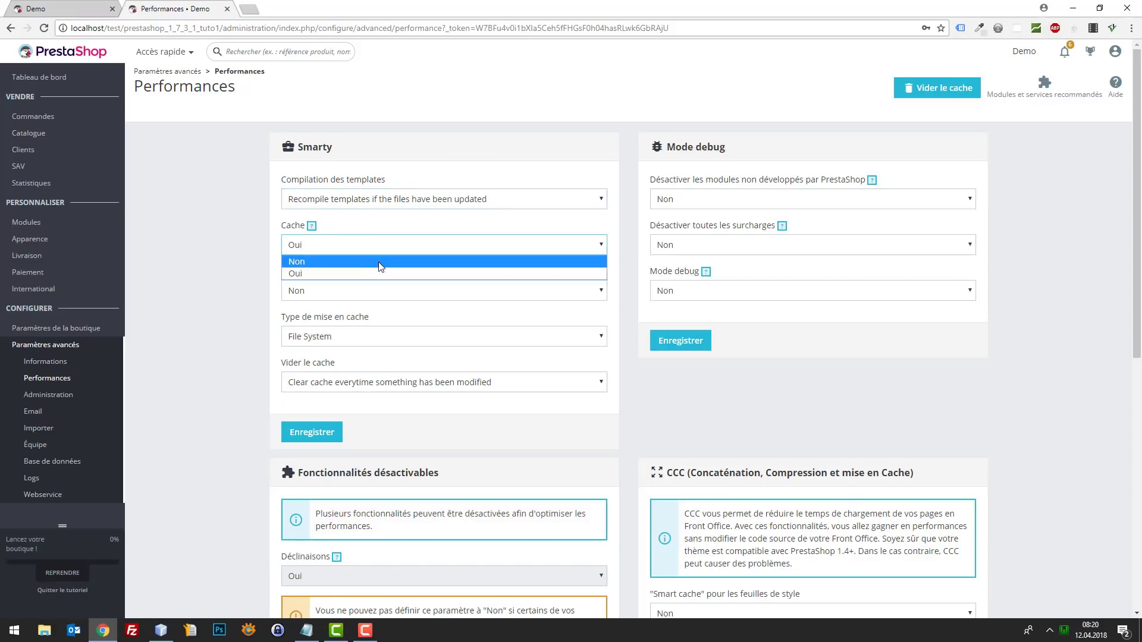
click(381, 261)
click(319, 293)
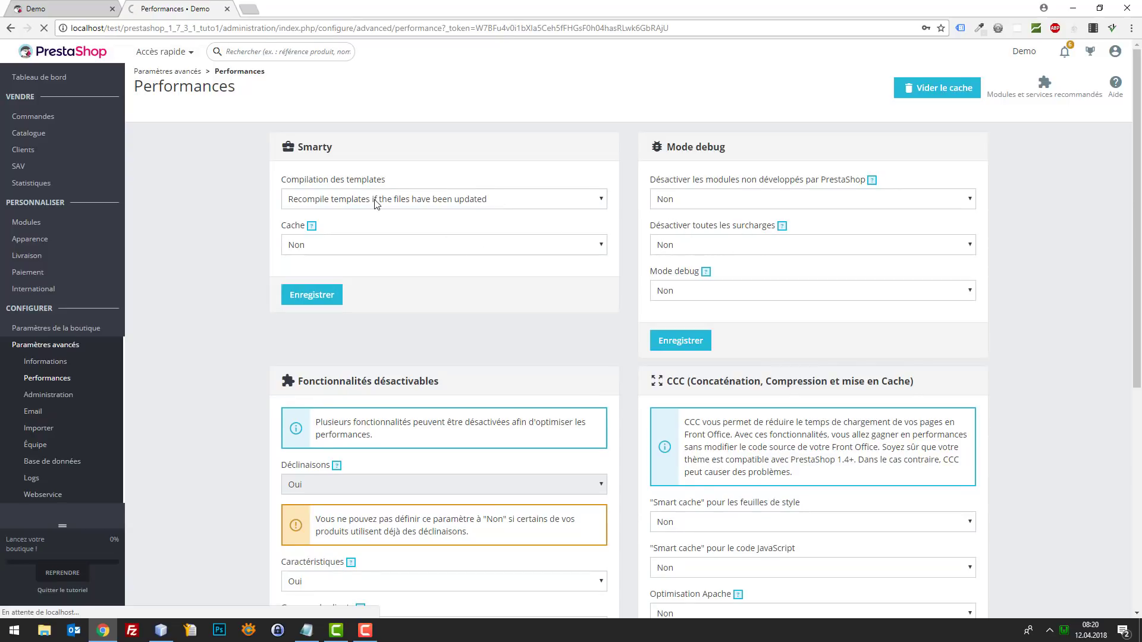
- Quit the onboarding tutorial and return to the storefront tab
scroll(455, 271, down, 3)
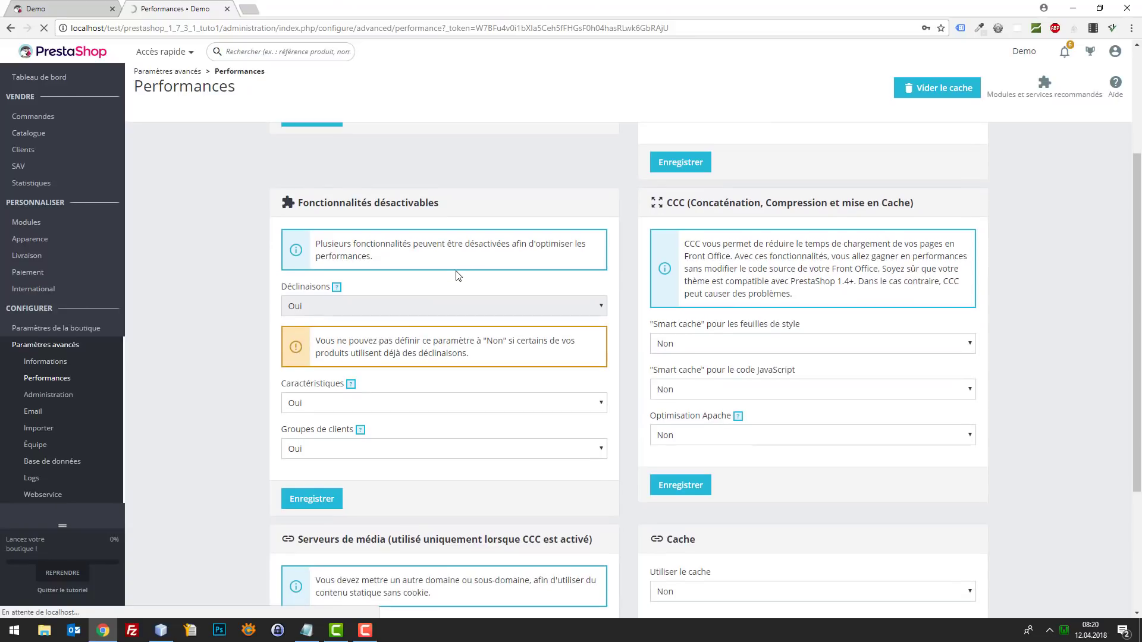
scroll(443, 247, up, 3)
scroll(446, 251, down, 2)
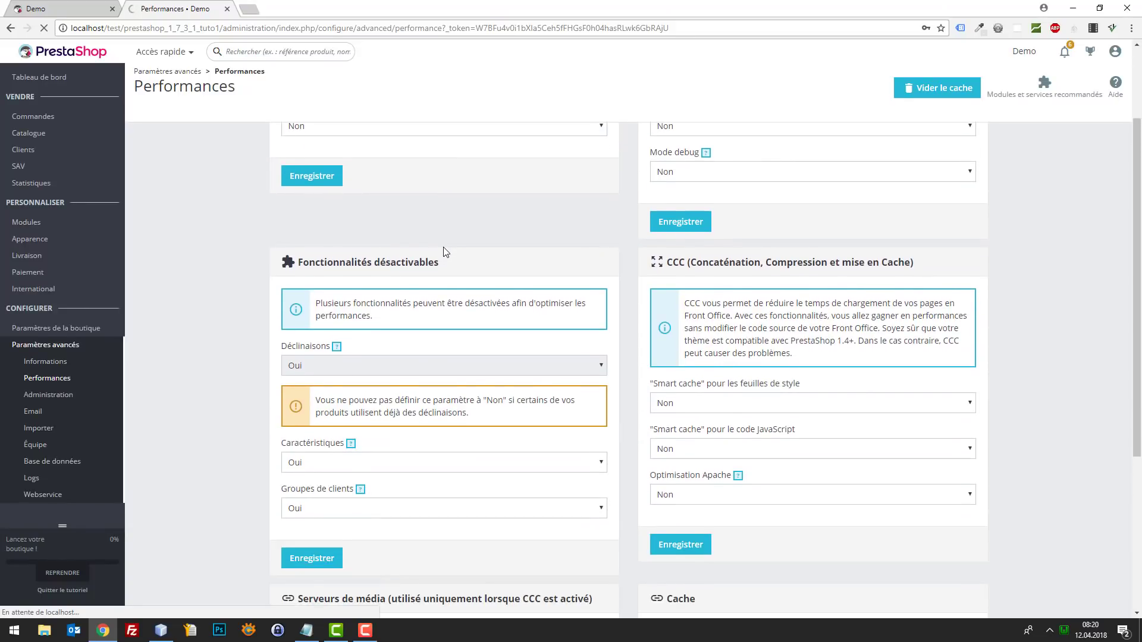
scroll(446, 251, down, 1)
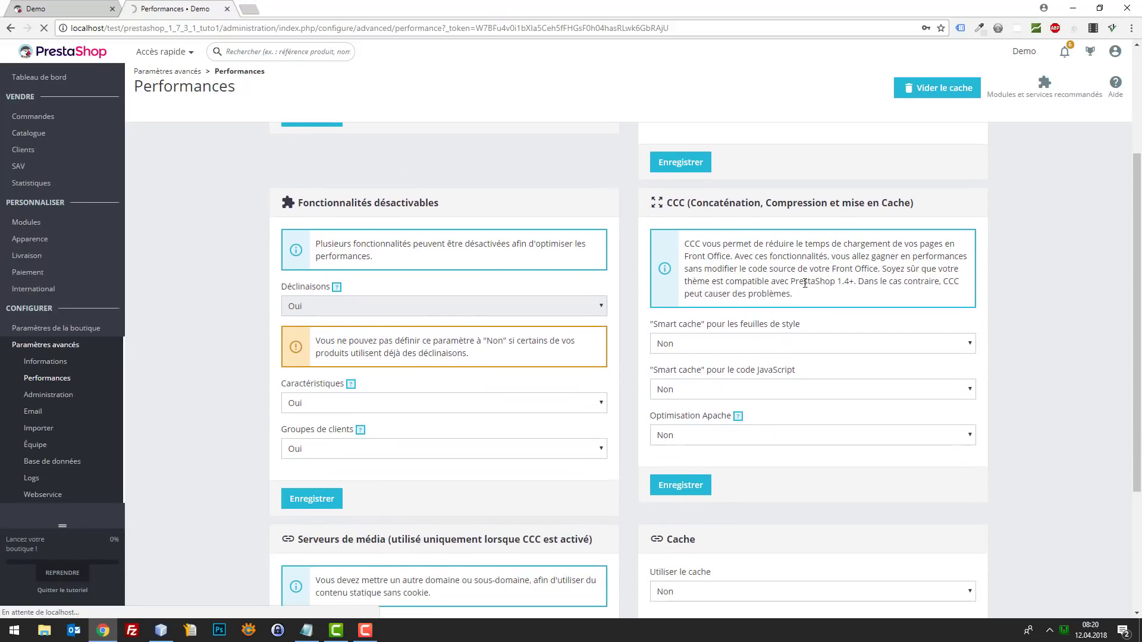
scroll(804, 283, down, 3)
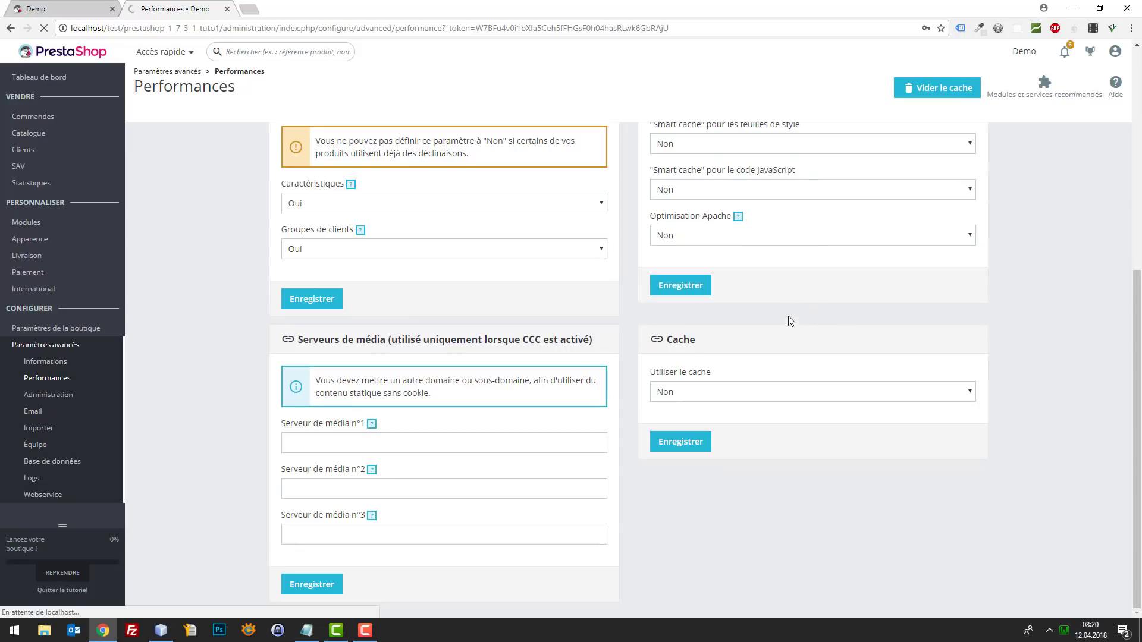
scroll(773, 354, up, 6)
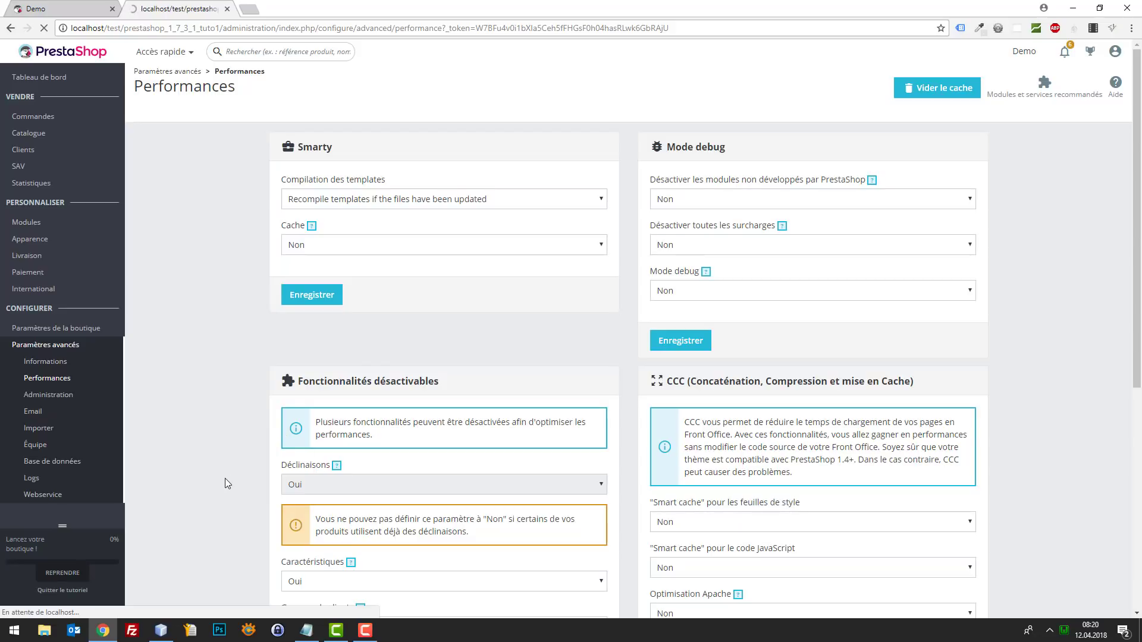
scroll(225, 458, down, 6)
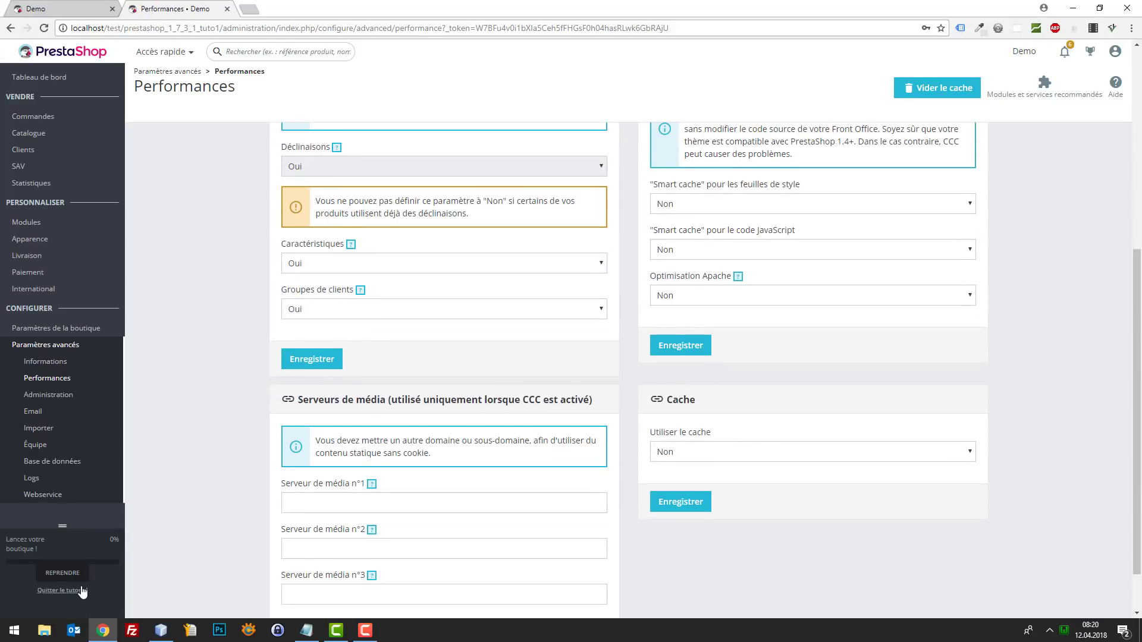
click(80, 590)
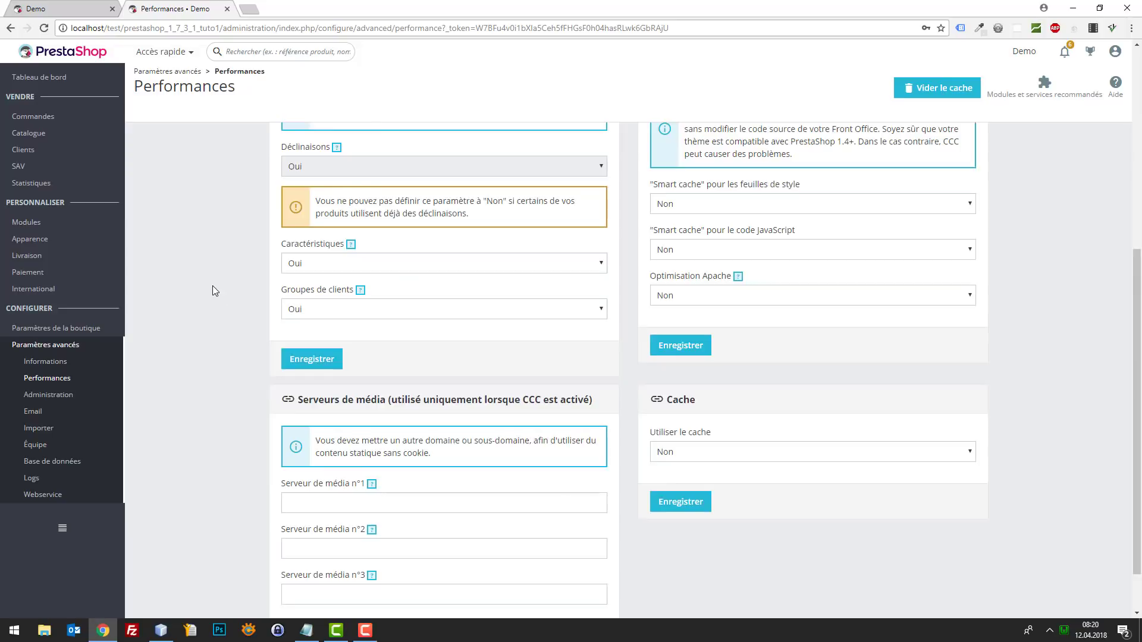
scroll(217, 271, up, 6)
click(58, 6)
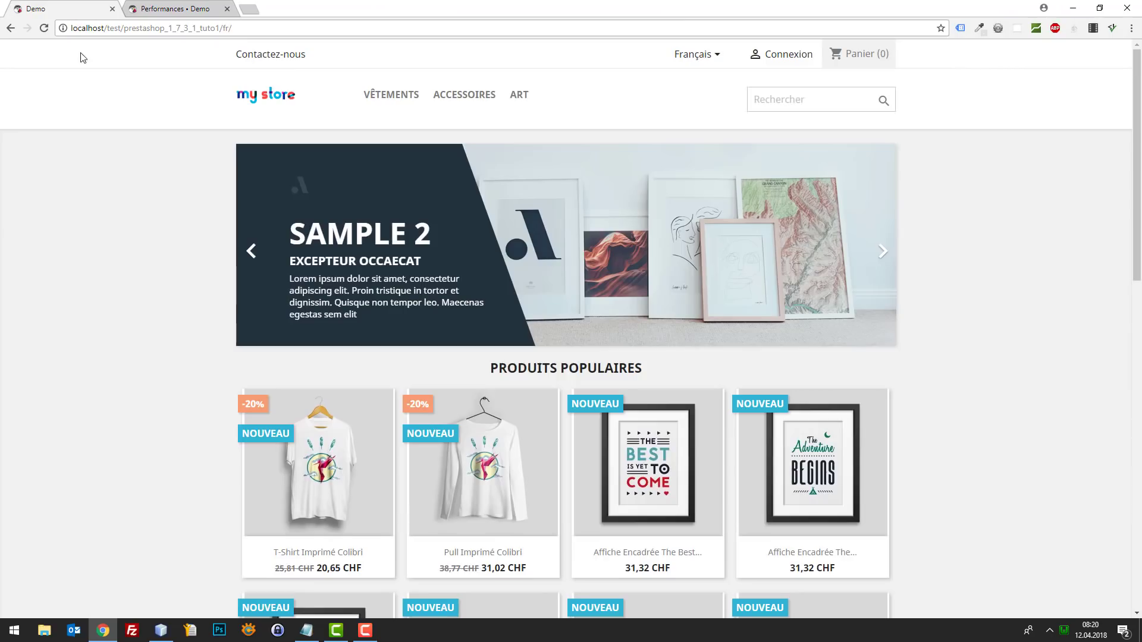
- Reload the storefront to check the new settings and return to the Performances admin tab
key(F5)
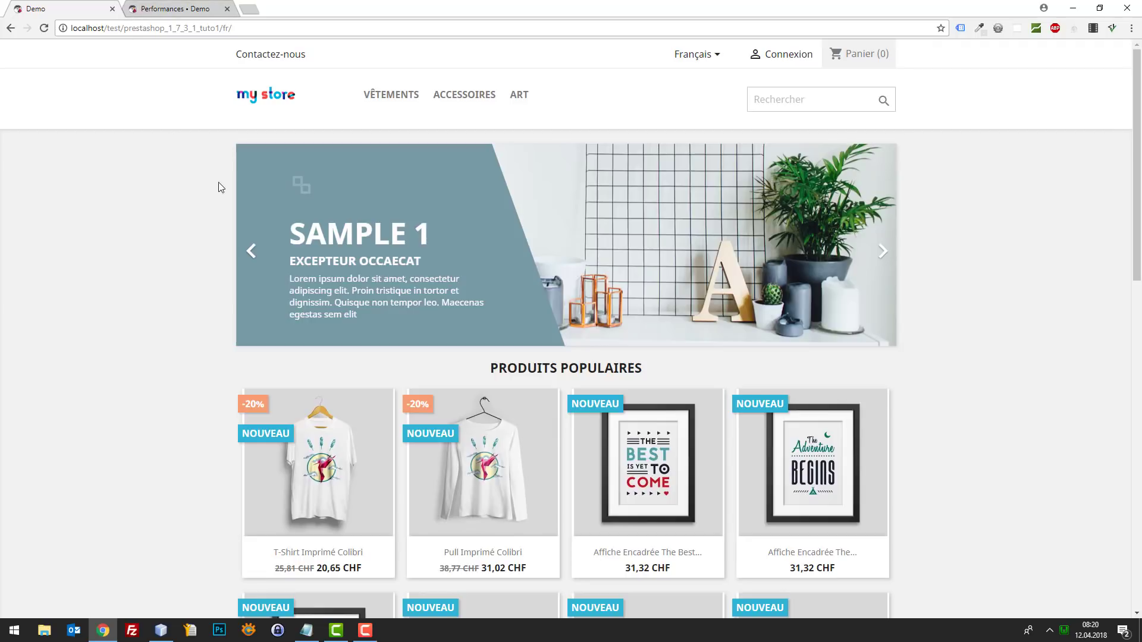
click(178, 8)
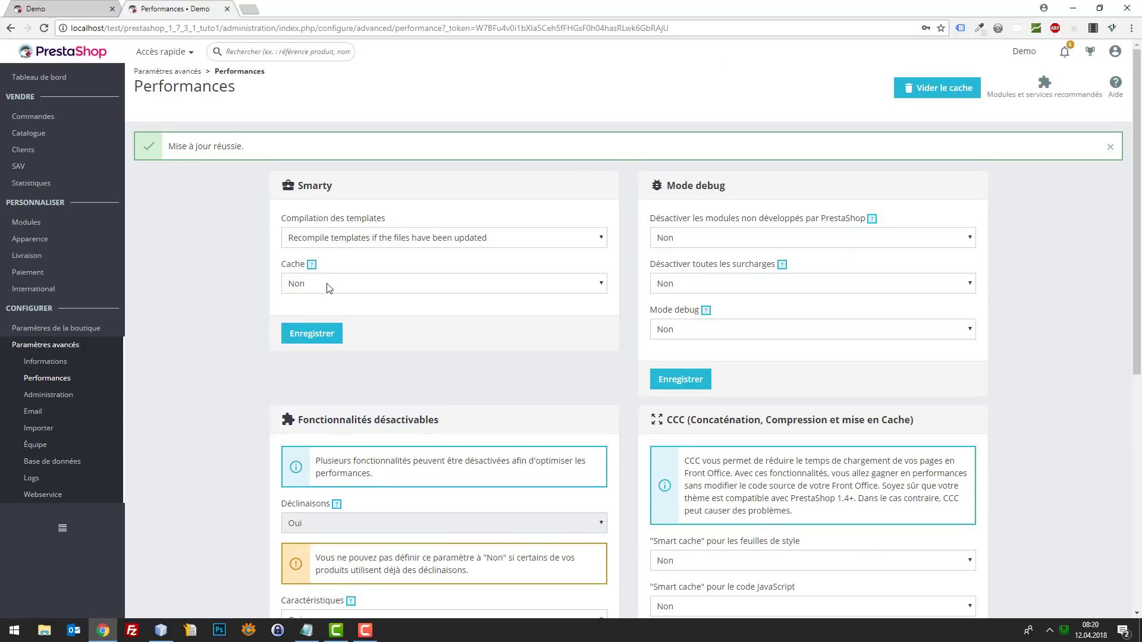
scroll(819, 283, down, 7)
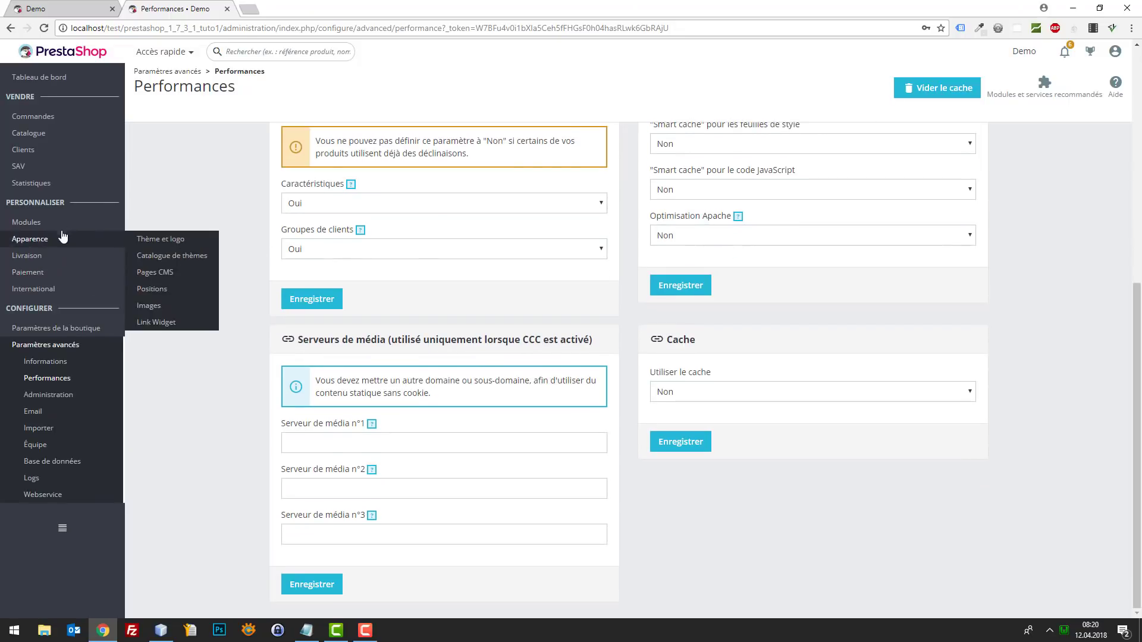
- Open Modules › Modules et services in the back office while glancing back at the storefront
mouse_move(62, 222)
click(201, 225)
click(99, 8)
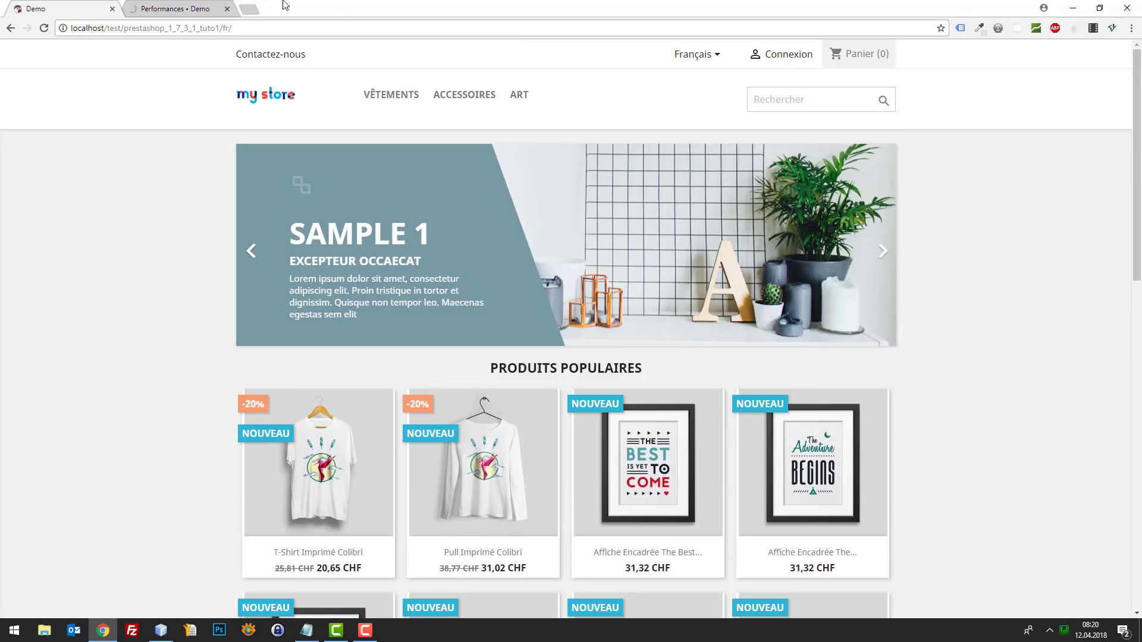
click(208, 9)
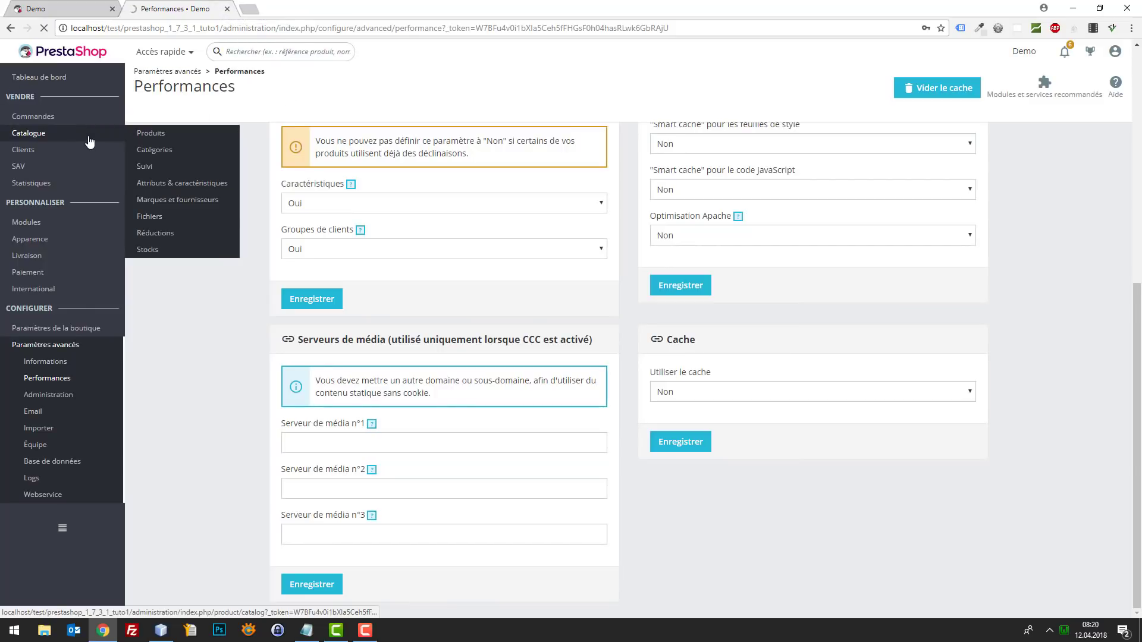
click(89, 8)
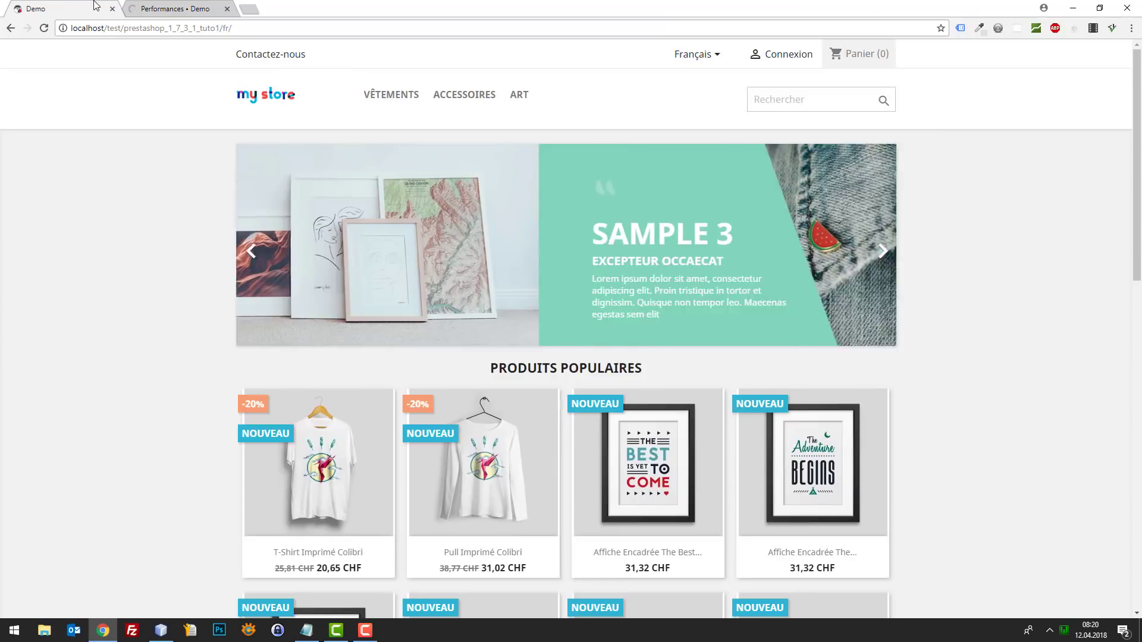
click(159, 7)
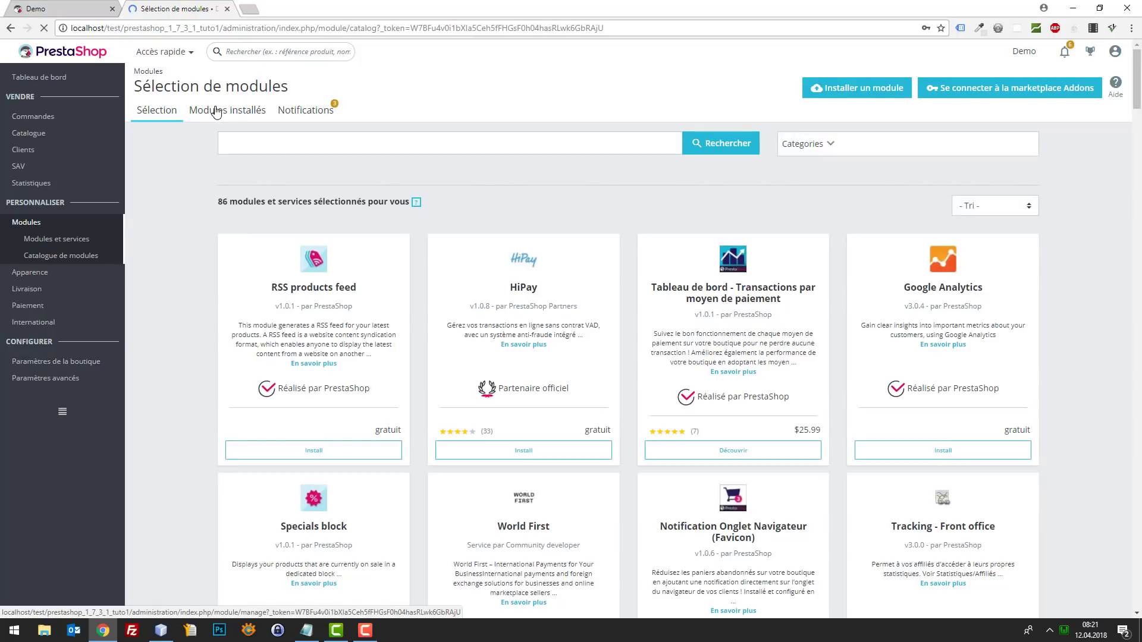
- Show the installed modules and filter them by 'slide' to find the Carrousel
click(223, 109)
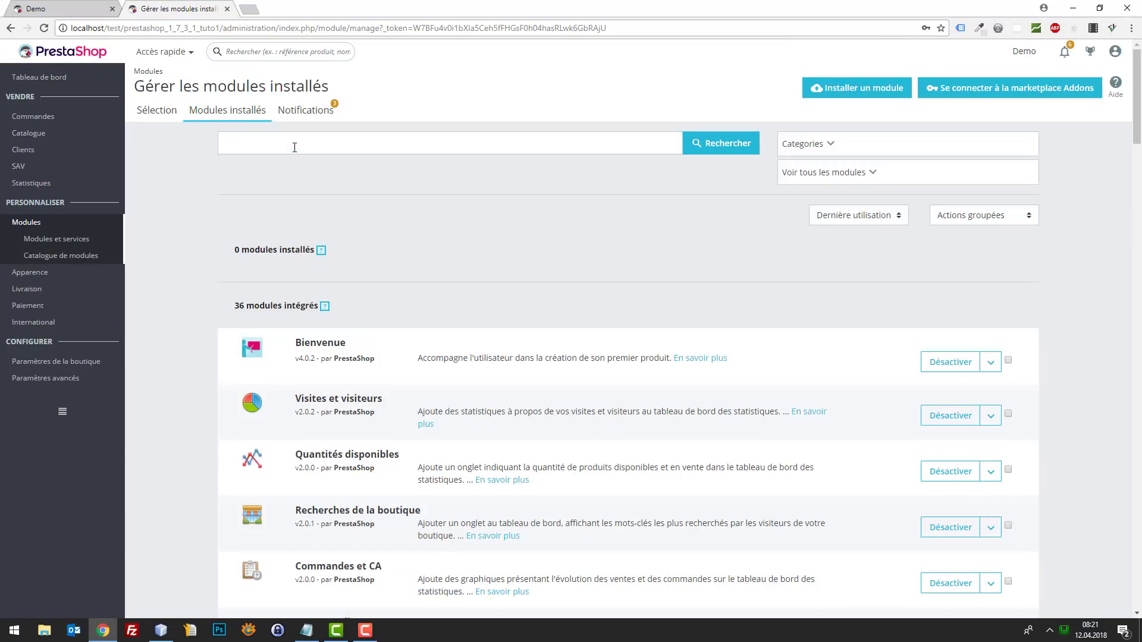
click(294, 148)
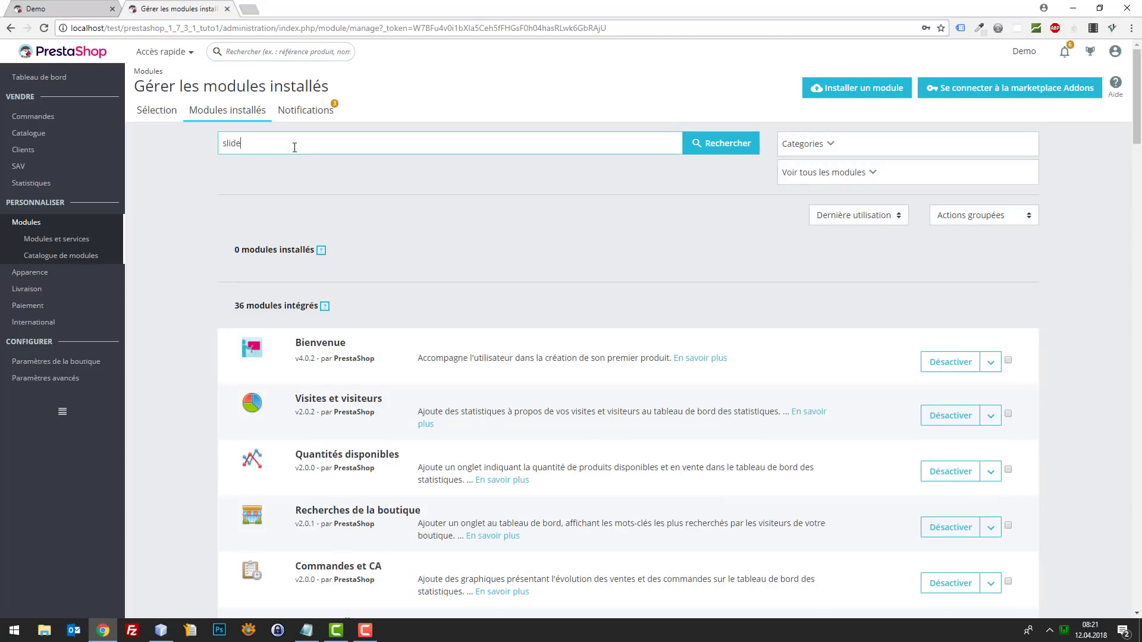
key(Return)
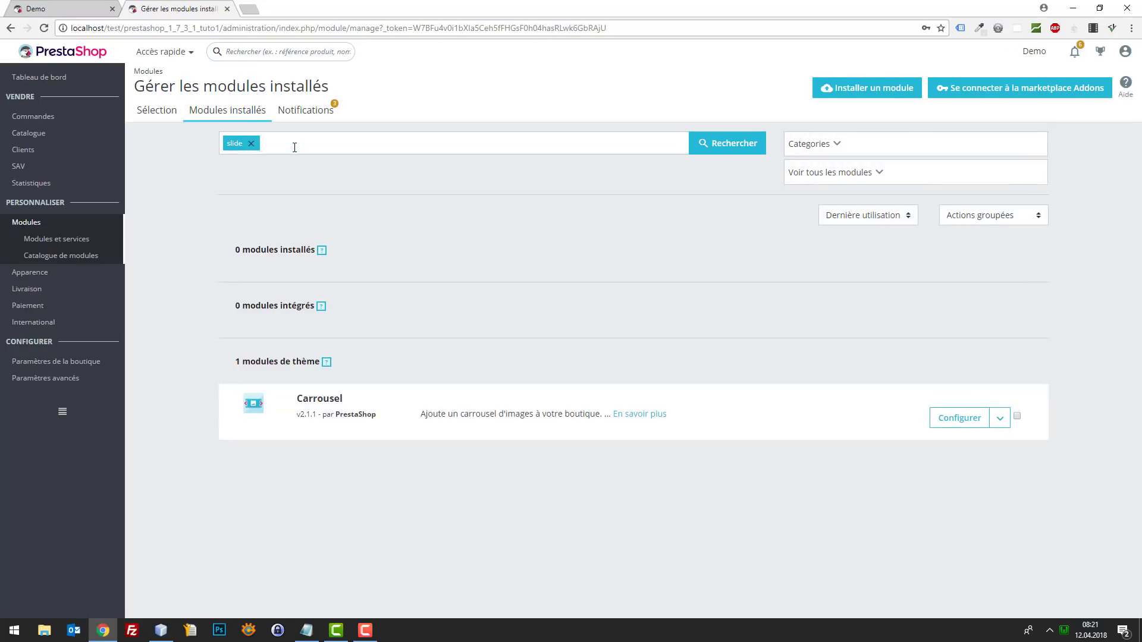
- Deactivate the Carrousel module, confirming 'Oui, le désactiver', and reload the storefront
click(999, 422)
click(1018, 466)
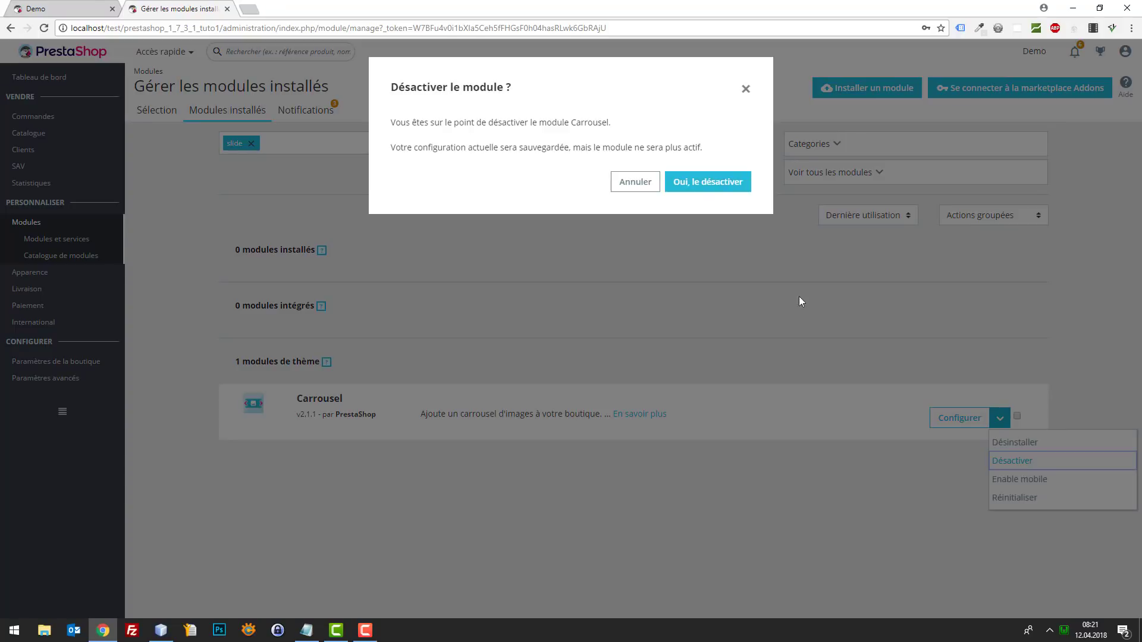
click(707, 182)
click(80, 7)
key(F5)
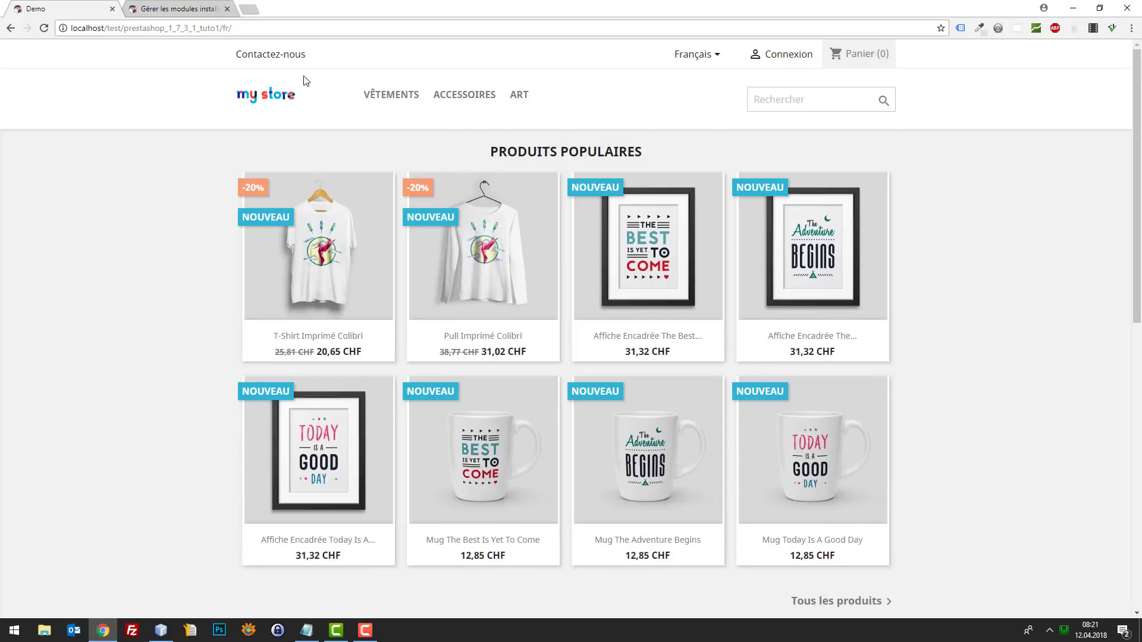
- Open the storefront language list and select the top menu items' text
click(690, 56)
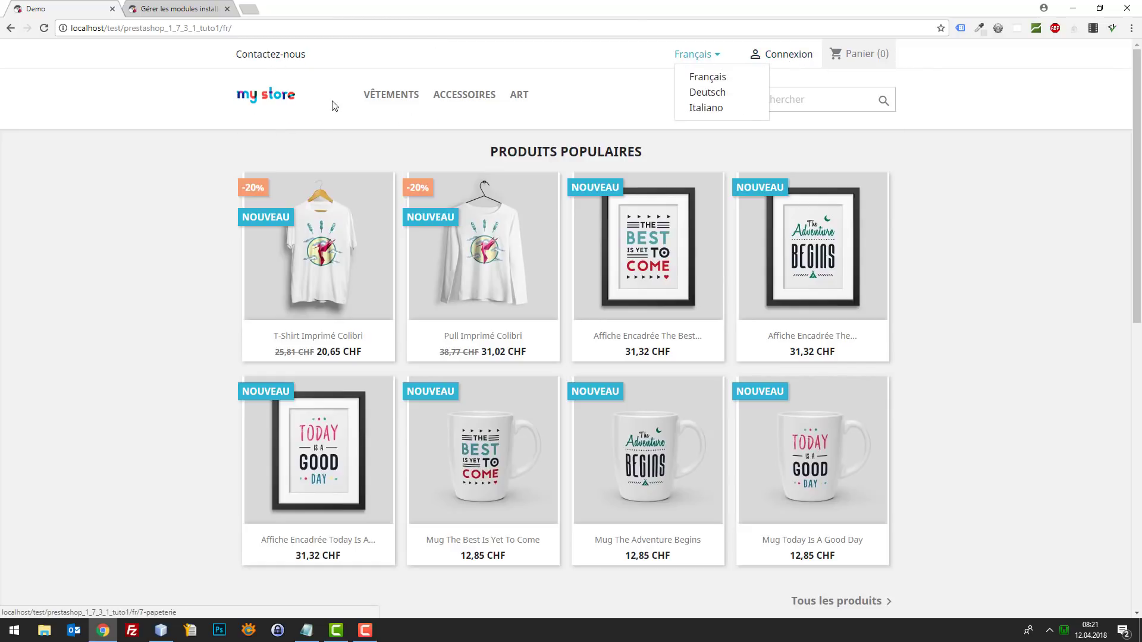
drag(357, 98, 445, 96)
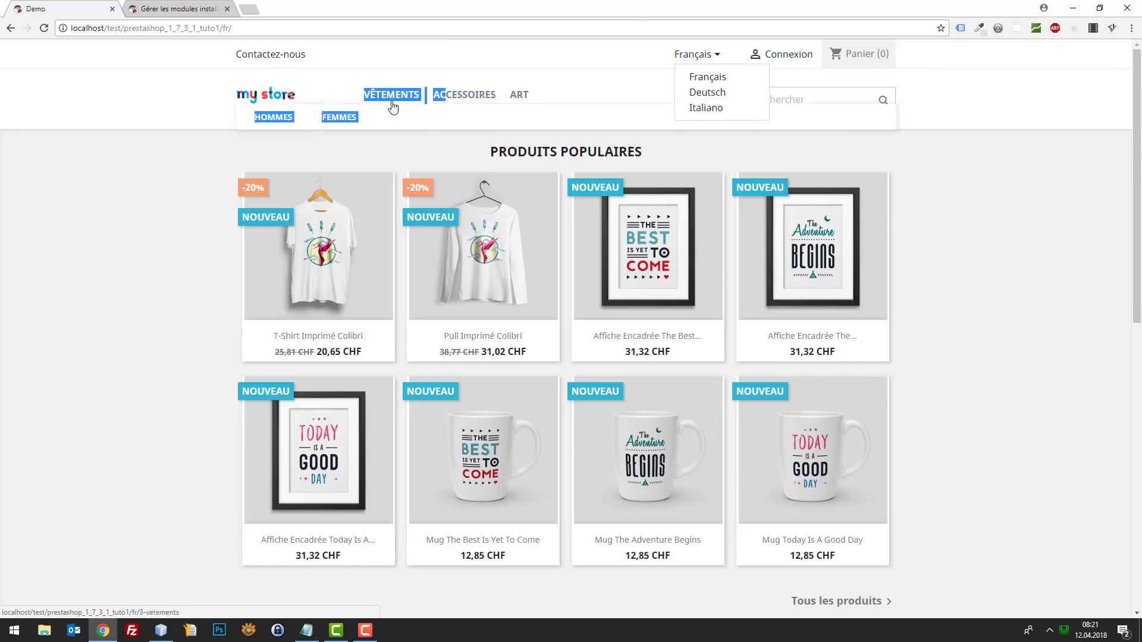
click(190, 152)
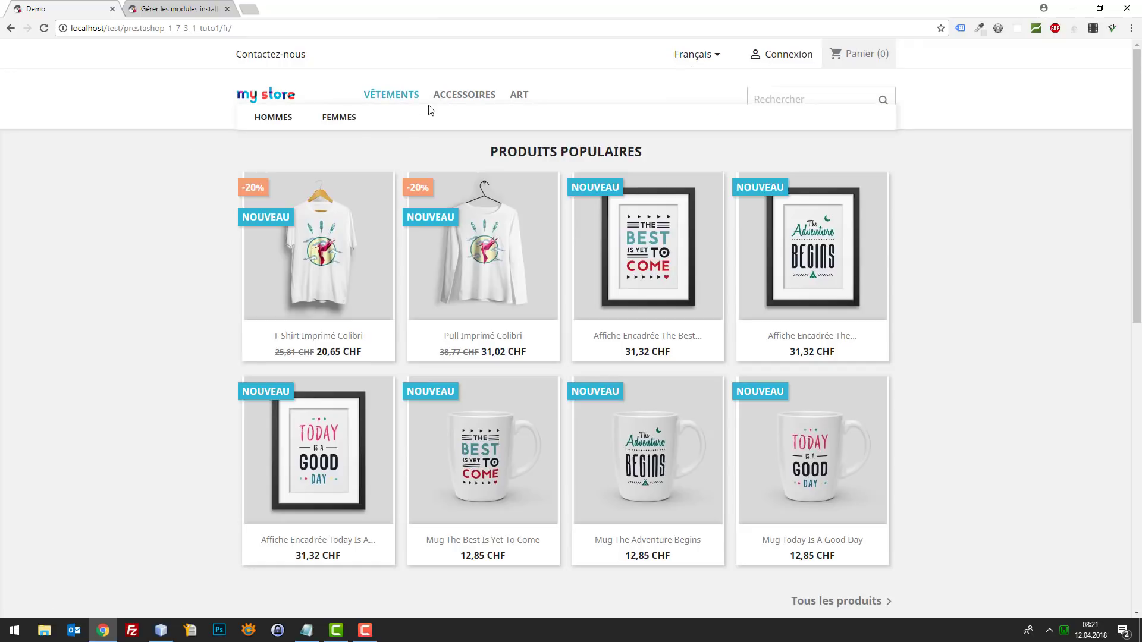
- Open Modules et services in a new tab, then return to the installed modules tab
click(157, 9)
right_click(78, 241)
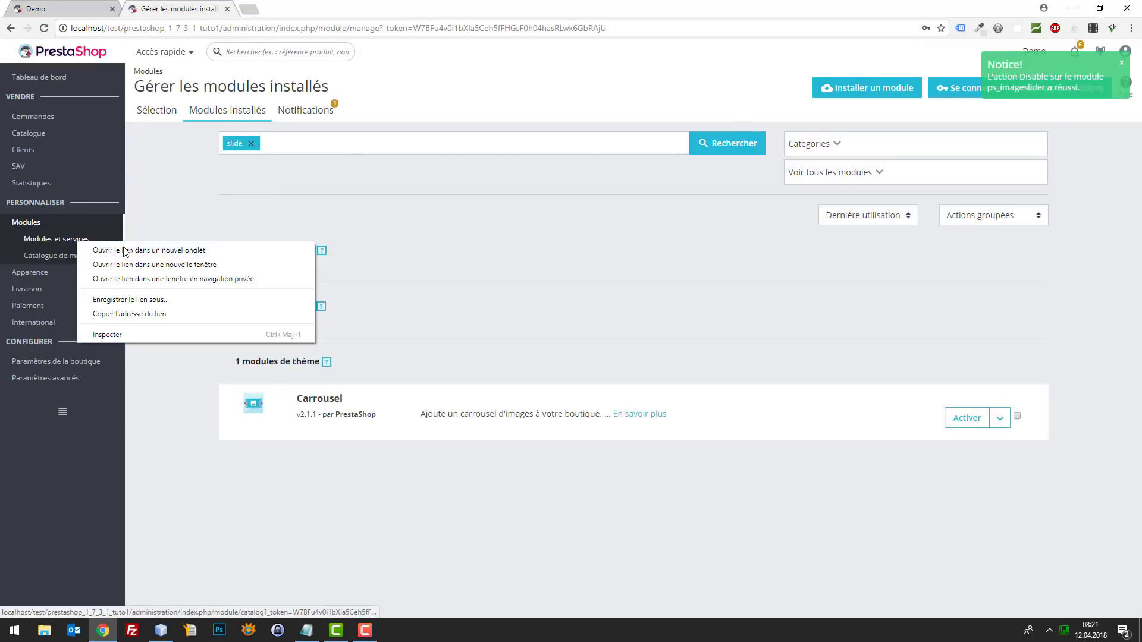
click(126, 251)
click(36, 8)
mouse_move(452, 107)
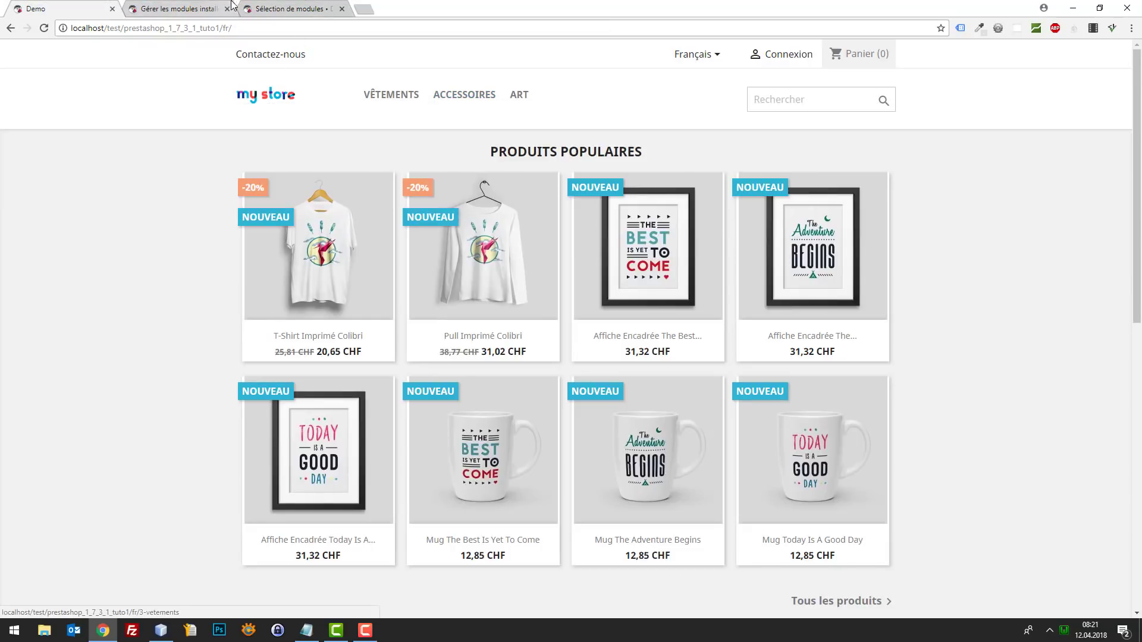
click(211, 8)
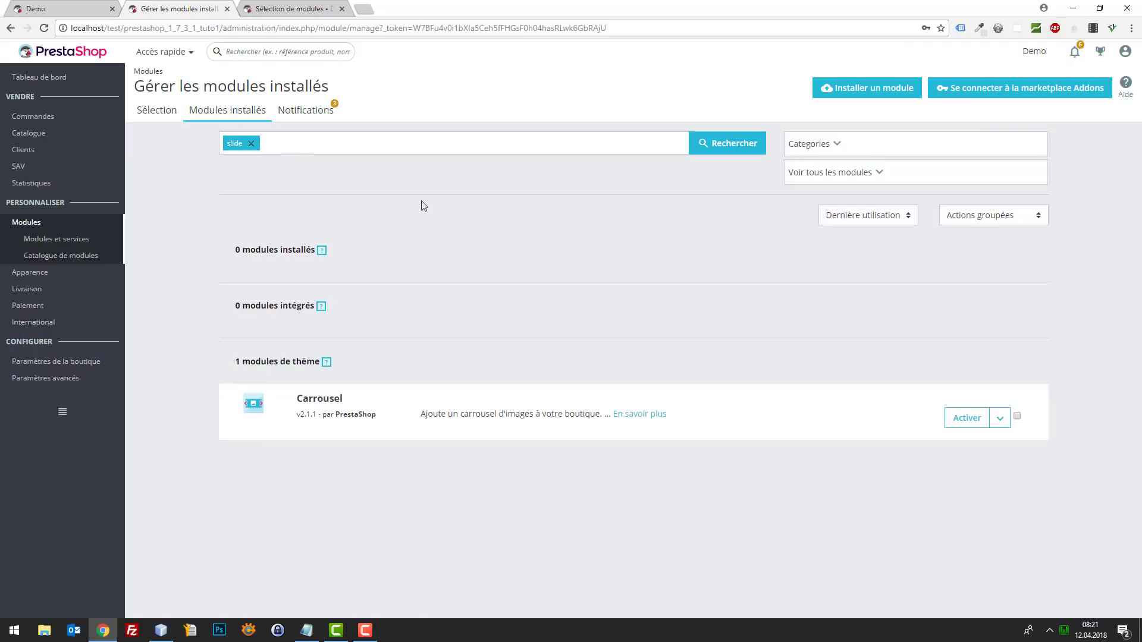
- Replace the 'slide' filter with 'menu' and configure the Menu principal module
click(251, 144)
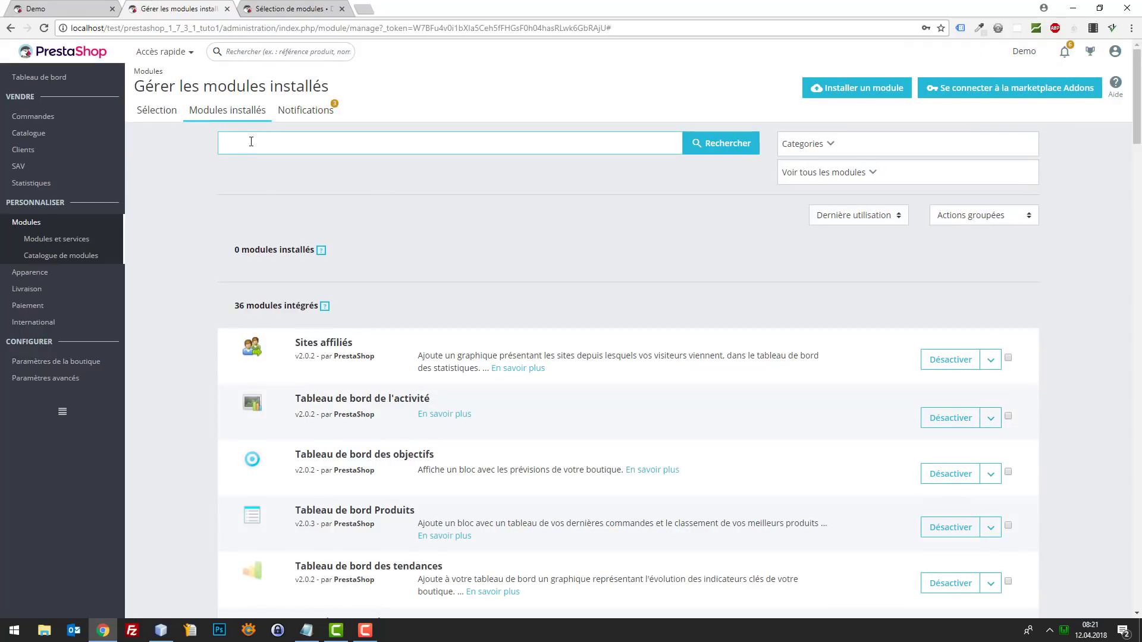
key(Return)
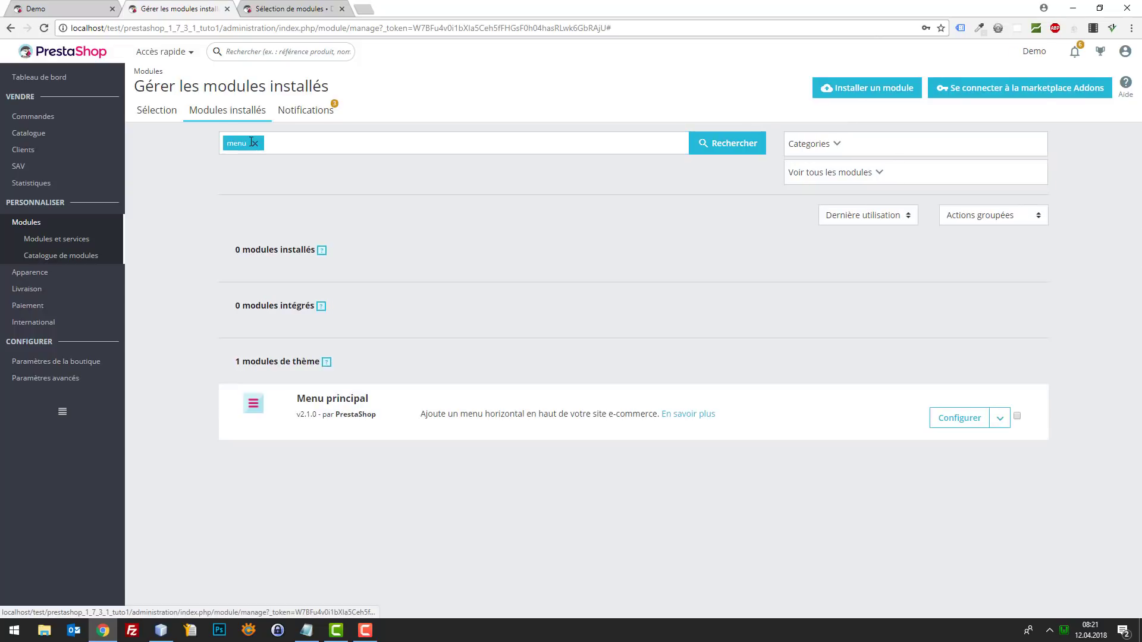
click(951, 416)
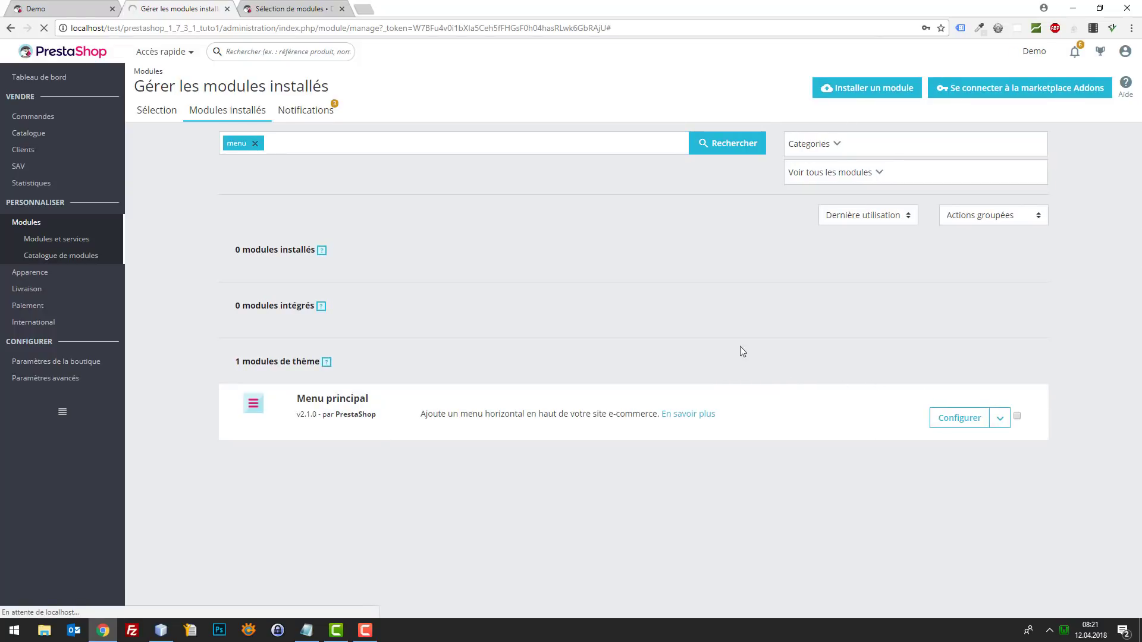
click(28, 6)
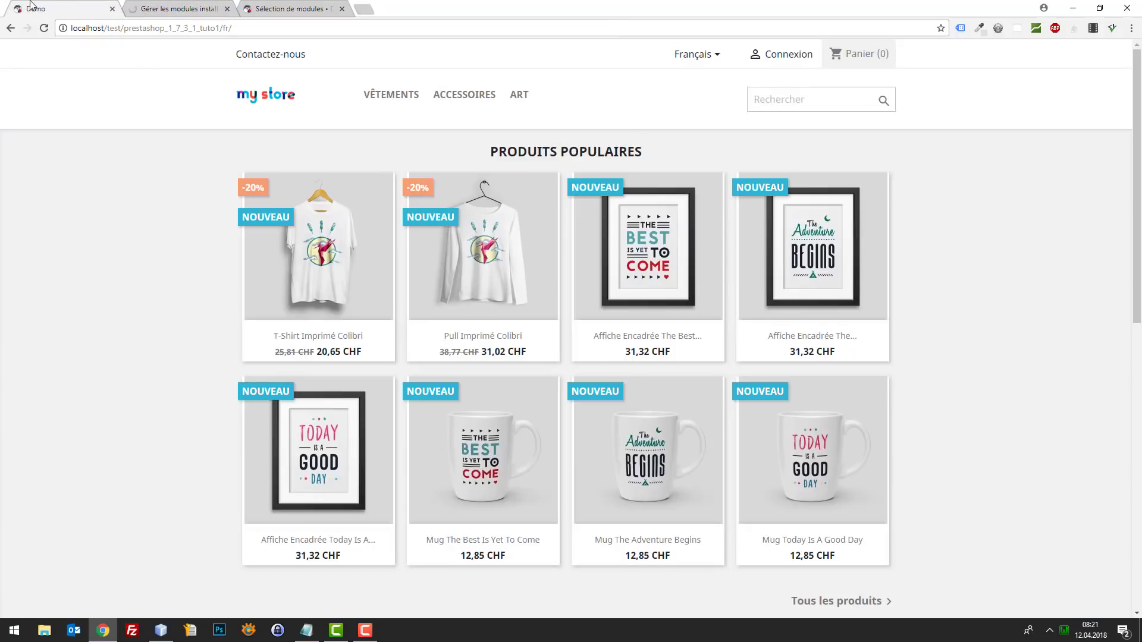
click(137, 9)
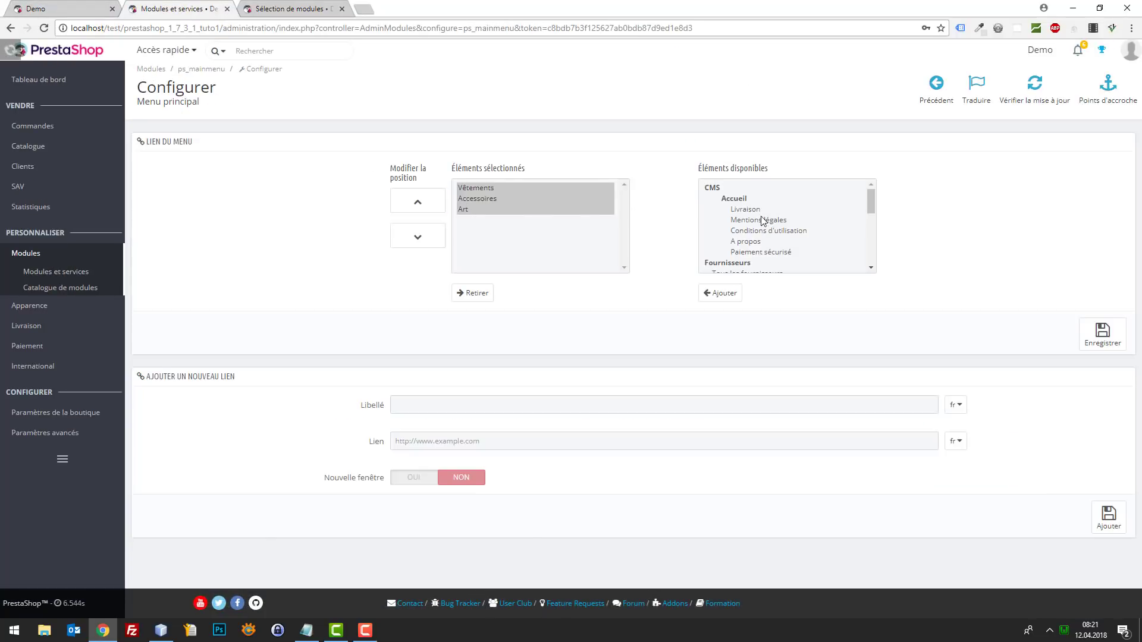
- Add a custom menu link 'Vêtements' using the storefront's VÊTEMENTS category address
scroll(792, 236, down, 5)
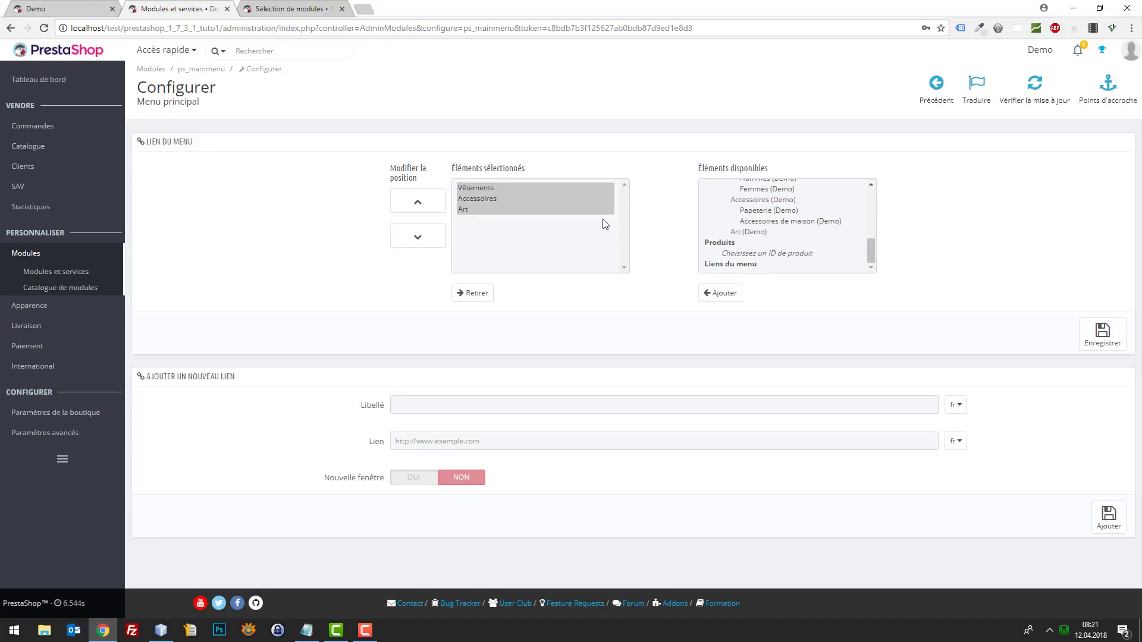
click(66, 6)
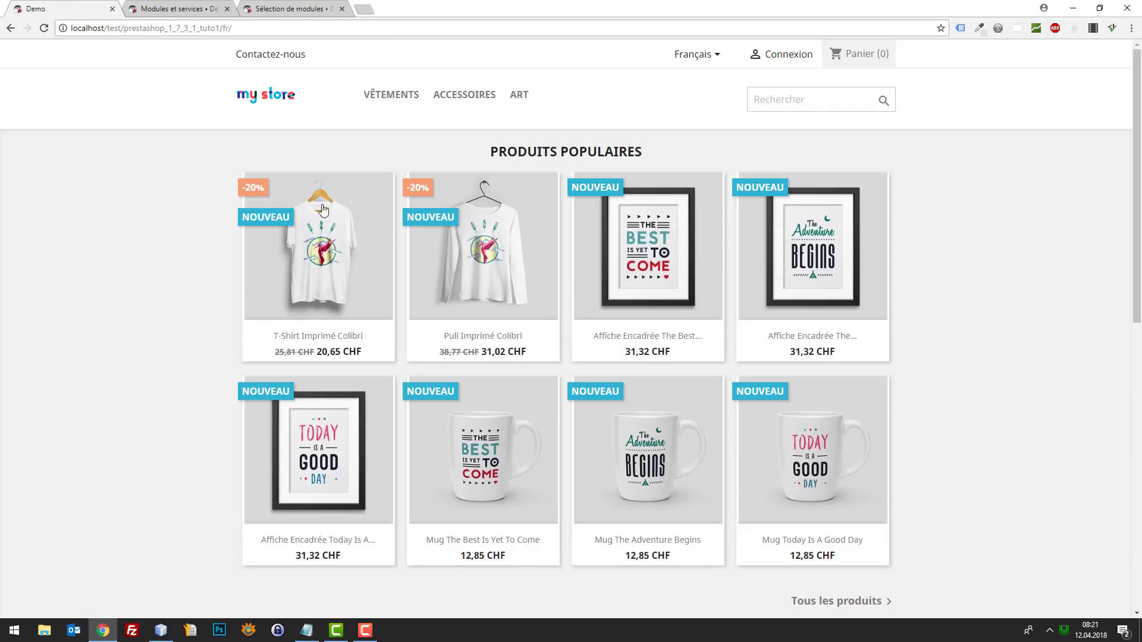
right_click(398, 97)
click(444, 171)
click(147, 7)
click(476, 399)
click(19, 5)
click(138, 7)
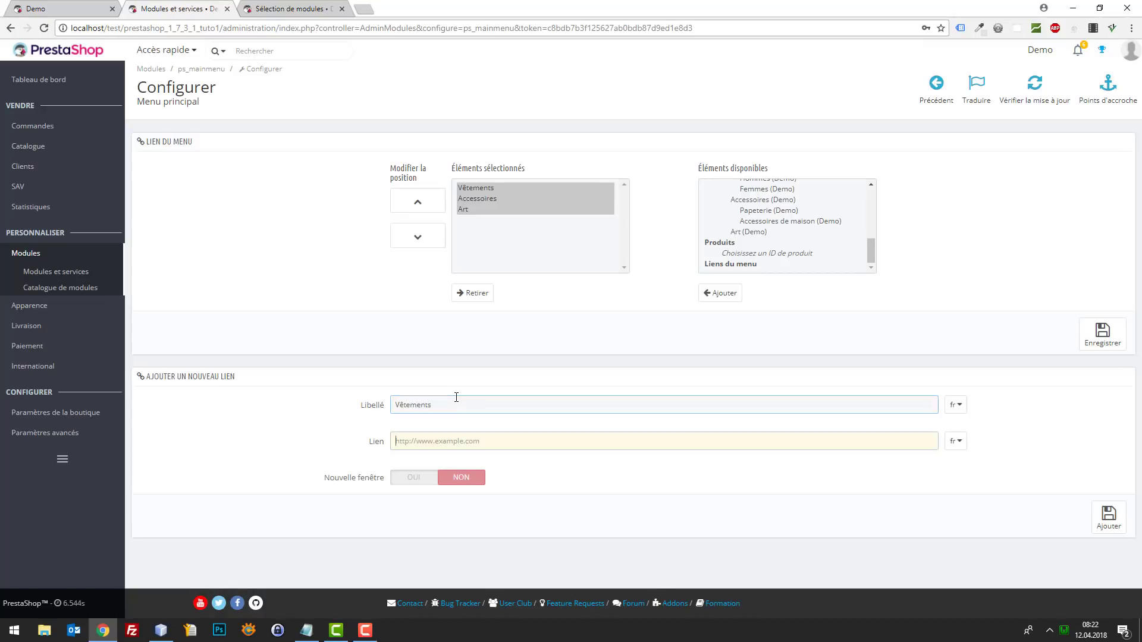
key(Tab)
key(ctrl+v)
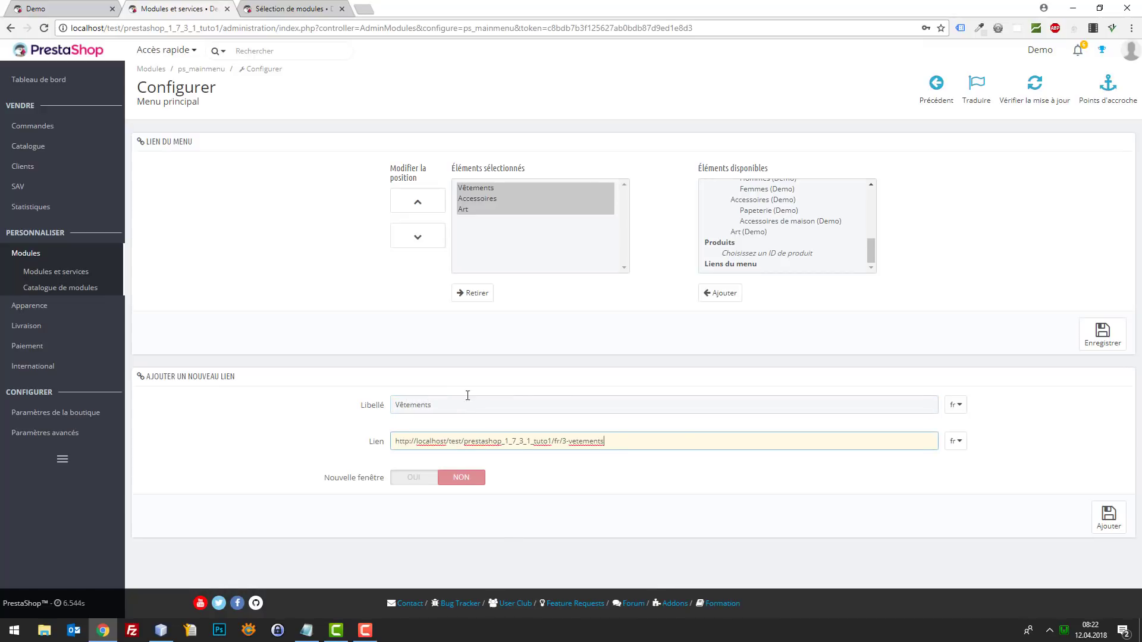
click(1094, 518)
- Add a custom menu link 'Accessoires' pointing to the ACCESSOIRES category address
click(36, 8)
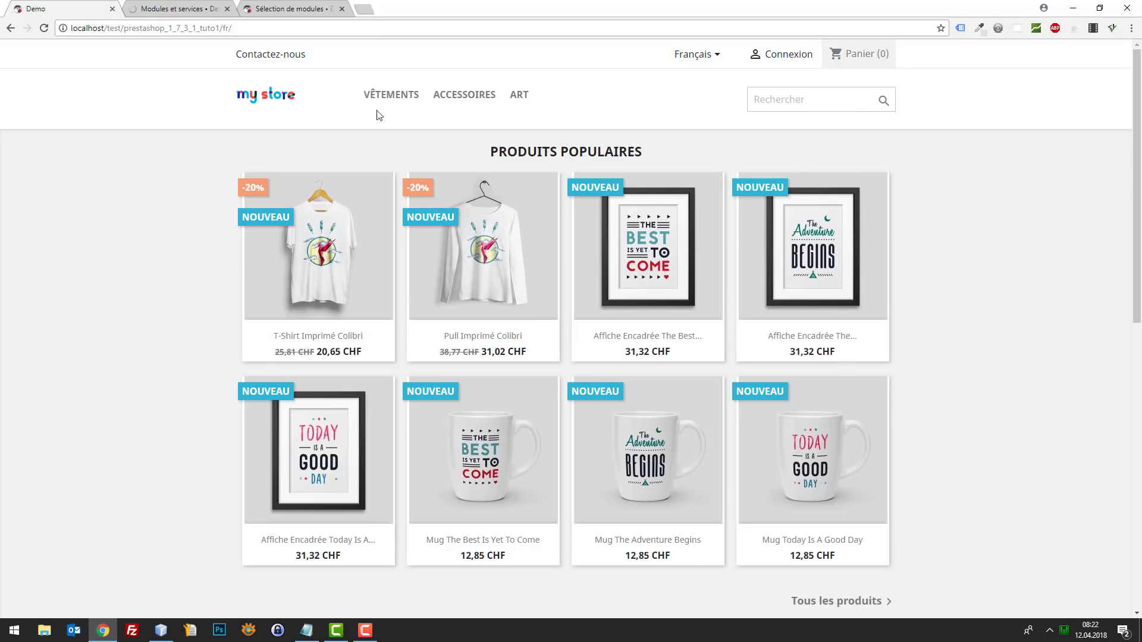
right_click(454, 94)
click(502, 164)
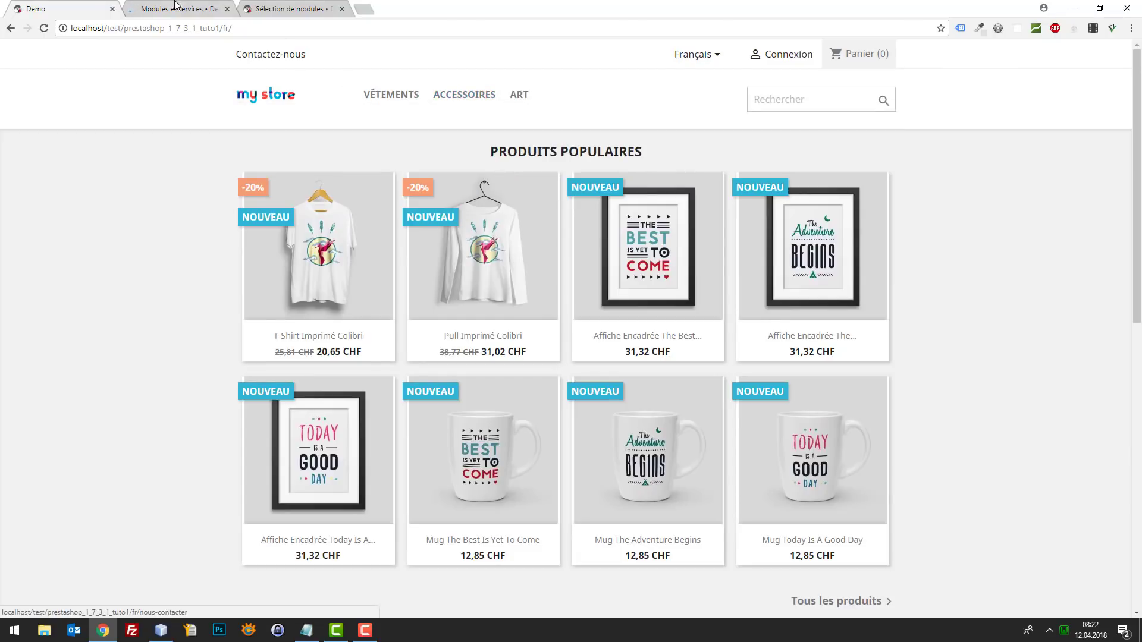
click(176, 7)
click(418, 437)
text(Access)
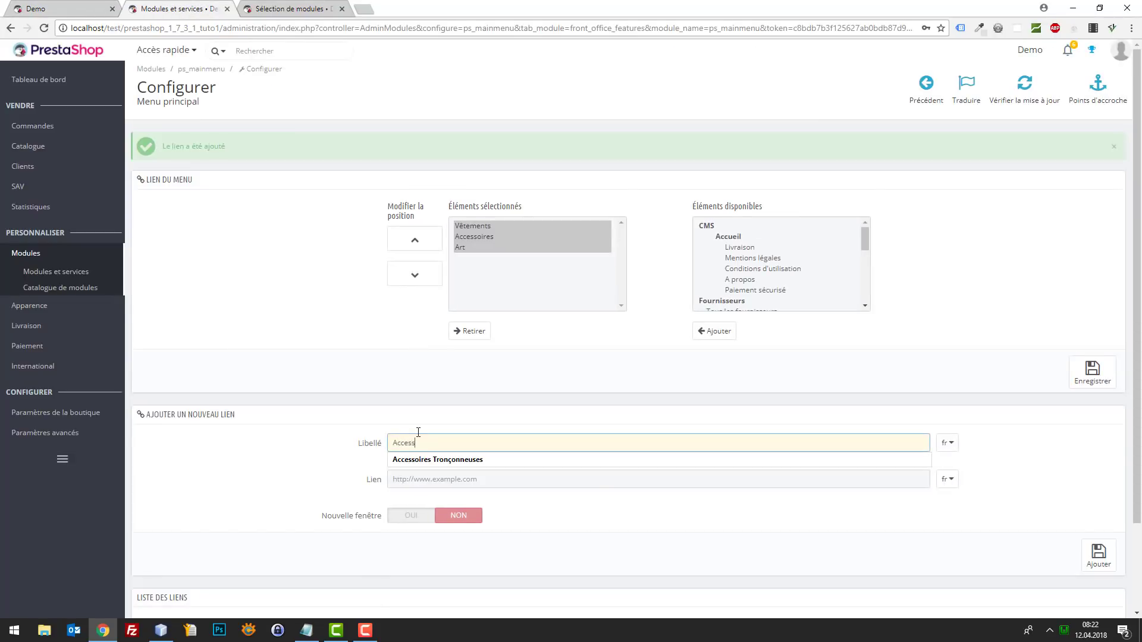
text(oires)
key(Tab)
key(ctrl+v)
click(545, 555)
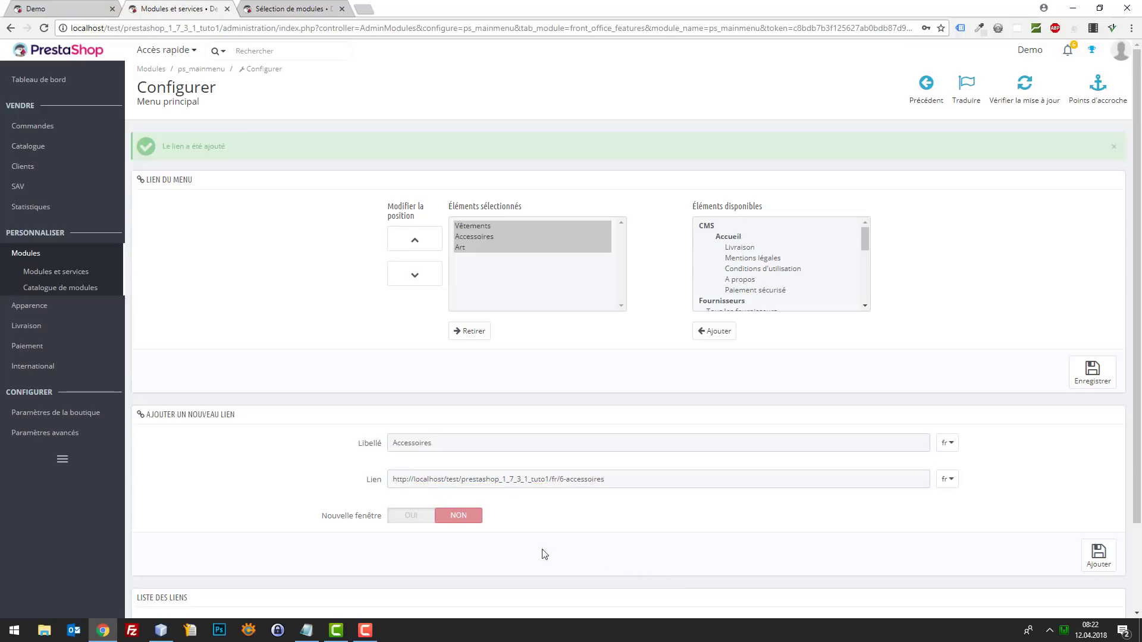
click(1098, 555)
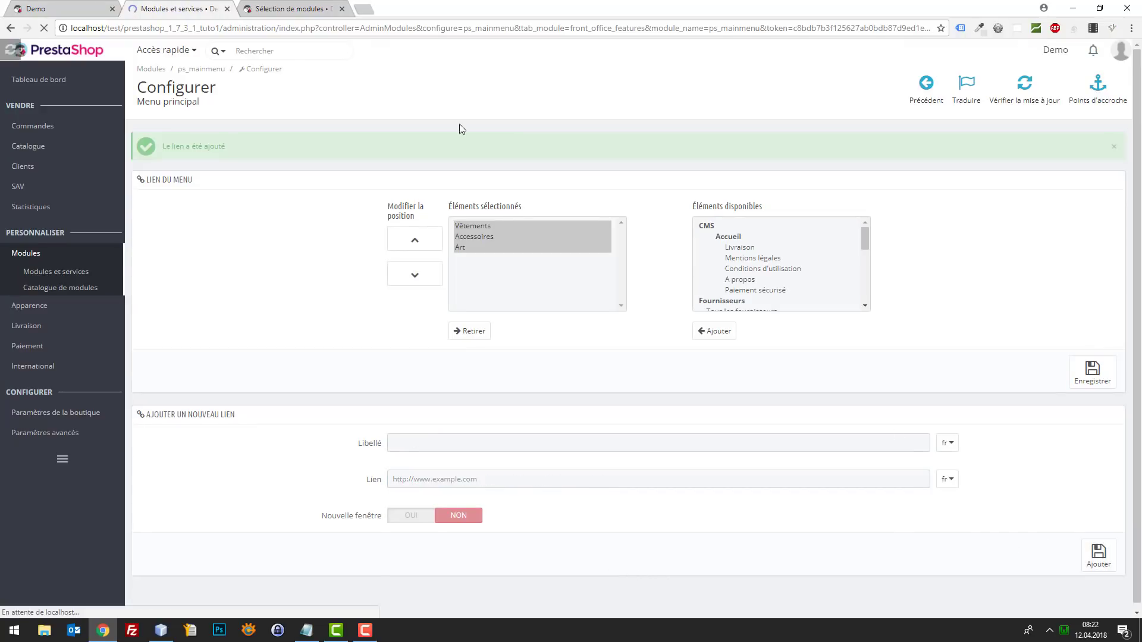
- Add a custom menu link 'Arts' pointing to the ART category address
click(48, 7)
right_click(519, 95)
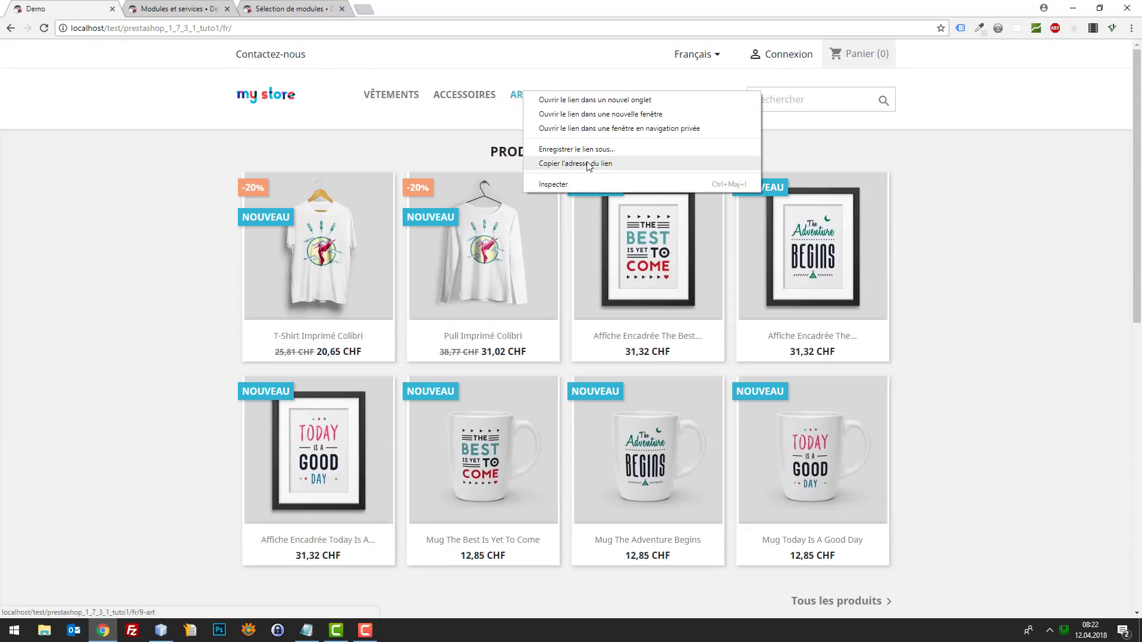
click(588, 162)
click(185, 8)
click(474, 448)
text(Arts)
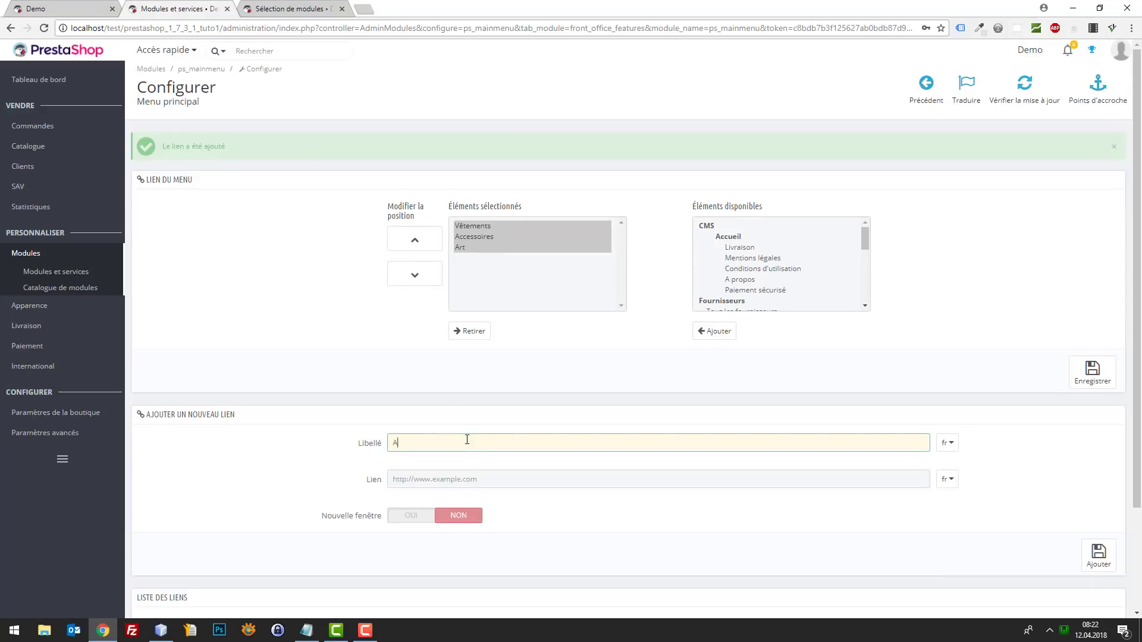
key(Tab)
key(ctrl+v)
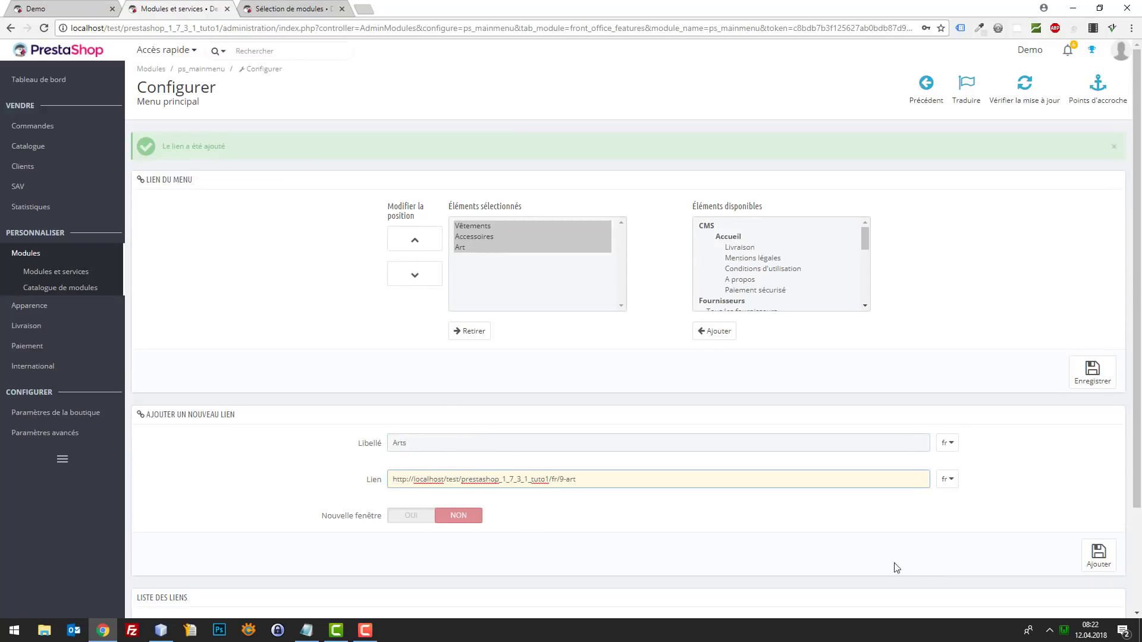
click(1098, 556)
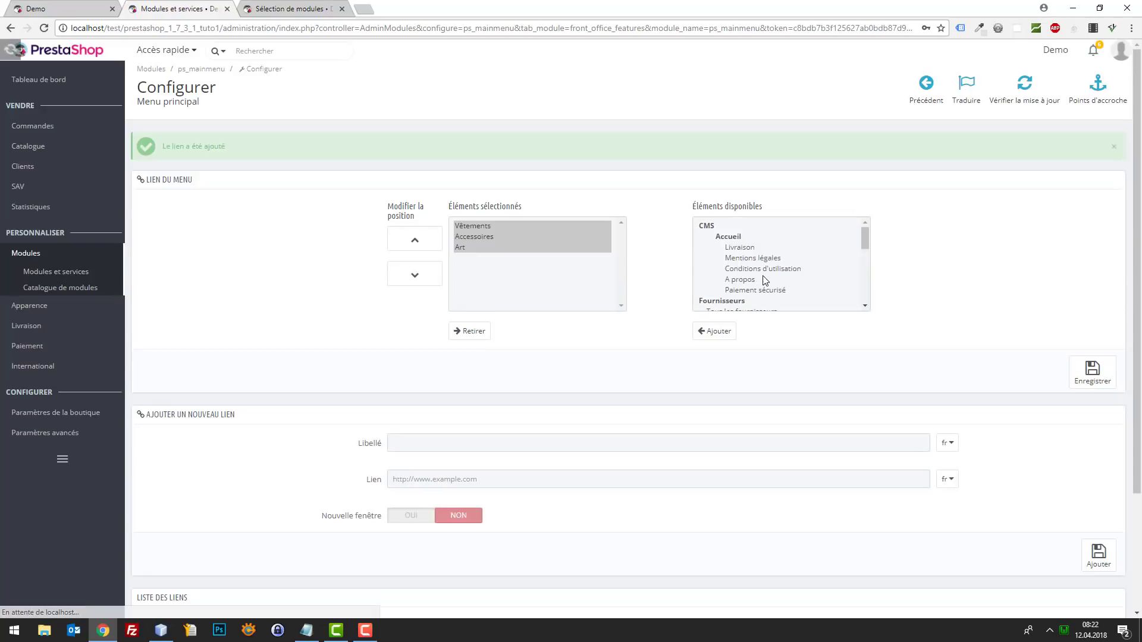
- Replace the selected menu items with the custom Vêtements, Accessoires and Arts links and save
scroll(789, 288, down, 10)
click(483, 266)
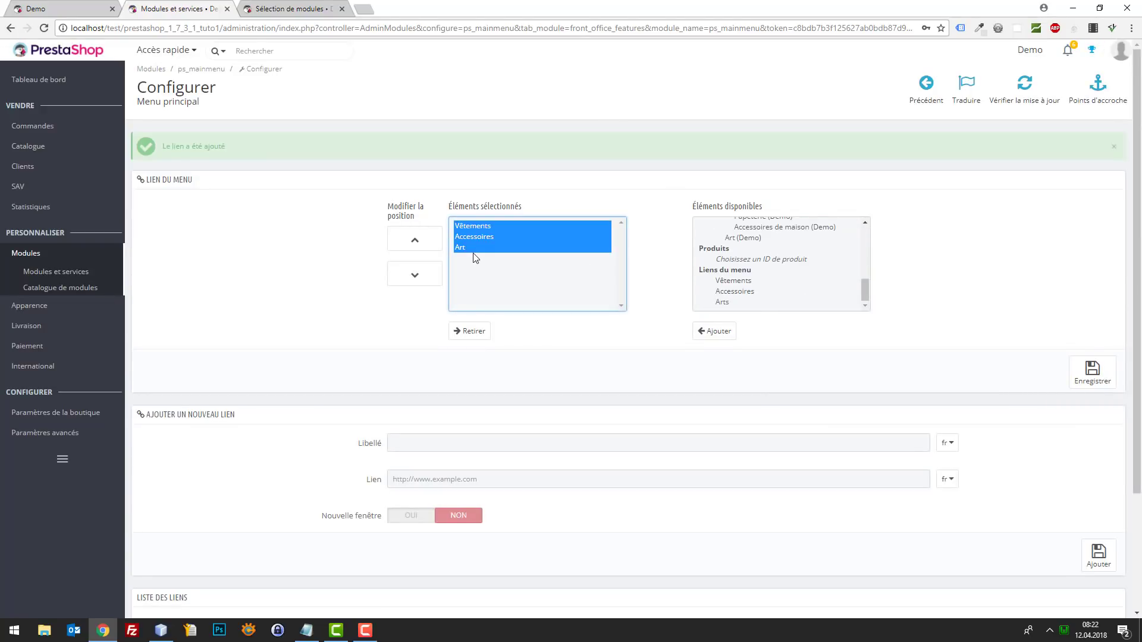
click(470, 331)
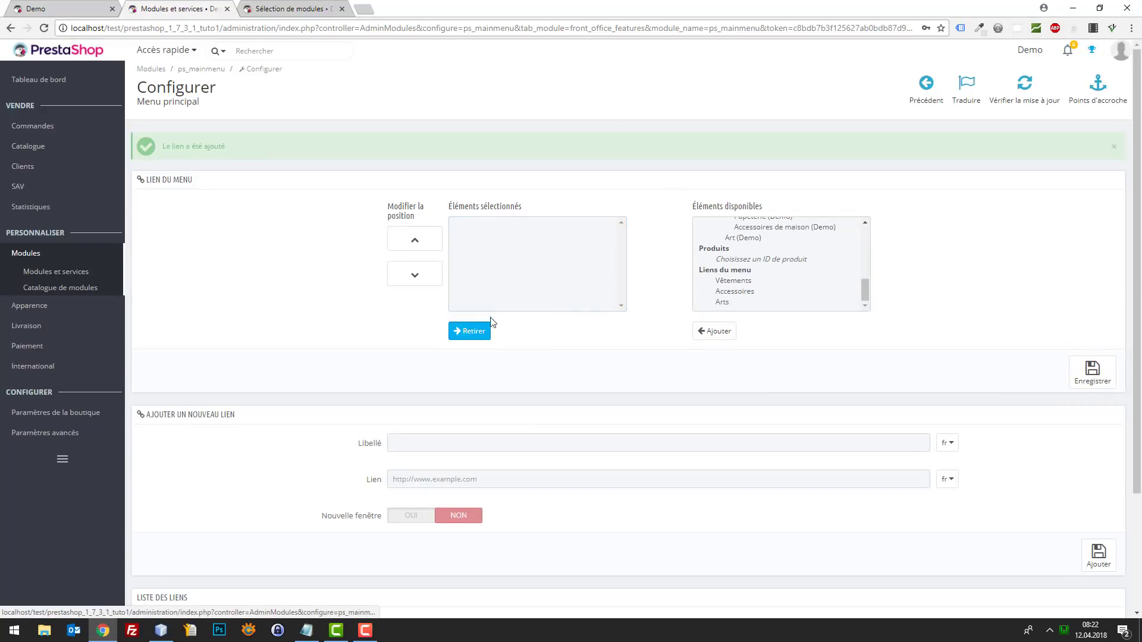
scroll(772, 291, down, 3)
scroll(740, 301, up, 3)
double_click(729, 286)
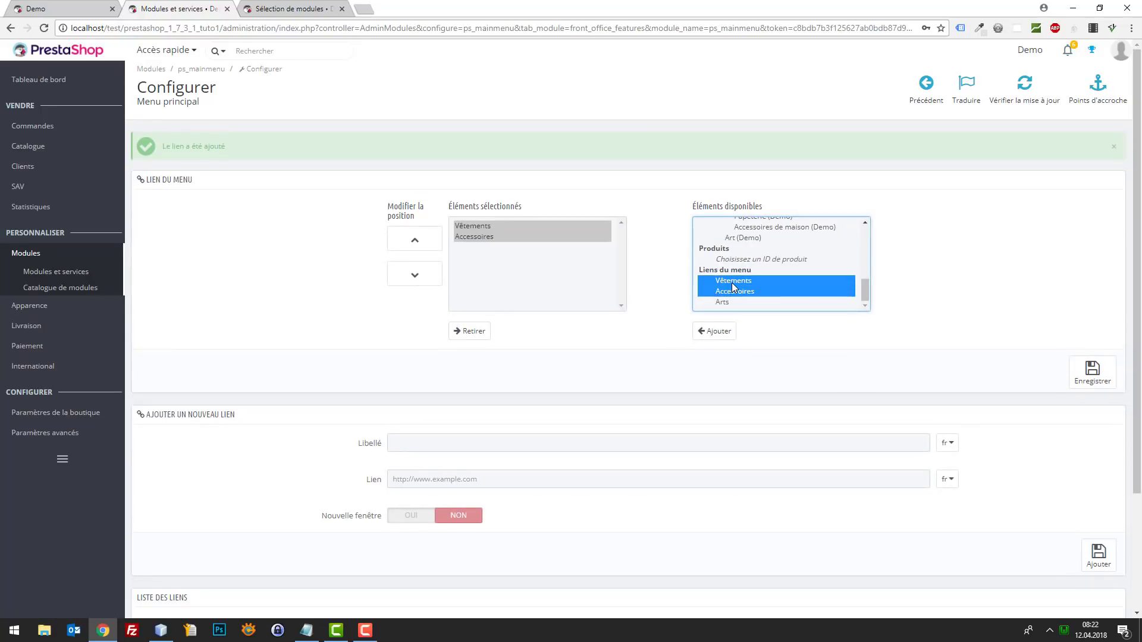
click(732, 283)
double_click(733, 303)
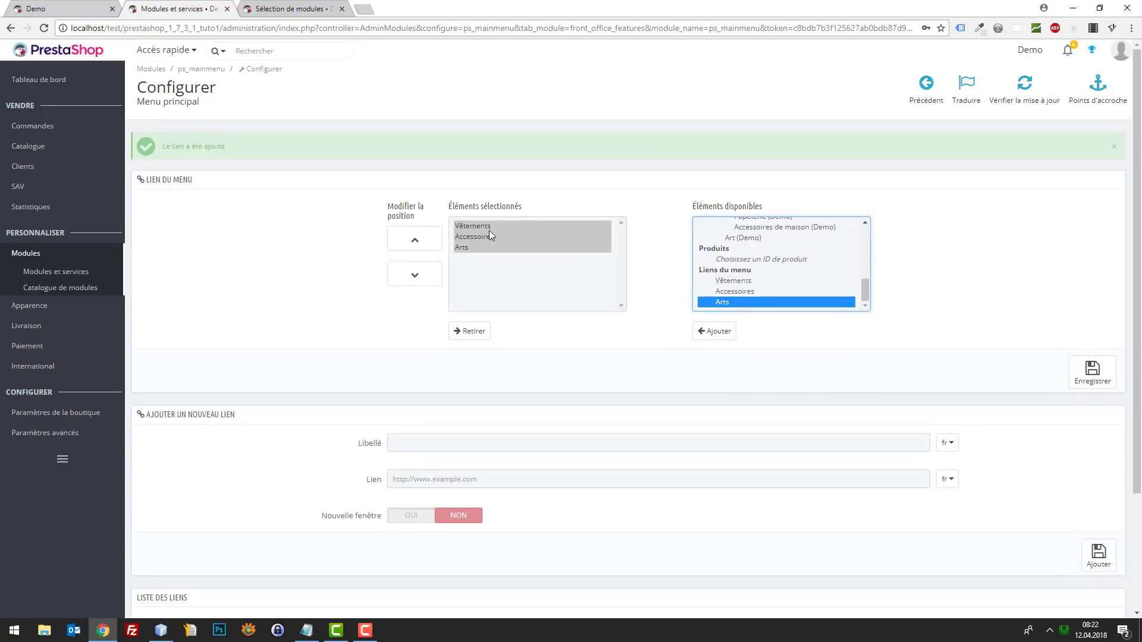
click(1093, 372)
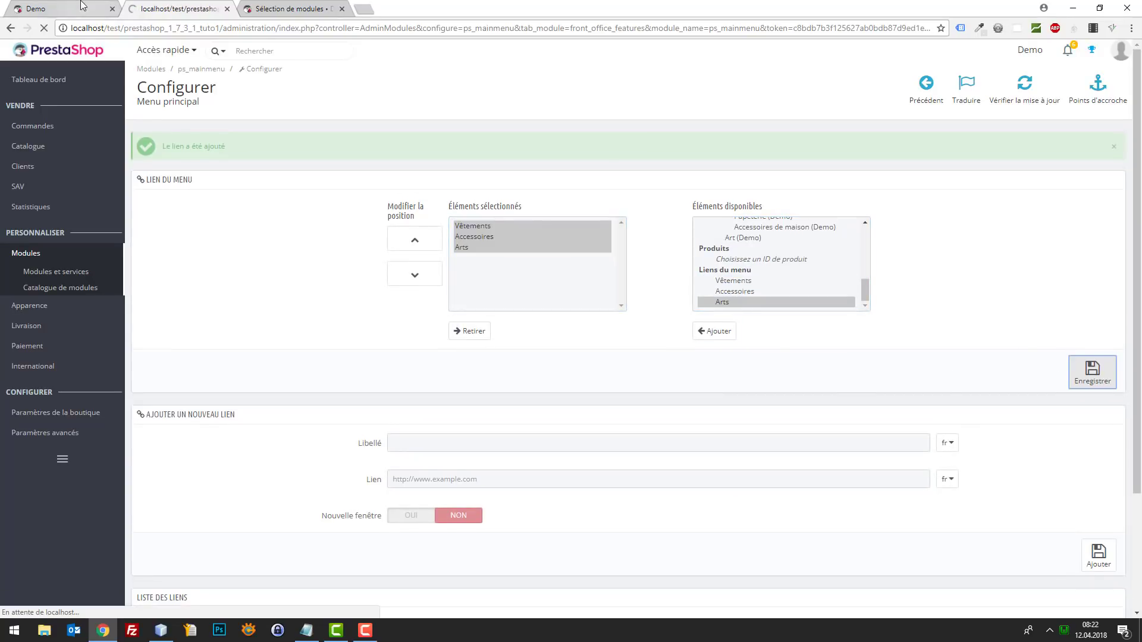
click(99, 11)
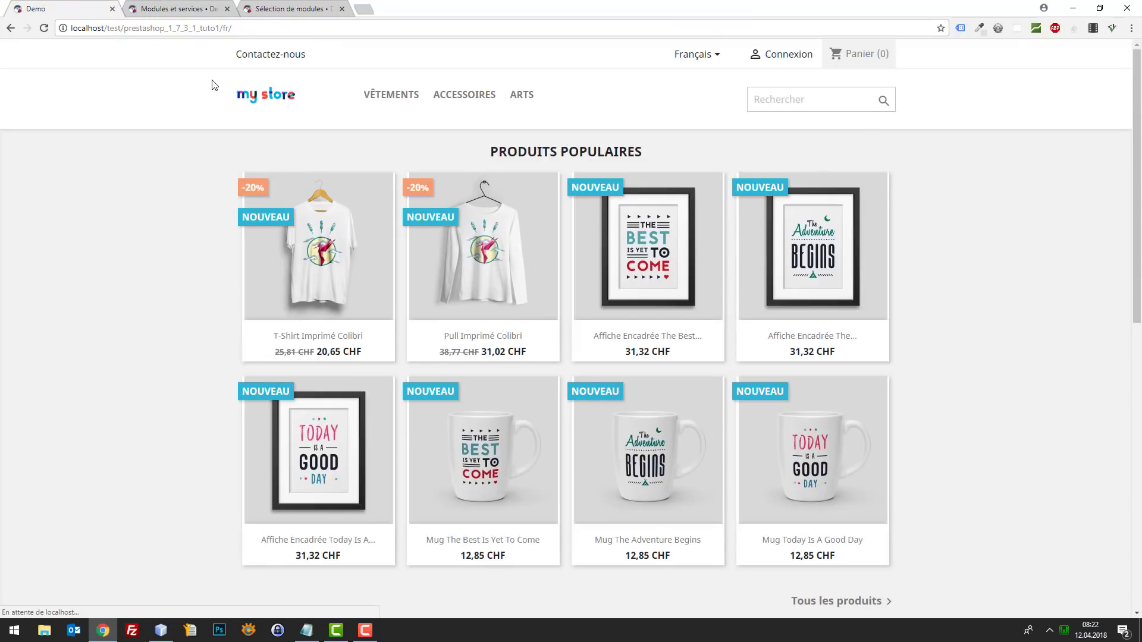
click(179, 9)
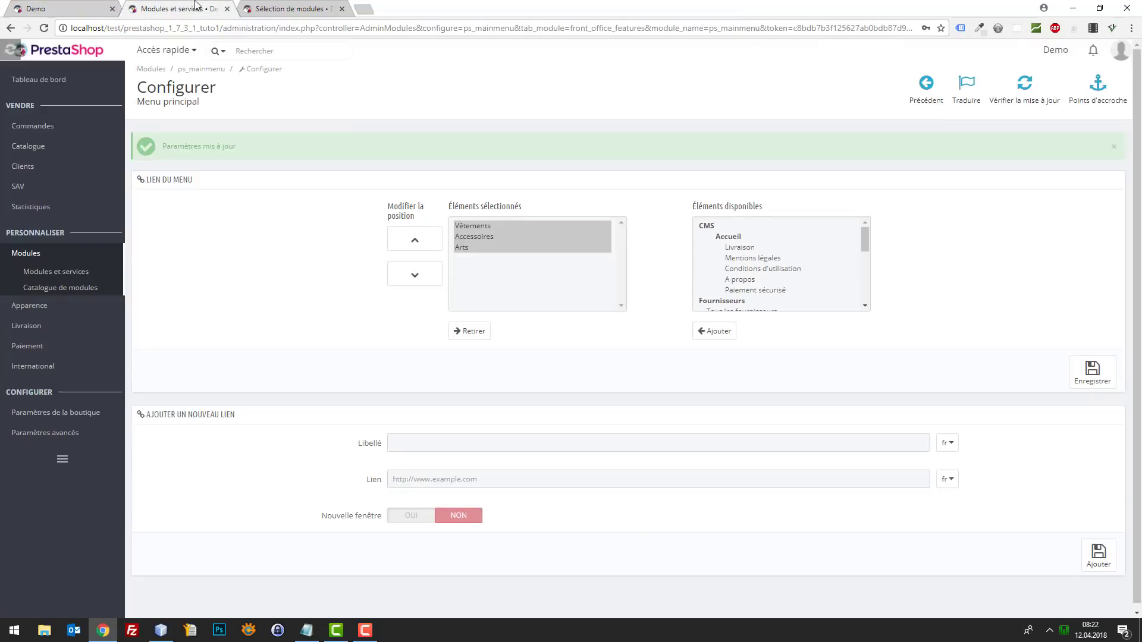
click(93, 7)
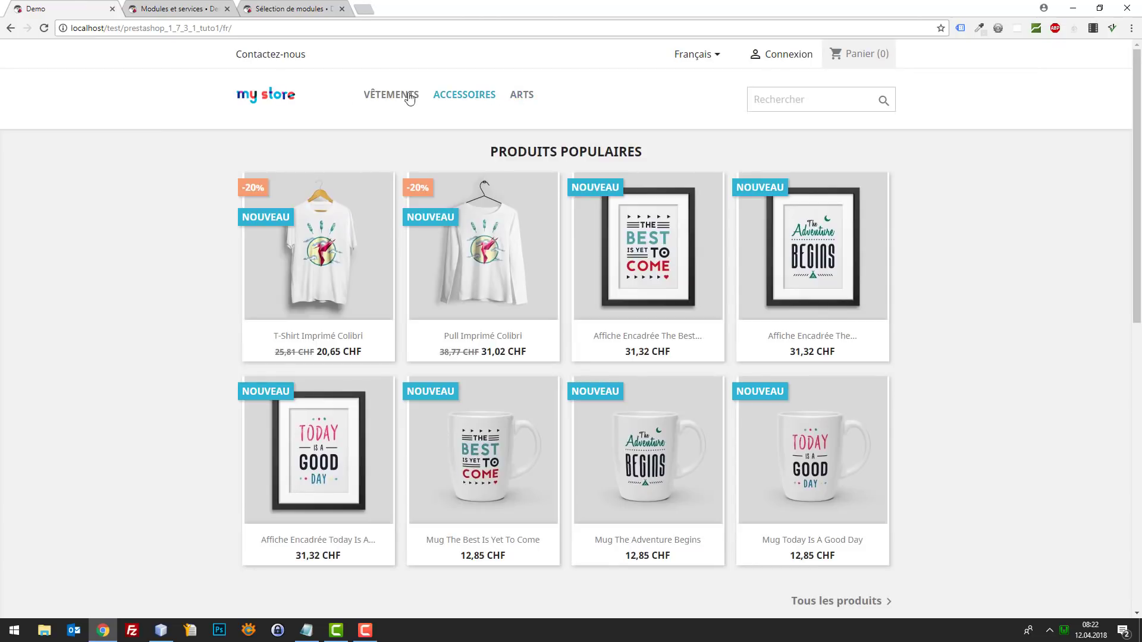
click(836, 93)
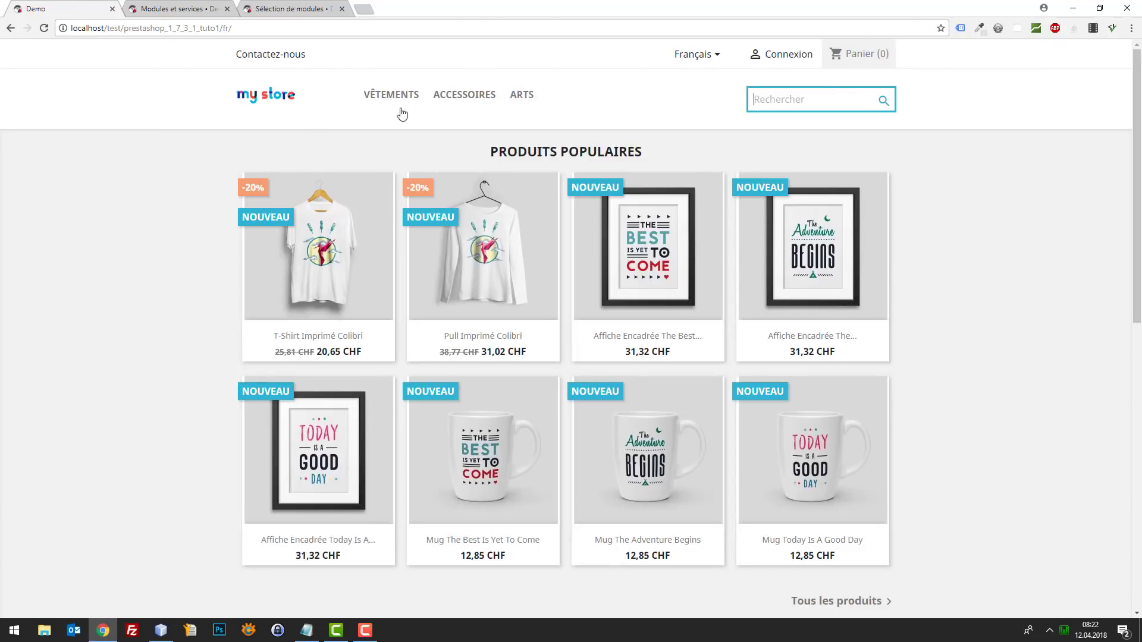
click(242, 133)
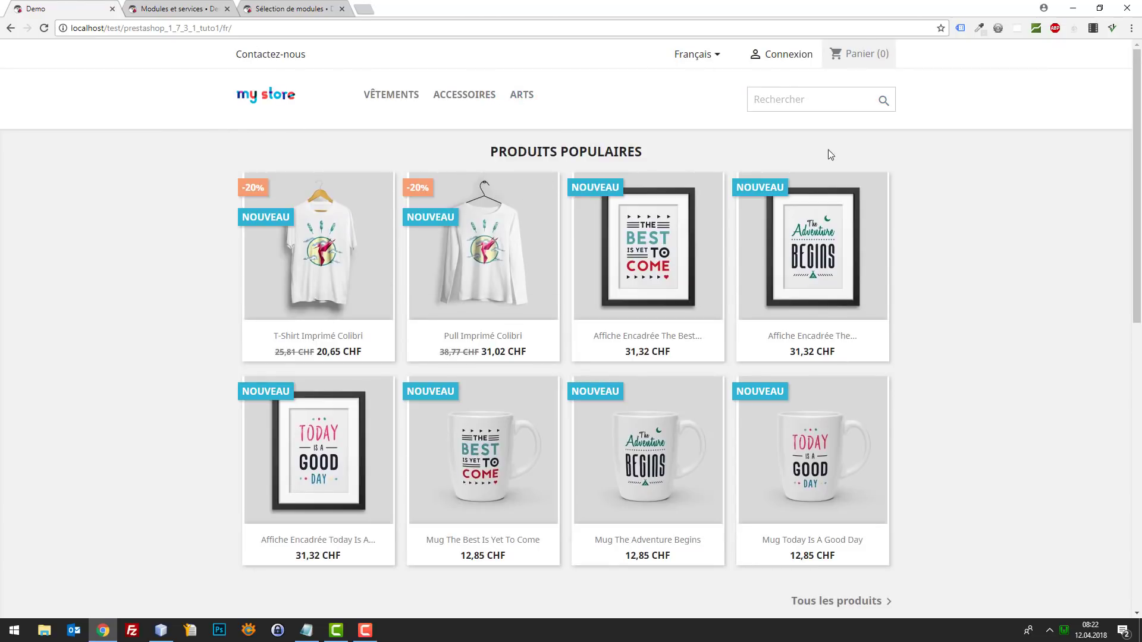
mouse_move(316, 227)
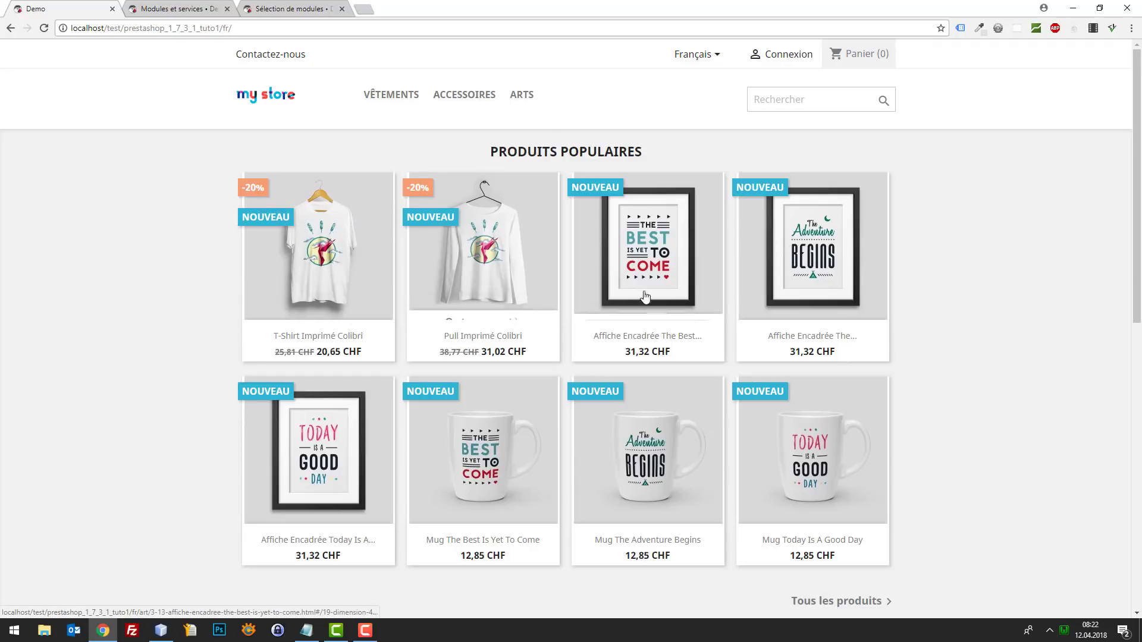
mouse_move(324, 305)
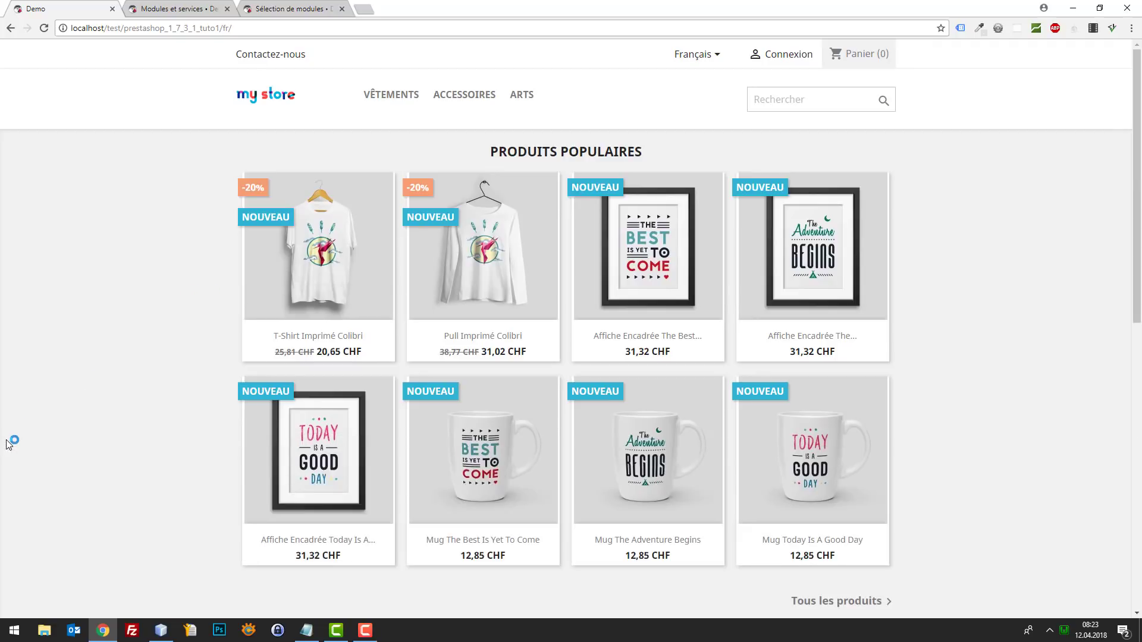
- In DevTools, inspect the first product's Aperçu rapide hover panel, pausing the page with F8
key(F12)
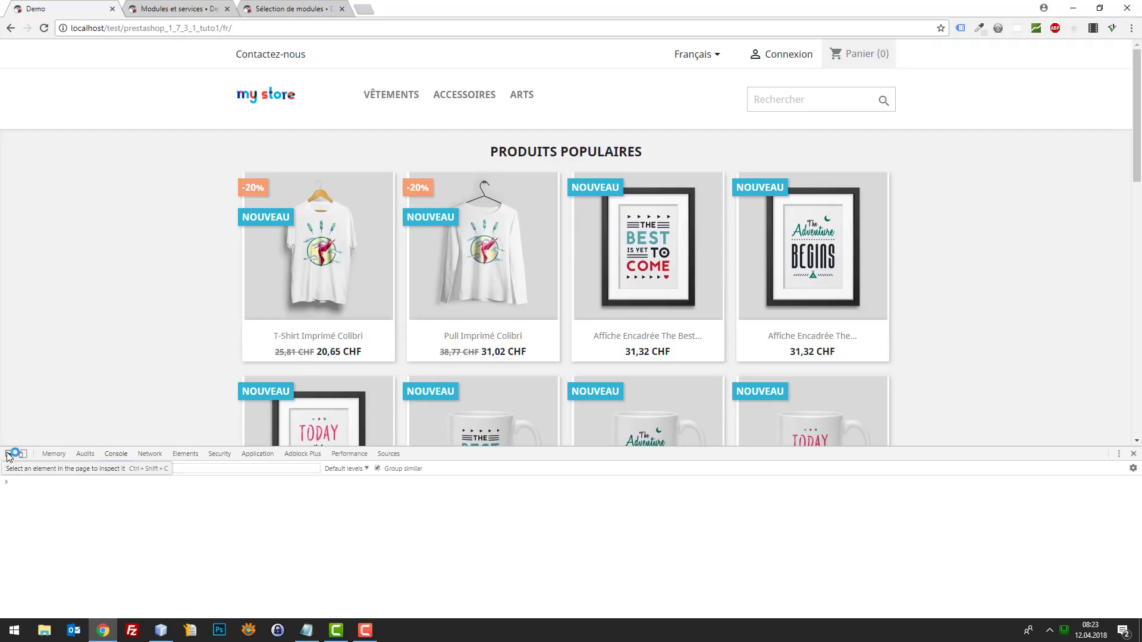
click(9, 456)
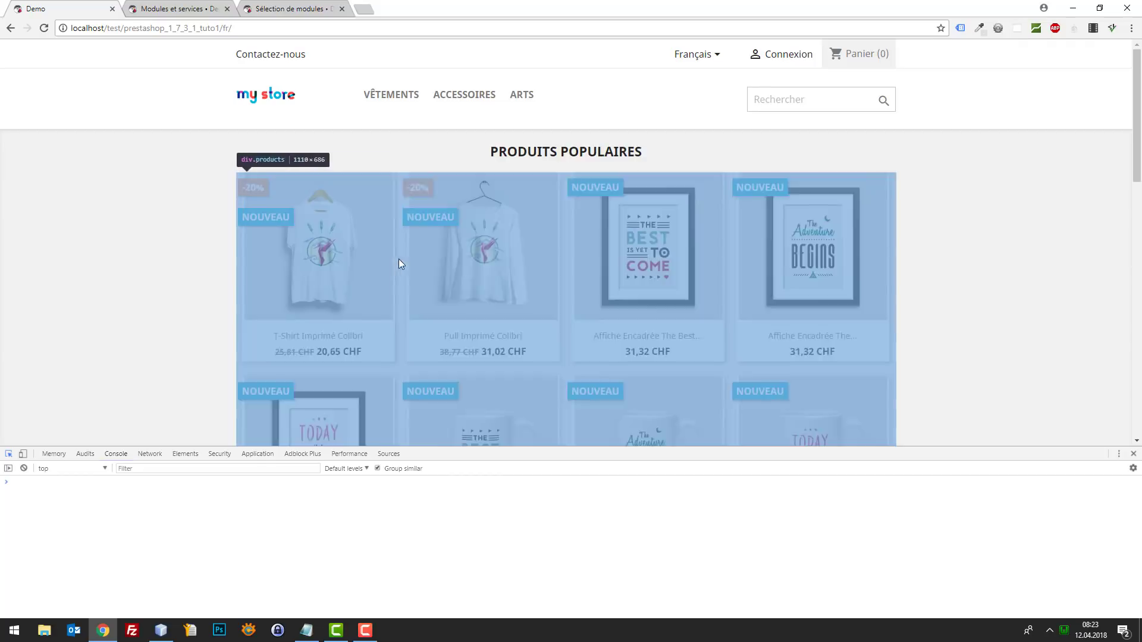
click(369, 334)
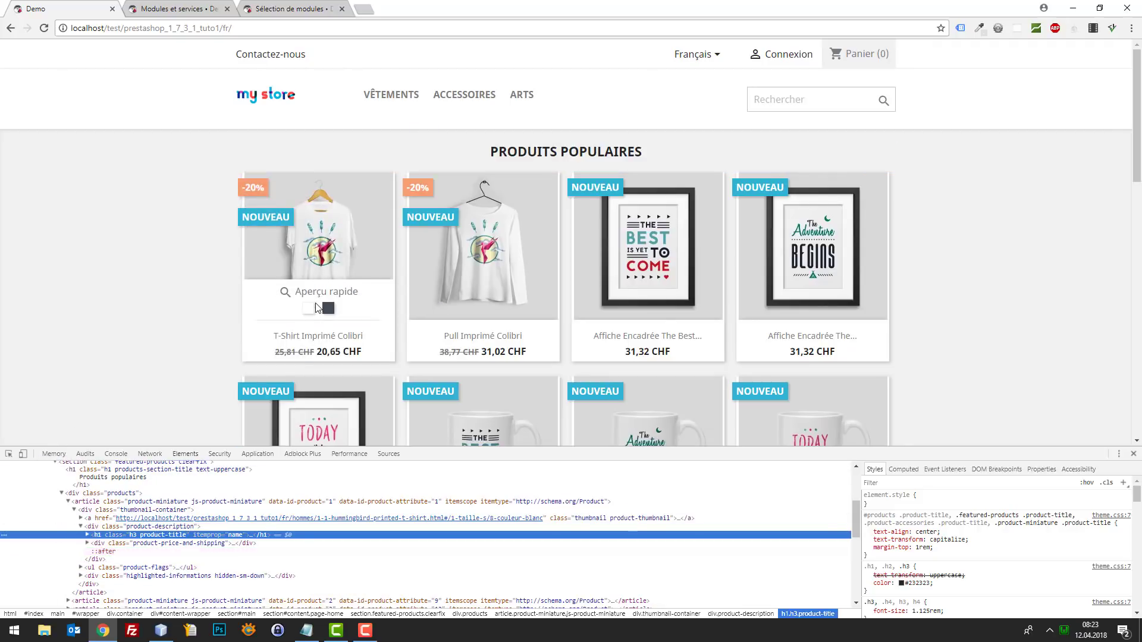
key(F8)
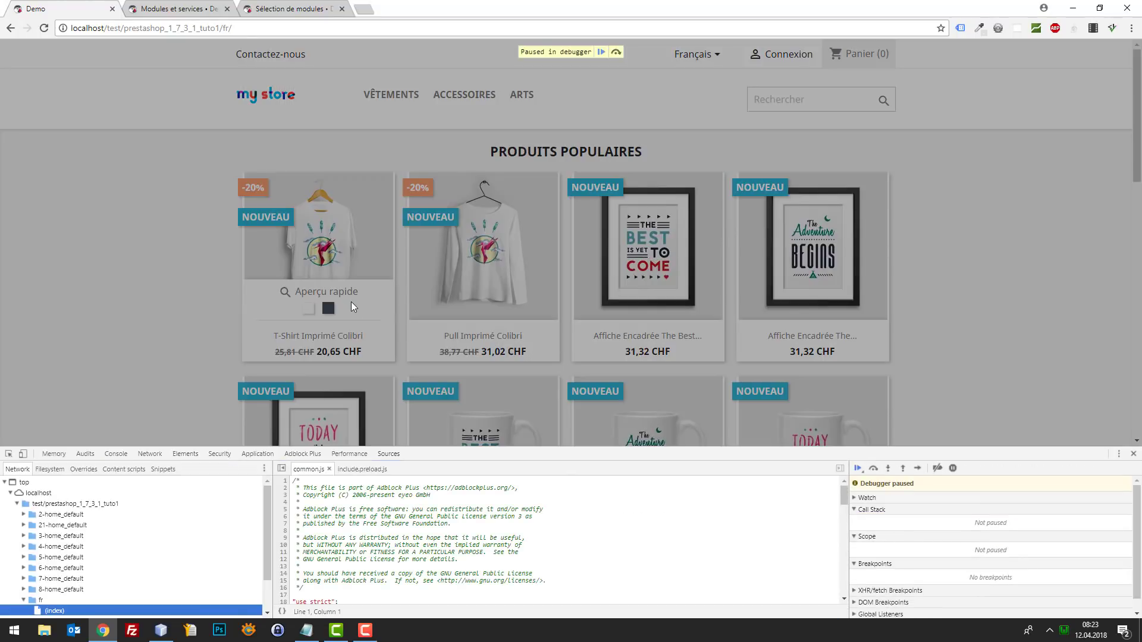
click(8, 453)
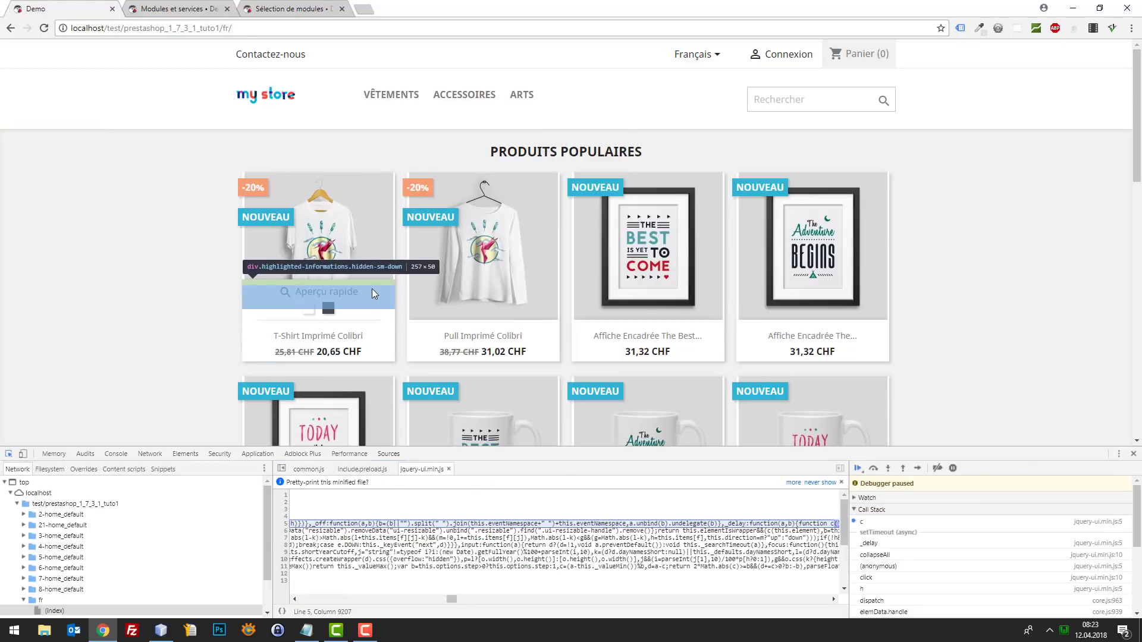
click(371, 288)
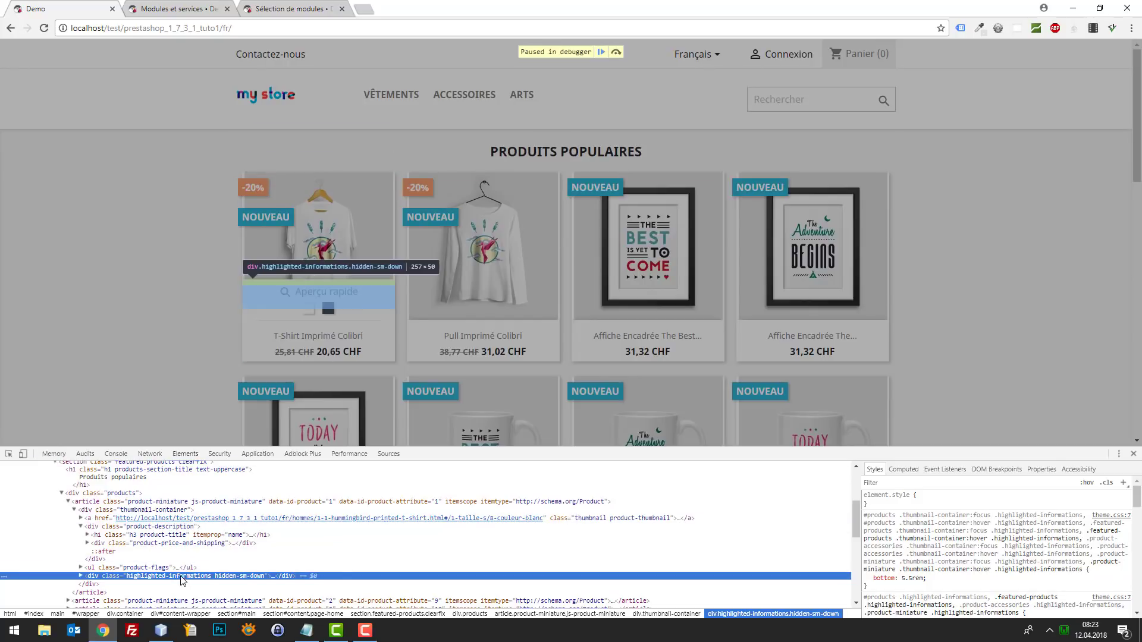
key(Up)
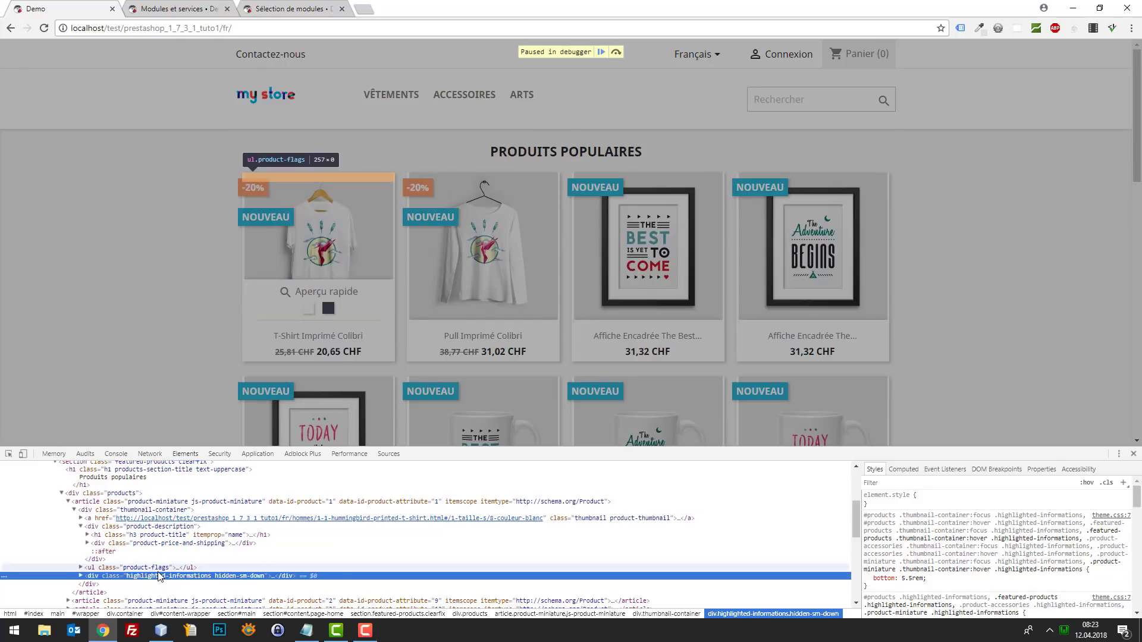
key(Down)
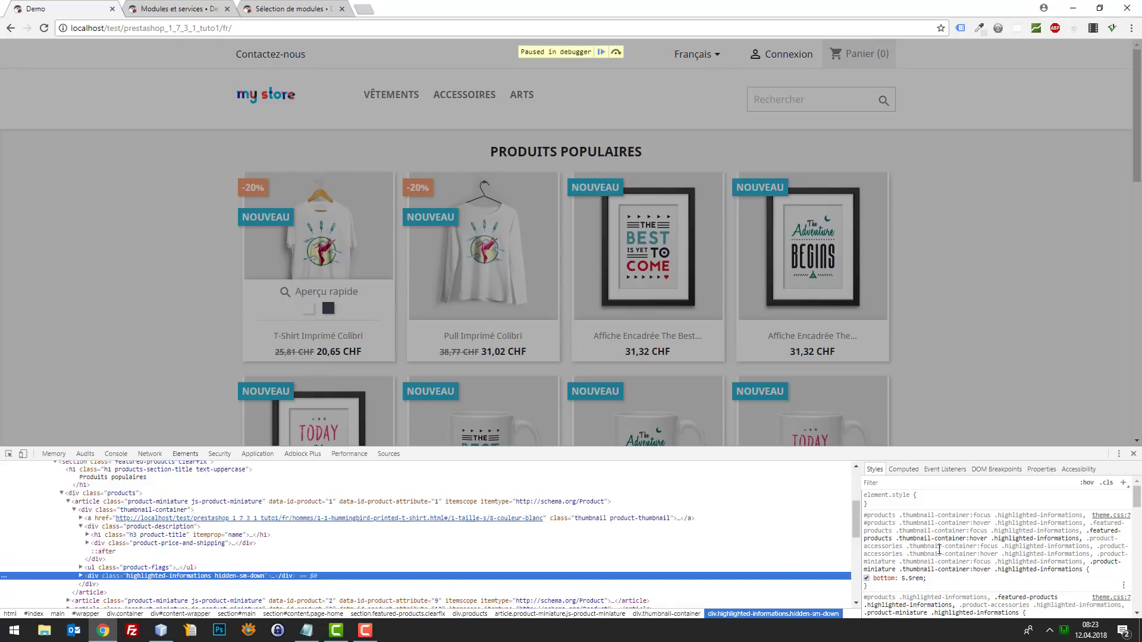
- Add display: none to the hover panel's theme.css rule to hide the overlay
click(917, 578)
key(Tab)
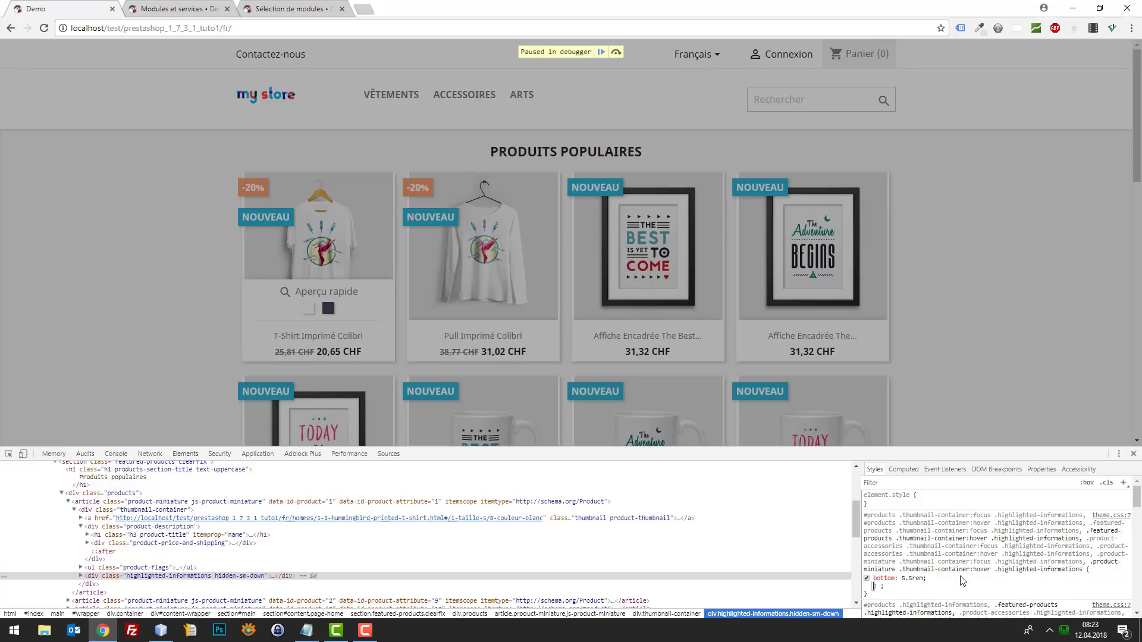
text(display)
key(Tab)
text(none)
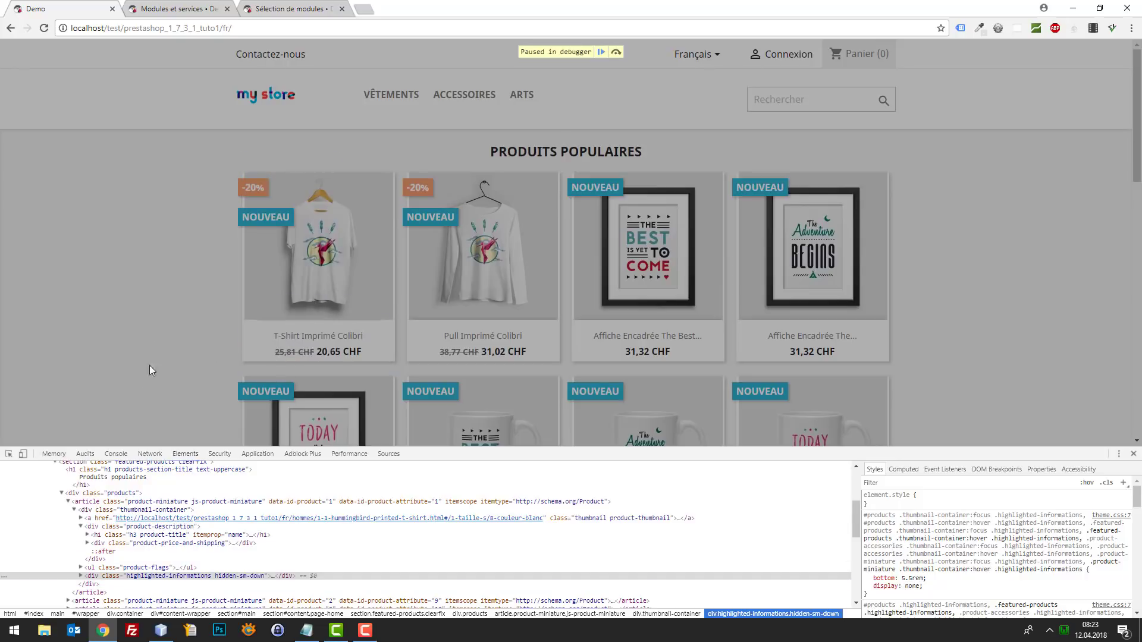
- Expand the panel and select the a.quick-view link's class name quick-view
click(81, 576)
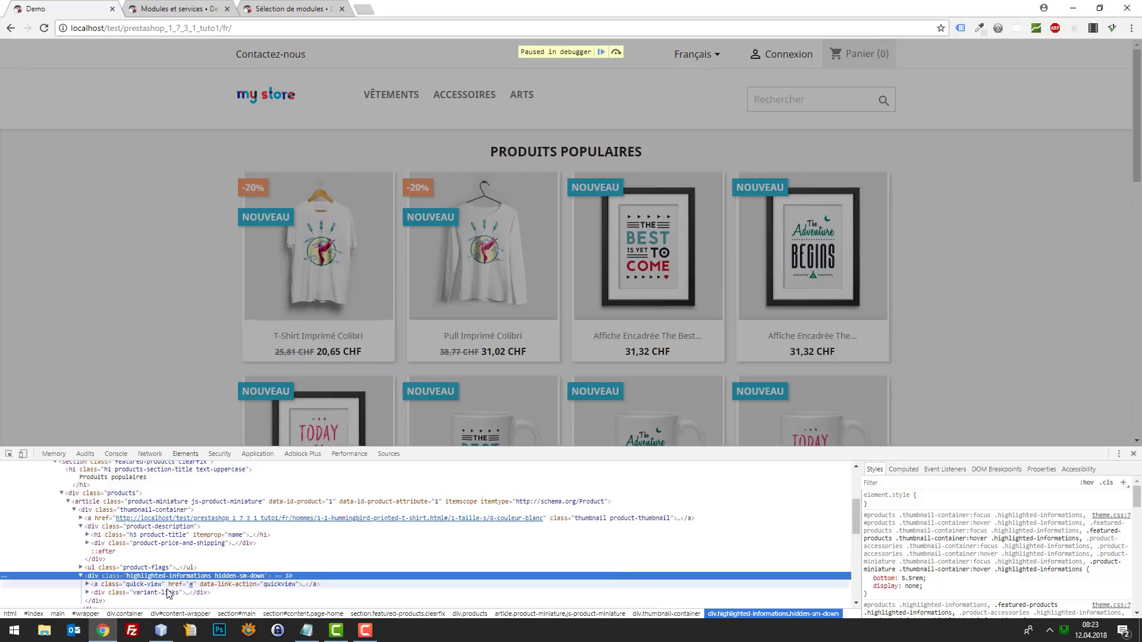
click(143, 584)
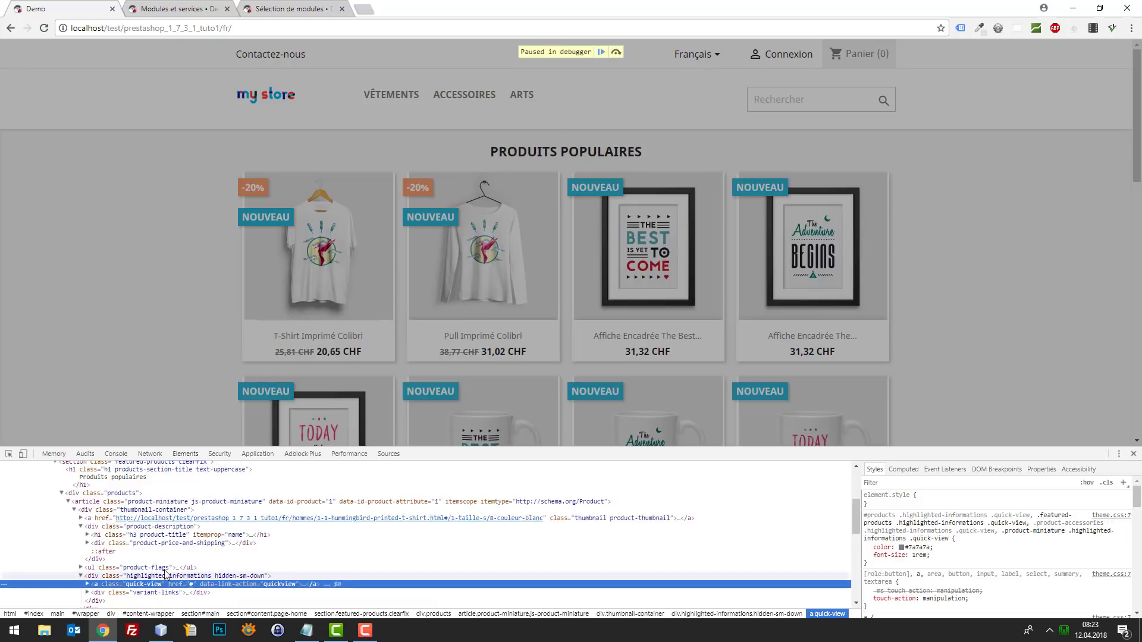
double_click(153, 585)
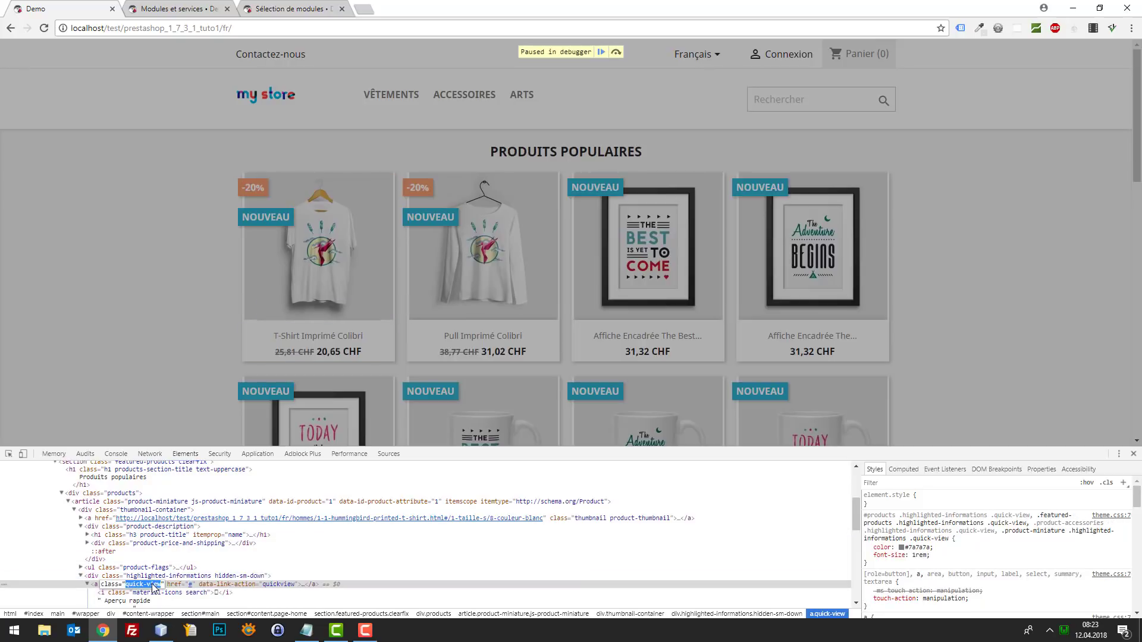
click(160, 631)
- Open custom.css from themes/classic/assets/css in NetBeans
click(43, 273)
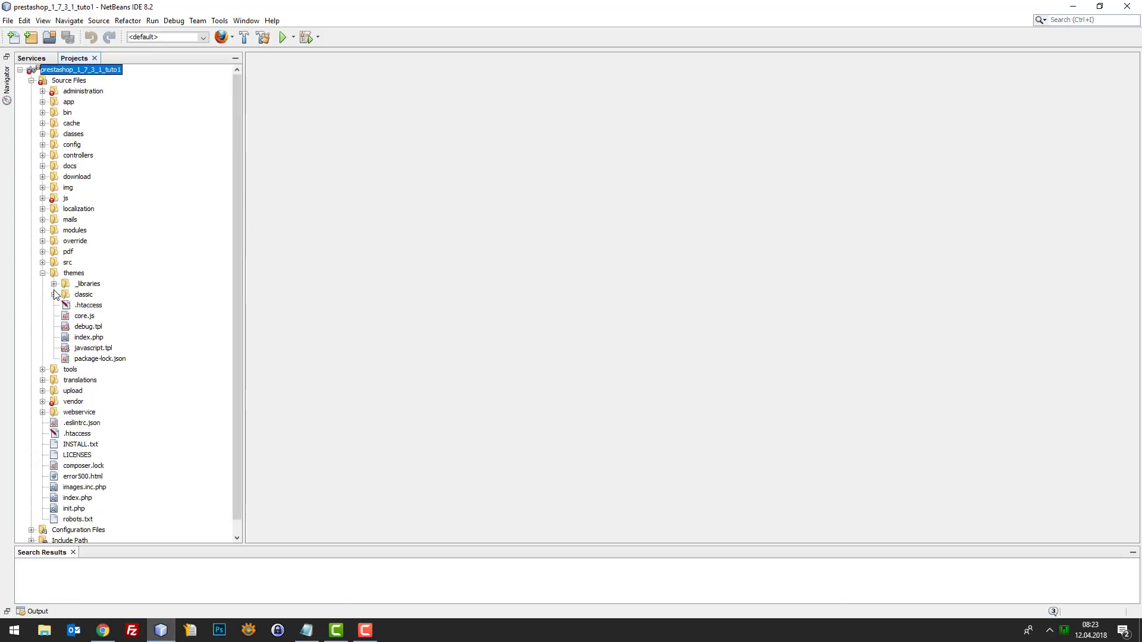
click(54, 295)
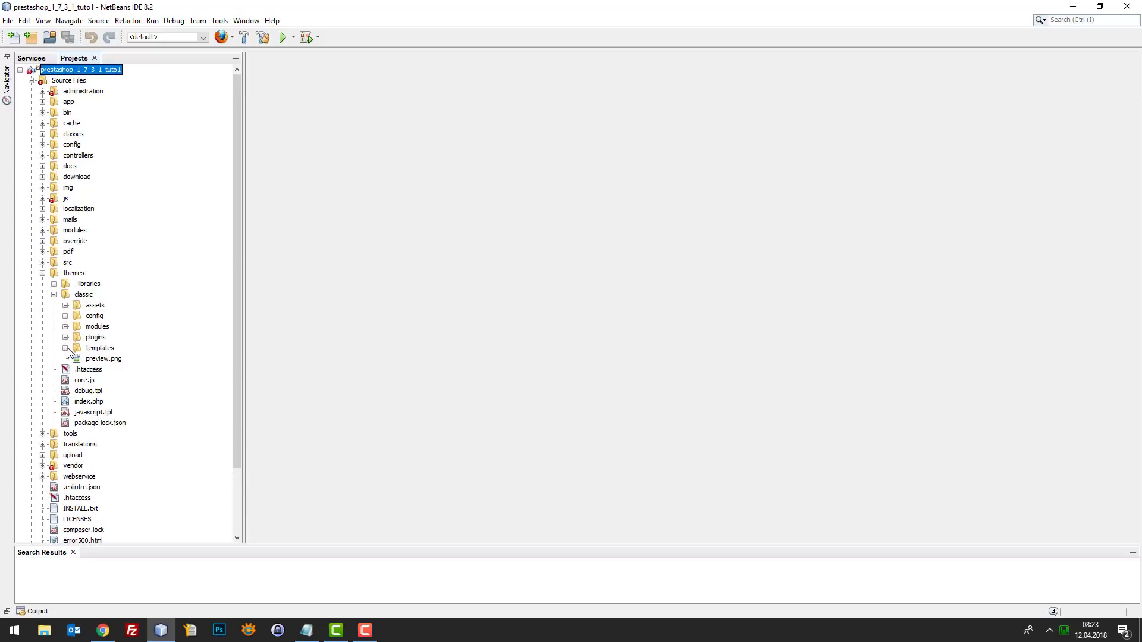
click(66, 305)
click(77, 316)
scroll(128, 338, down, 10)
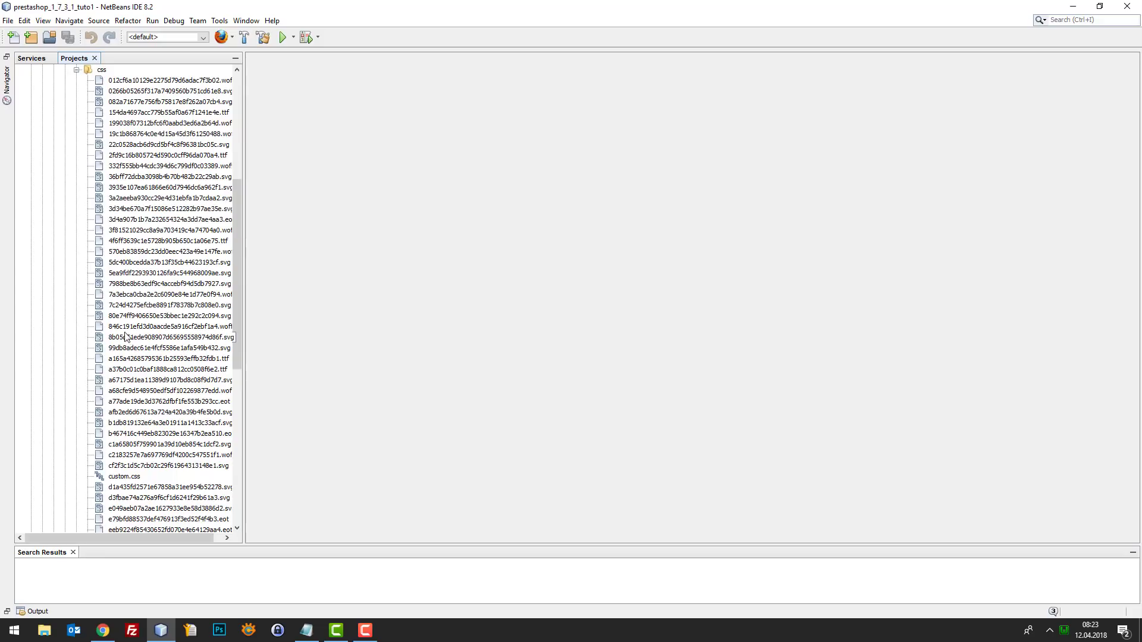
double_click(129, 382)
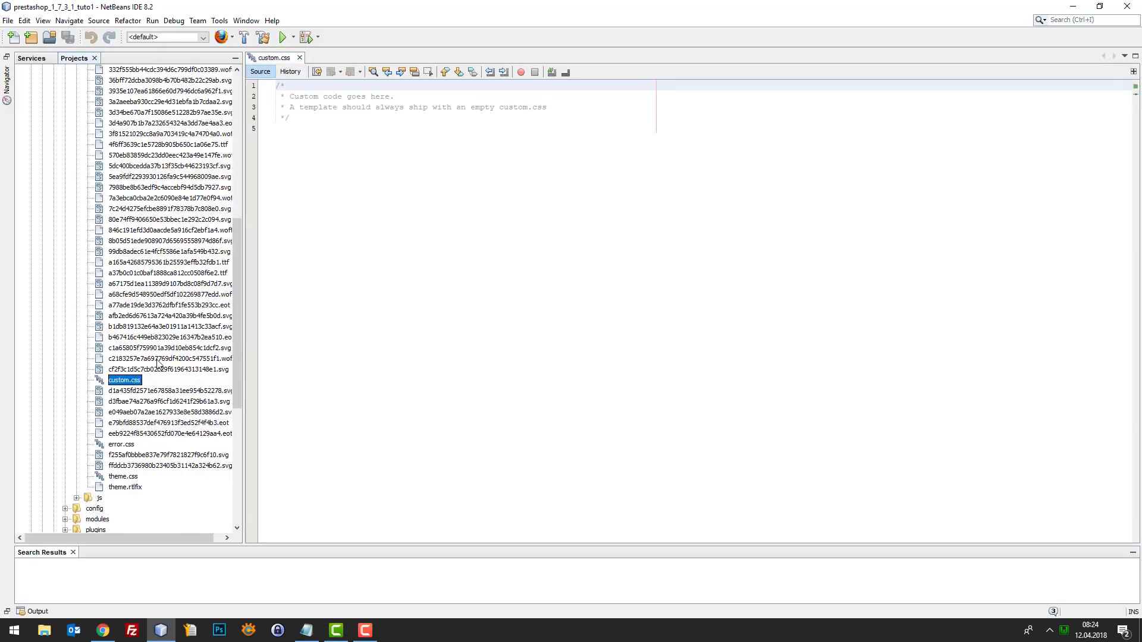
scroll(193, 284, up, 7)
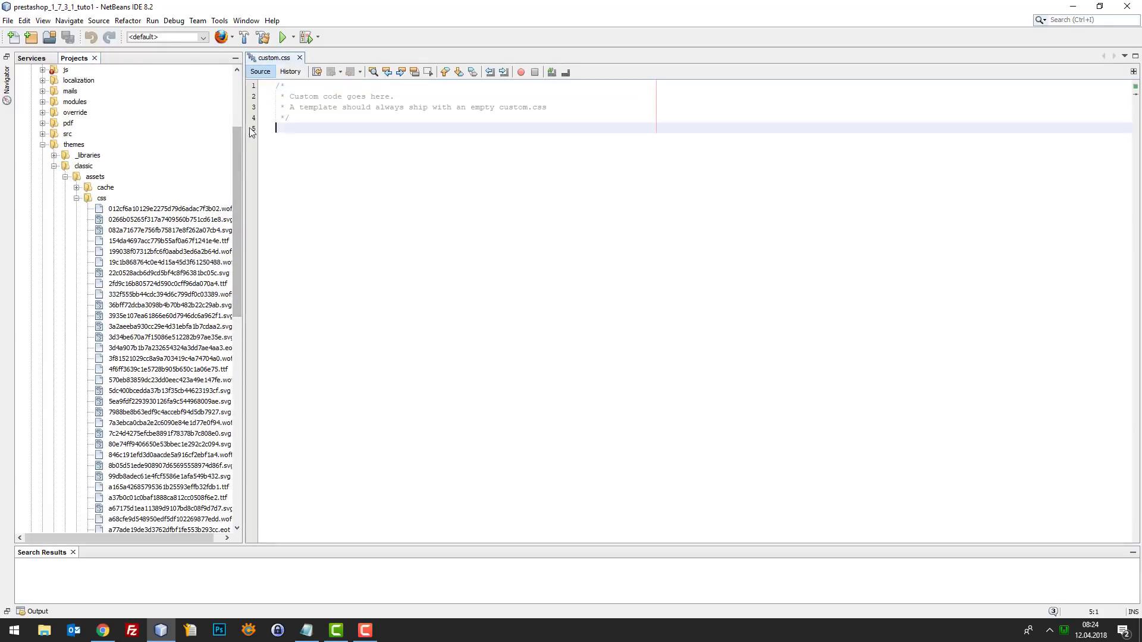
- Replace the template comment with a Tuto 50 note and add the rule .quick-view{display:none;}
drag(279, 128, 220, 70)
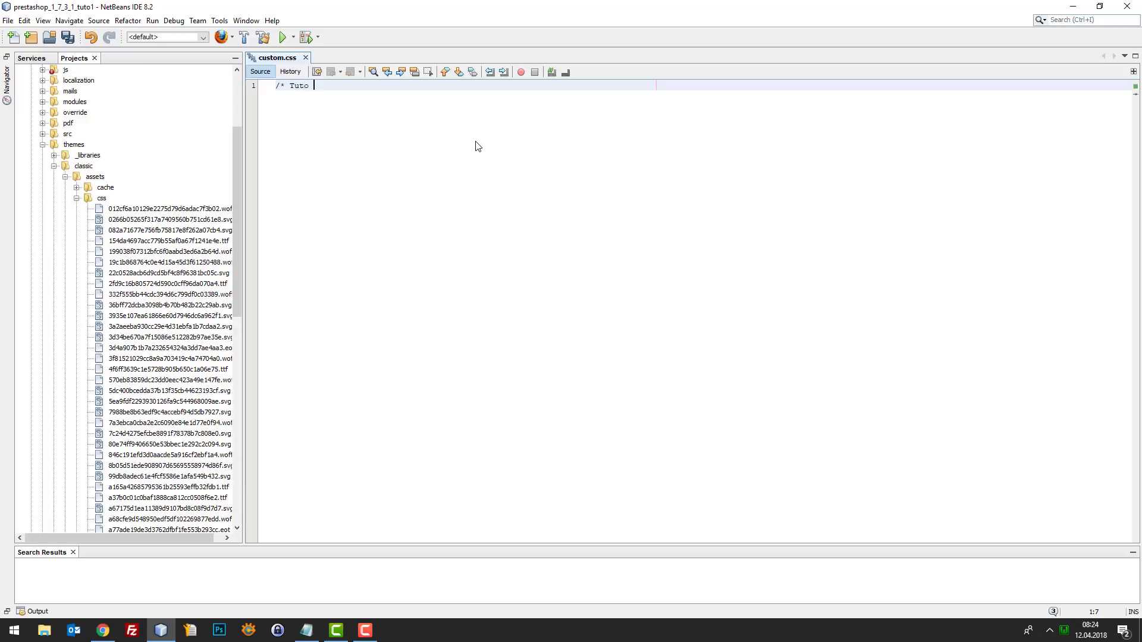
text(50 */)
key(Return)
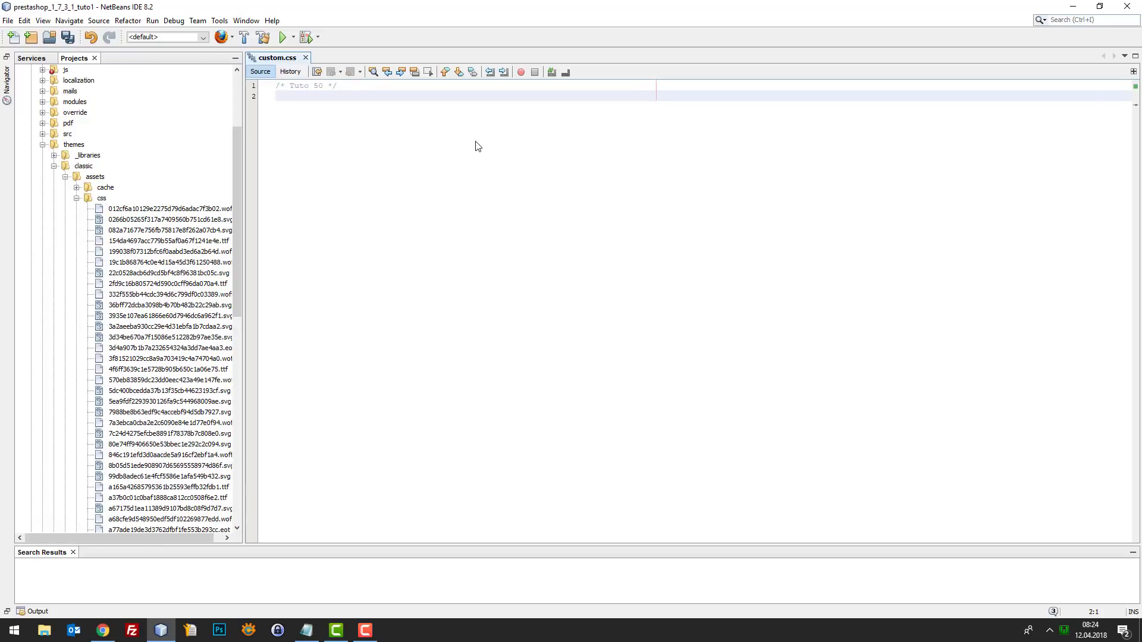
text(.quick-view)
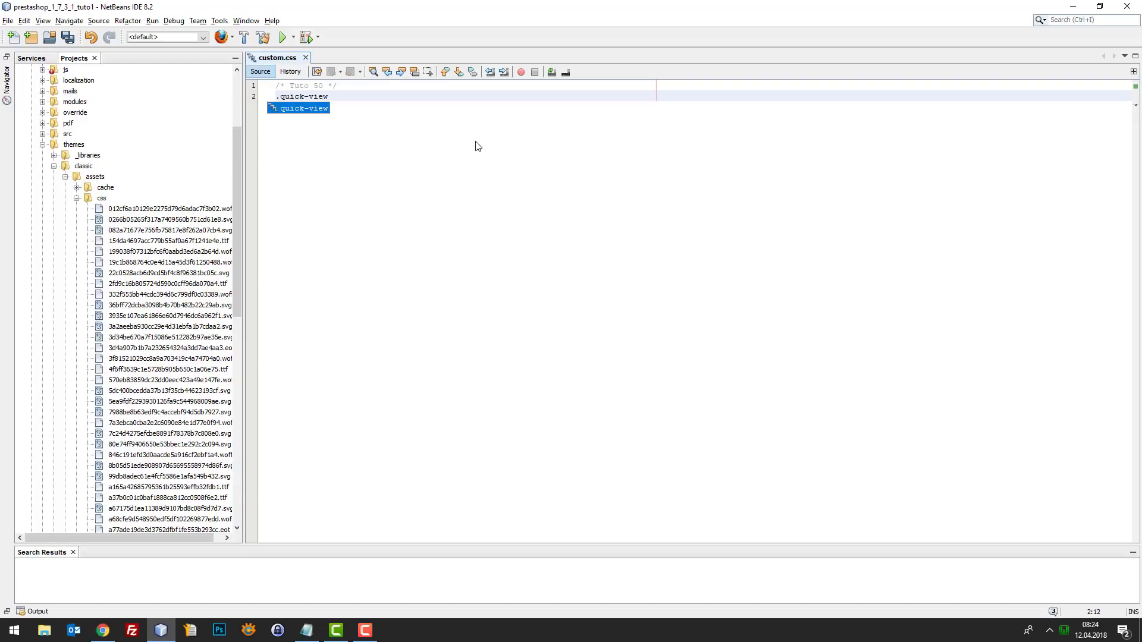
text({})
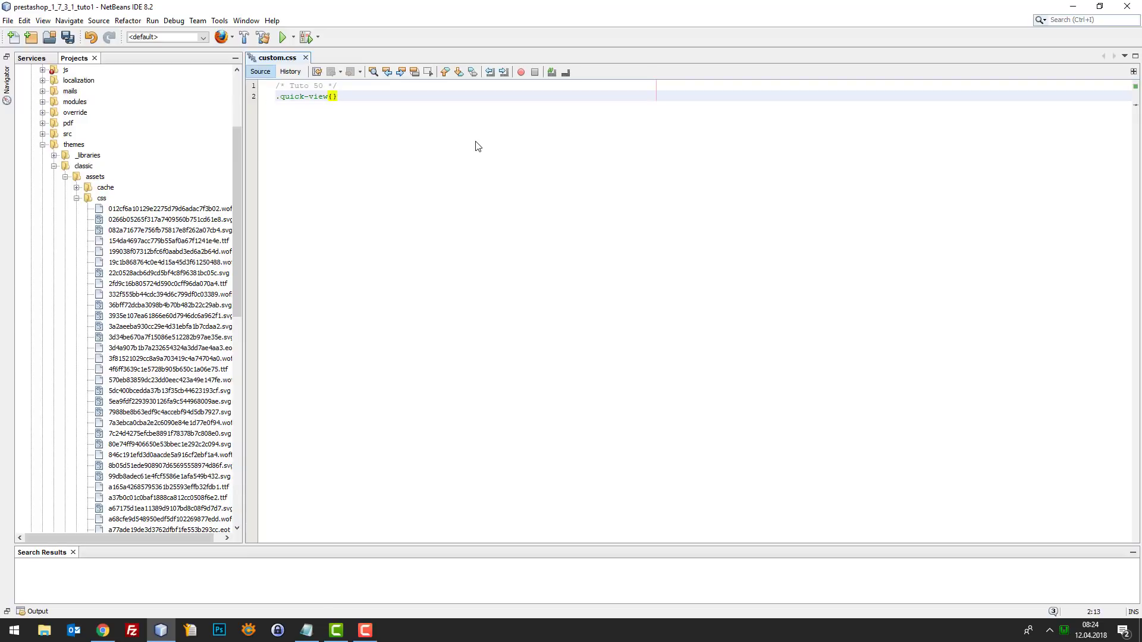
text(display)
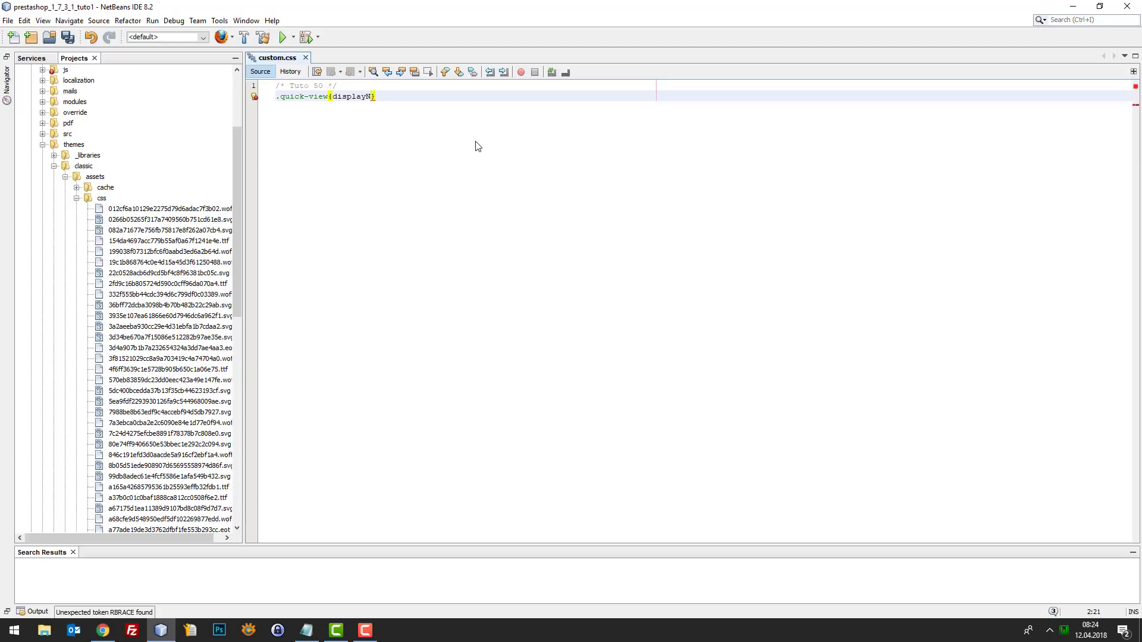
text(:none;)
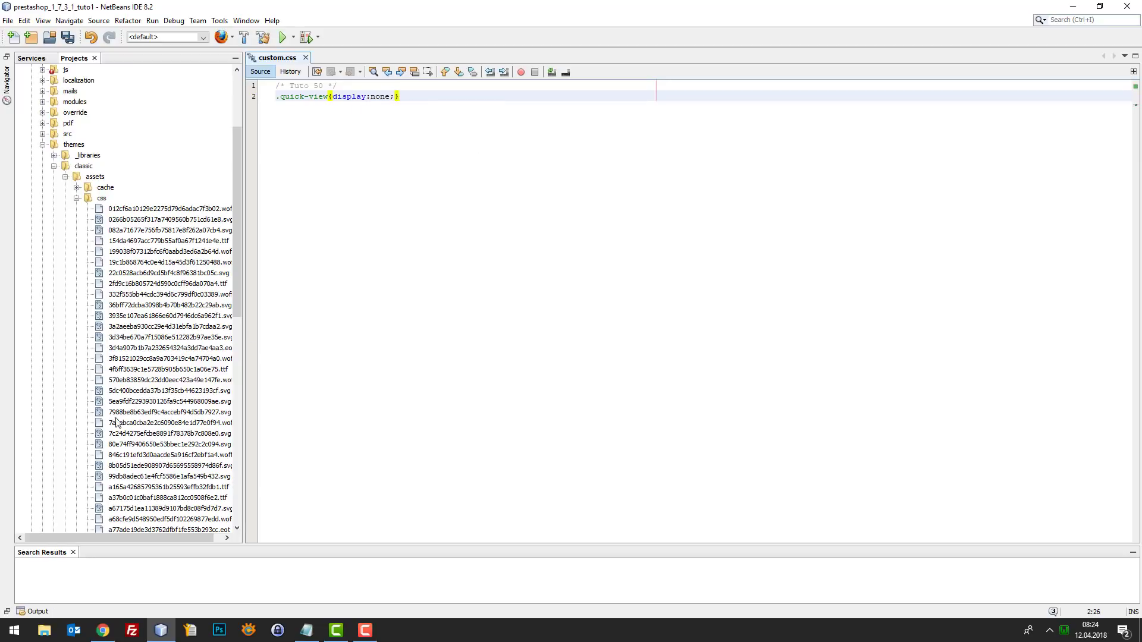
- Make the quick-view rule display:none!important, save custom.css, and return to the shop
click(103, 630)
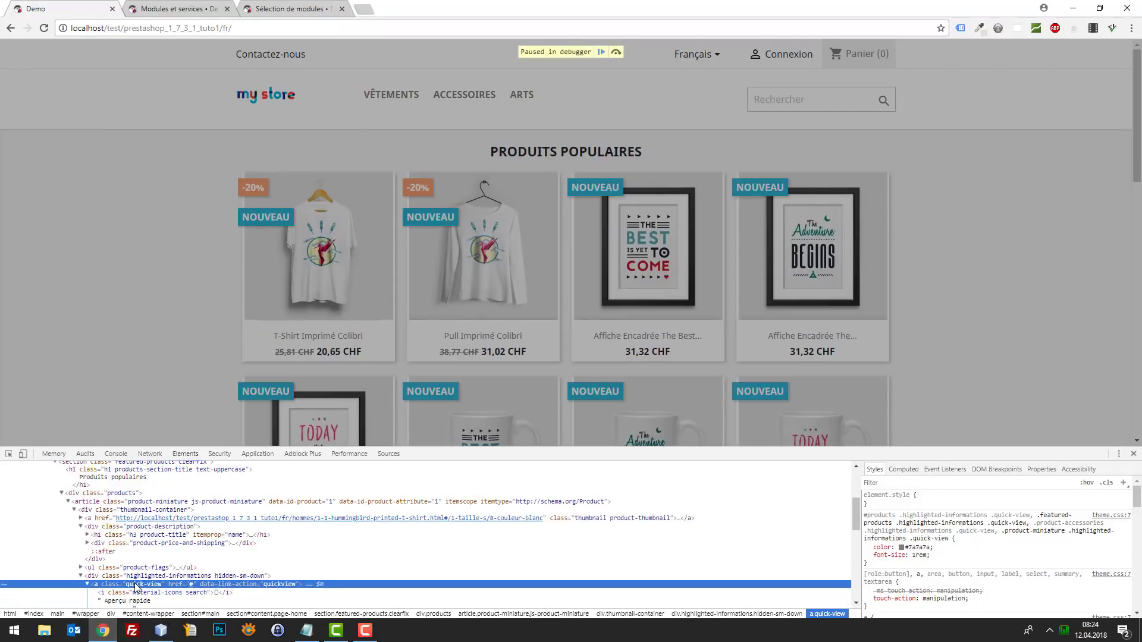
click(1073, 8)
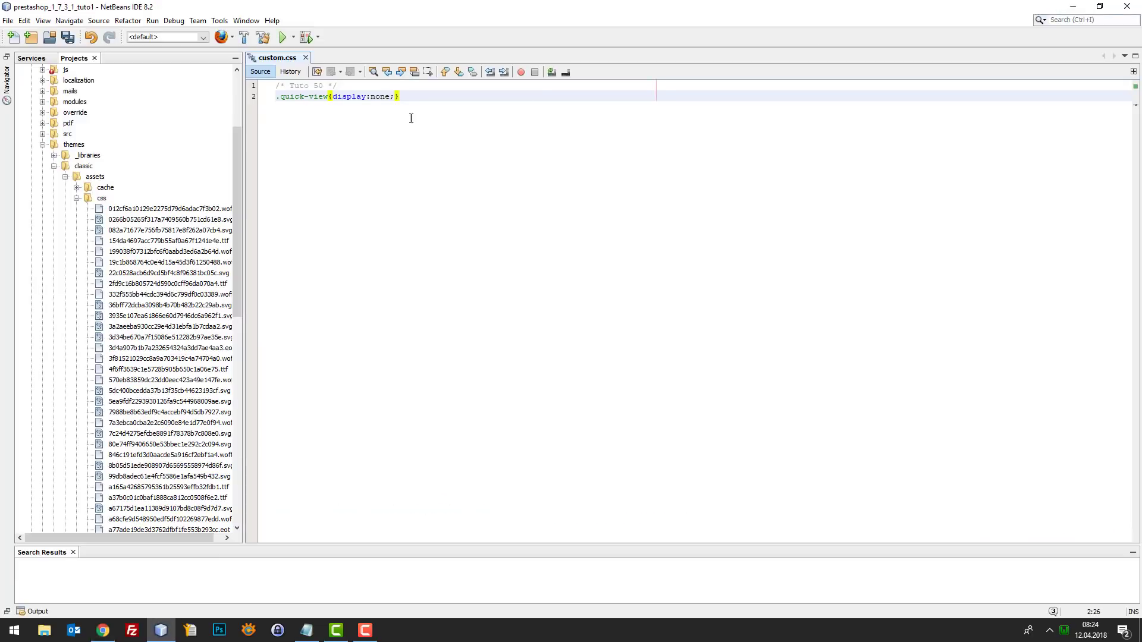
key(Left)
text(!)
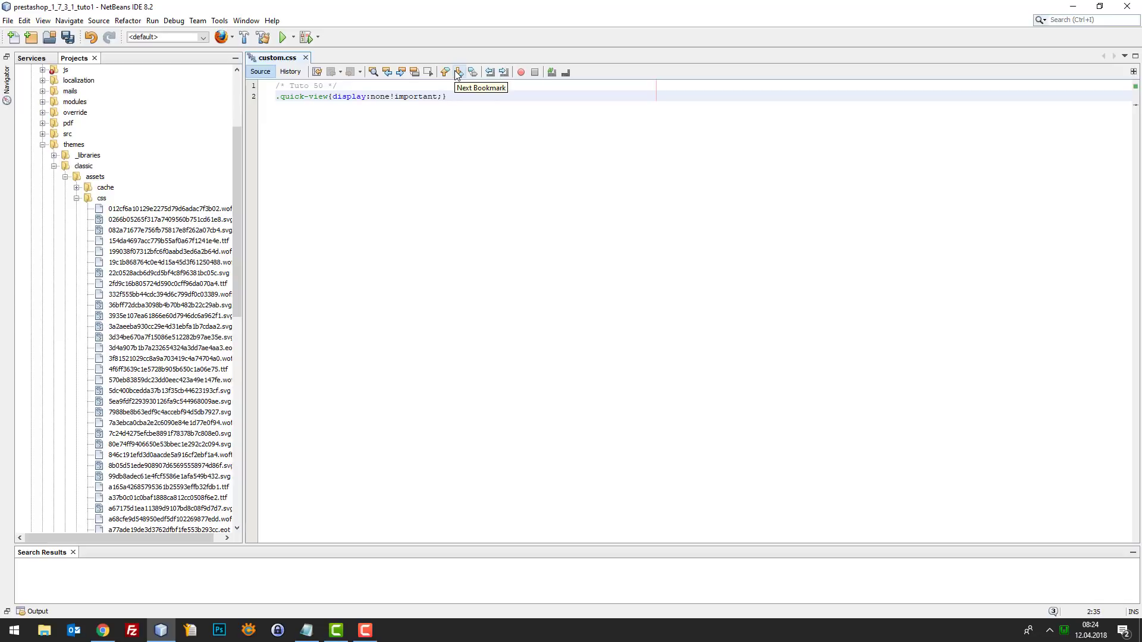
key(ctrl+s)
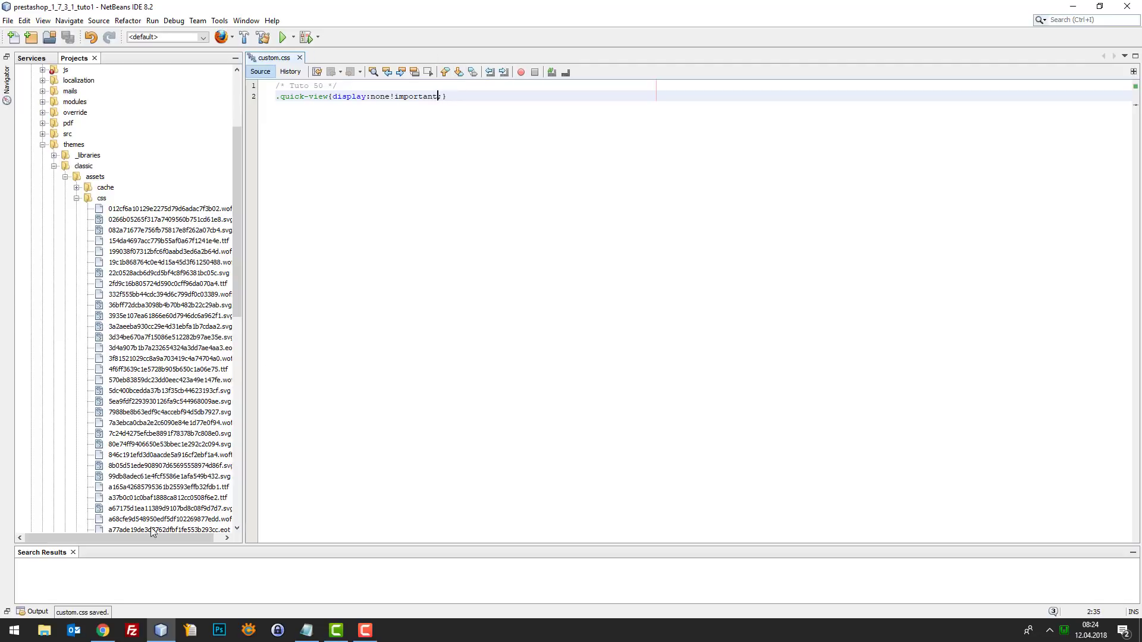
click(103, 630)
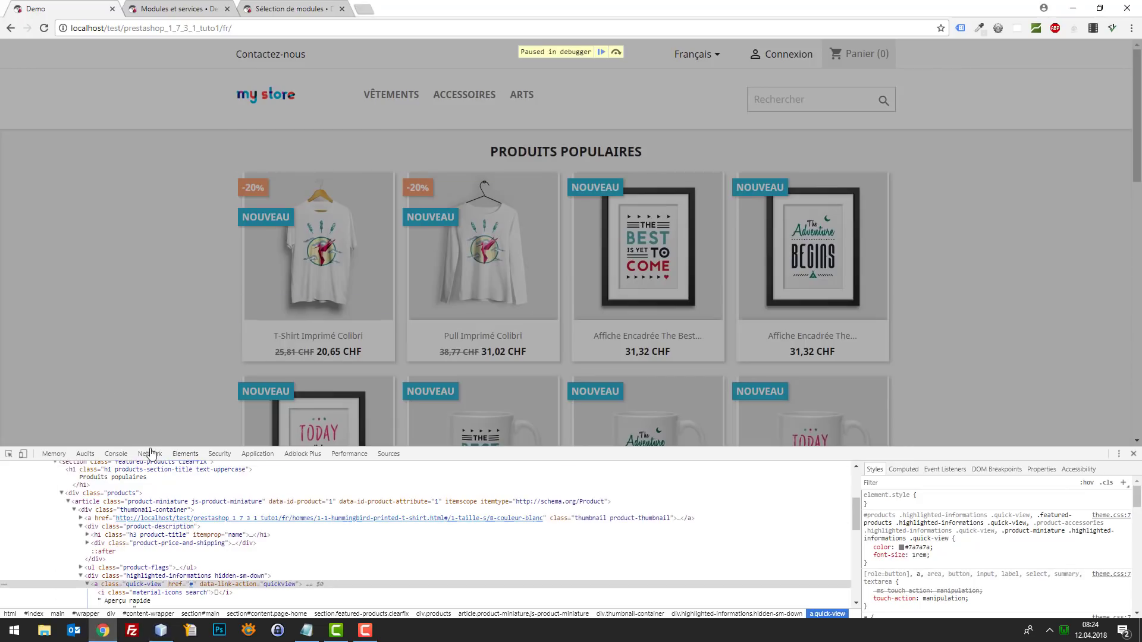
- Reload the storefront and confirm the popular product cards no longer show the Aperçu rapide link
click(151, 454)
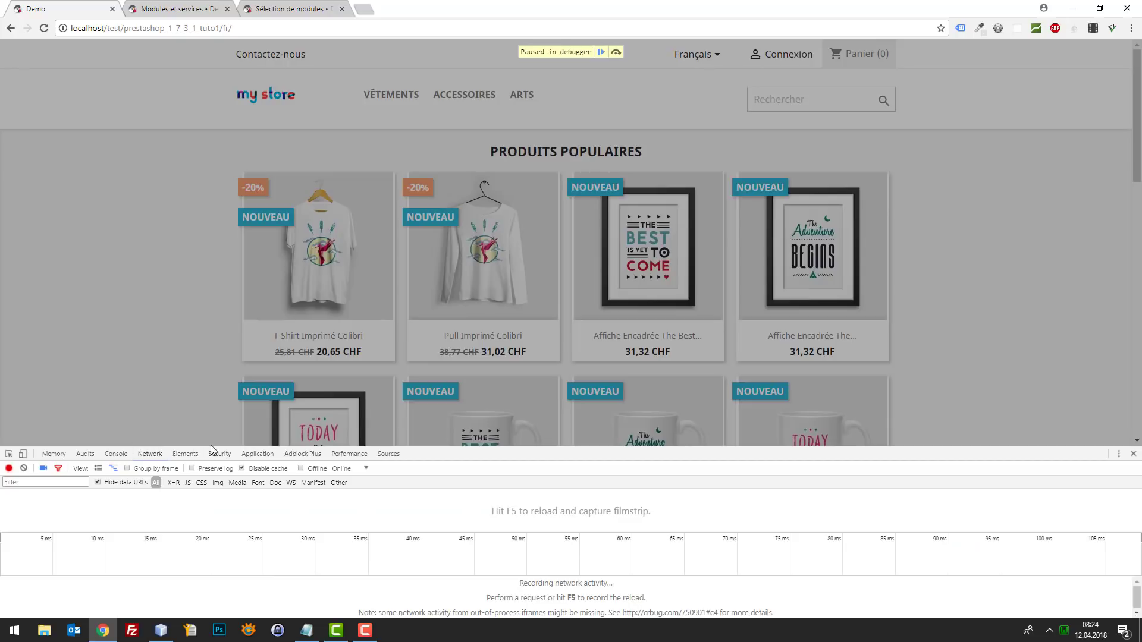
key(F12)
key(F12)
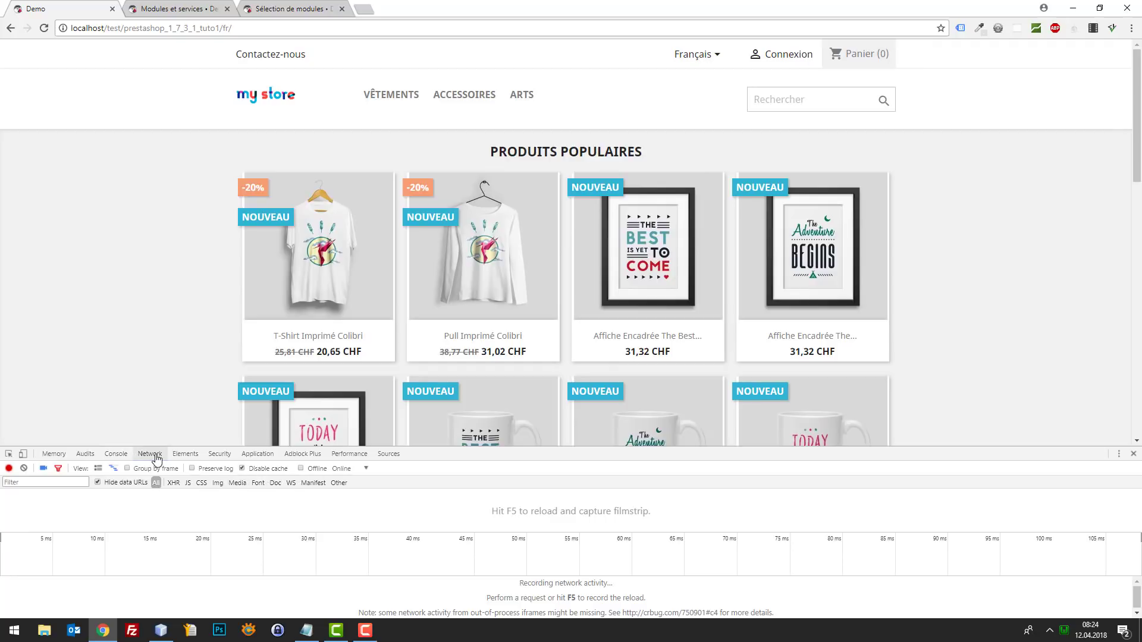
key(F5)
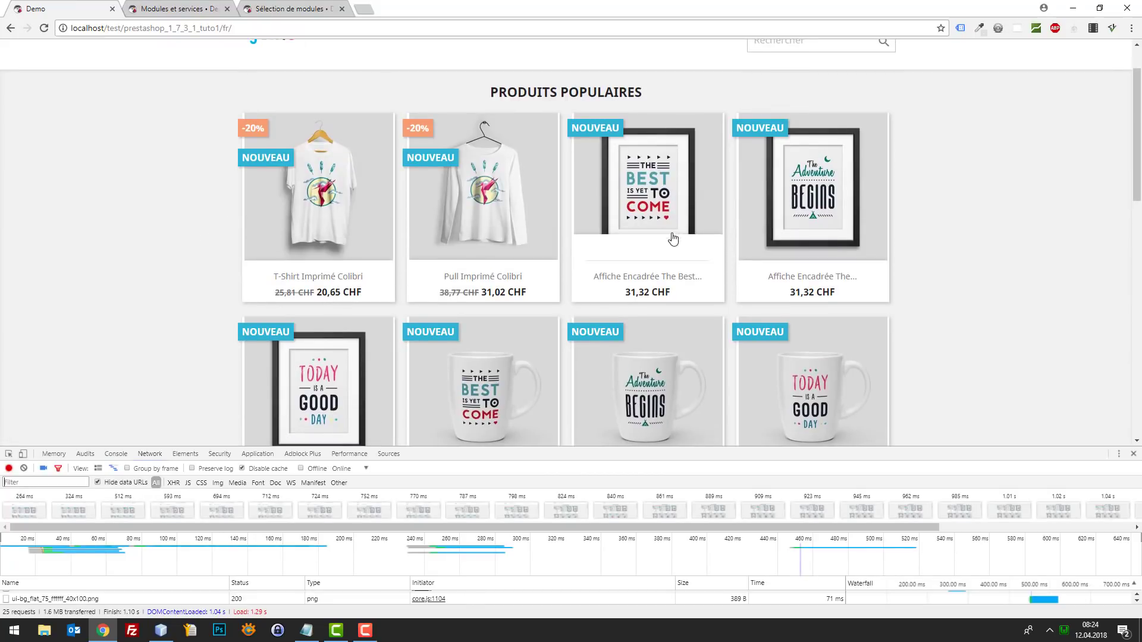
drag(823, 234, 652, 250)
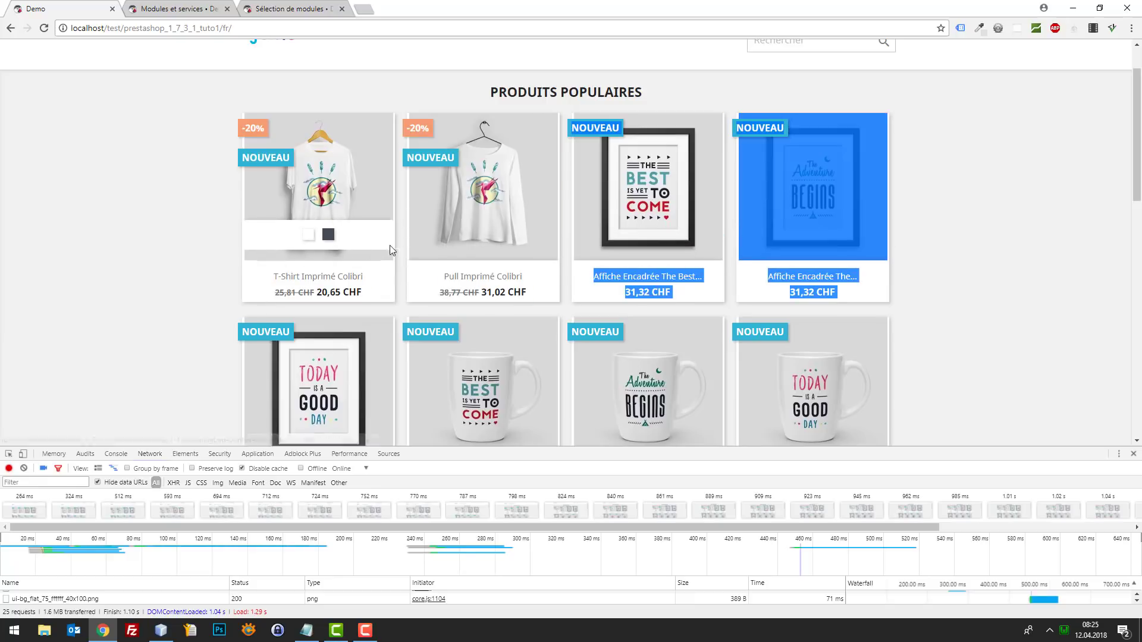
click(161, 630)
- Delete the .quick-view line from custom.css, save, and reload the storefront to check the products
key(End)
key(shift+Home)
key(BackSpace)
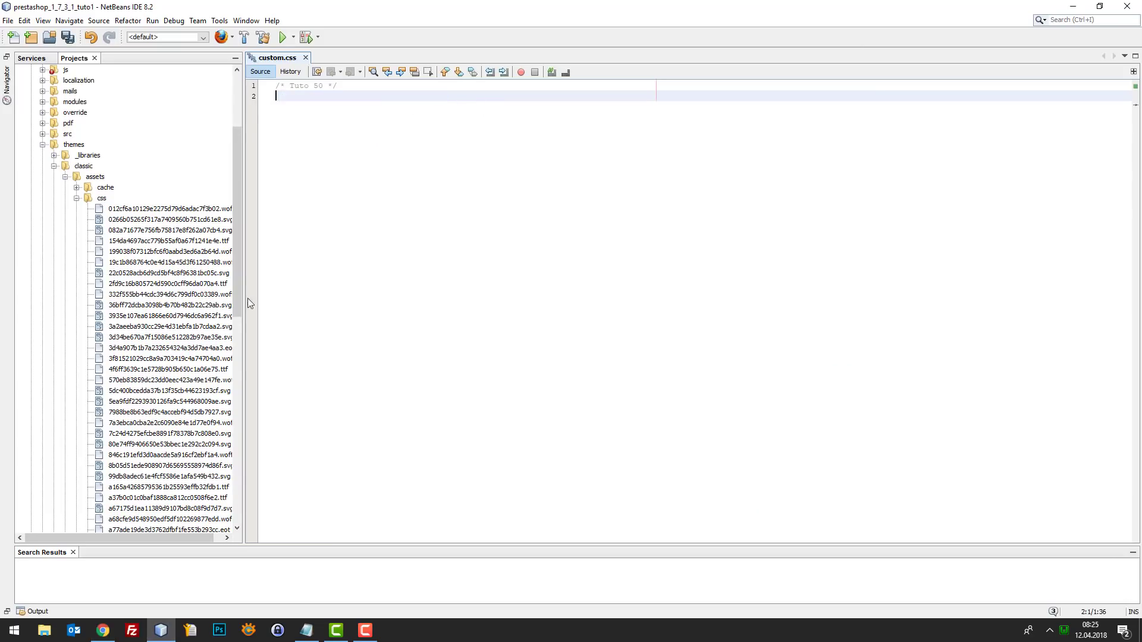
click(103, 630)
key(F5)
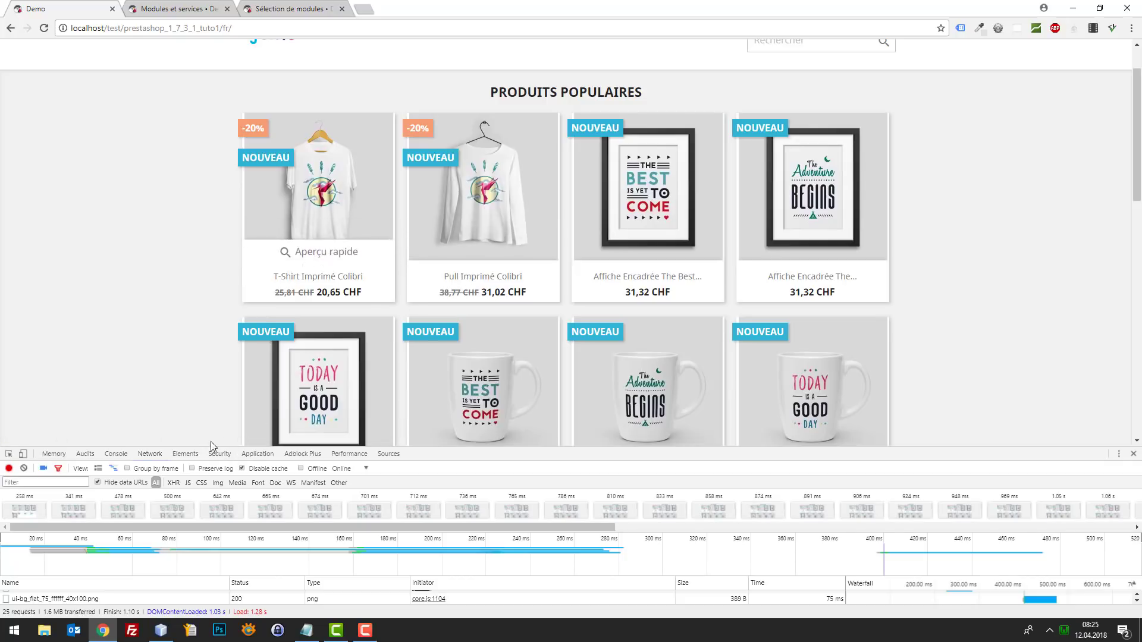
click(161, 629)
click(161, 629)
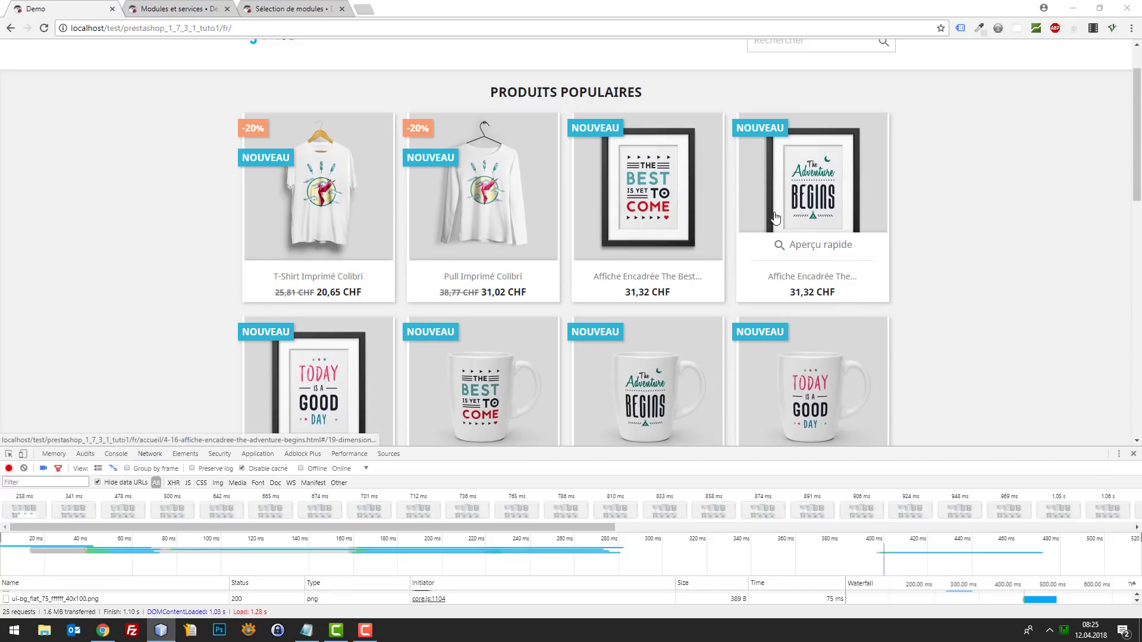
scroll(910, 275, down, 5)
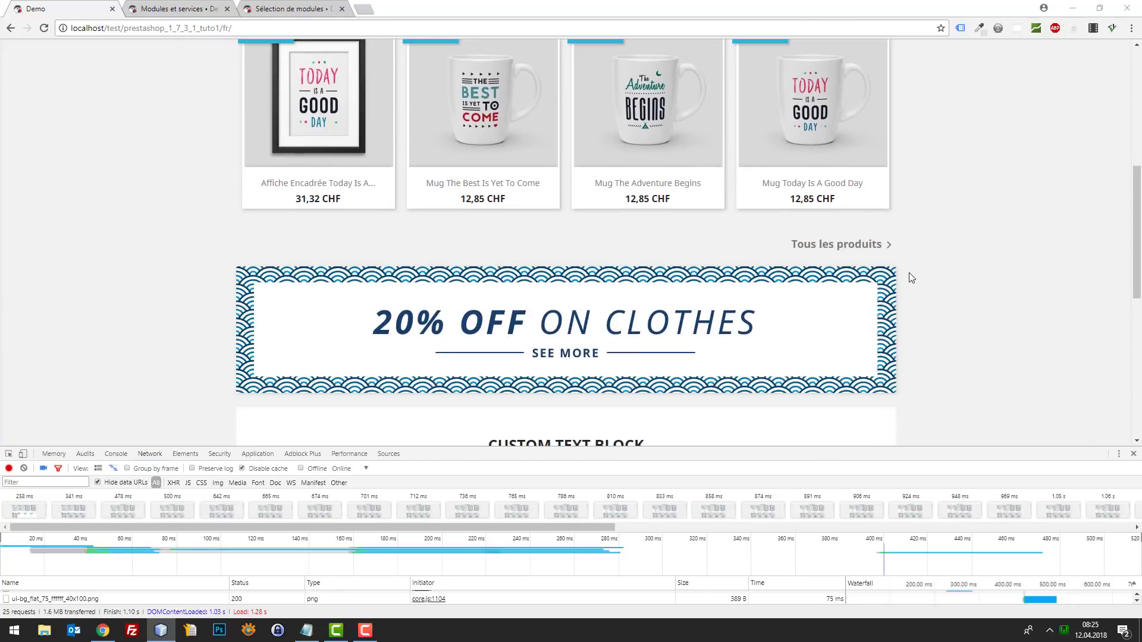
- Inspect the 20% OFF banner's image source to trace it to the ps_banner module
click(8, 453)
click(412, 280)
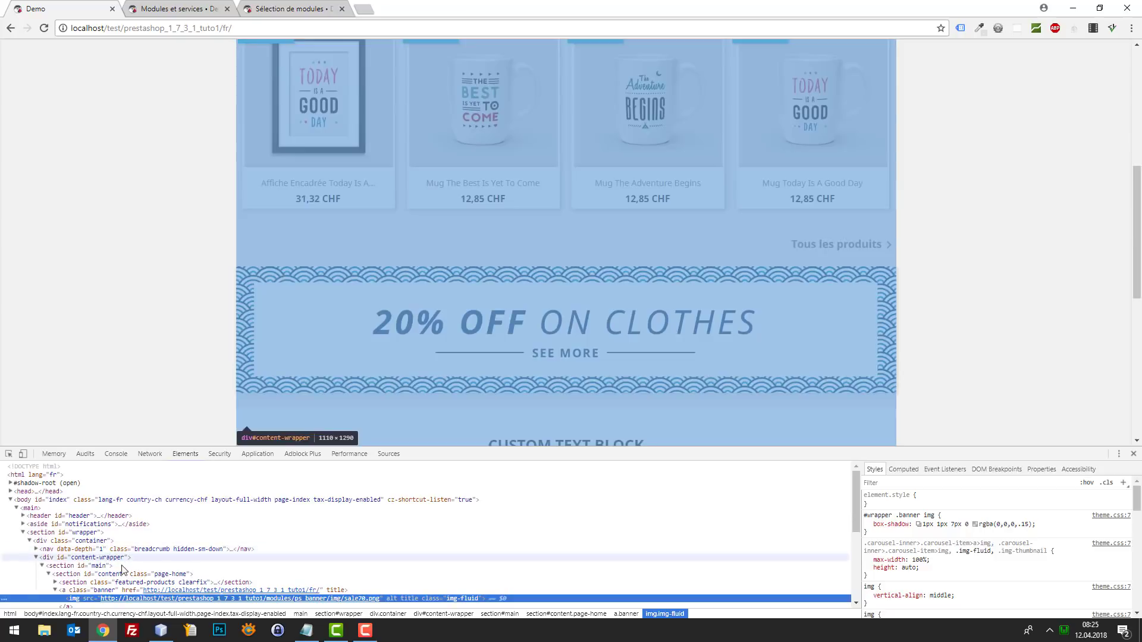
scroll(149, 559, down, 2)
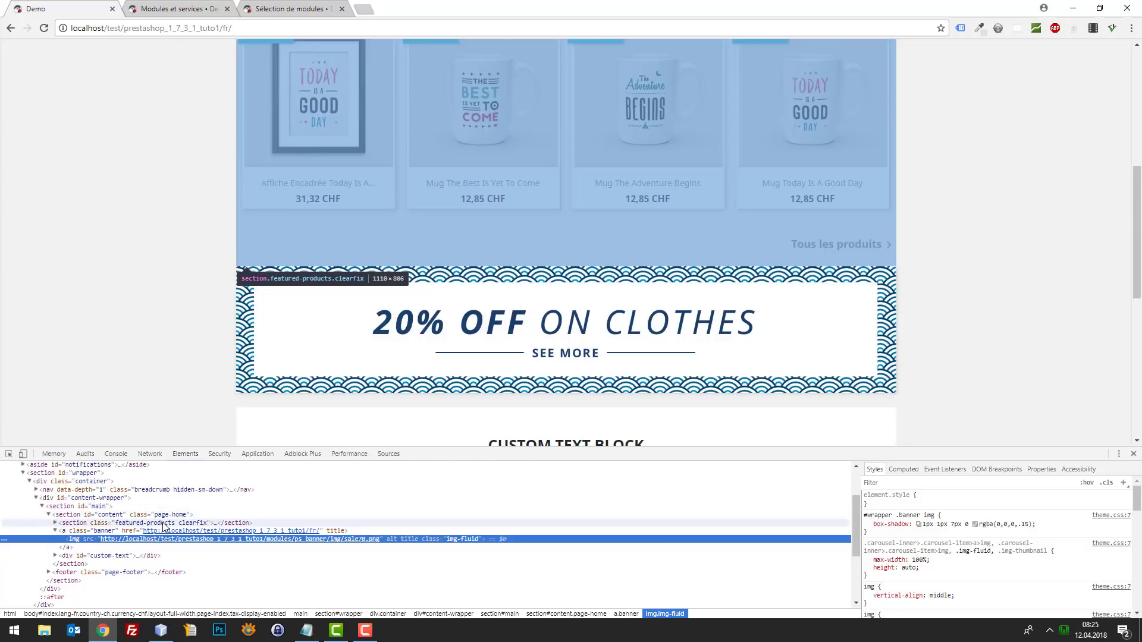
click(147, 7)
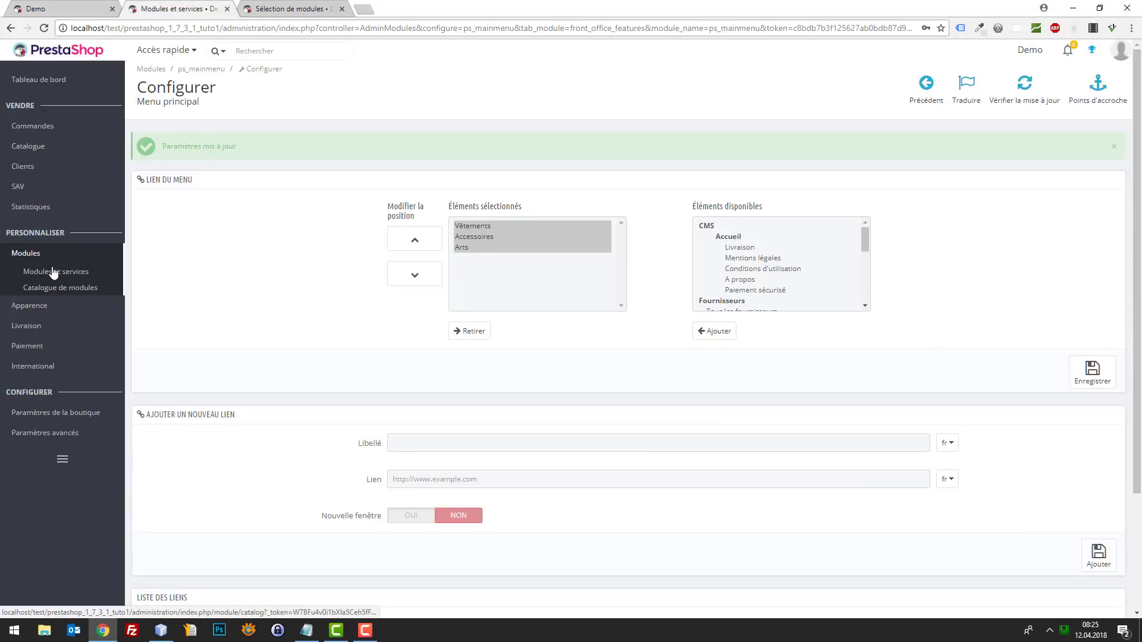
- Search installed modules for 'banner', deactivate Bannière, and reload the storefront to verify
click(289, 9)
click(274, 139)
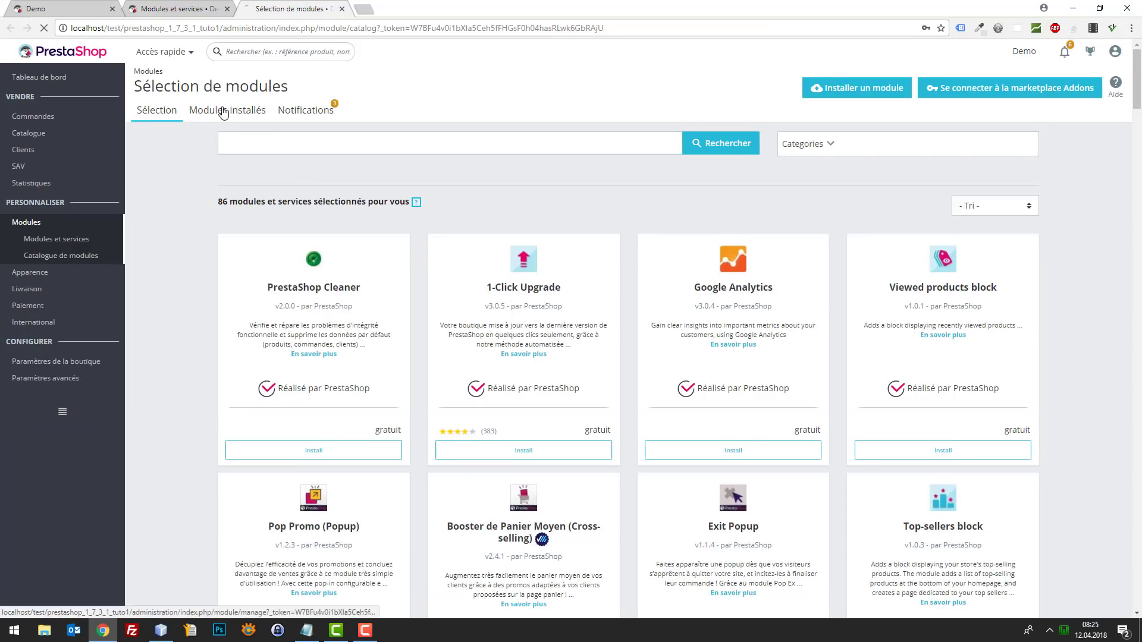
click(263, 119)
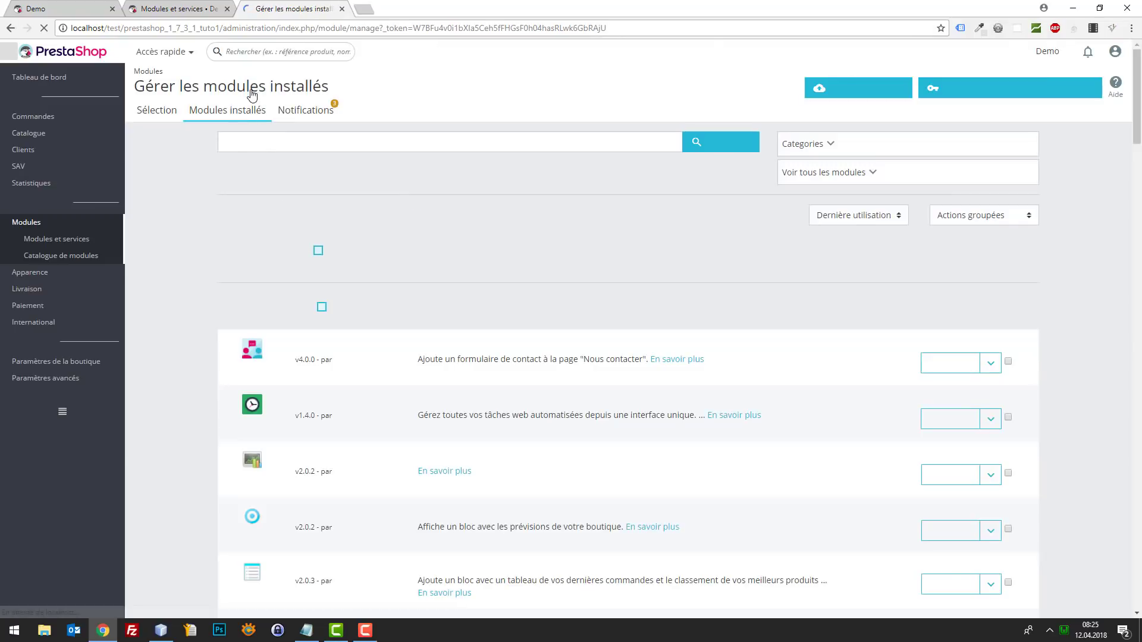
click(264, 141)
text(banner)
key(Return)
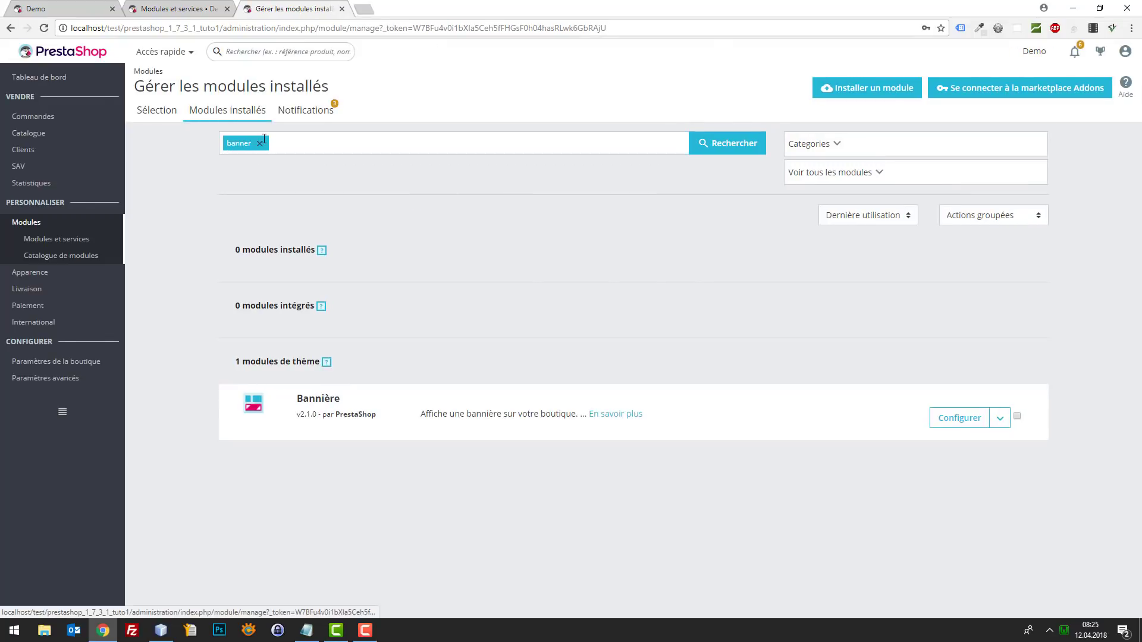
click(1002, 420)
click(1010, 461)
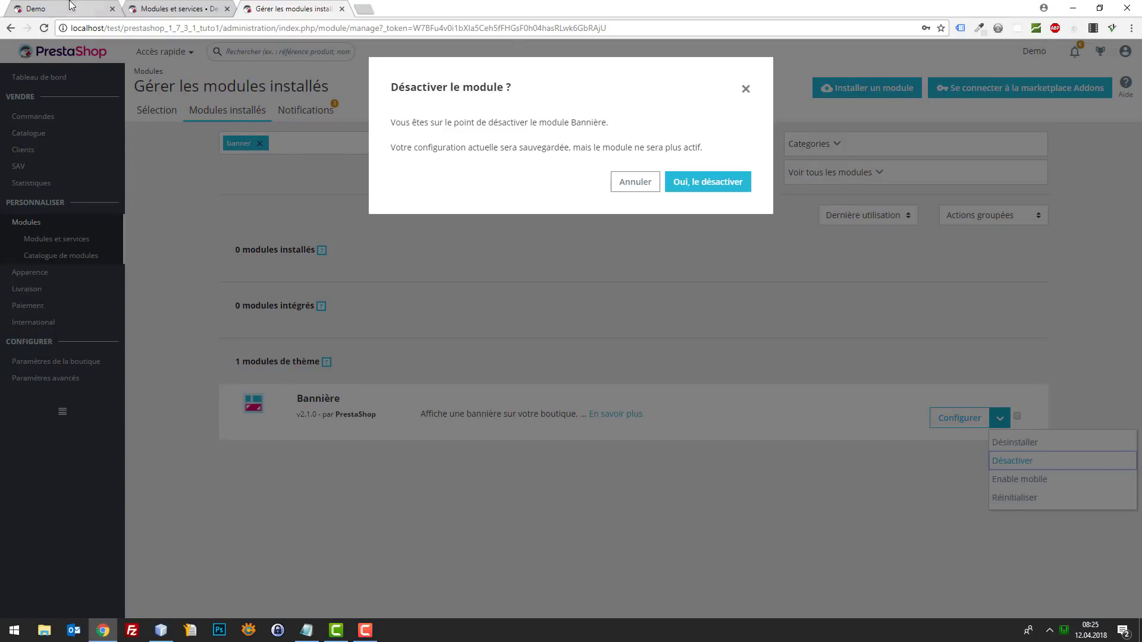
click(707, 184)
click(67, 13)
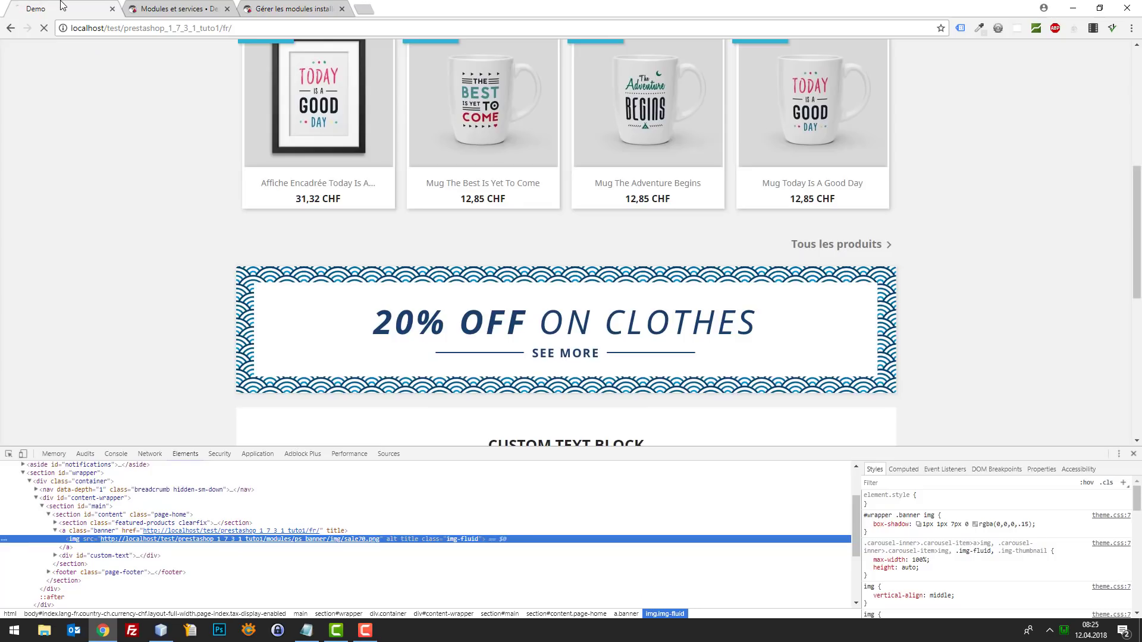
key(F5)
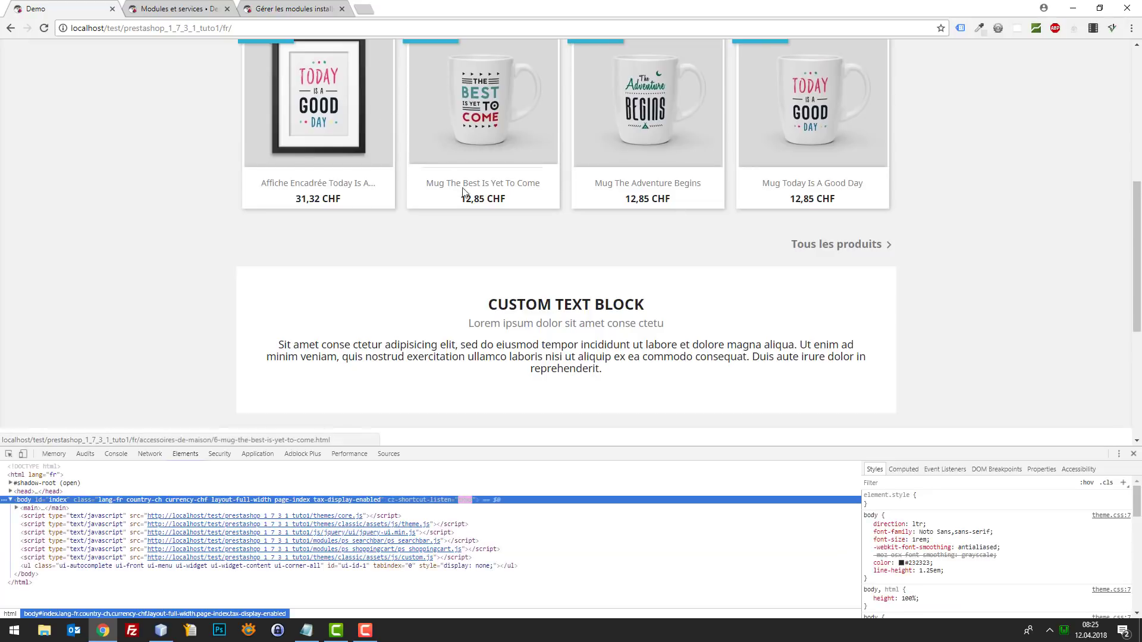
scroll(586, 282, down, 1)
- Filter installed modules by 'custom' and deactivate Blocs de texte personnalisé
click(209, 7)
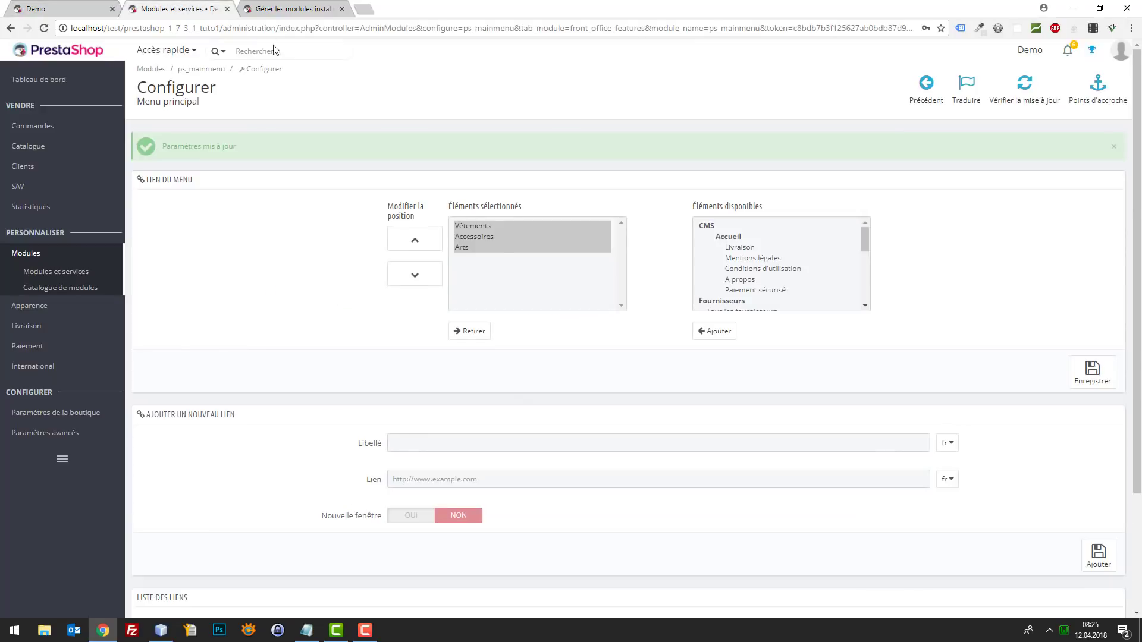
click(275, 7)
click(260, 144)
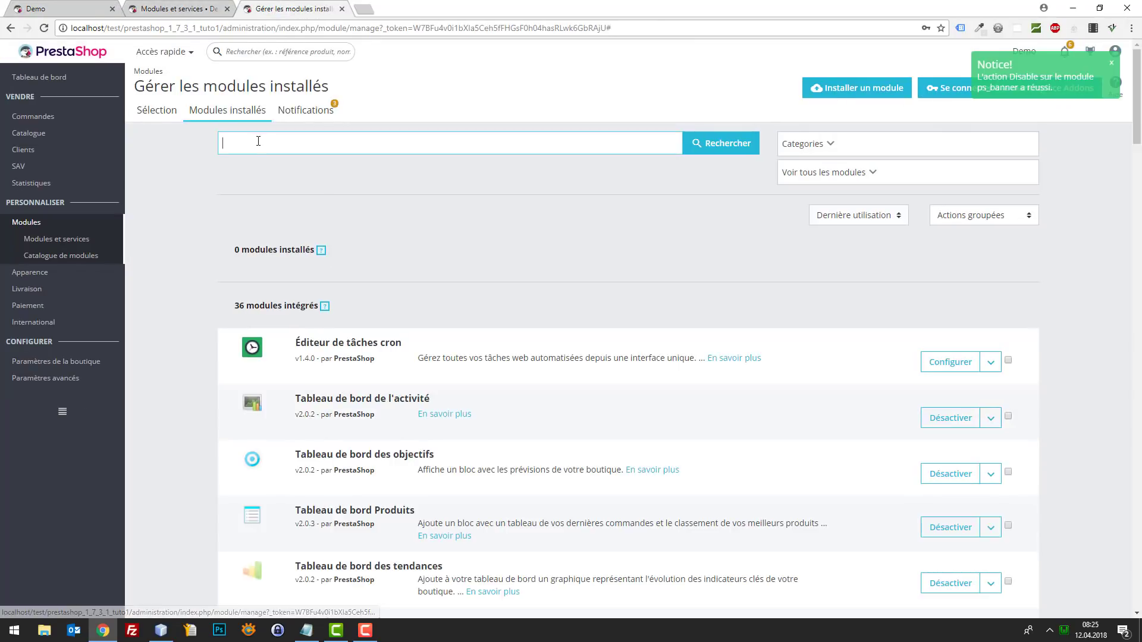
key(Return)
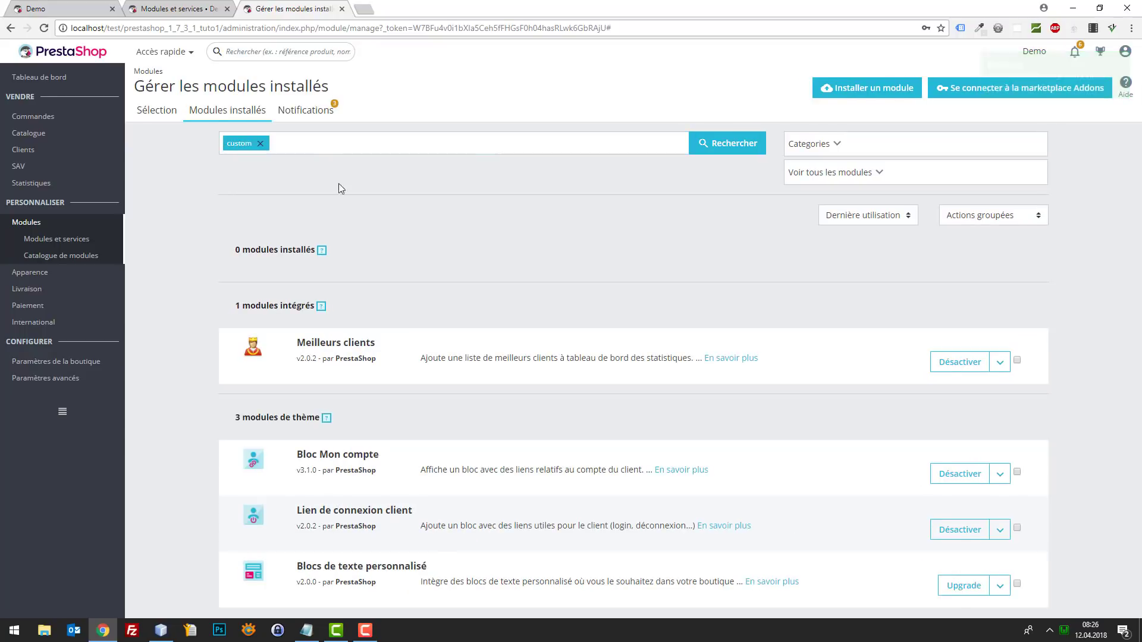
click(999, 584)
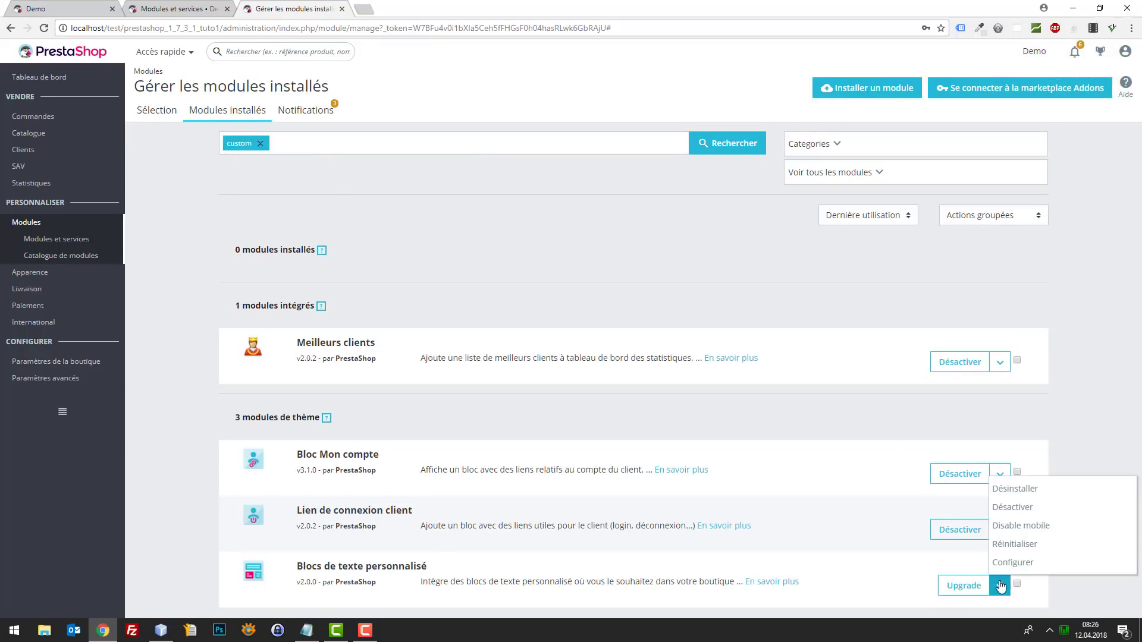
click(1024, 509)
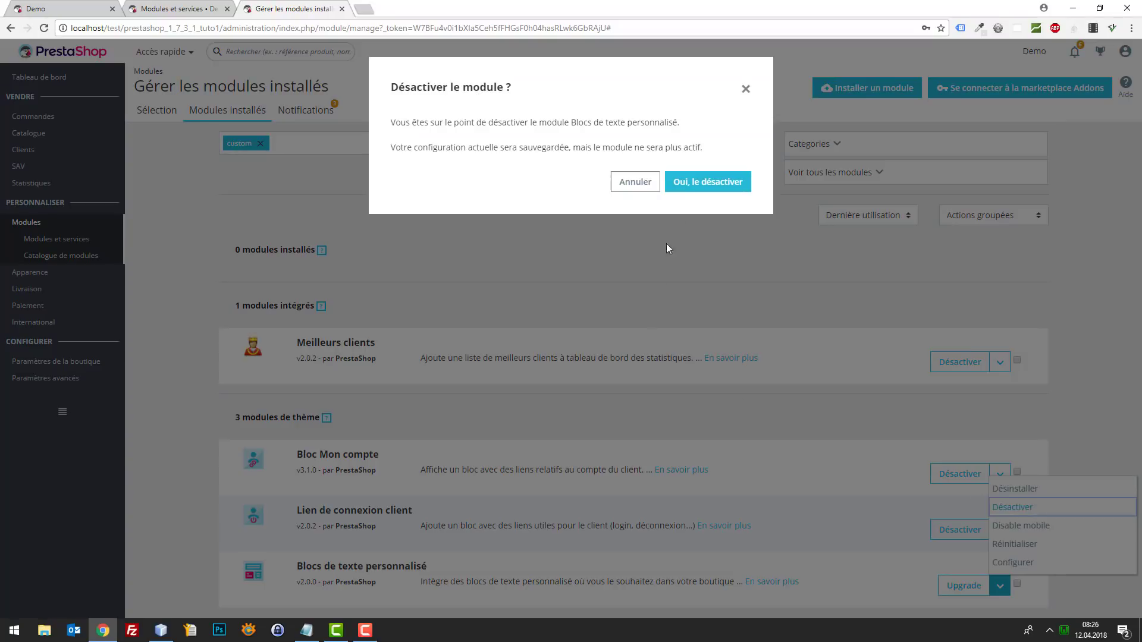
click(683, 186)
click(86, 6)
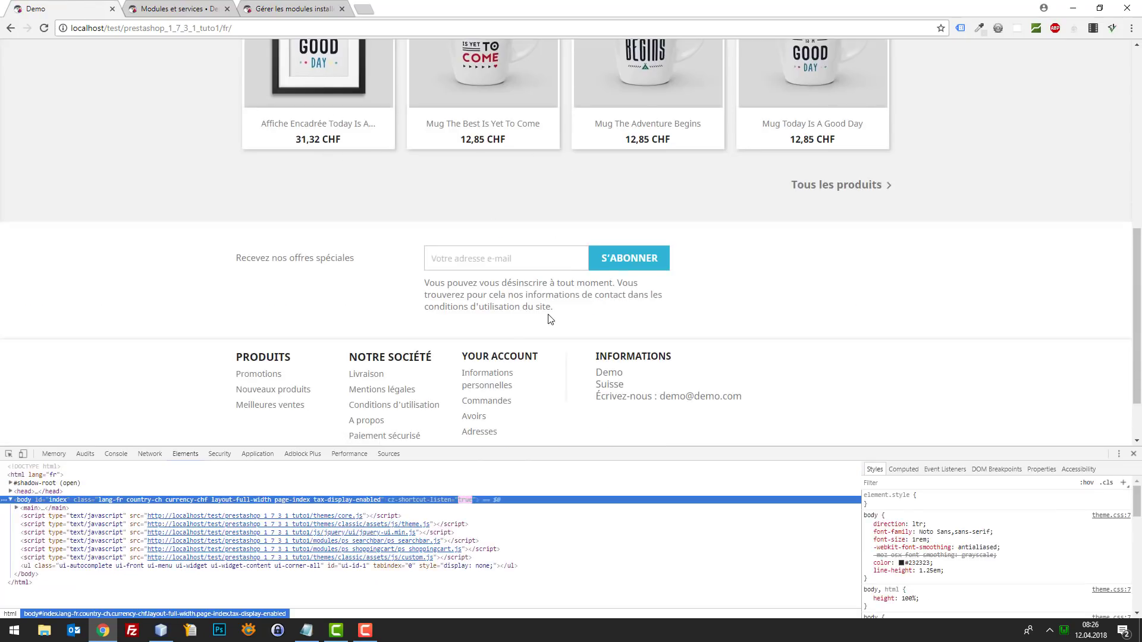
- Inspect the storefront footer to find the #footer padding-top of 2.5rem
click(8, 454)
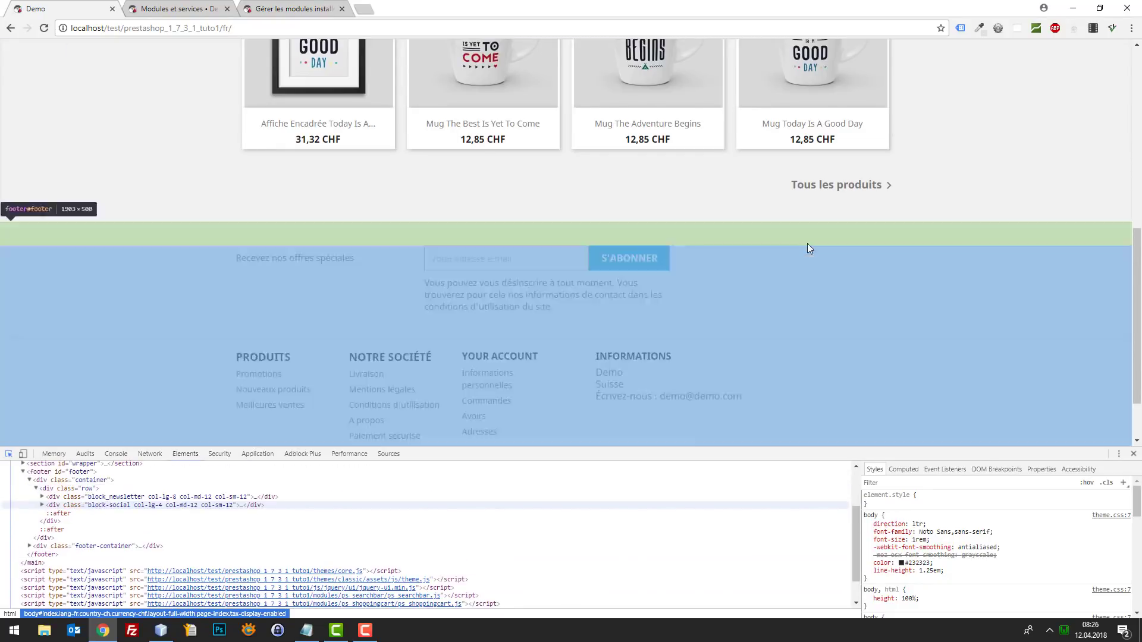
click(808, 245)
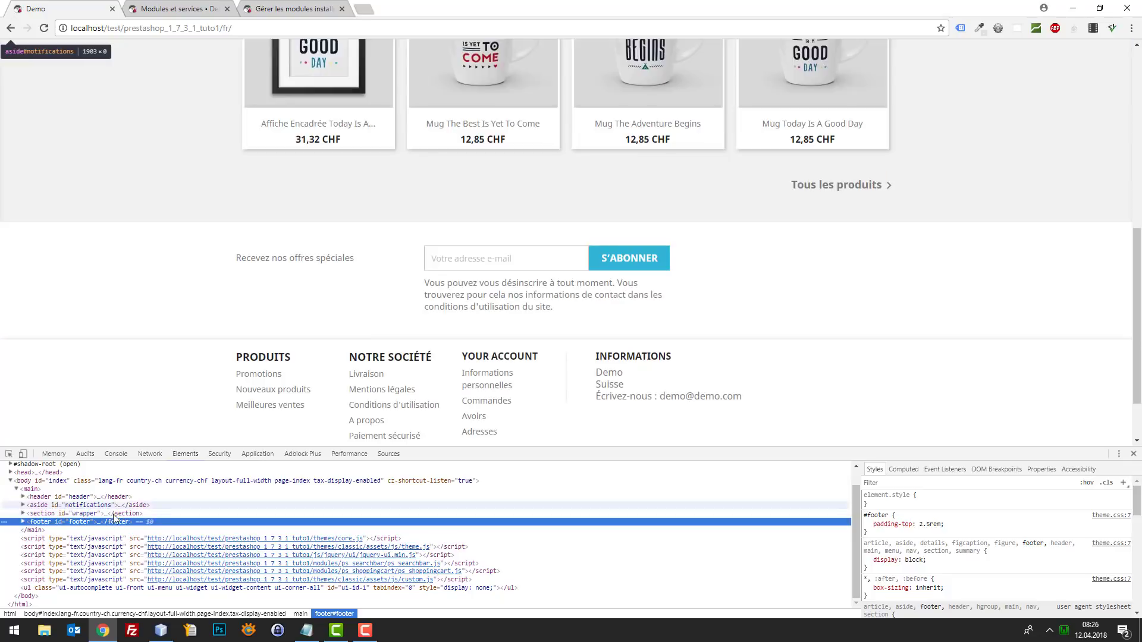
click(262, 7)
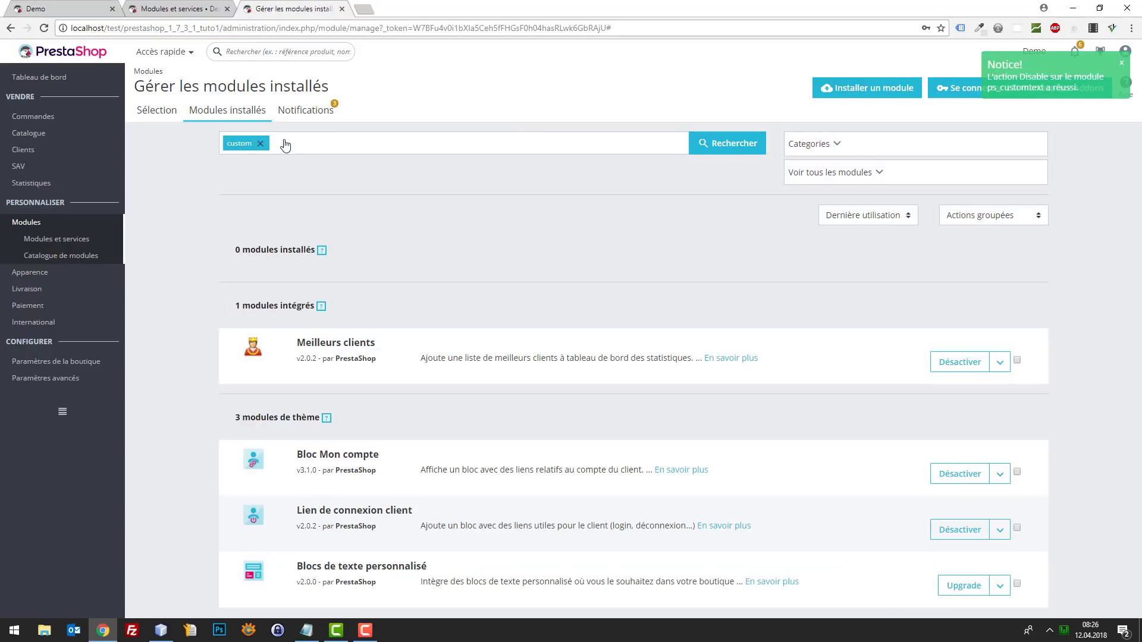
- Filter installed modules by 'news', deactivate the newsletter subscription module, and reload the shop
click(260, 144)
text(news)
key(Return)
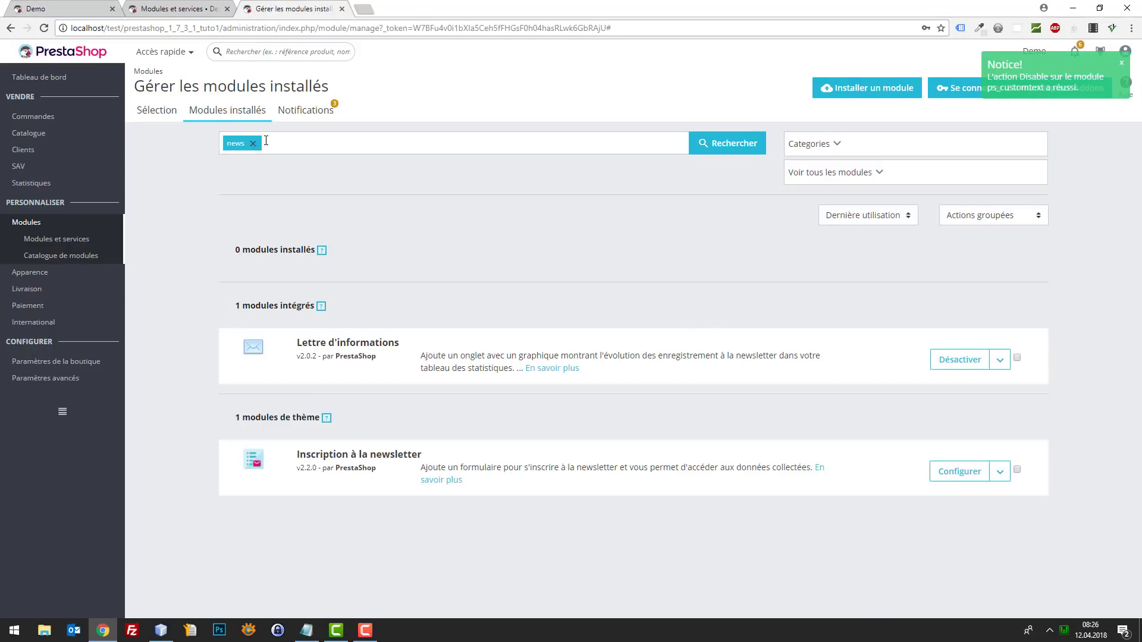
click(998, 473)
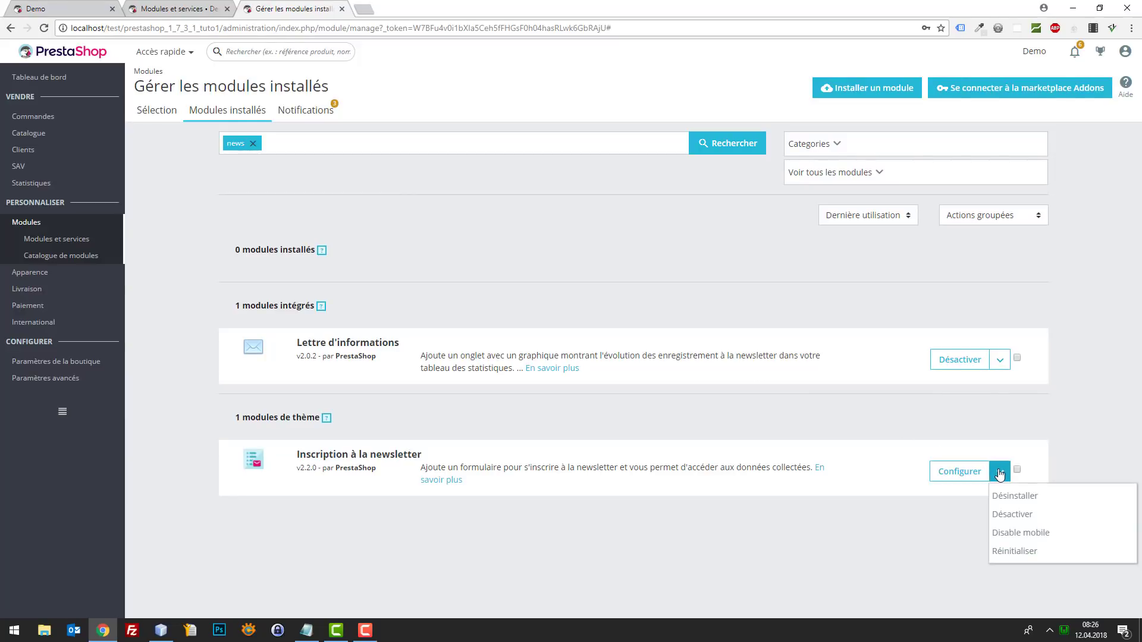
click(1012, 513)
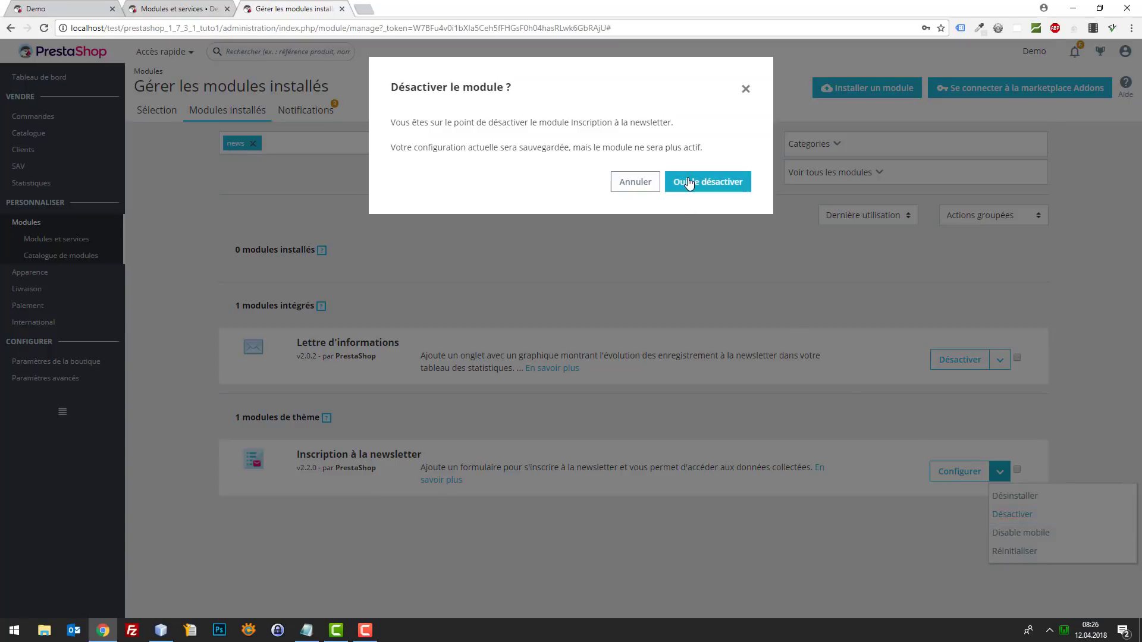
click(733, 181)
click(69, 5)
key(F5)
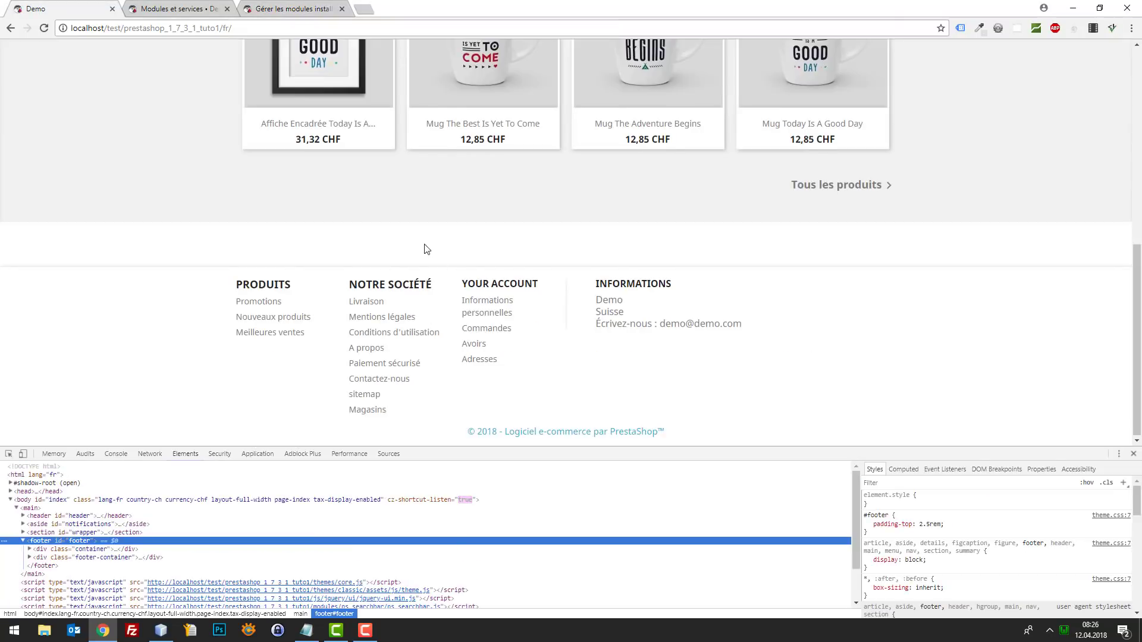
- Inspect the footer's rows and copy the container class and footer id names
drag(424, 244, 328, 244)
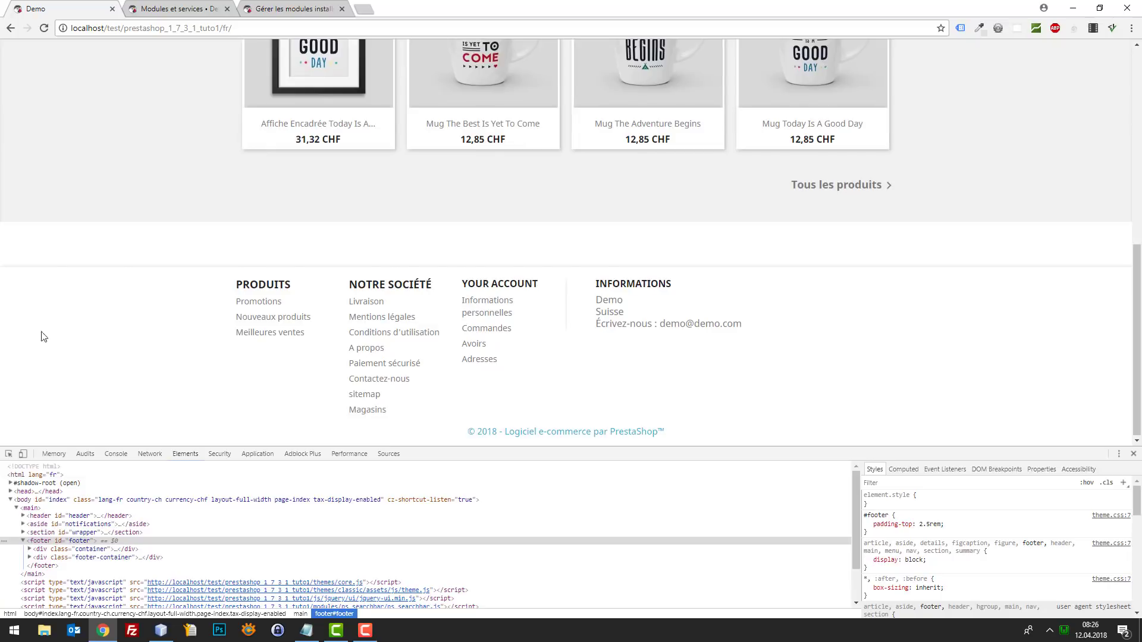
click(9, 454)
click(117, 239)
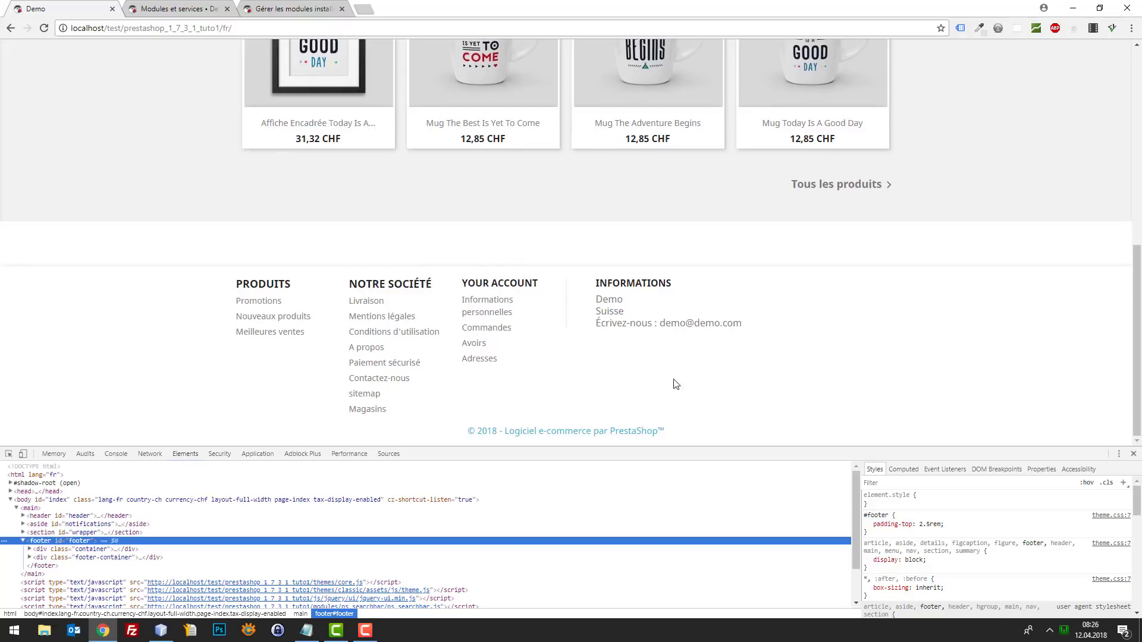
click(9, 454)
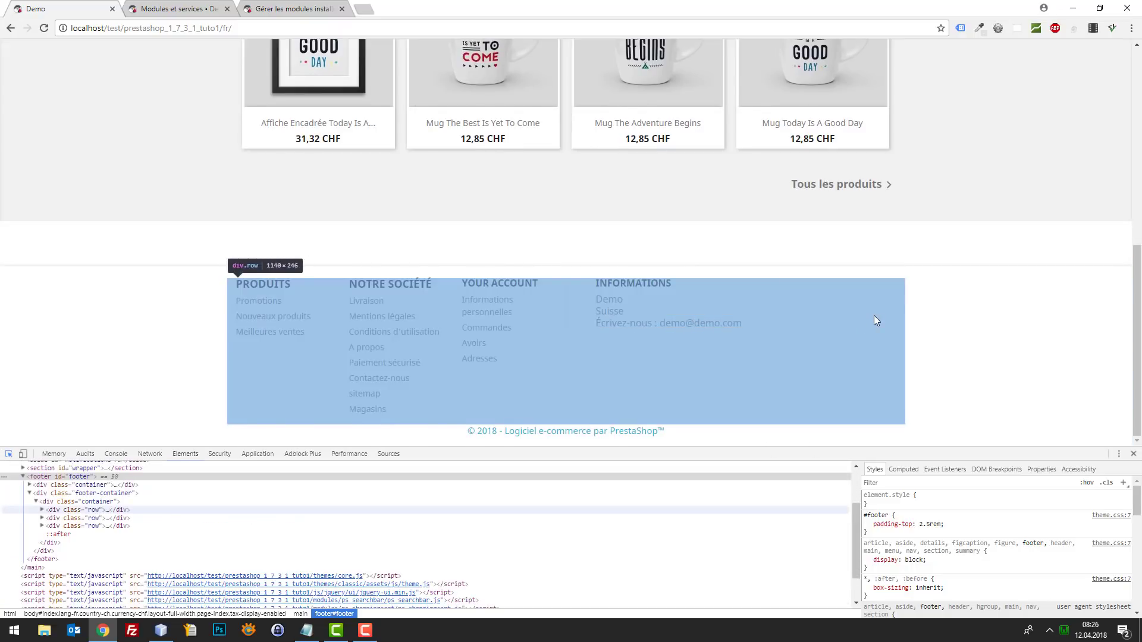
click(873, 315)
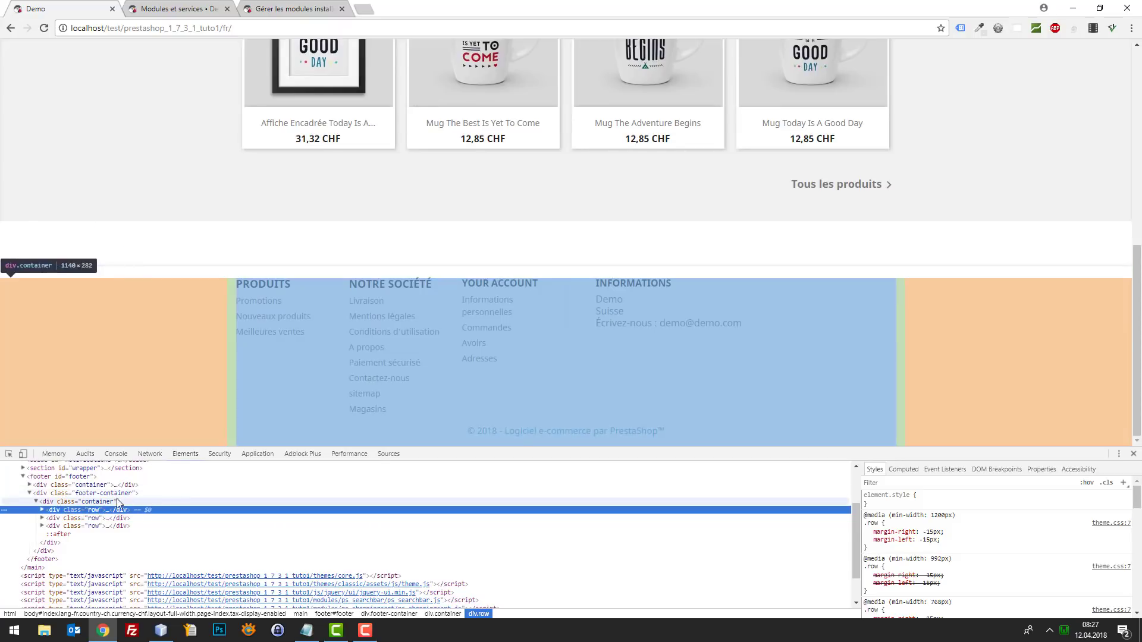
click(104, 503)
click(104, 503)
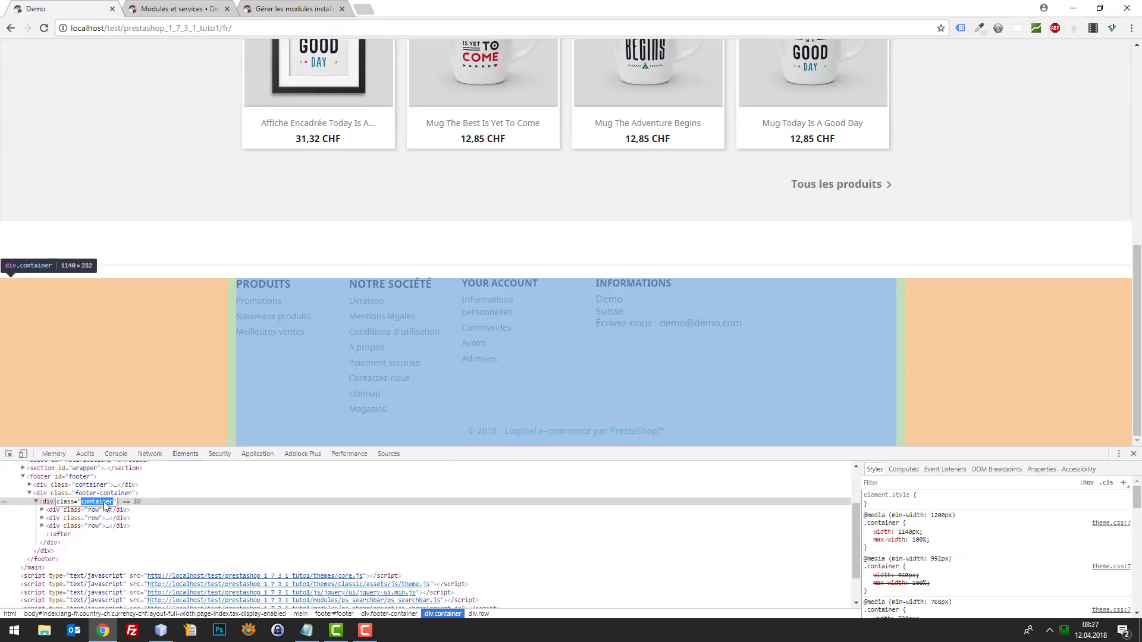
double_click(79, 477)
key(ctrl+c)
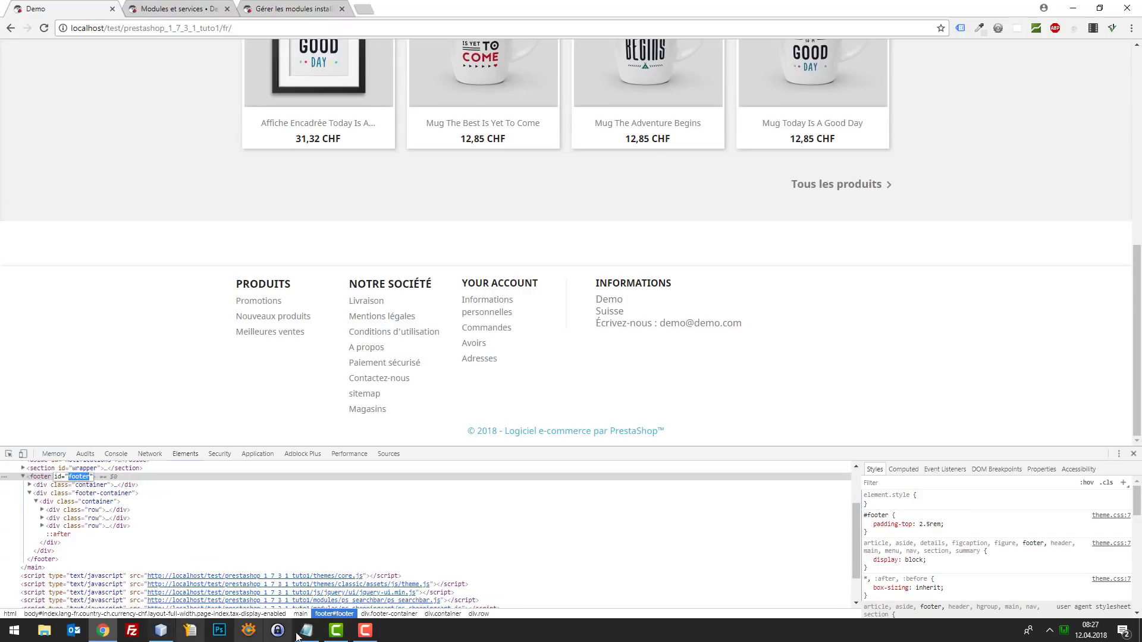
- Begin a custom.css rule with the copied selector #footer .container
click(163, 629)
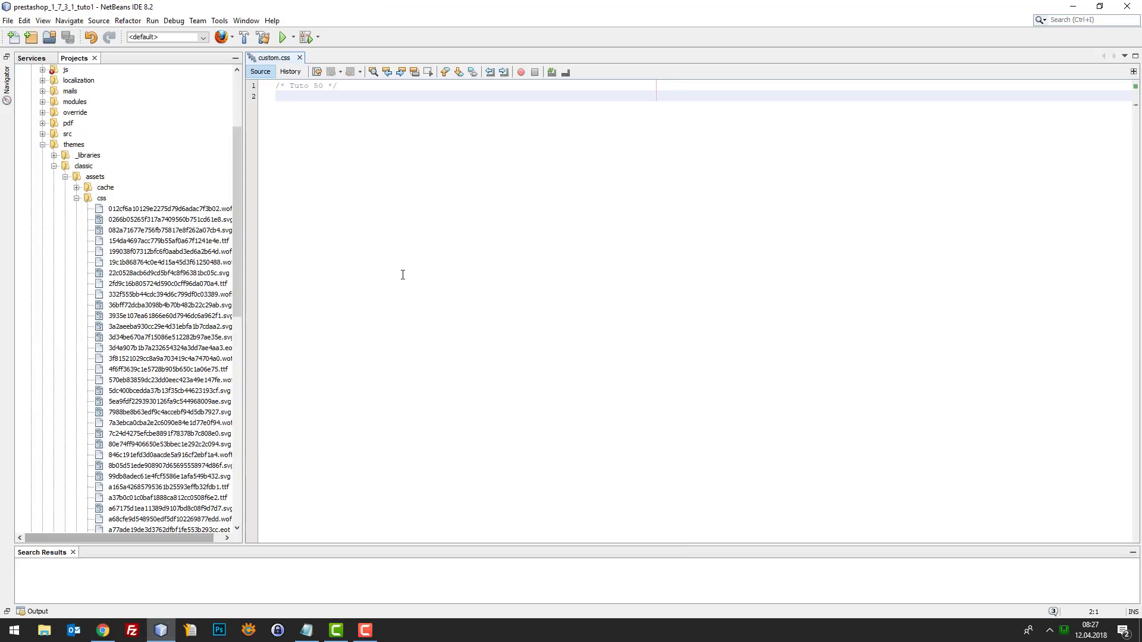
text(#)
key(ctrl+v)
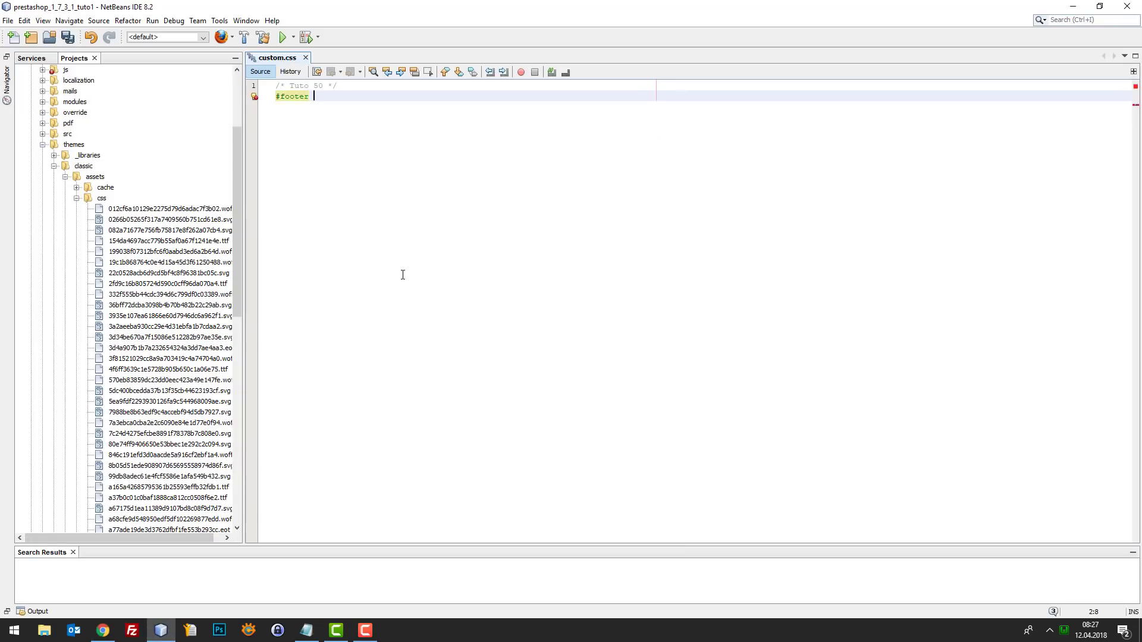
click(103, 631)
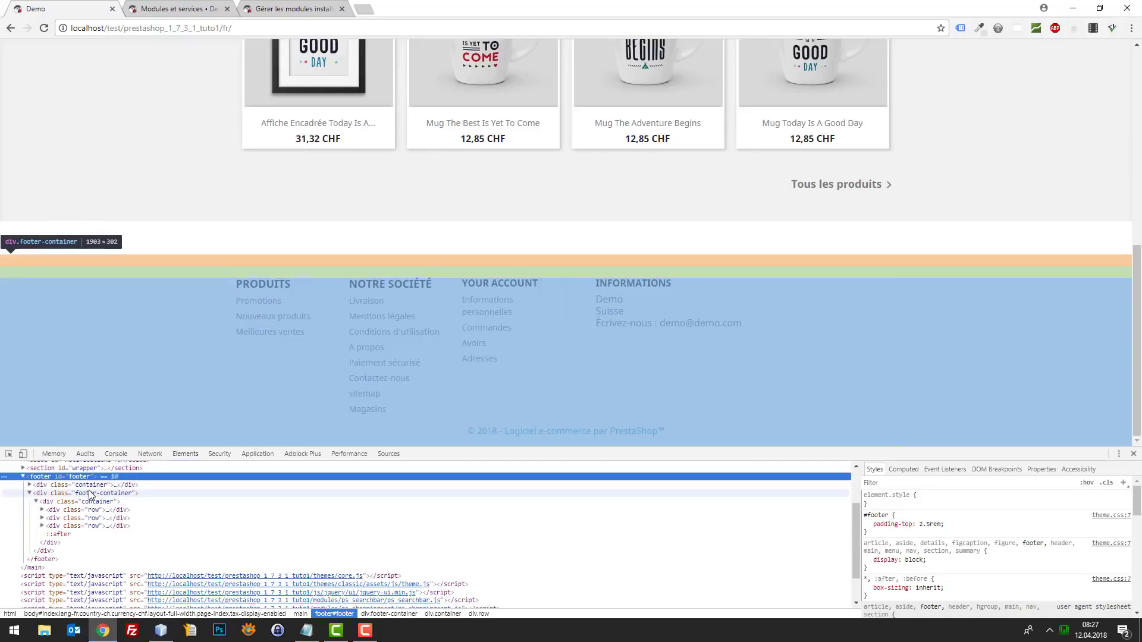
click(95, 501)
double_click(96, 501)
key(ctrl+c)
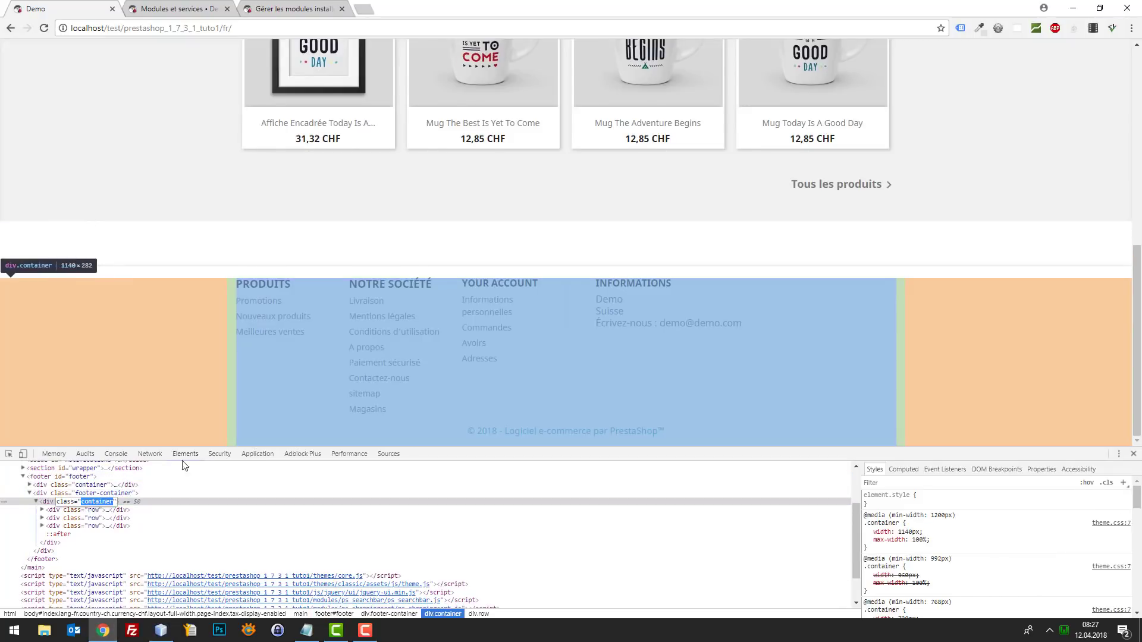
click(1072, 8)
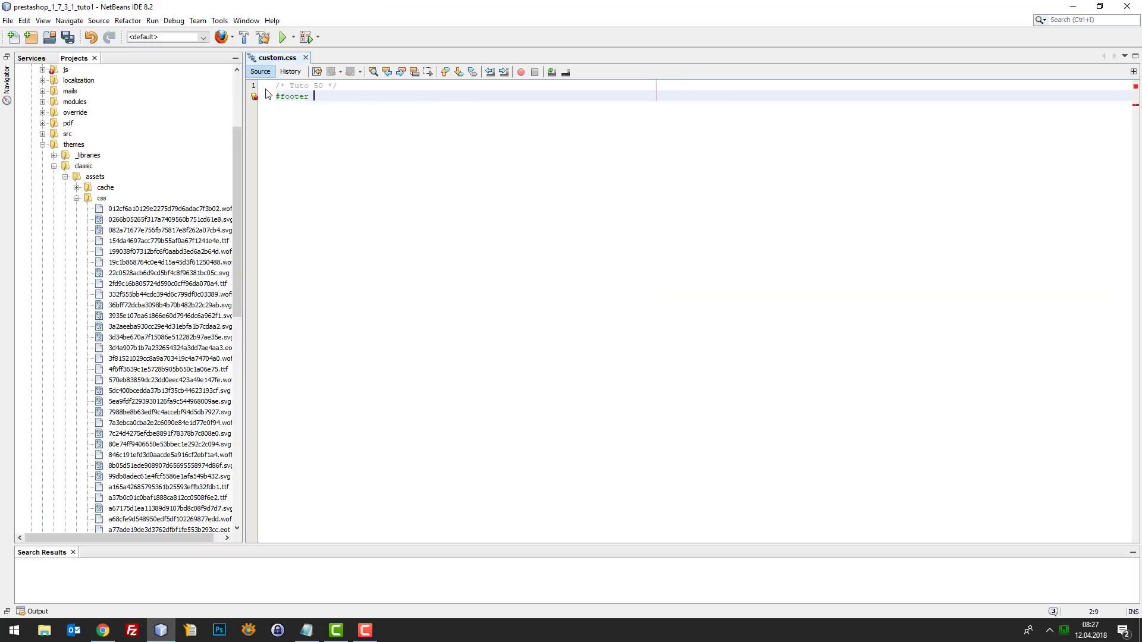
key(ctrl+v)
key(Escape)
- Complete the rule as #footer .container .row{display:none!important;}, save, and reload the shop
click(110, 629)
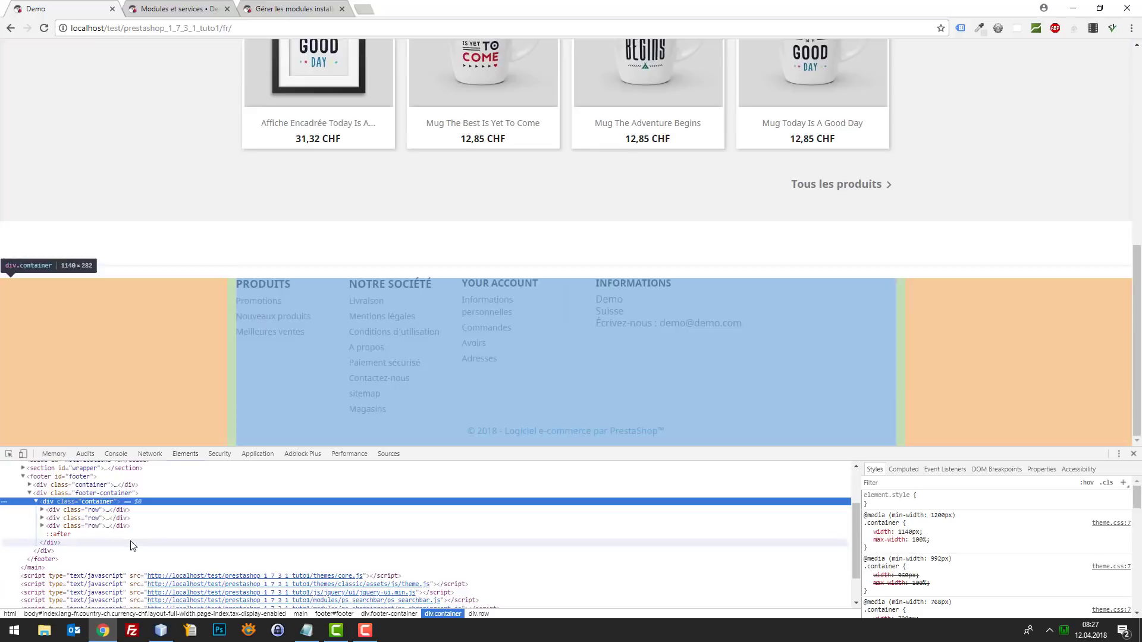
click(93, 510)
double_click(93, 510)
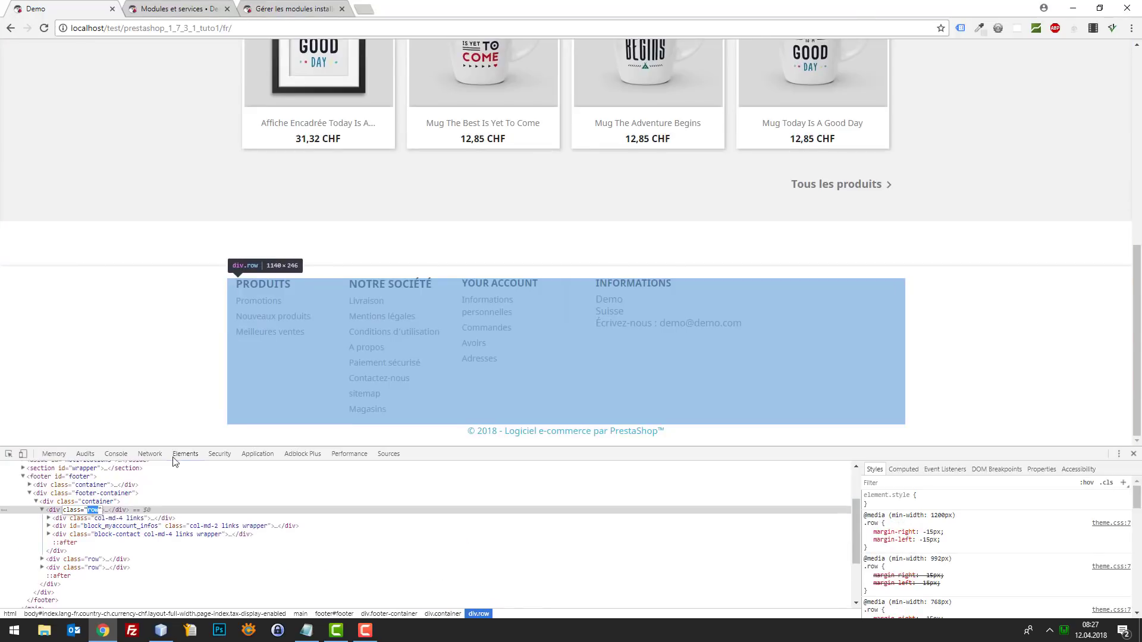
click(1072, 8)
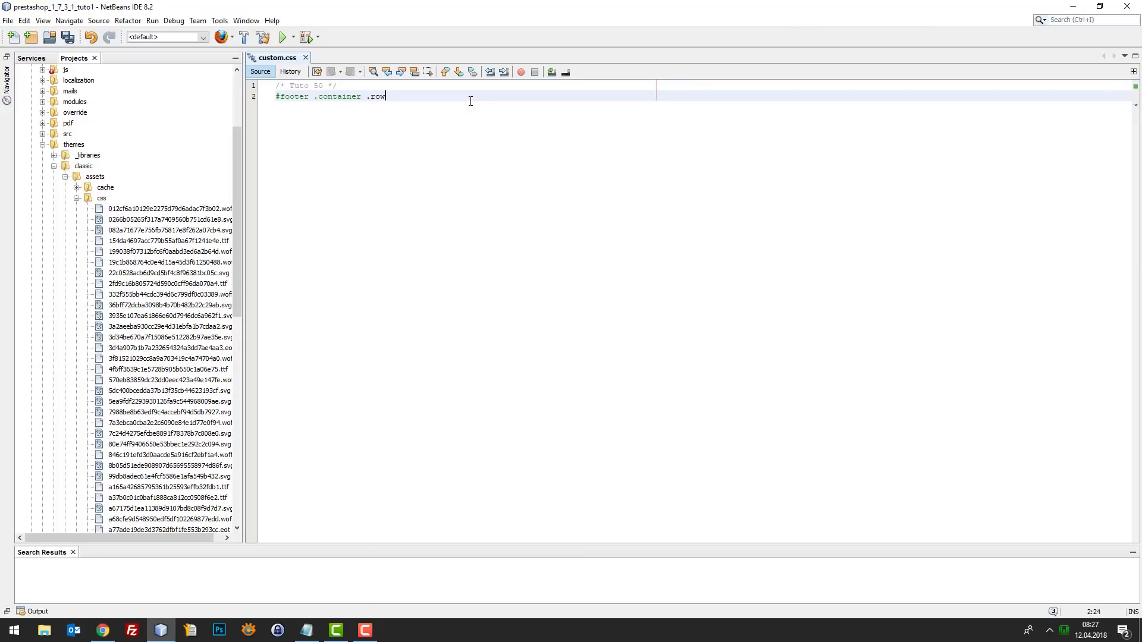
click(103, 630)
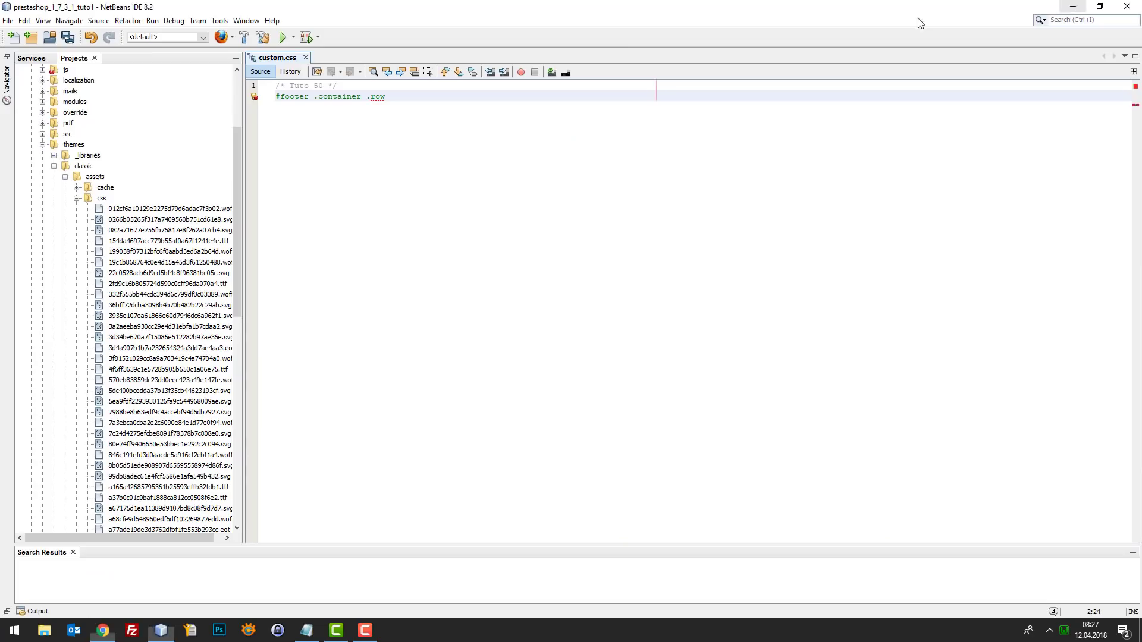
click(1072, 8)
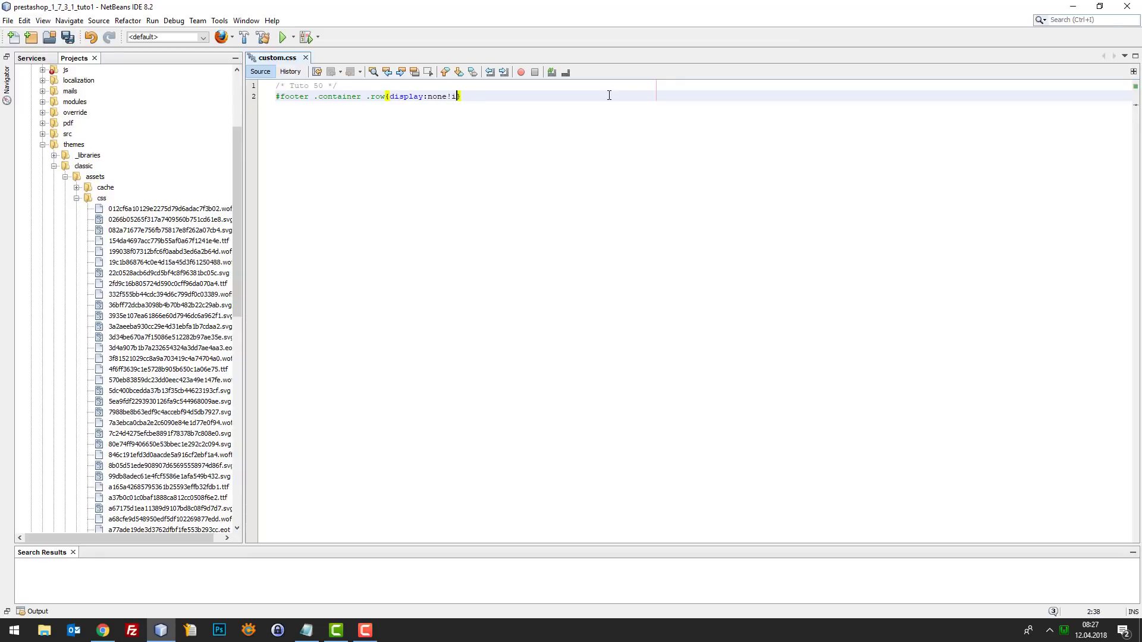
key(ctrl+s)
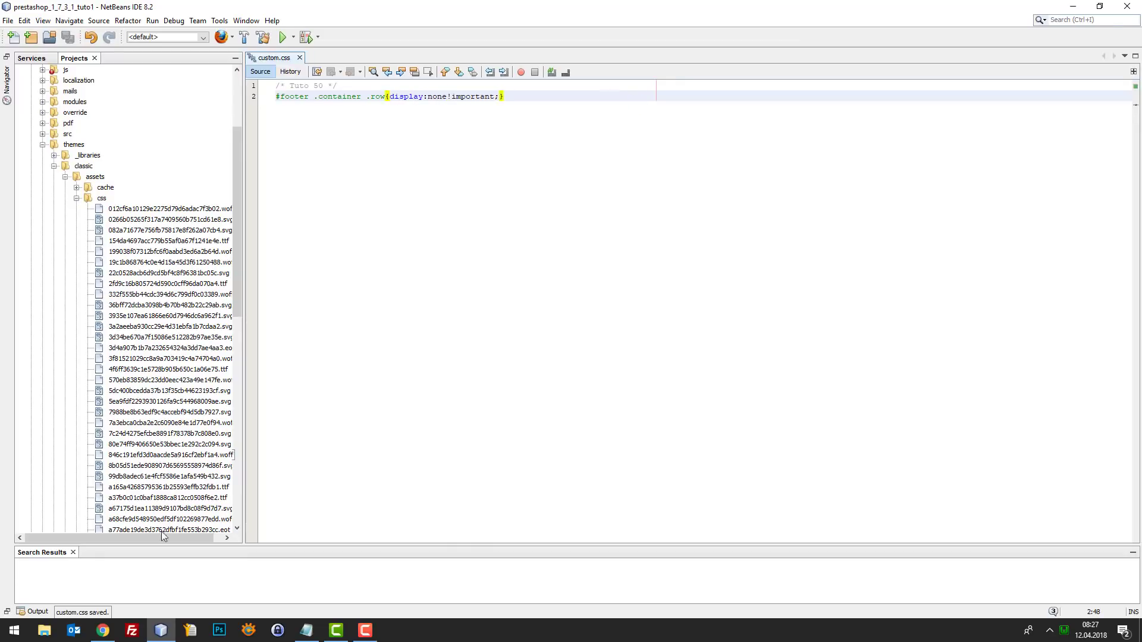
click(103, 631)
key(F5)
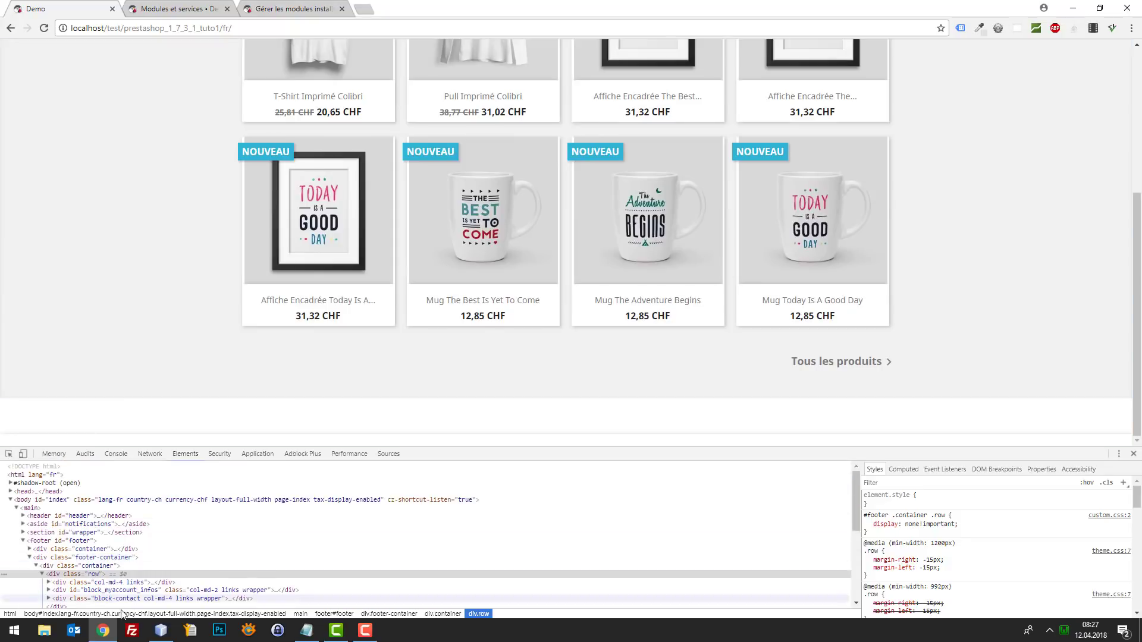
- Remove the footer-hiding rule from custom.css, save, and reload the shop to restore the footer
click(160, 630)
drag(520, 109, 275, 95)
key(ctrl+c)
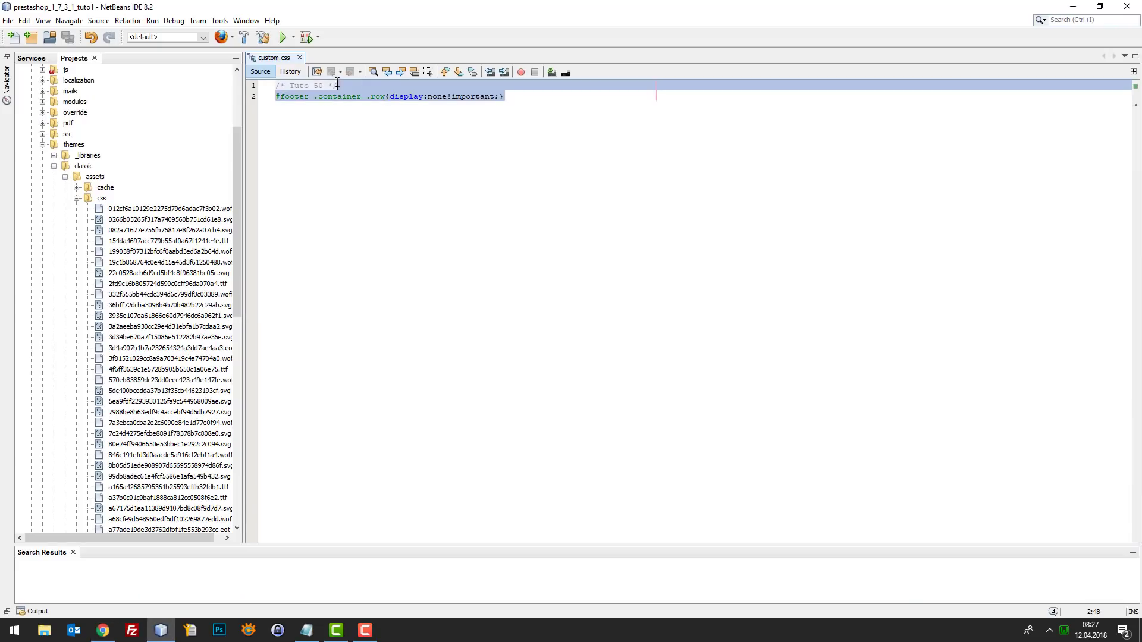
key(BackSpace)
key(ctrl+s)
click(103, 630)
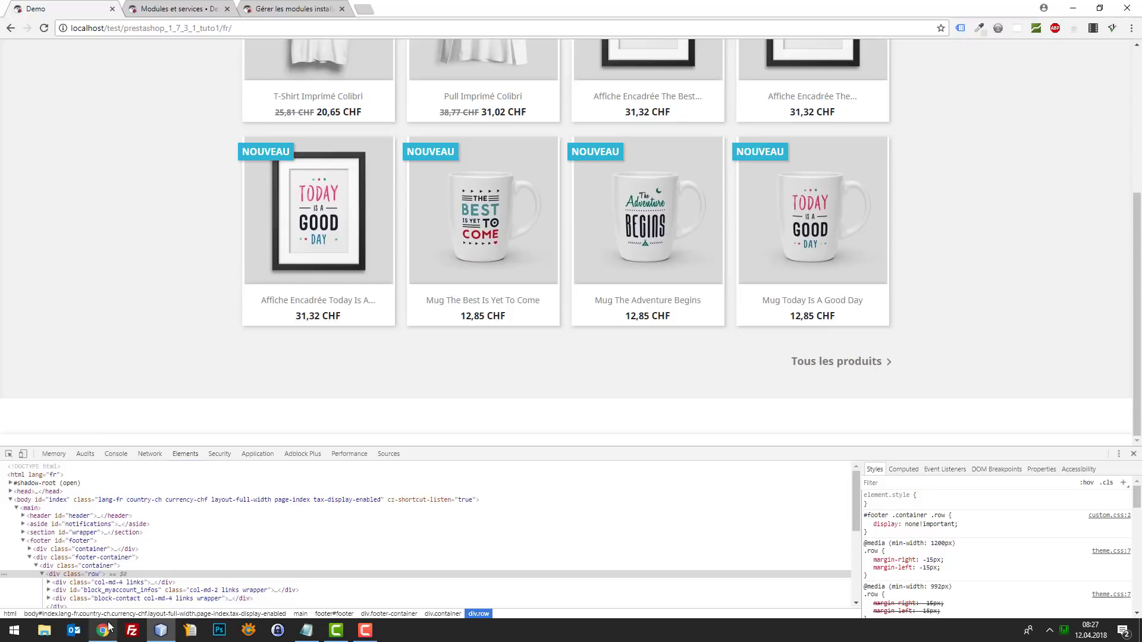
key(F5)
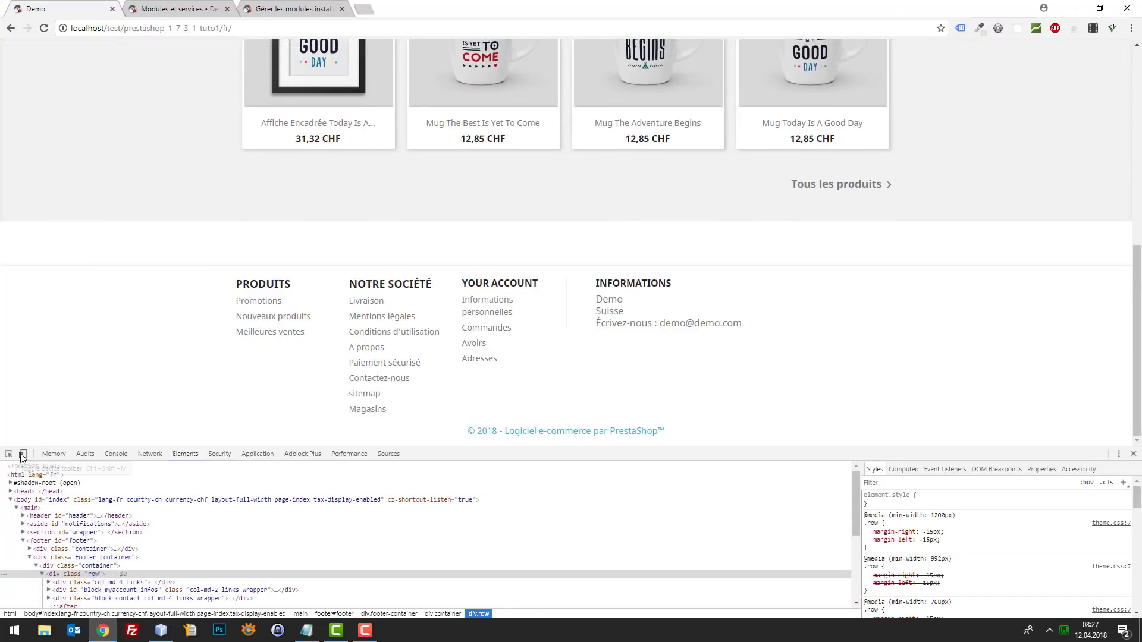
- Inspect the footer rows in Elements, selecting the div.col-md-12 copyright column and collapsing its row
click(9, 454)
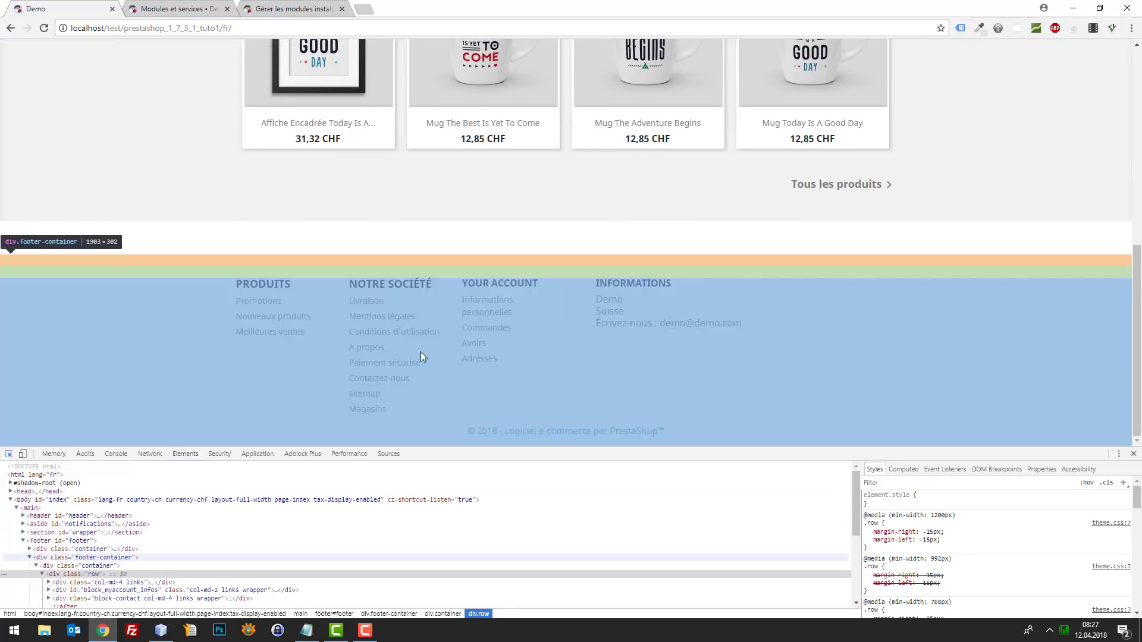
click(506, 394)
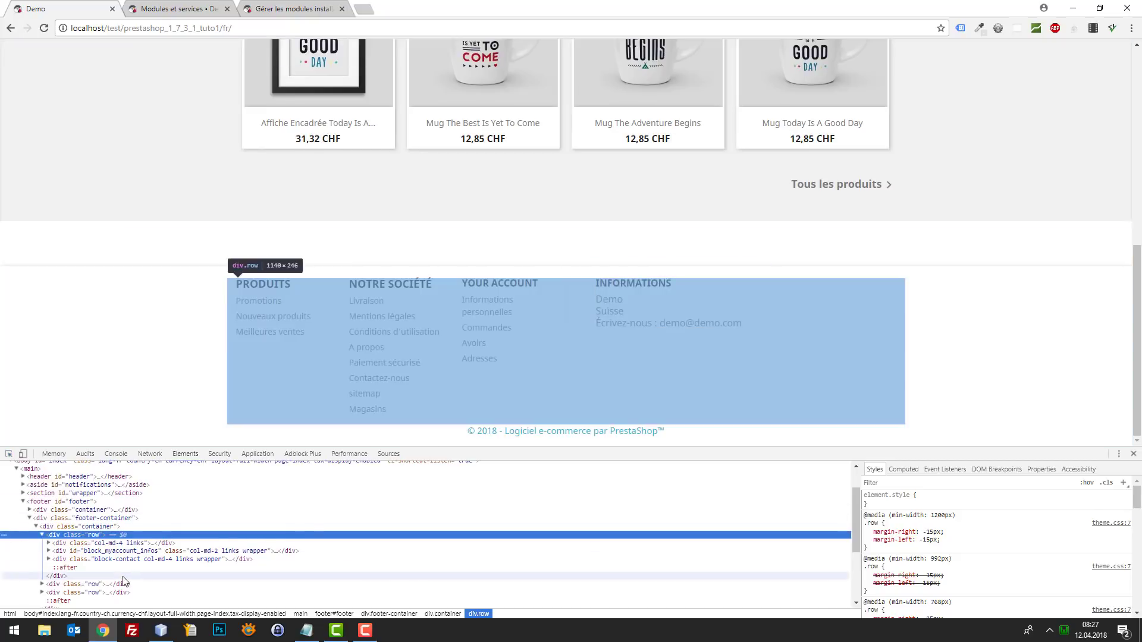
scroll(119, 535, down, 2)
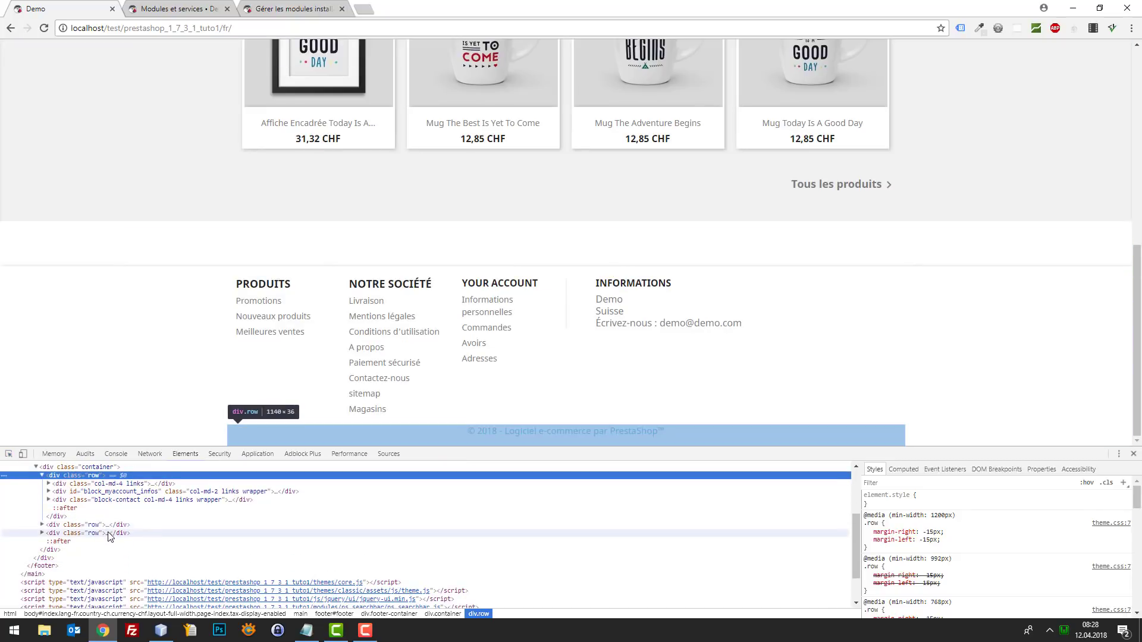
click(42, 532)
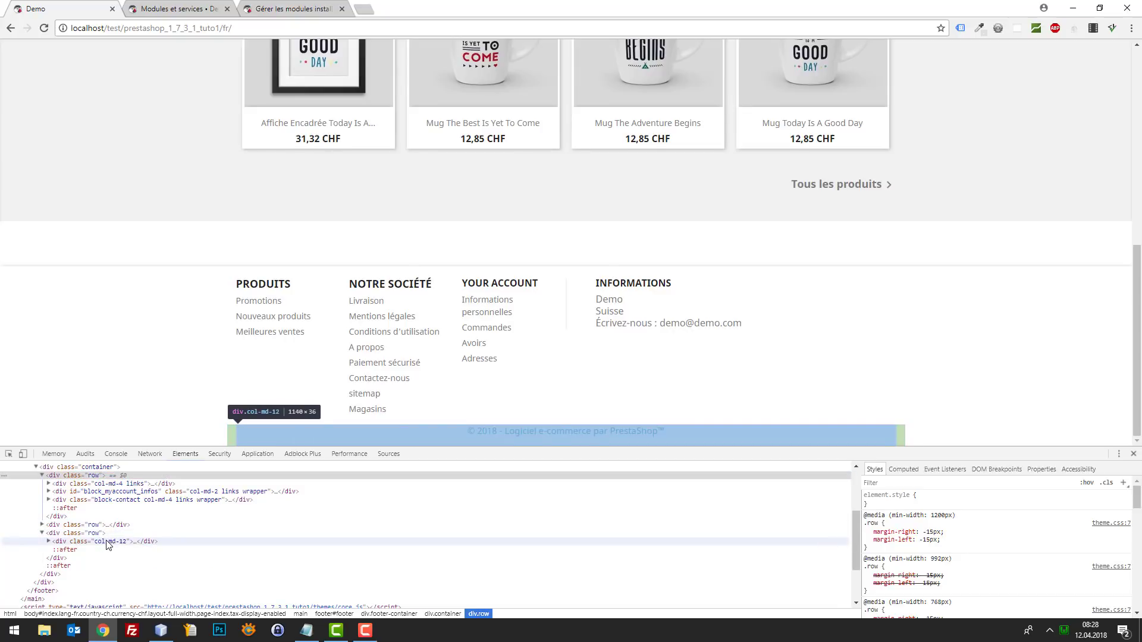
click(99, 533)
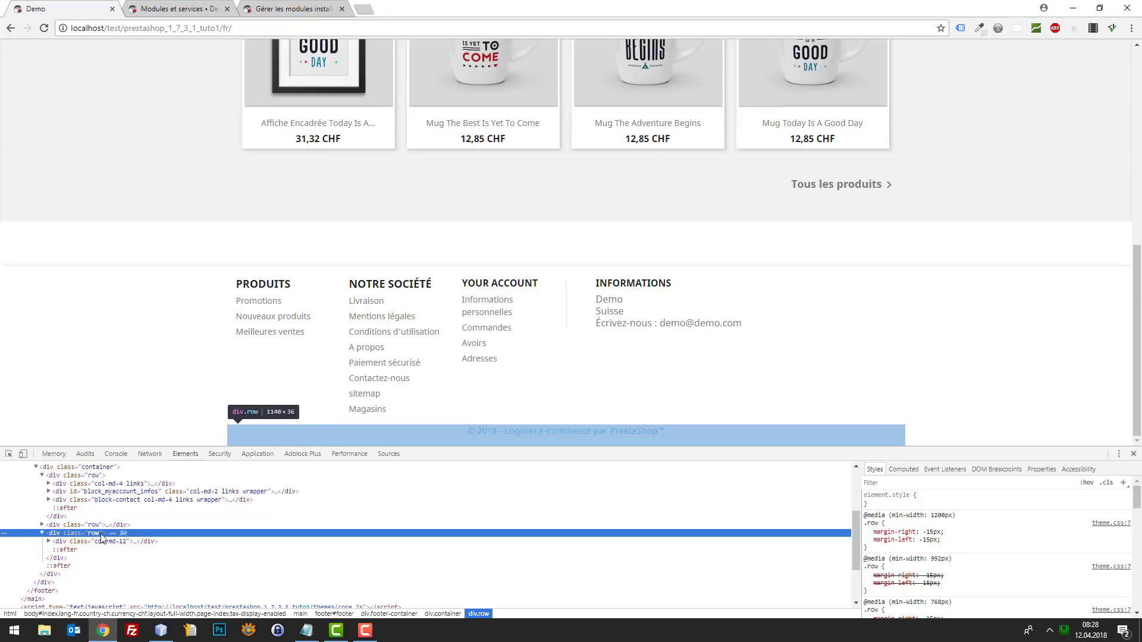
scroll(104, 537, up, 2)
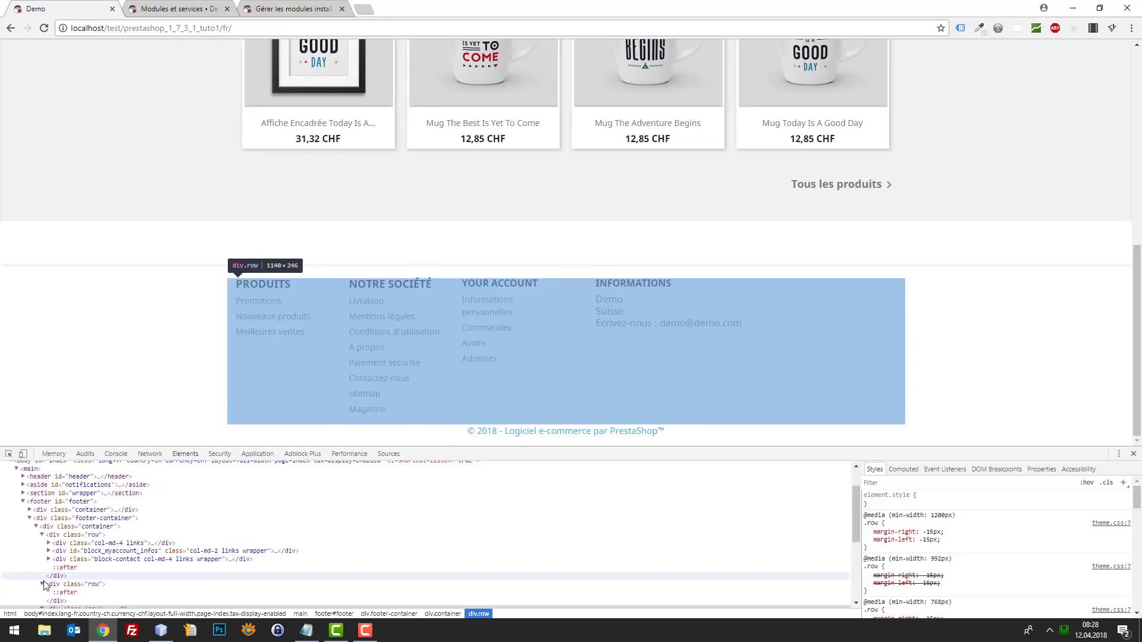
scroll(90, 573, down, 2)
scroll(83, 565, up, 1)
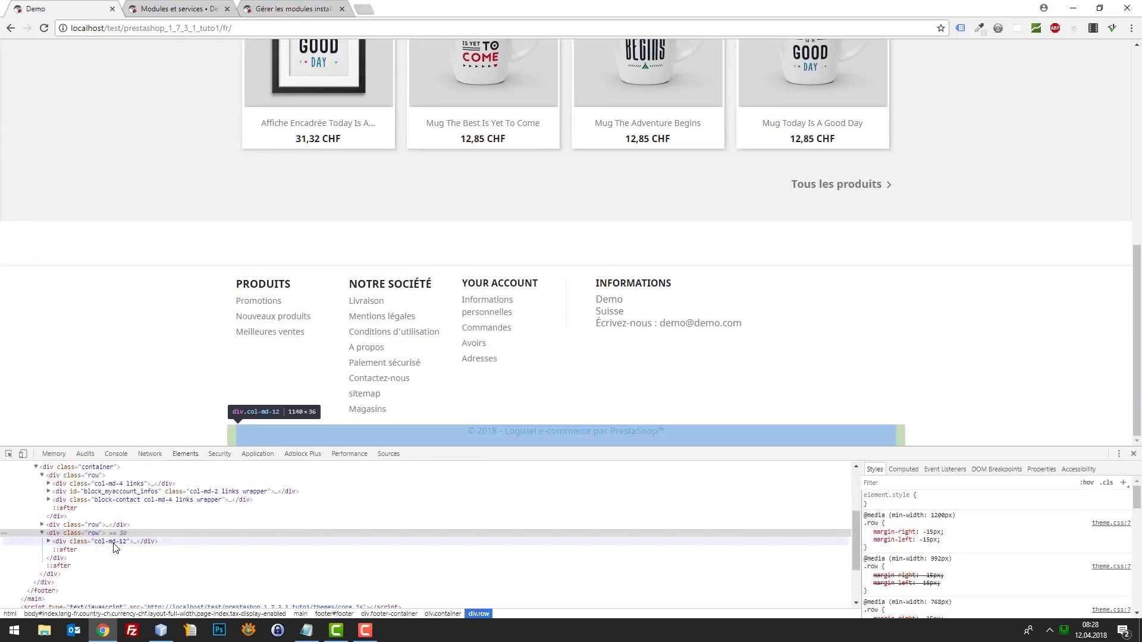
scroll(114, 547, up, 1)
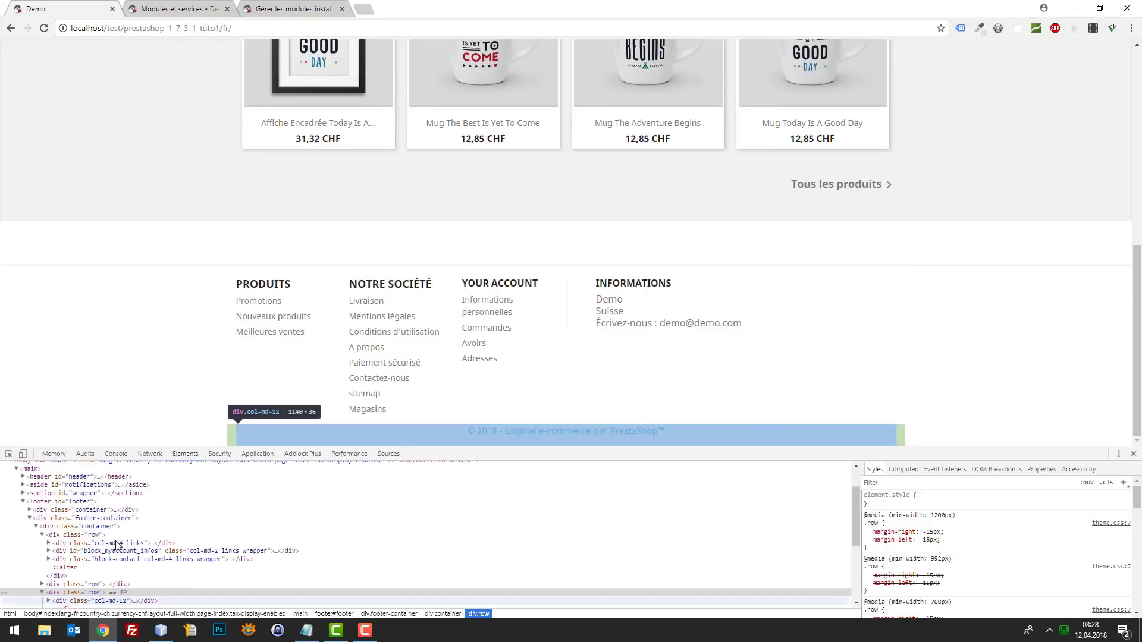
click(42, 535)
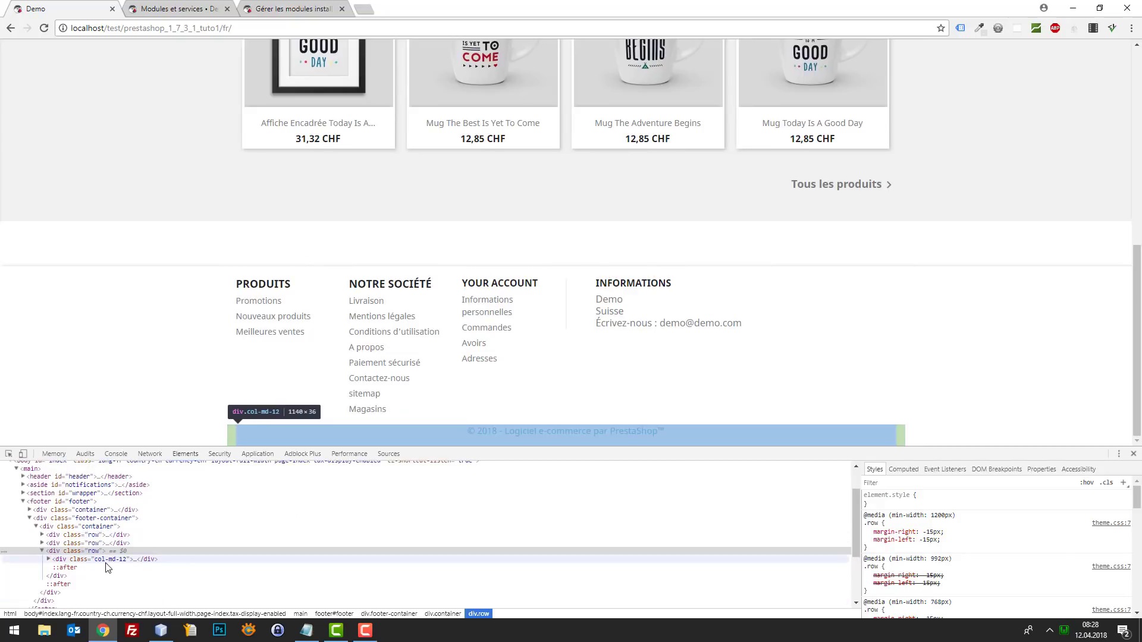
click(50, 559)
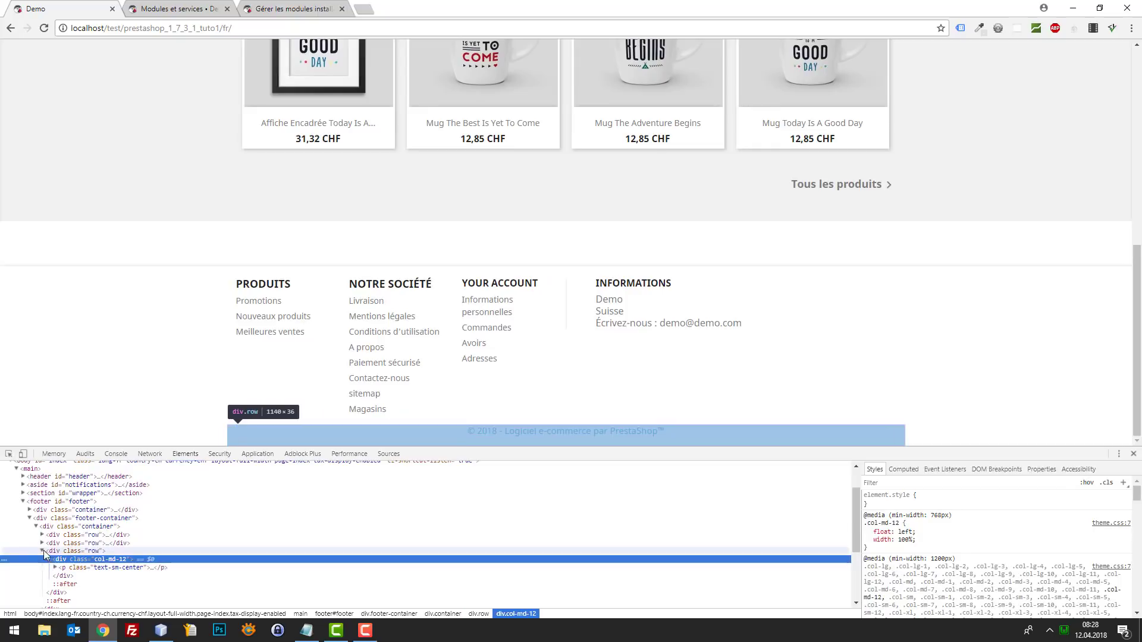
click(42, 551)
scroll(87, 550, down, 1)
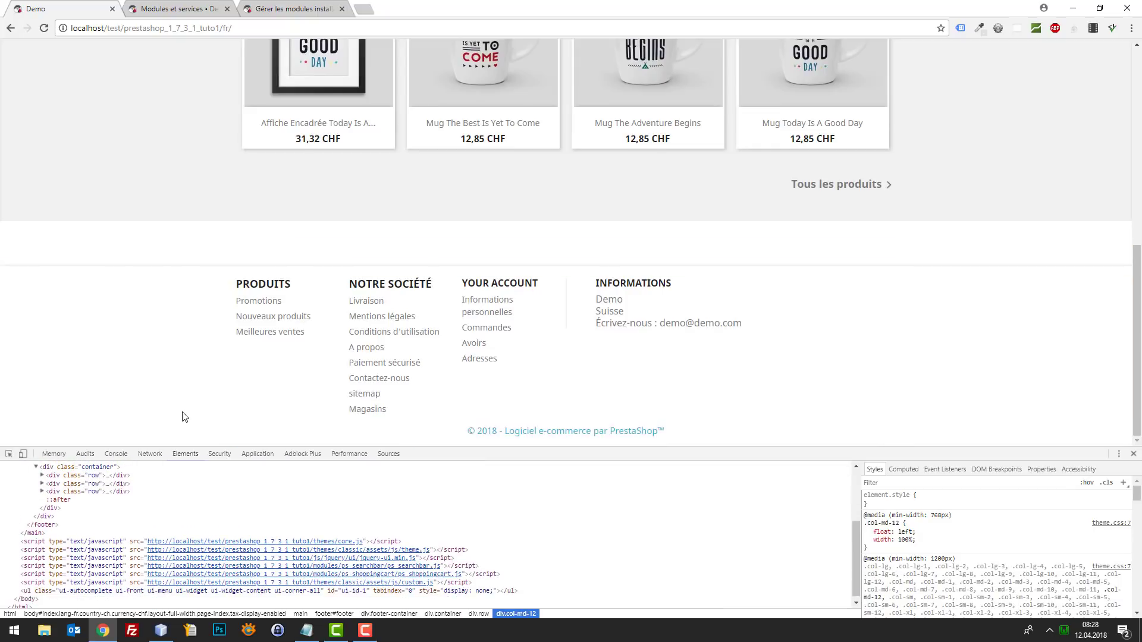
scroll(103, 521, up, 1)
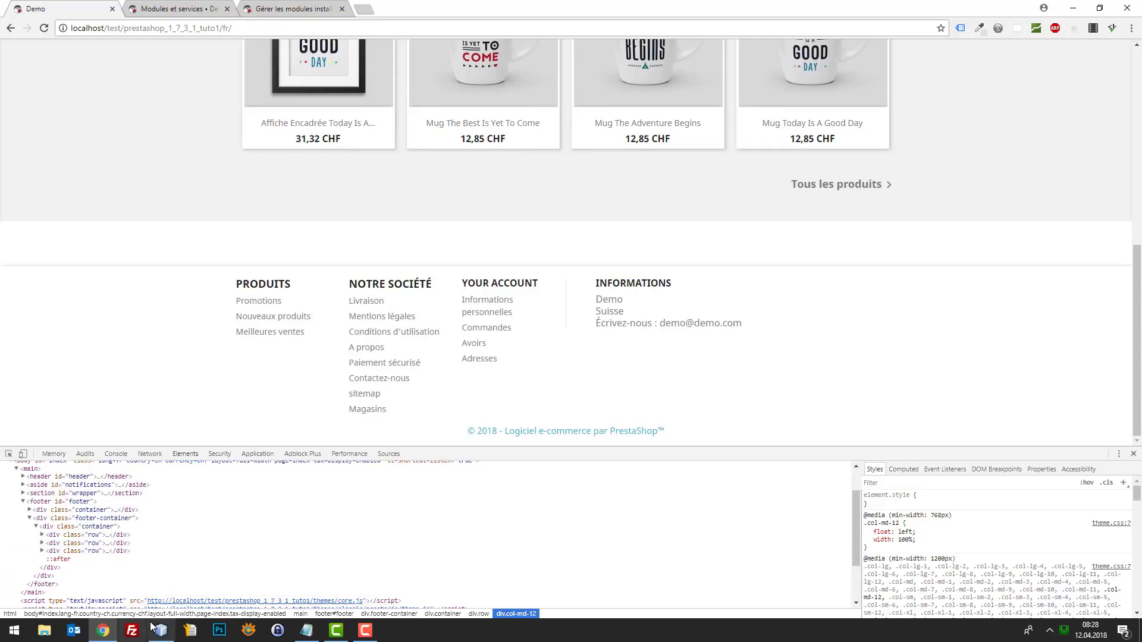
click(161, 630)
- Restore the footer rule with selector #footer .container .row:first-child and save custom.css
key(ctrl+v)
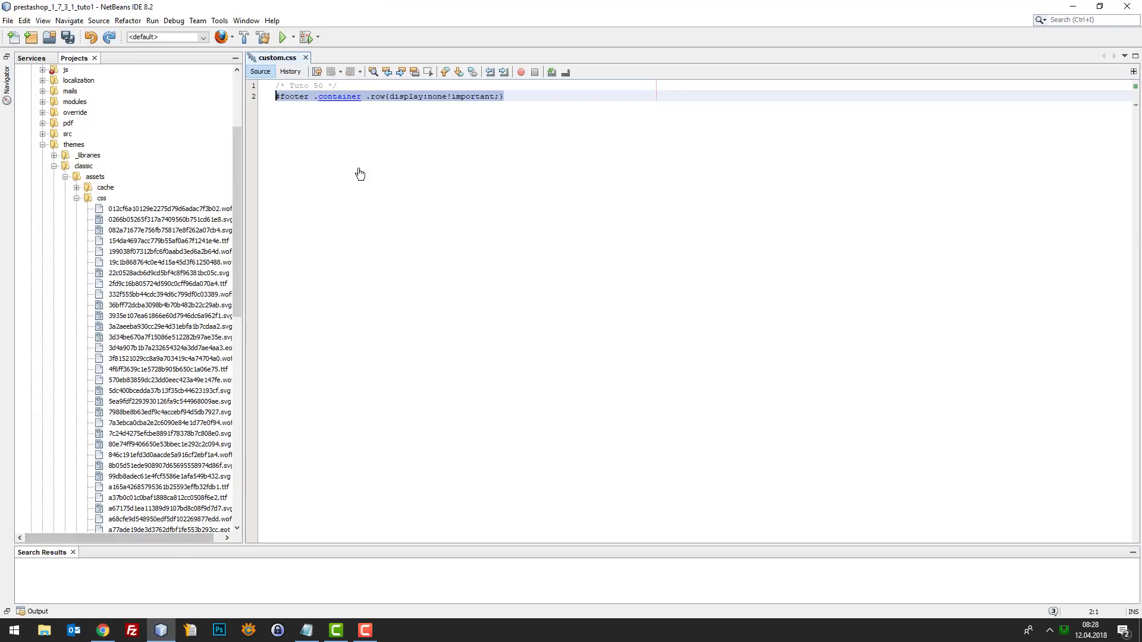
click(387, 97)
text(:fi)
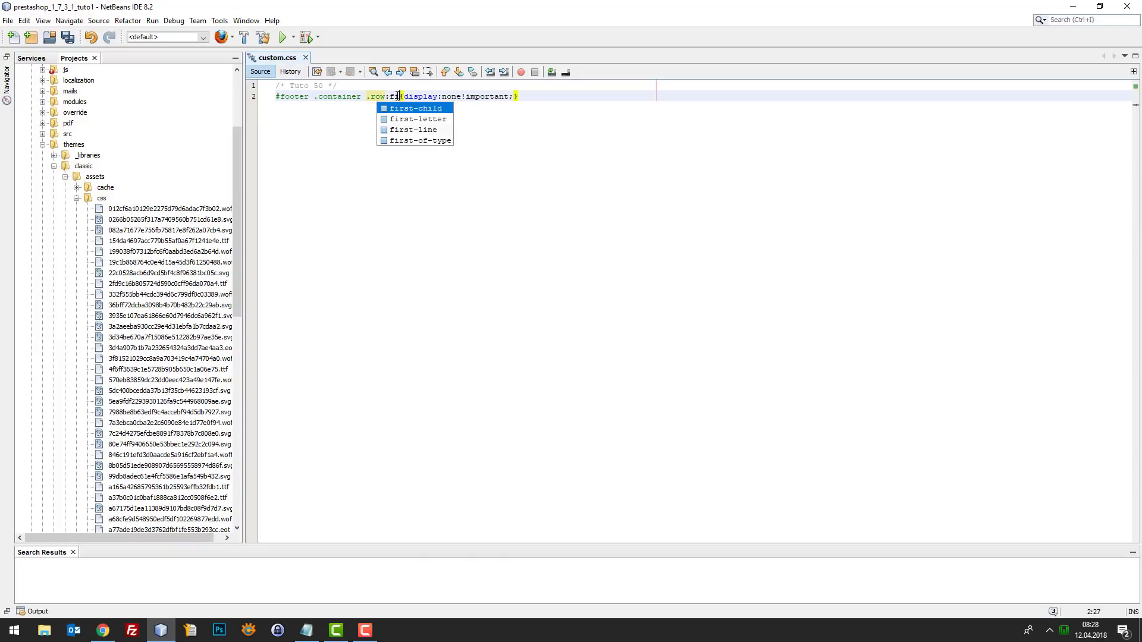
text(rst)
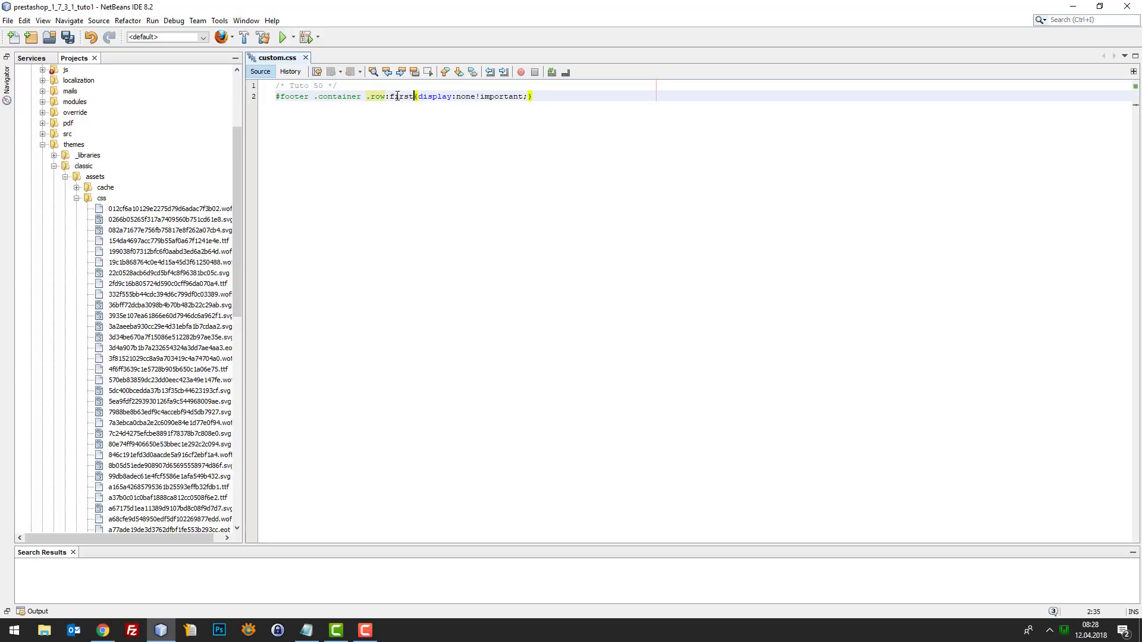
key(ctrl+s)
click(102, 630)
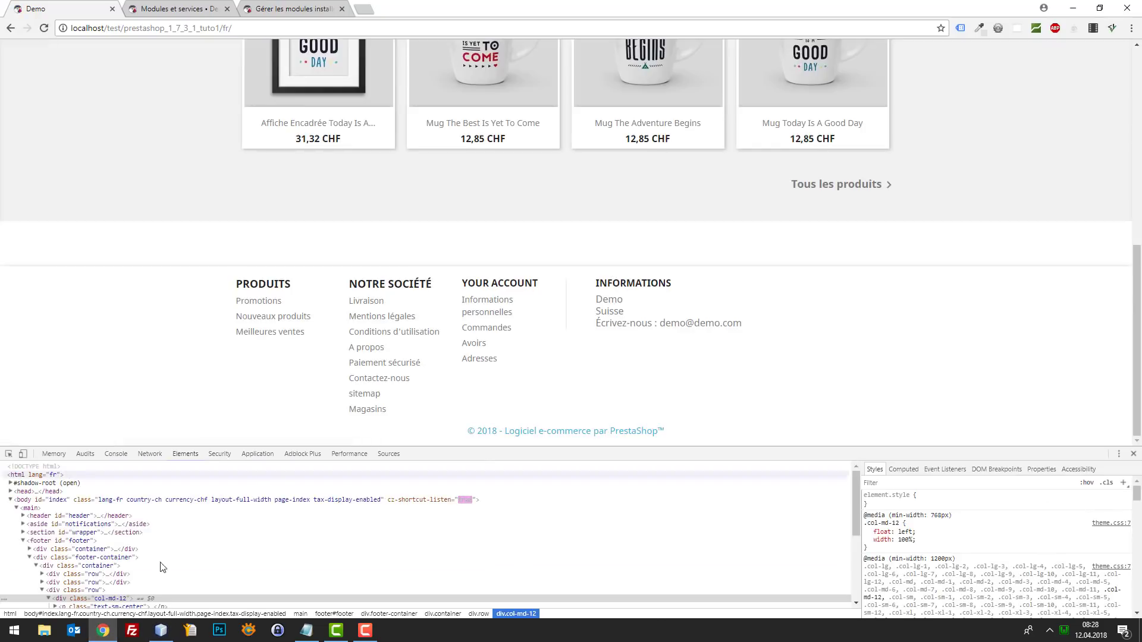
click(165, 630)
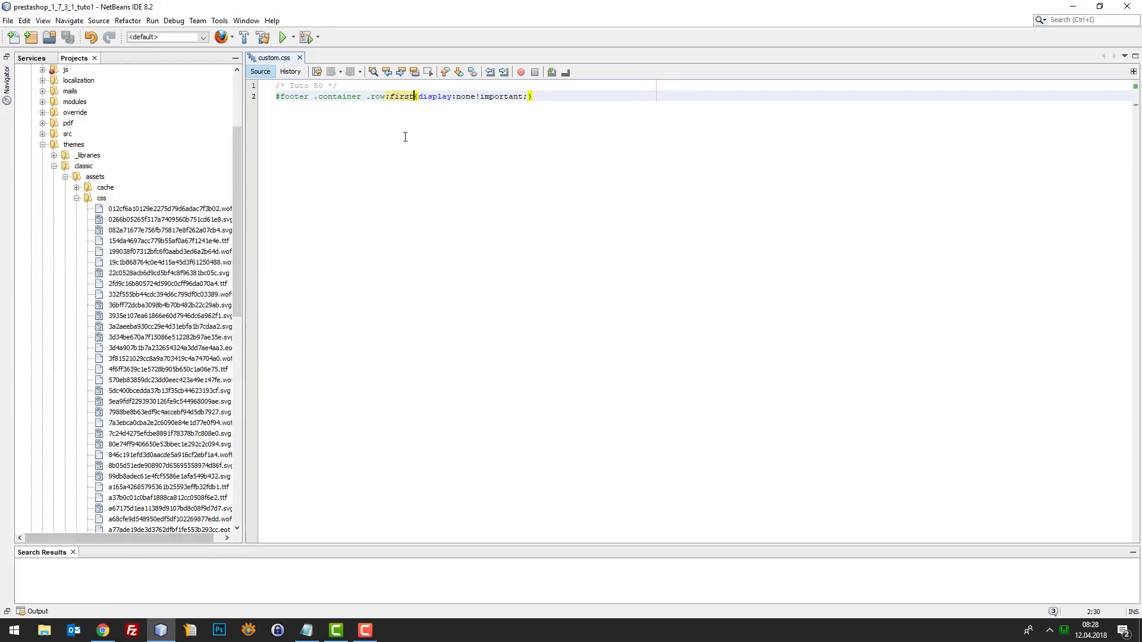
key(ctrl+space)
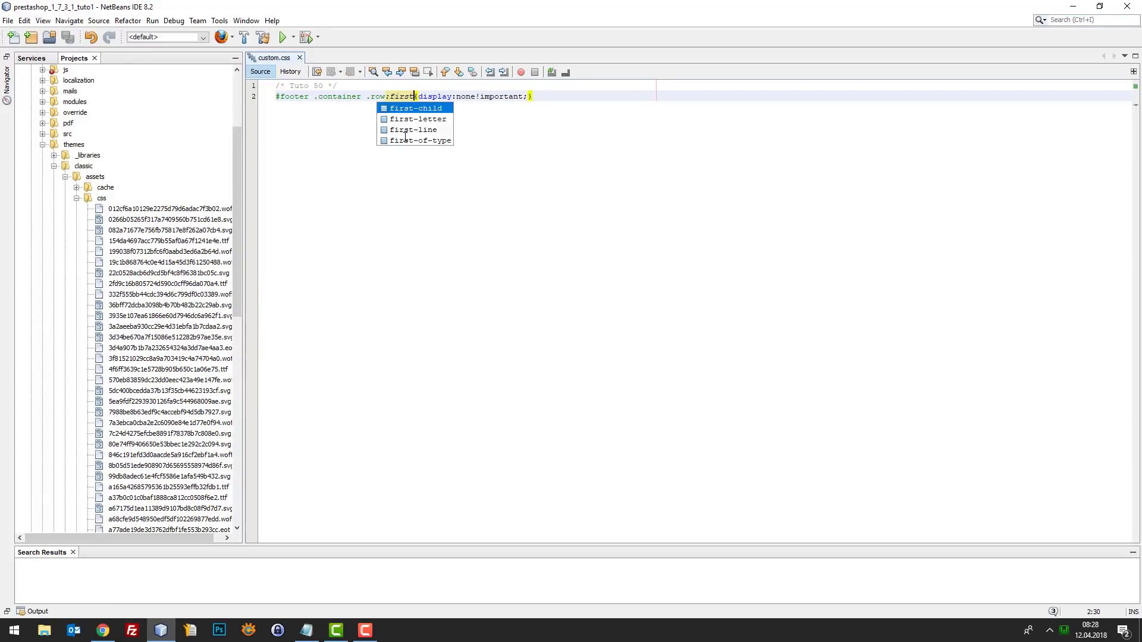
key(Return)
key(ctrl+s)
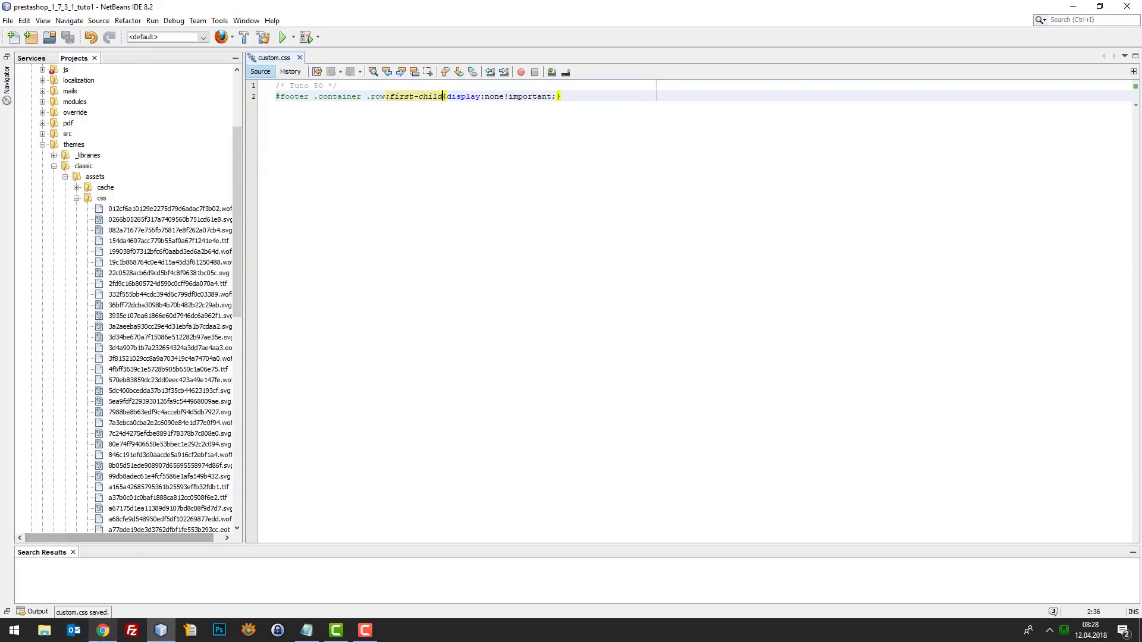
click(103, 630)
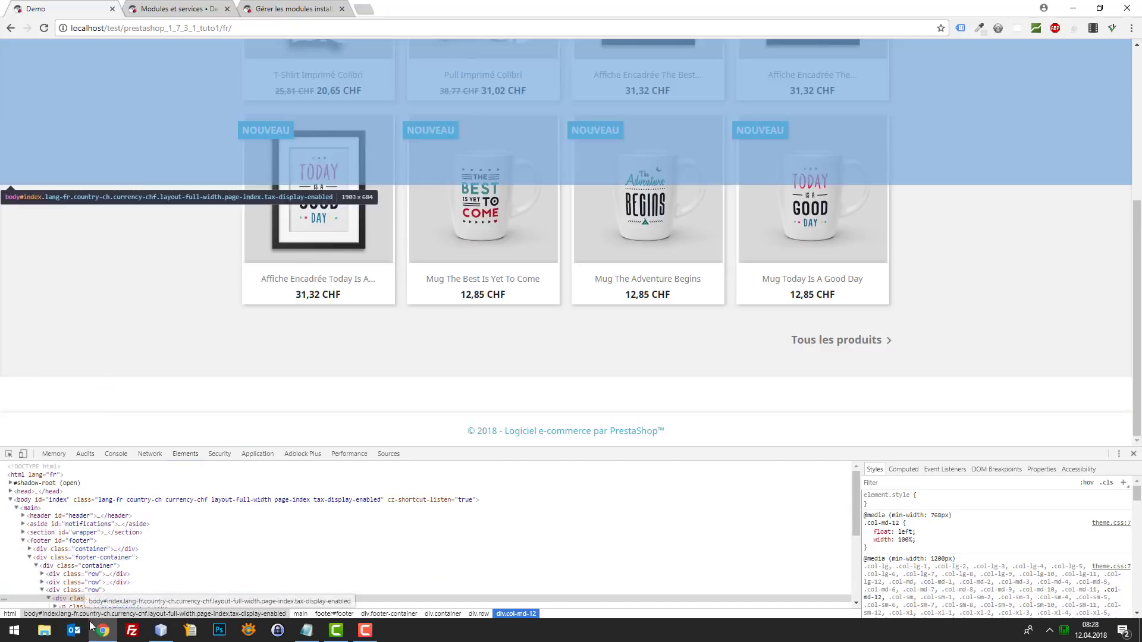
- Inspect the shop footer in DevTools and preview it without its 2.5rem top padding
click(160, 630)
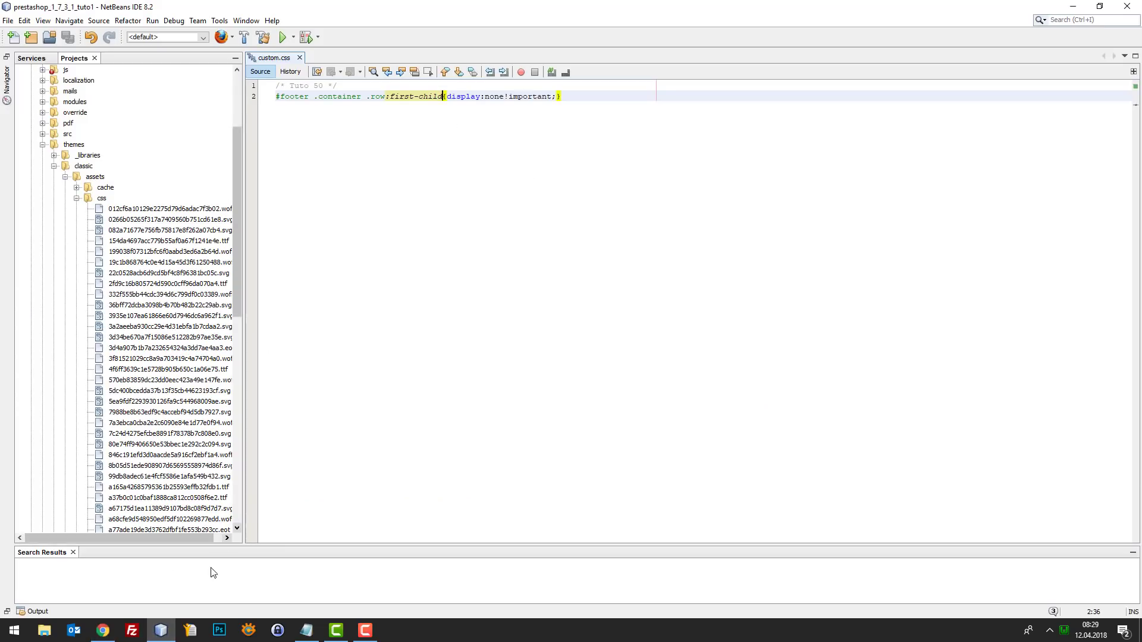
click(160, 630)
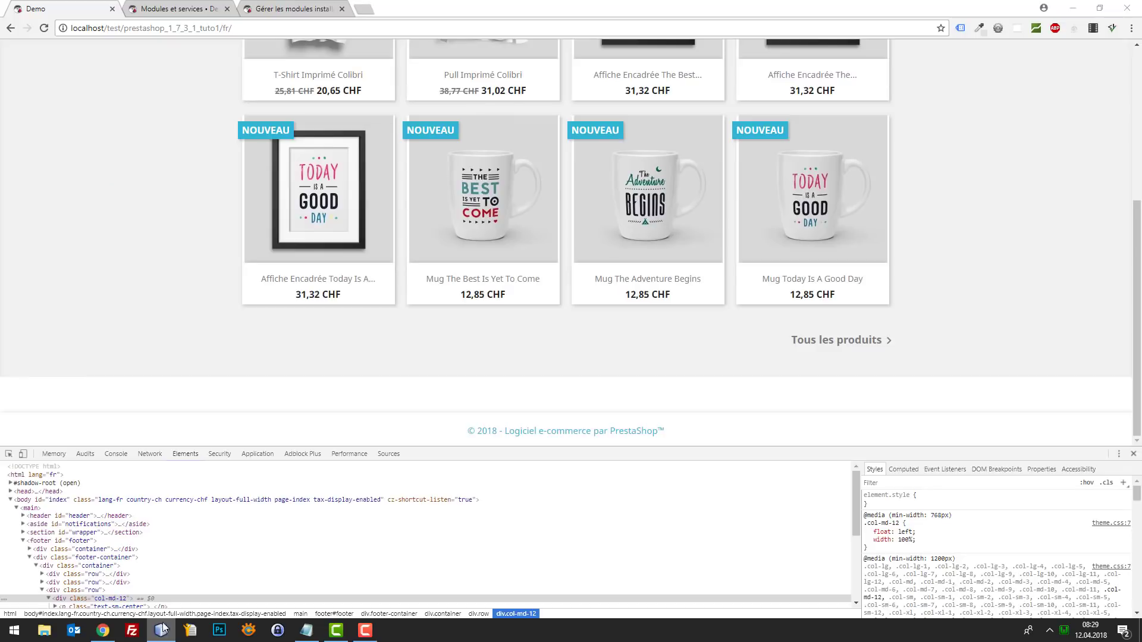
click(99, 575)
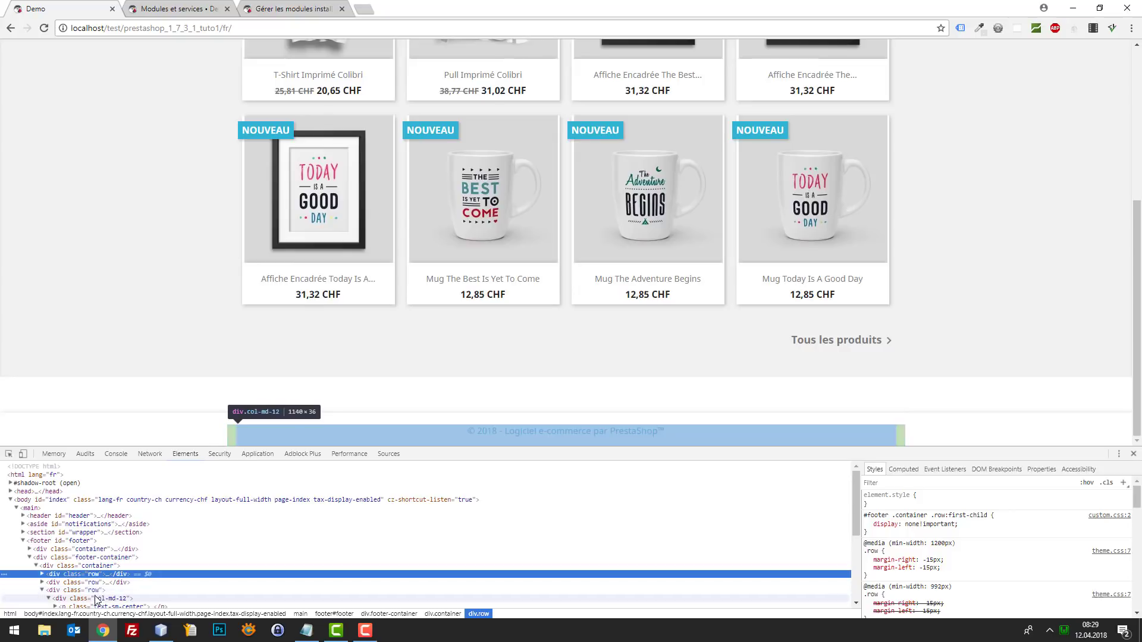
click(9, 454)
click(414, 395)
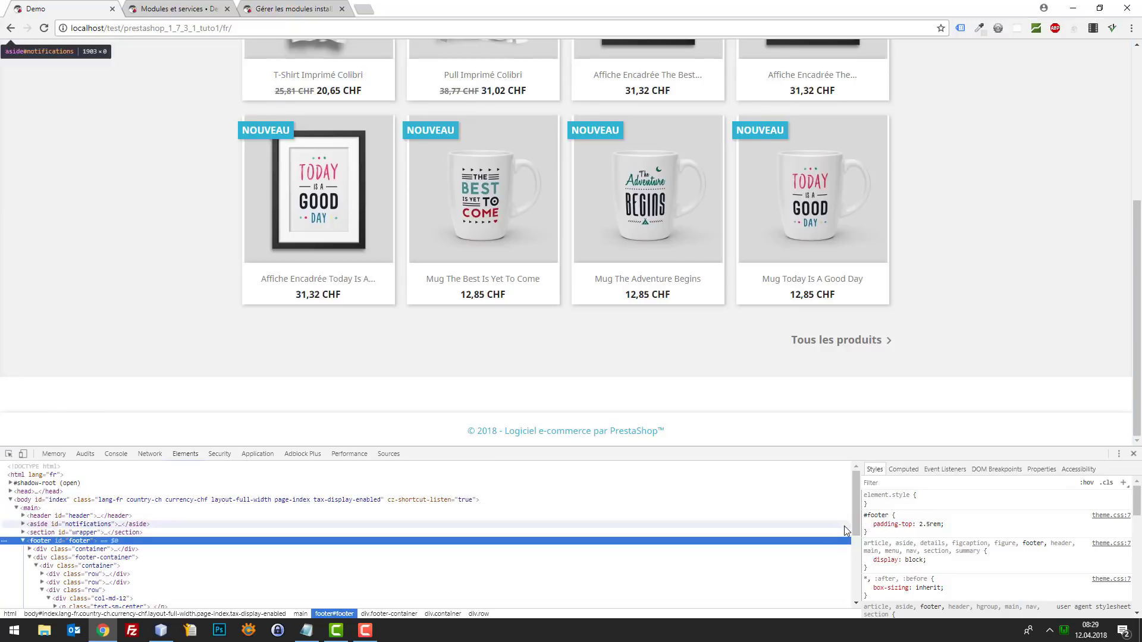
click(867, 525)
click(868, 525)
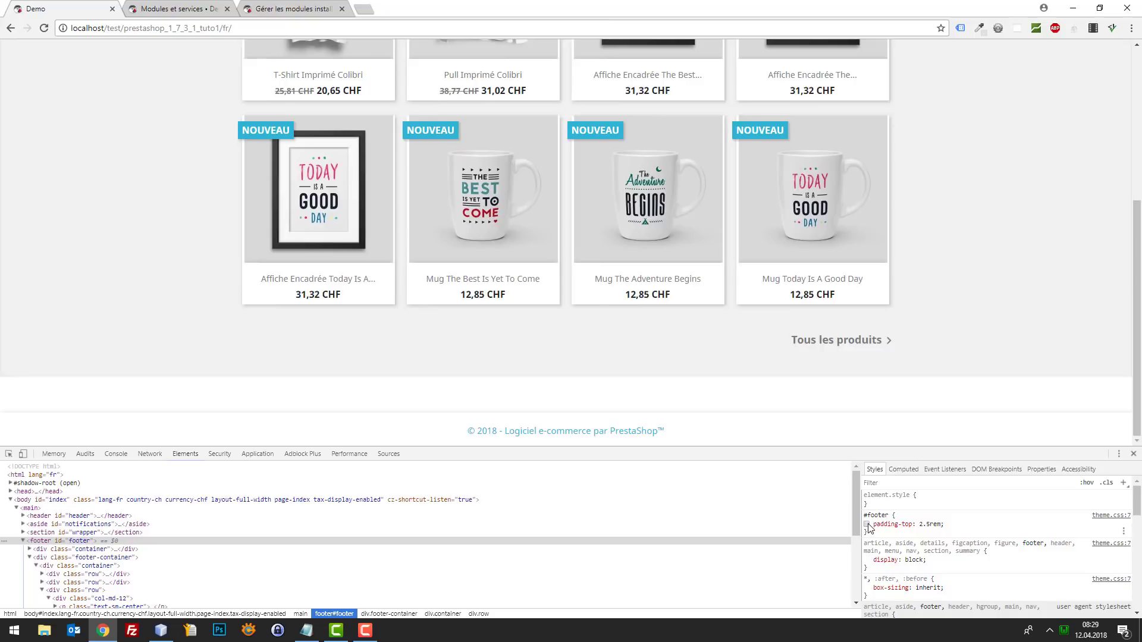
click(867, 525)
click(867, 525)
- Copy the #footer rule into custom.css as a single line with padding-top set to 0
drag(870, 533, 864, 515)
key(ctrl+c)
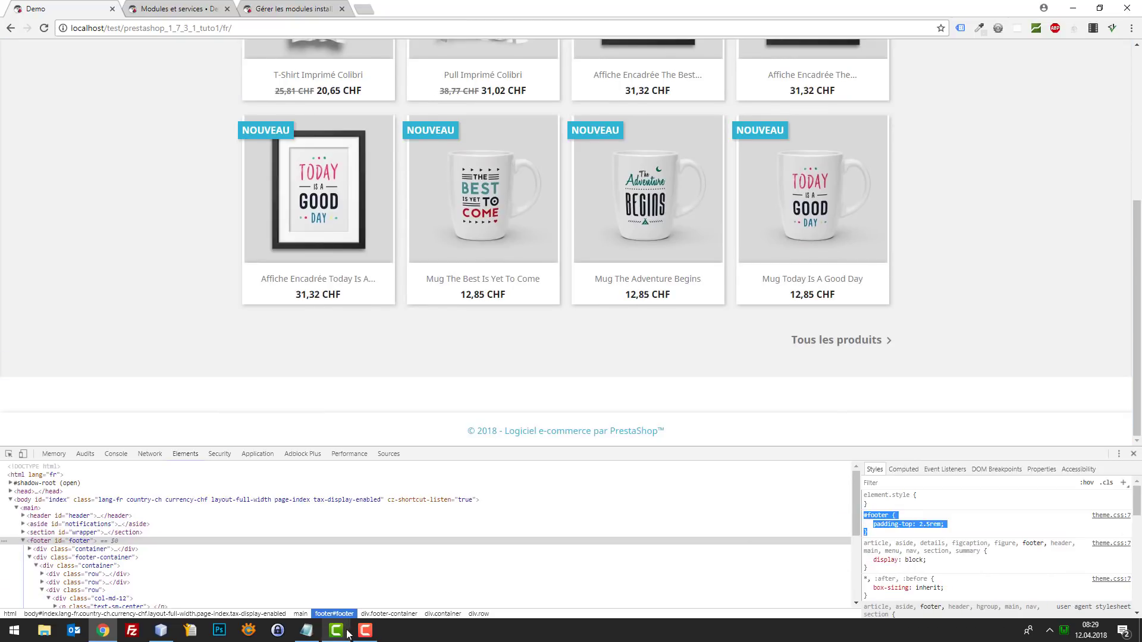
click(167, 632)
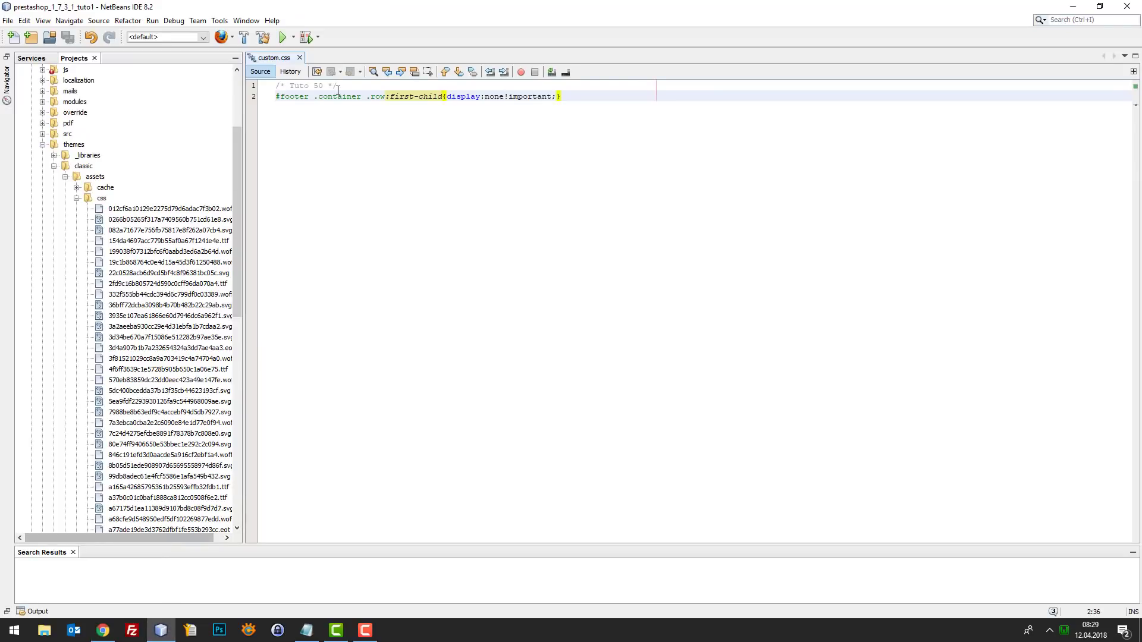
click(338, 90)
key(Return)
key(ctrl+v)
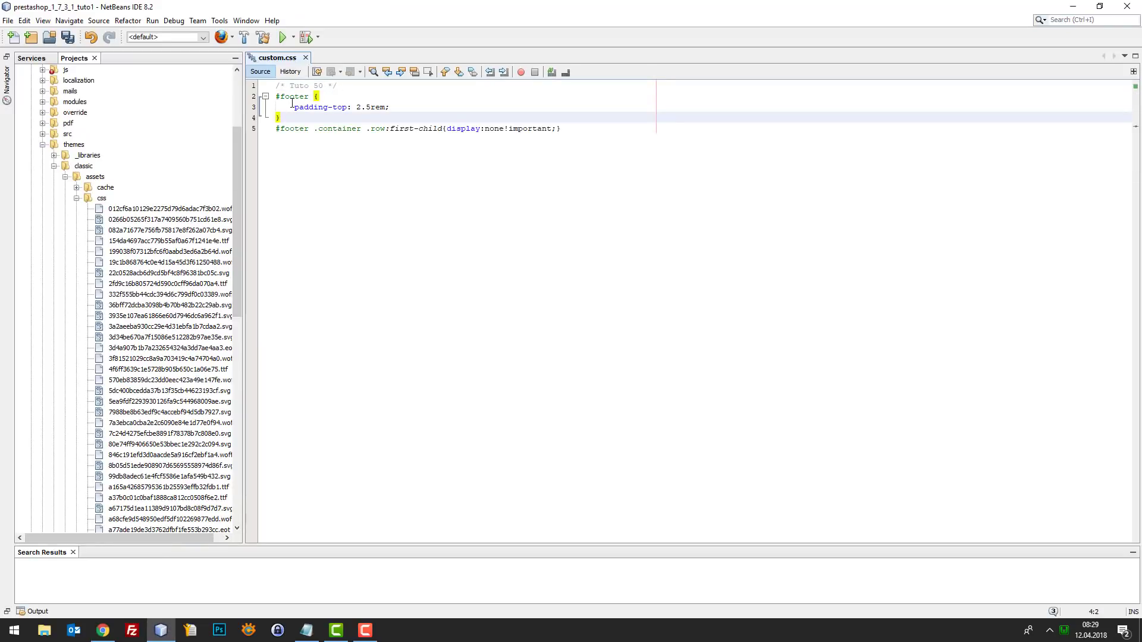
drag(292, 105, 315, 96)
key(BackSpace)
click(276, 107)
key(BackSpace)
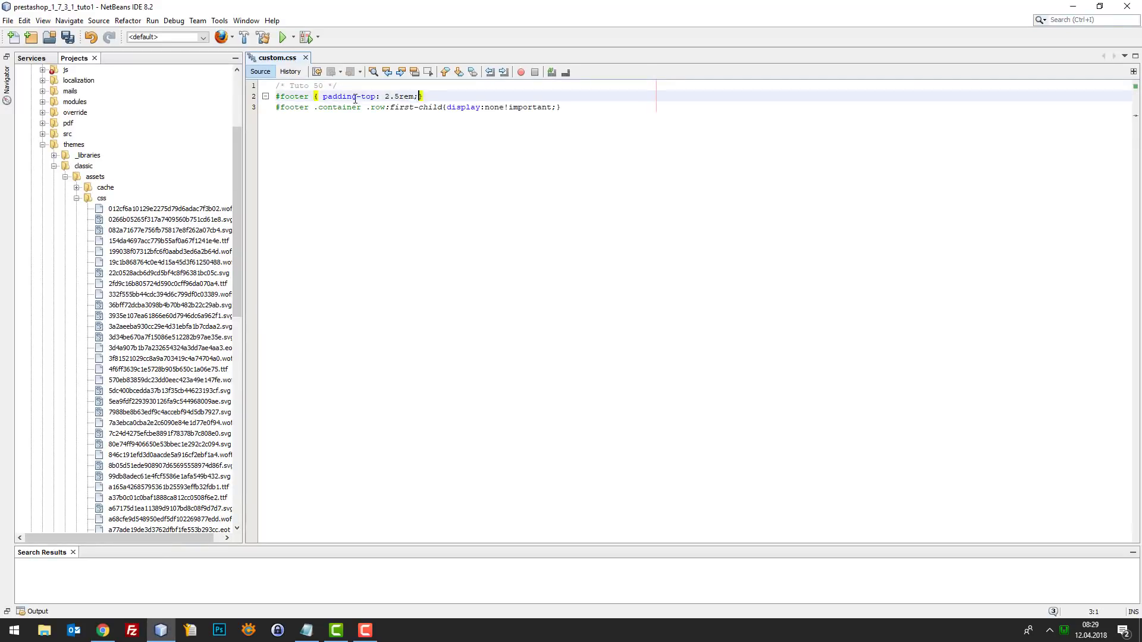
key(BackSpace)
key(BackSpace)
- Reload the shop page and select the footer copyright text
click(103, 630)
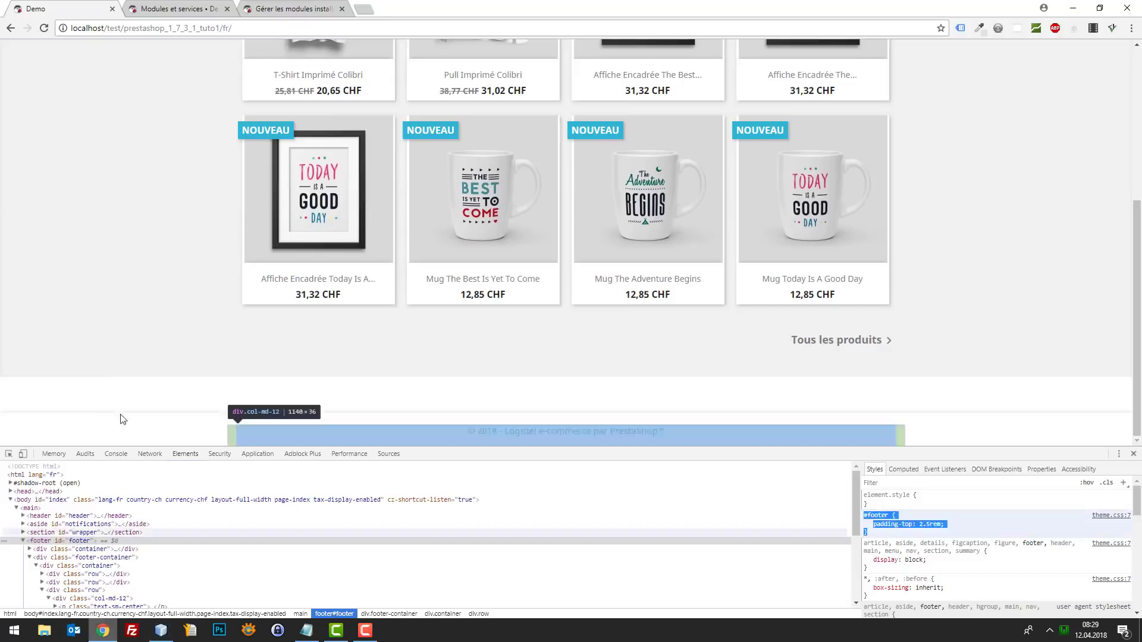
key(F5)
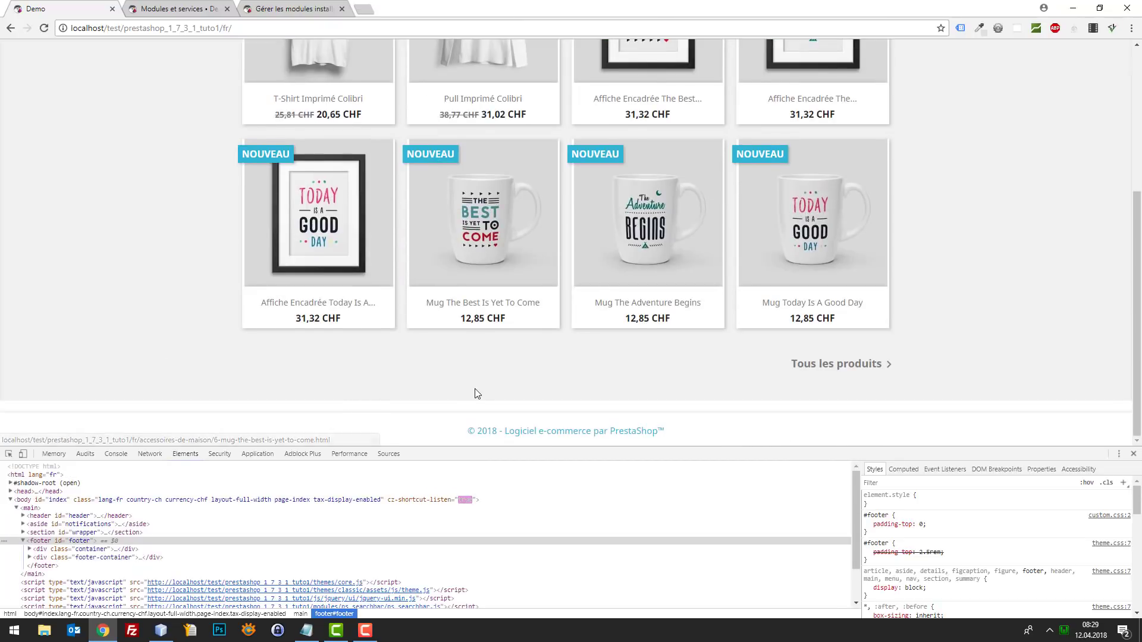
drag(653, 434, 426, 433)
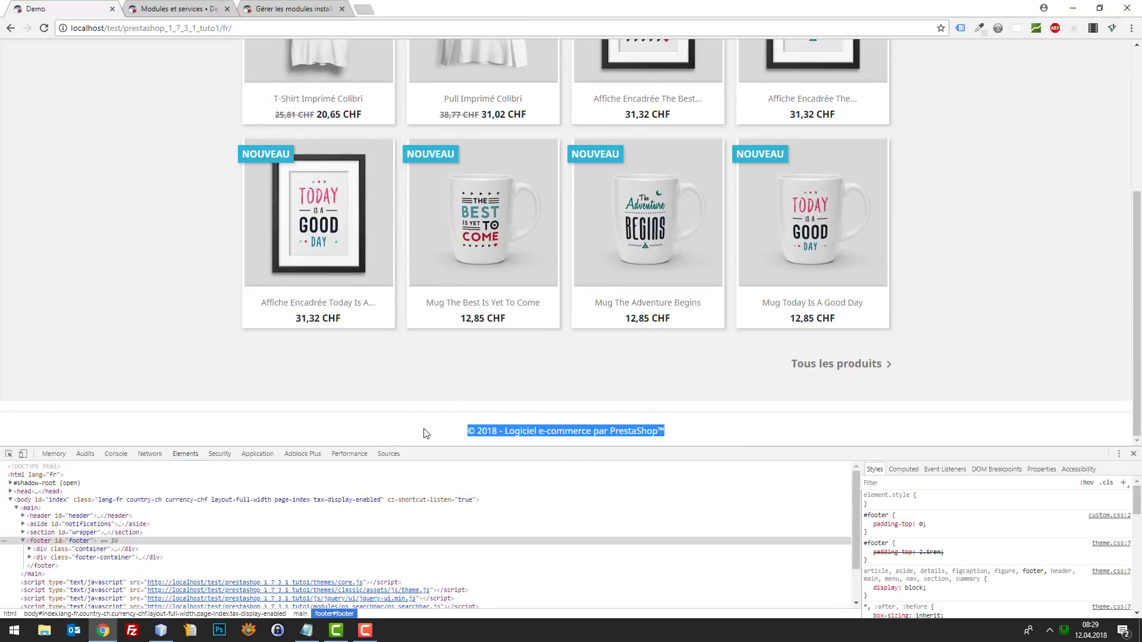
- Open the theme's _partials/footer.tpl in NetBeans
click(103, 630)
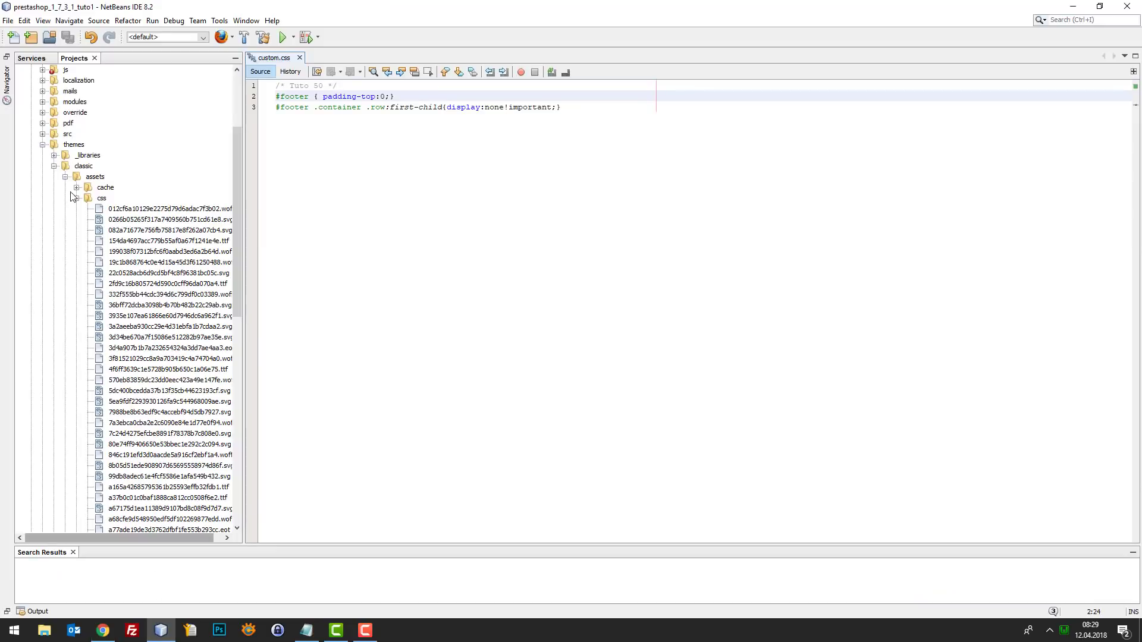
scroll(74, 208, down, 14)
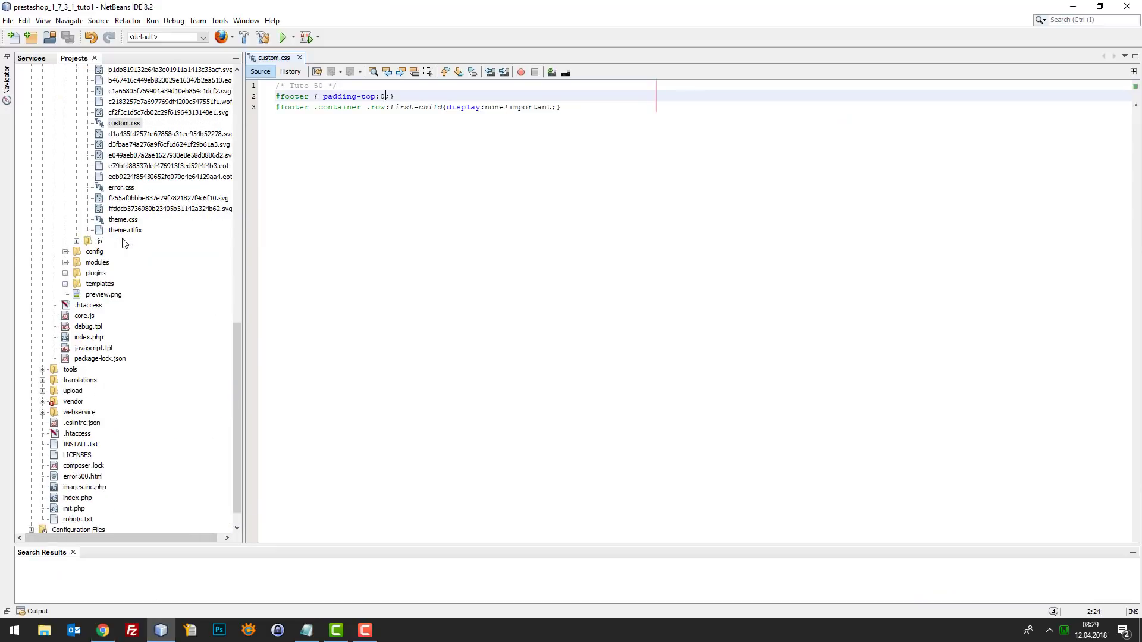
click(65, 284)
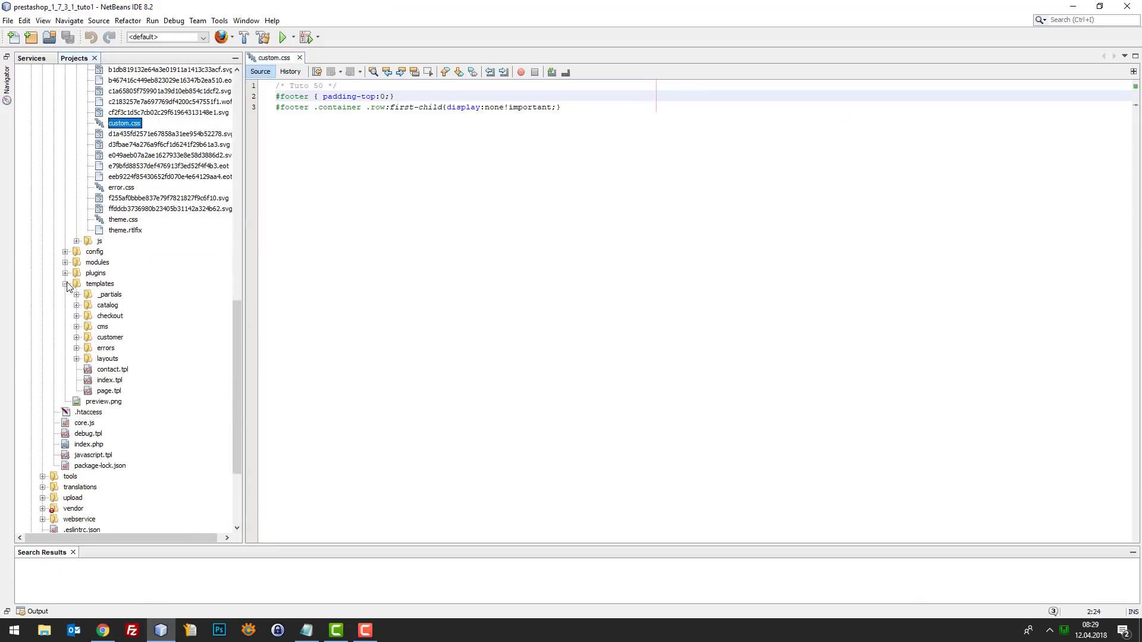
click(76, 359)
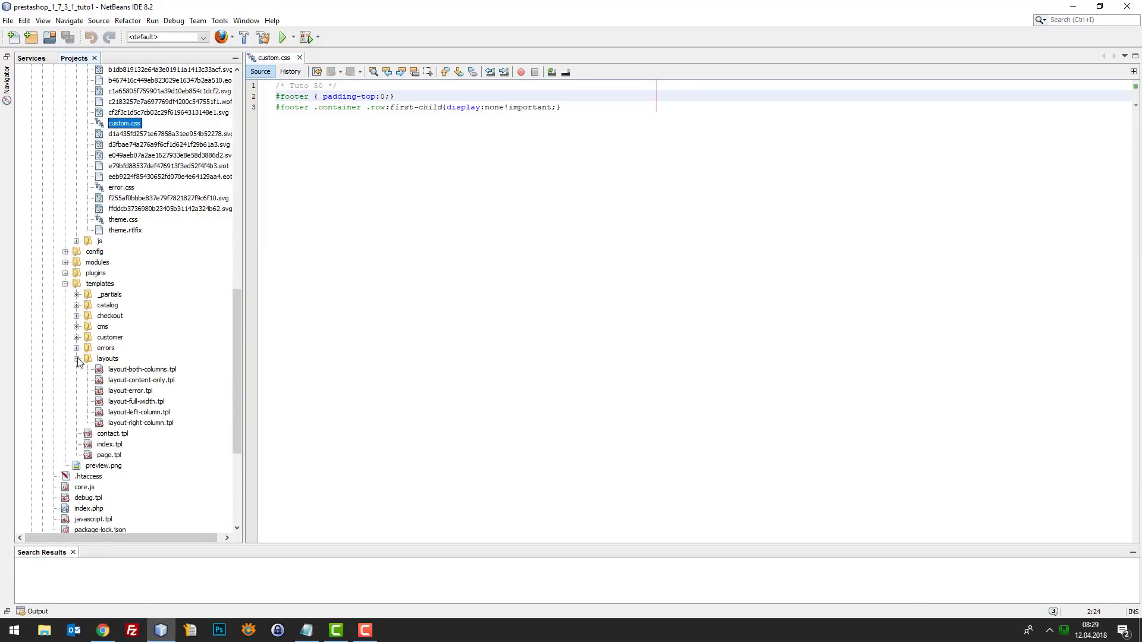
click(77, 294)
double_click(122, 316)
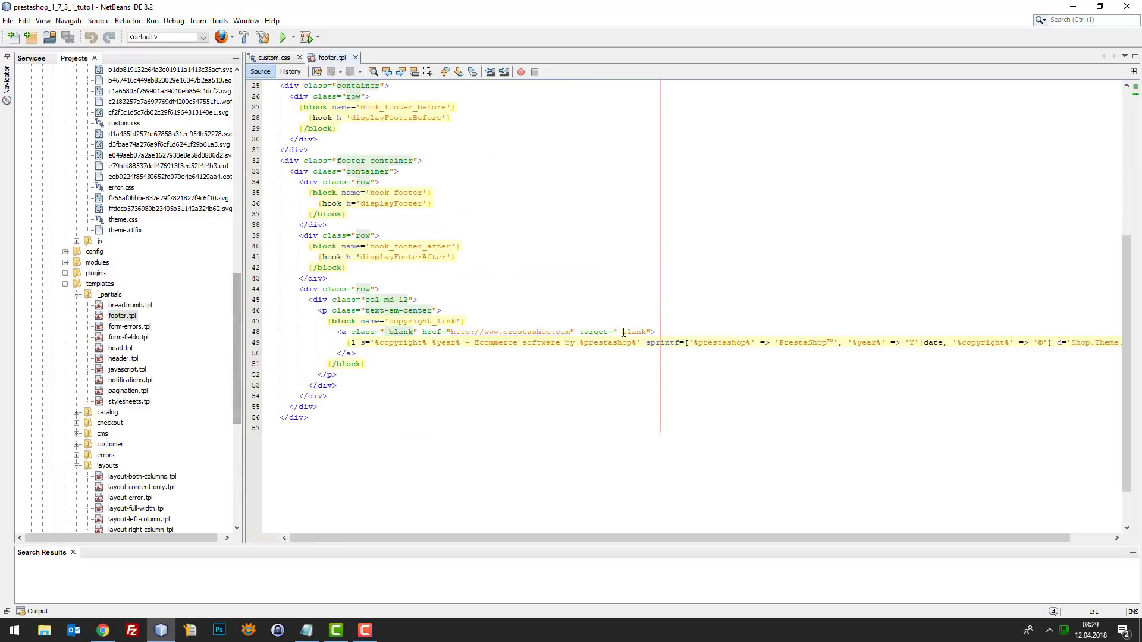
scroll(623, 332, down, 2)
- Replace line 49's copyright wording with 'Entreprise Exemple / Tel. 000 000 000' and reload the shop
drag(474, 288, 1032, 288)
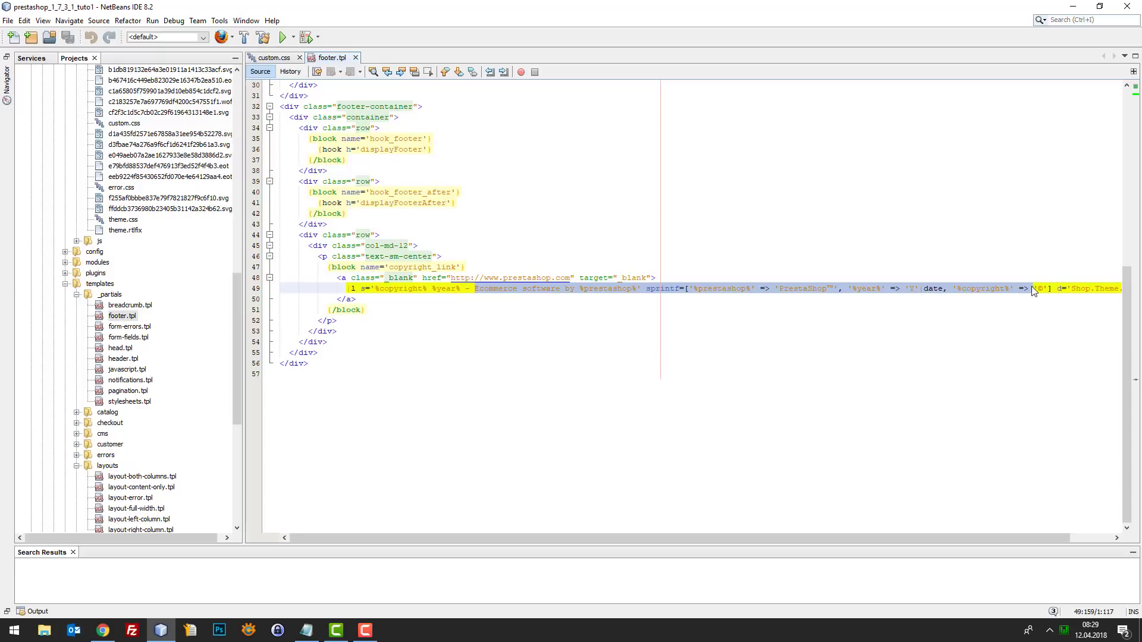
click(415, 277)
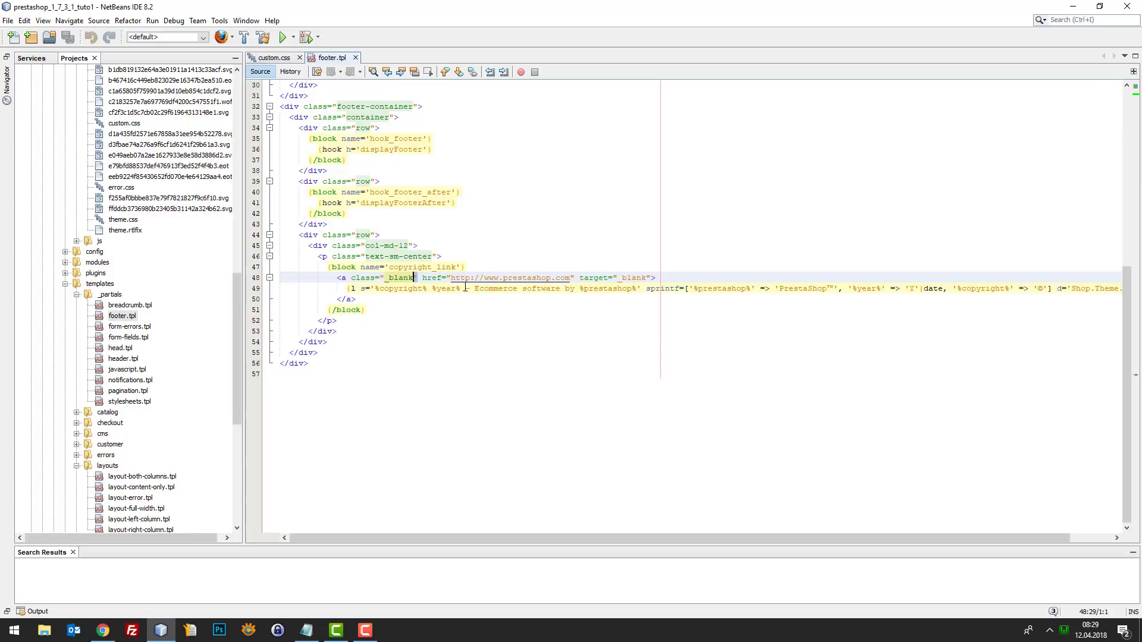
drag(474, 288, 638, 288)
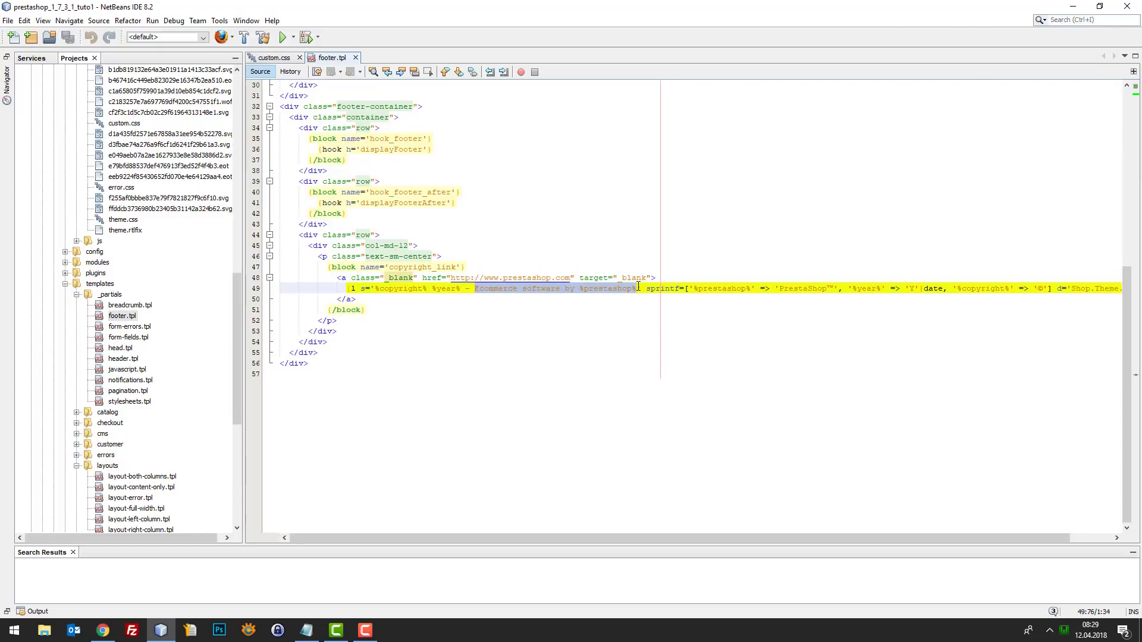
text(Entreprise )
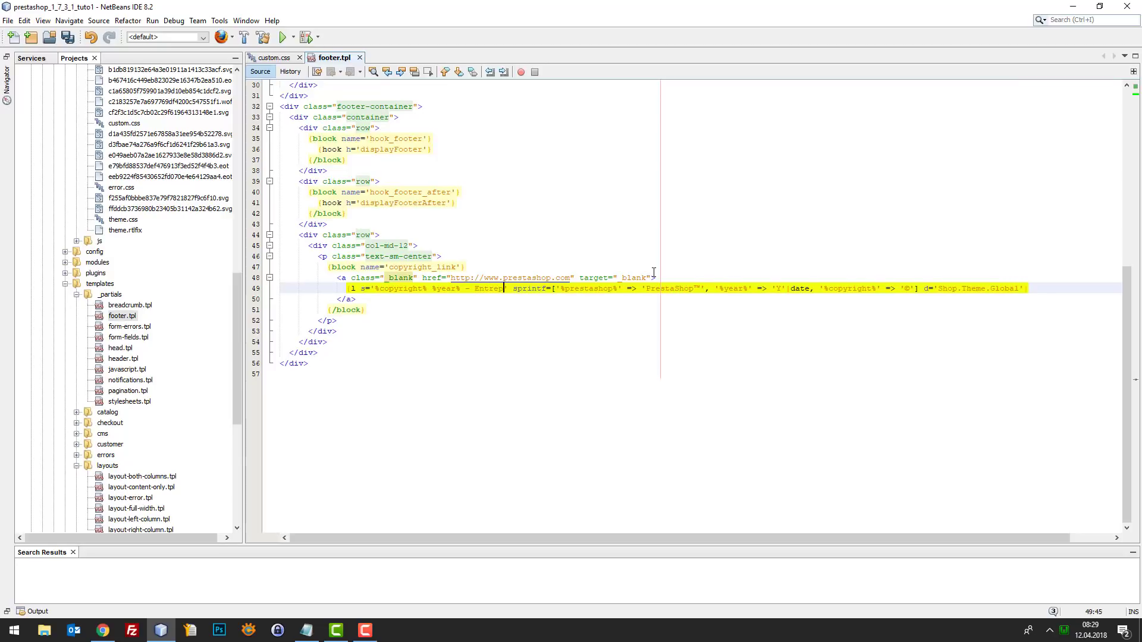
text(Exemple / T)
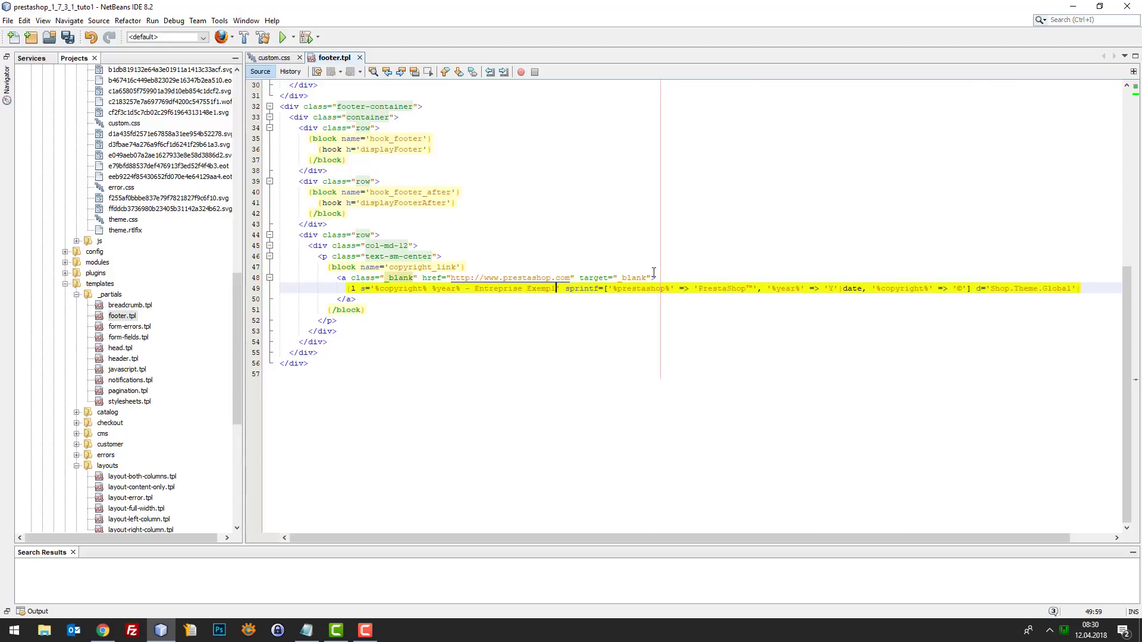
text(el. 000 )
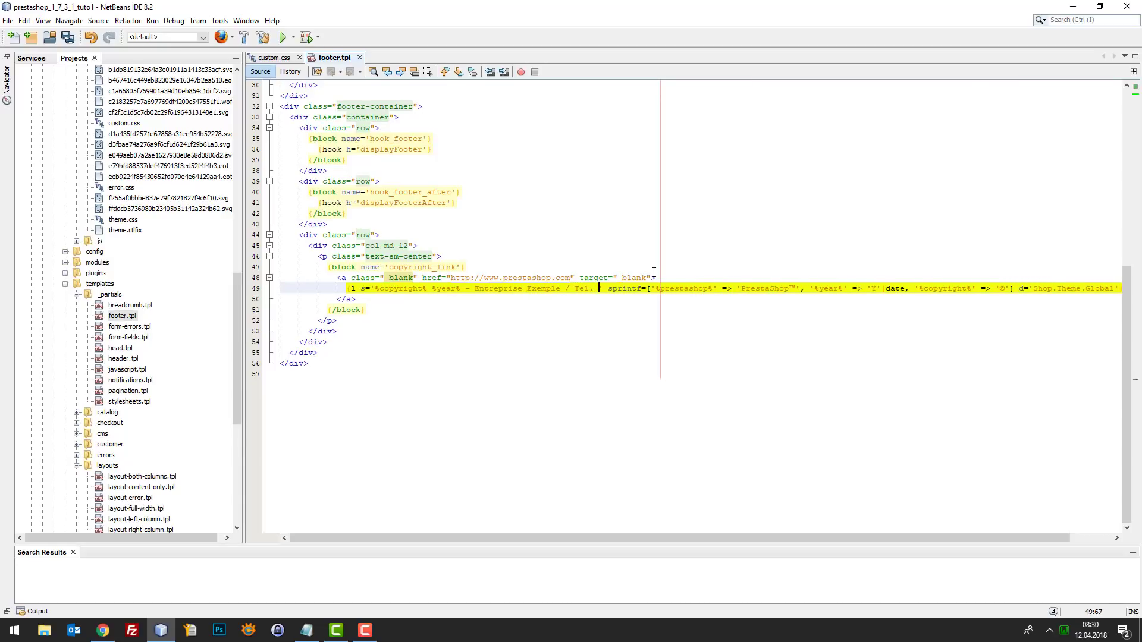
text(000 000 /)
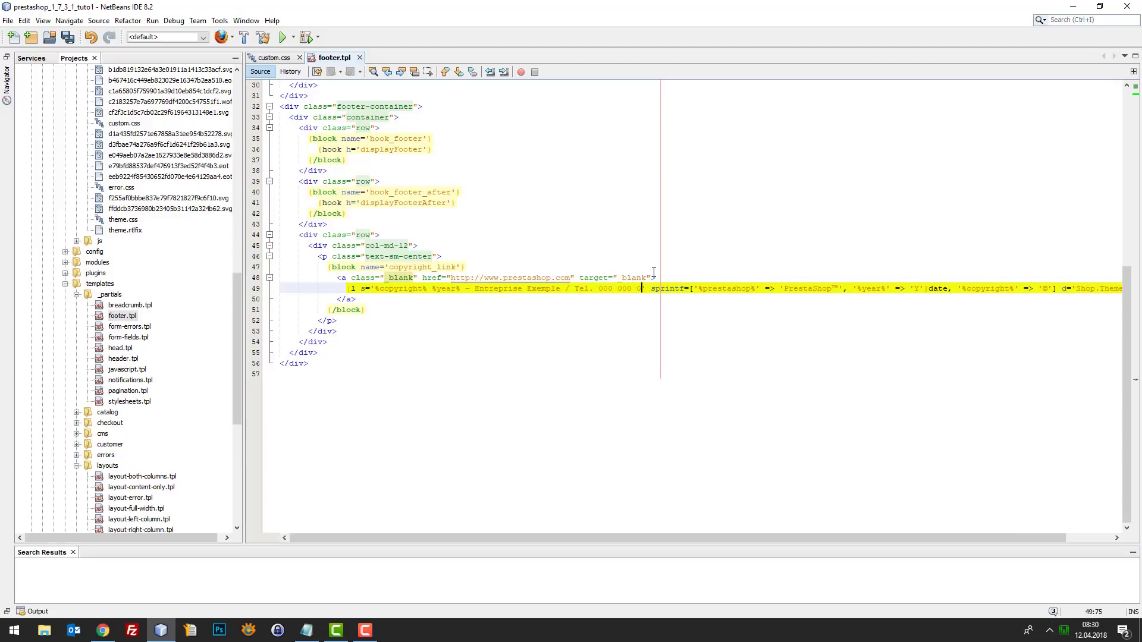
key(BackSpace)
key(BackSpace)
key(BackSpace)
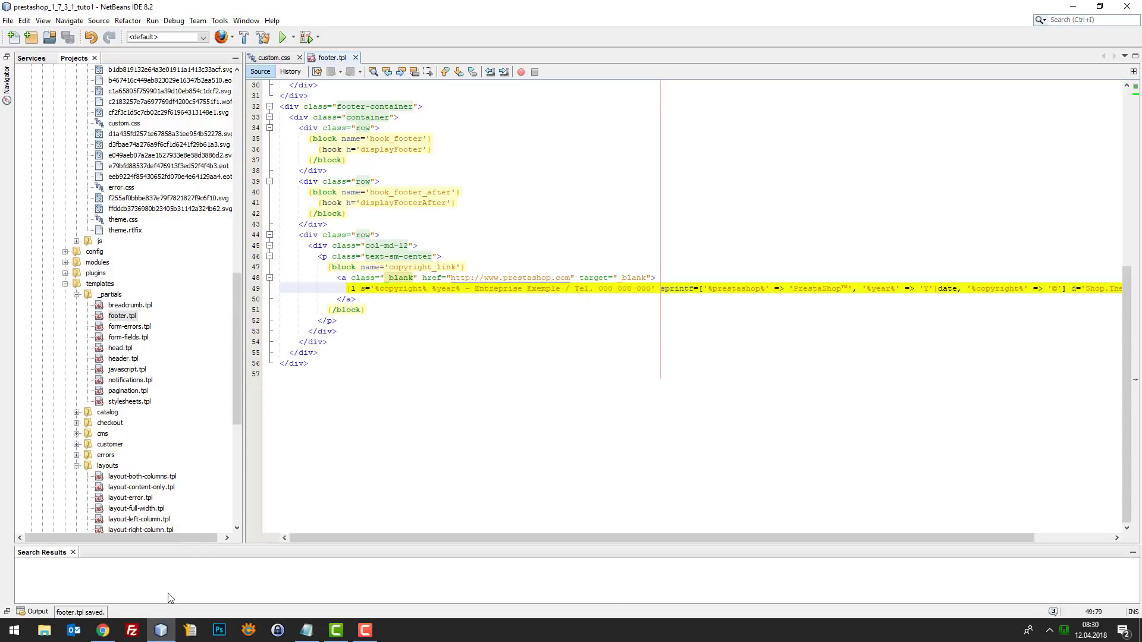
click(103, 630)
key(F5)
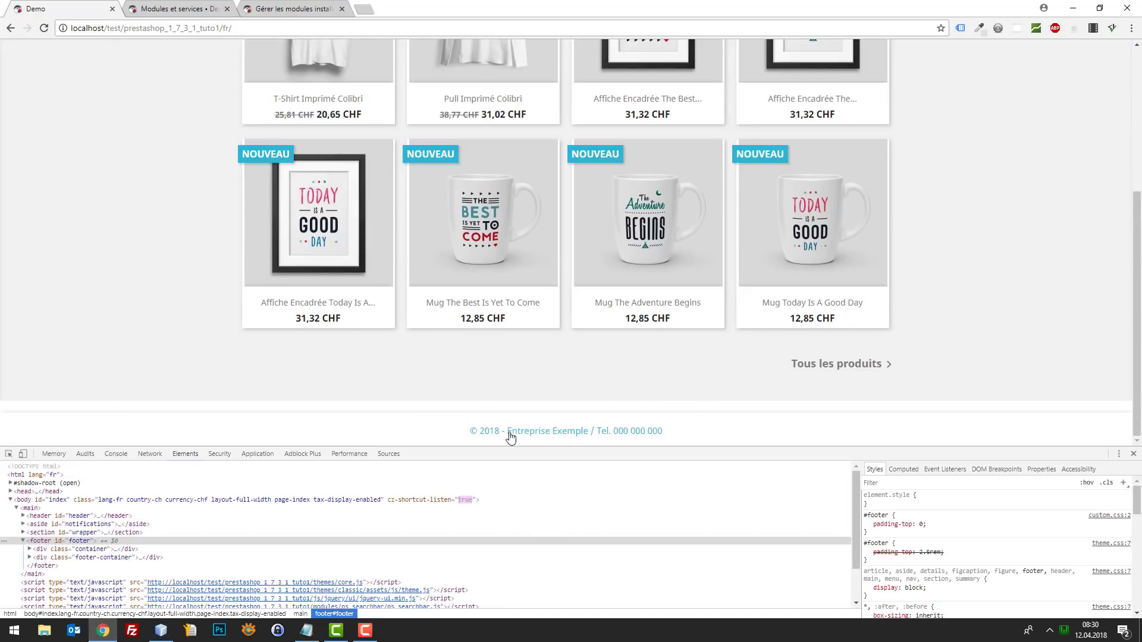
- Inspect the footer container and preview it without its 1.25rem top margin
click(9, 454)
click(90, 419)
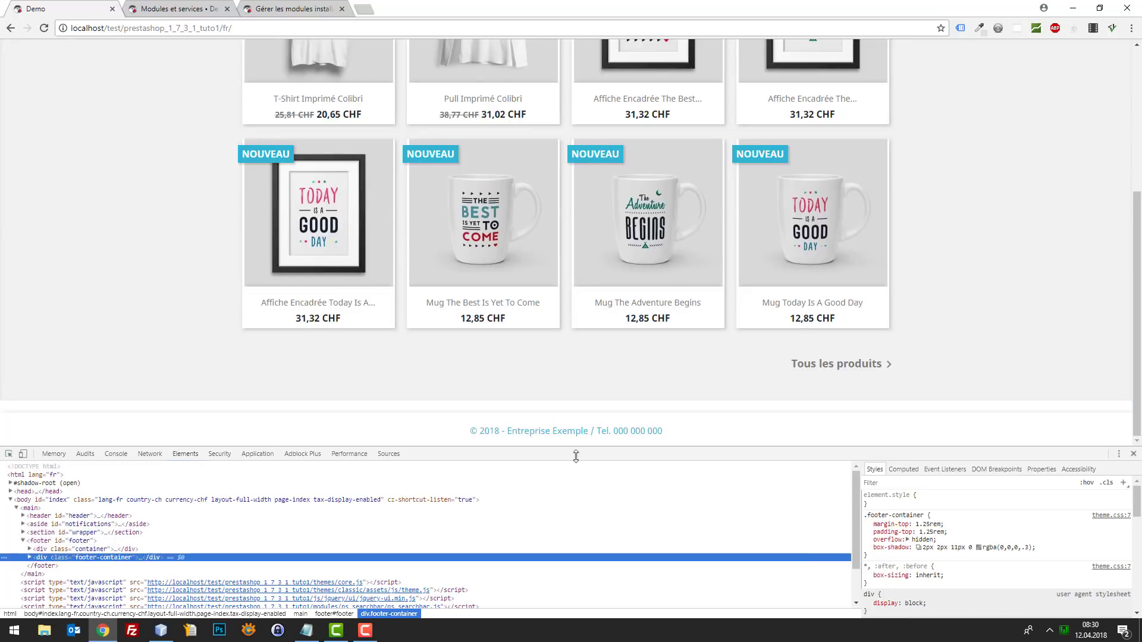
click(866, 531)
click(866, 532)
click(867, 532)
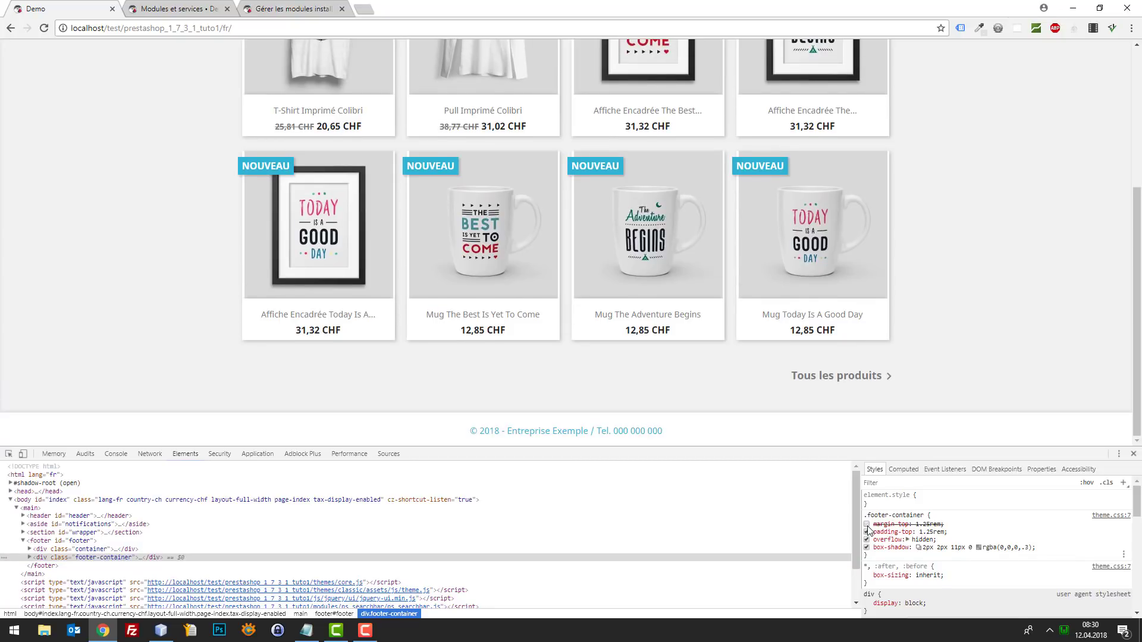
click(866, 532)
- Copy the .footer-container margin-top rule from DevTools and go back to NetBeans
drag(944, 525, 863, 515)
key(ctrl+c)
click(943, 530)
click(945, 526)
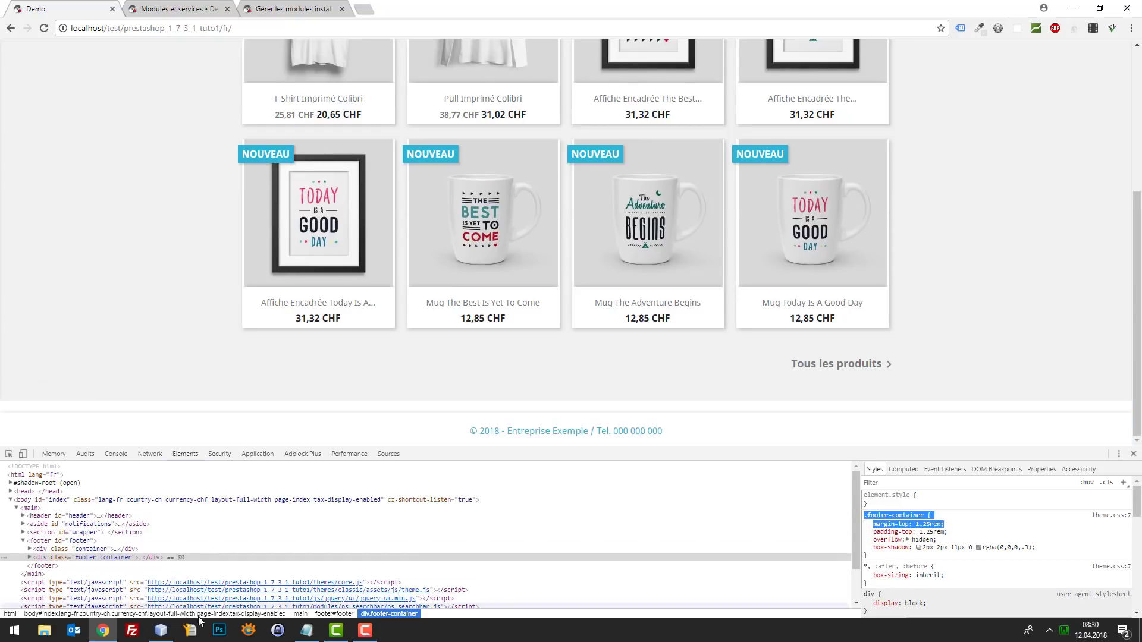
click(161, 630)
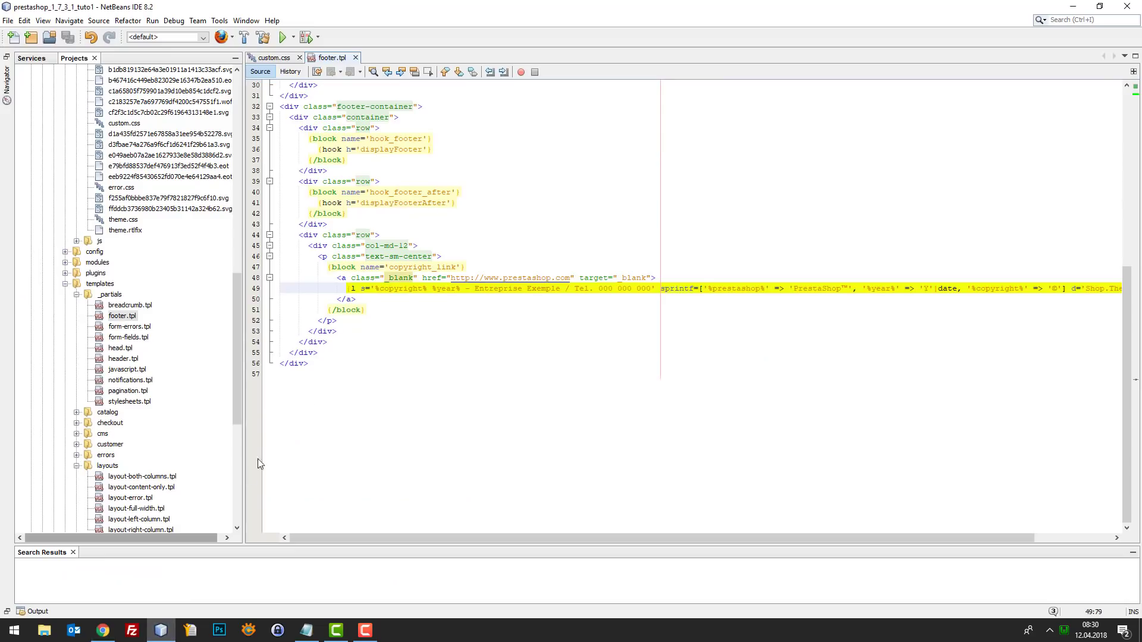
- Paste a one-line .footer-container rule into custom.css with margin-top 0, and save
click(274, 58)
click(583, 115)
key(Return)
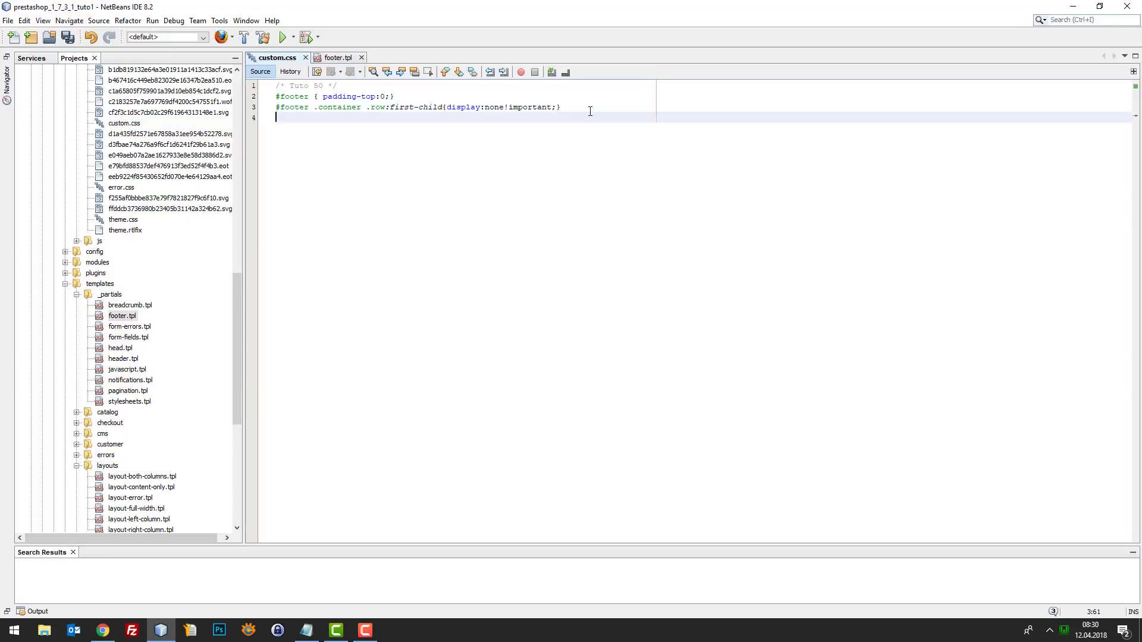
key(ctrl+v)
drag(293, 128, 360, 118)
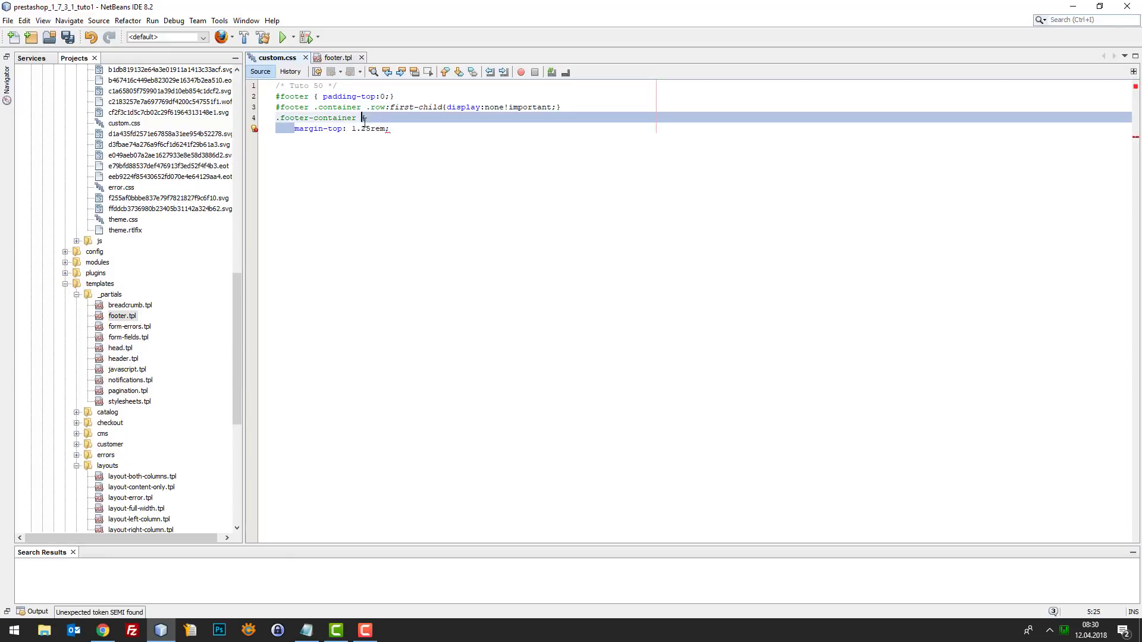
key(BackSpace)
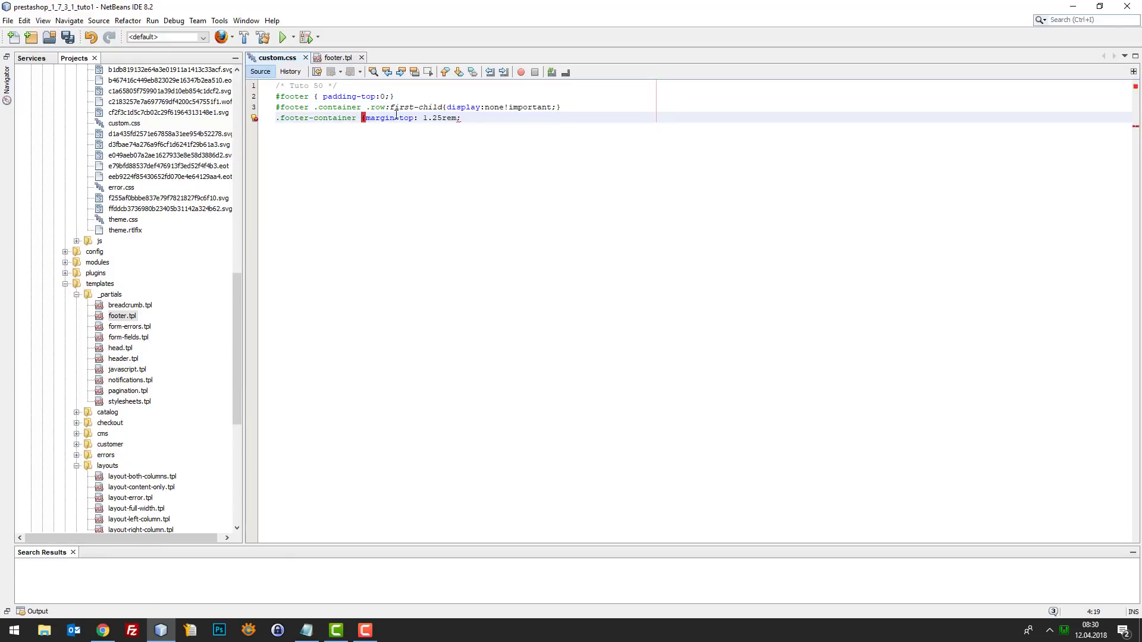
drag(424, 117, 483, 119)
text(90)
key(ctrl+s)
- Compare the footer with and without the .footer-container top margin in DevTools
key(alt+Tab)
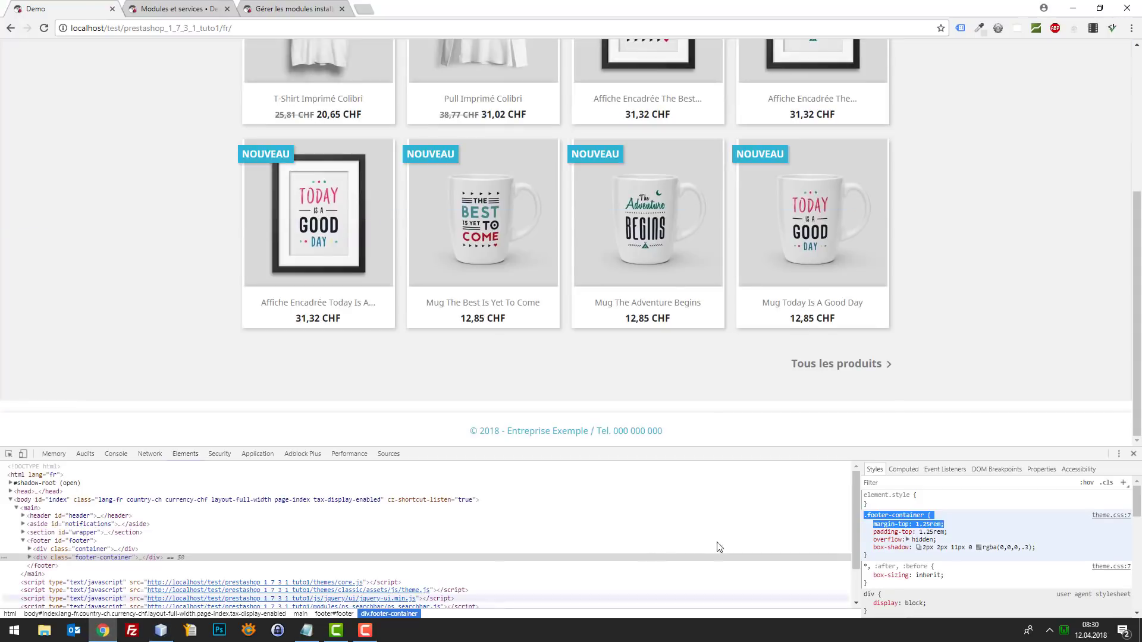
click(954, 534)
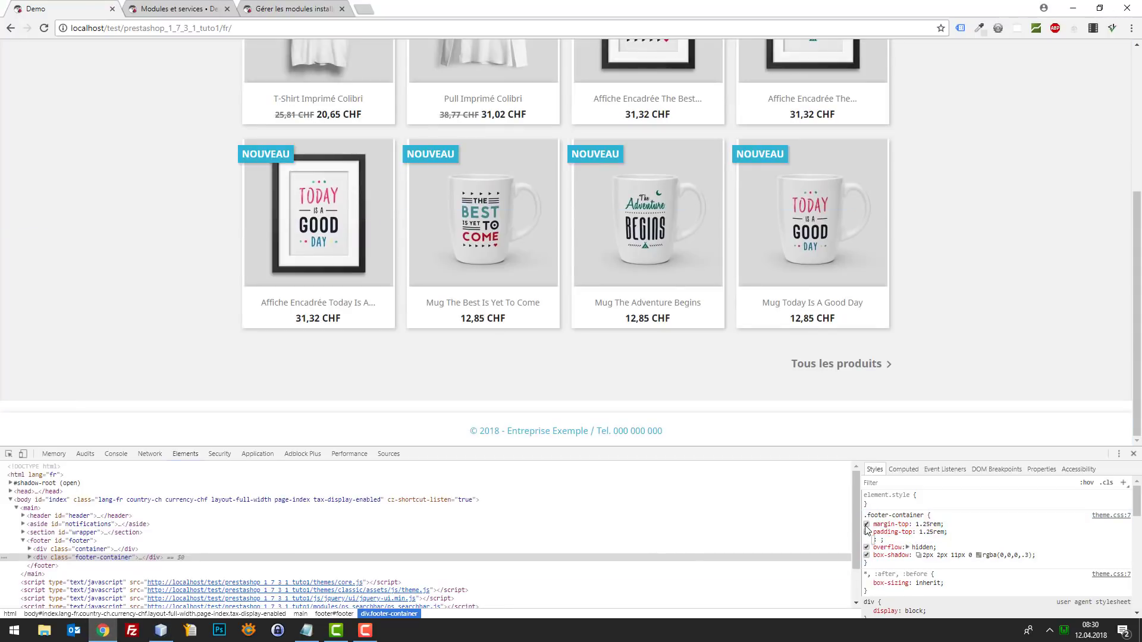
click(866, 526)
click(865, 526)
click(866, 526)
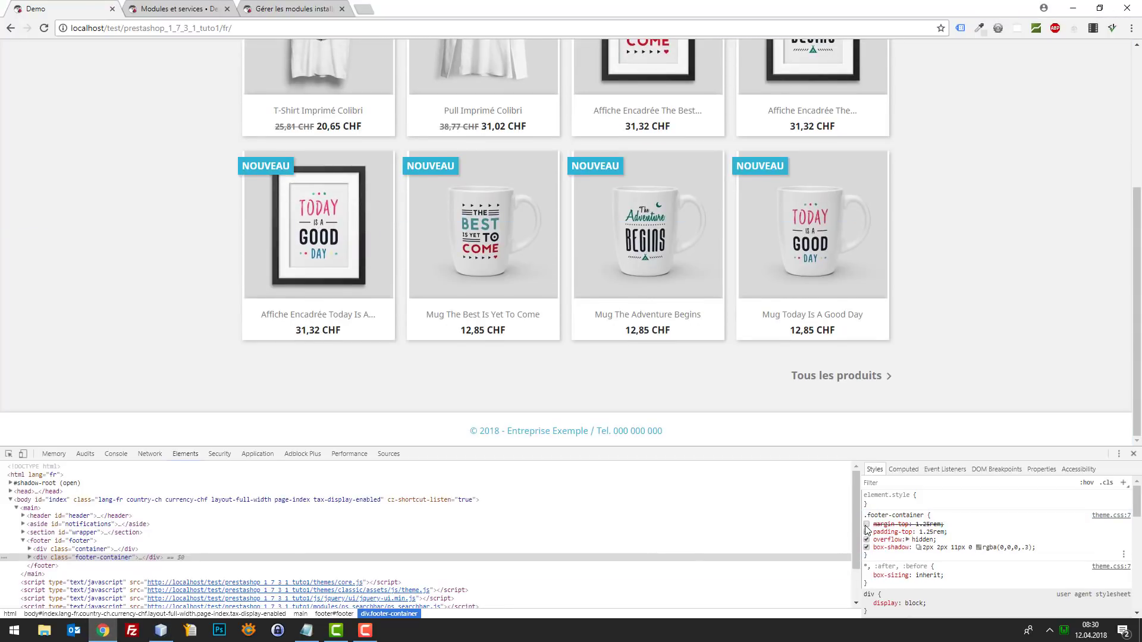
click(866, 526)
click(866, 526)
click(866, 525)
click(866, 525)
click(866, 525)
click(866, 525)
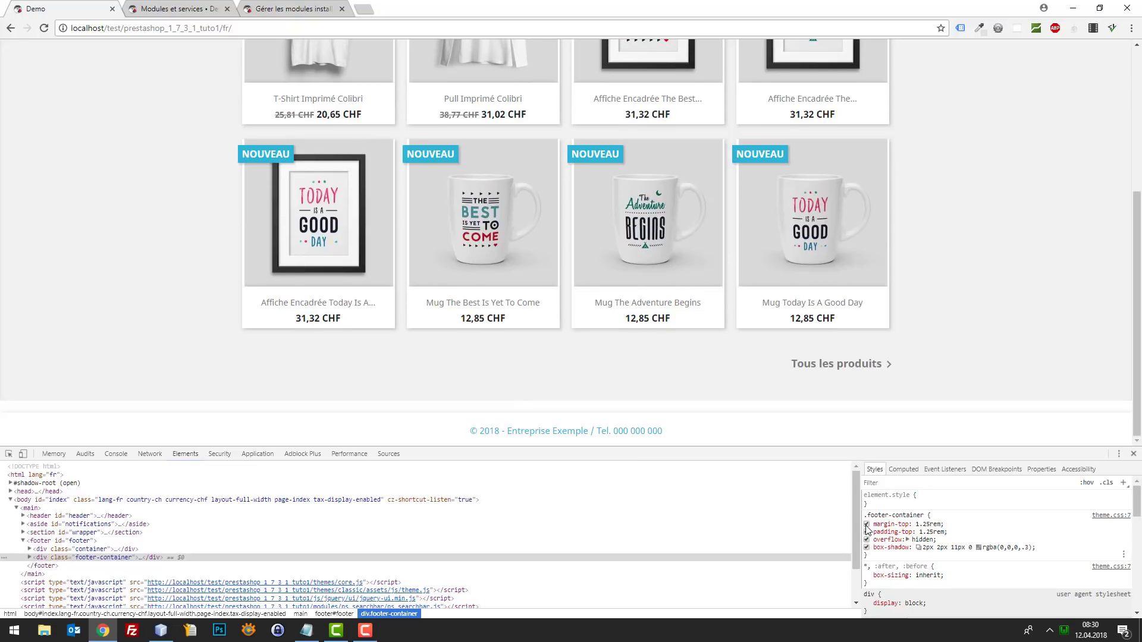
click(866, 525)
click(866, 525)
click(866, 524)
click(866, 525)
- Reload the shop so the custom.css zero-margin rule takes effect
key(F5)
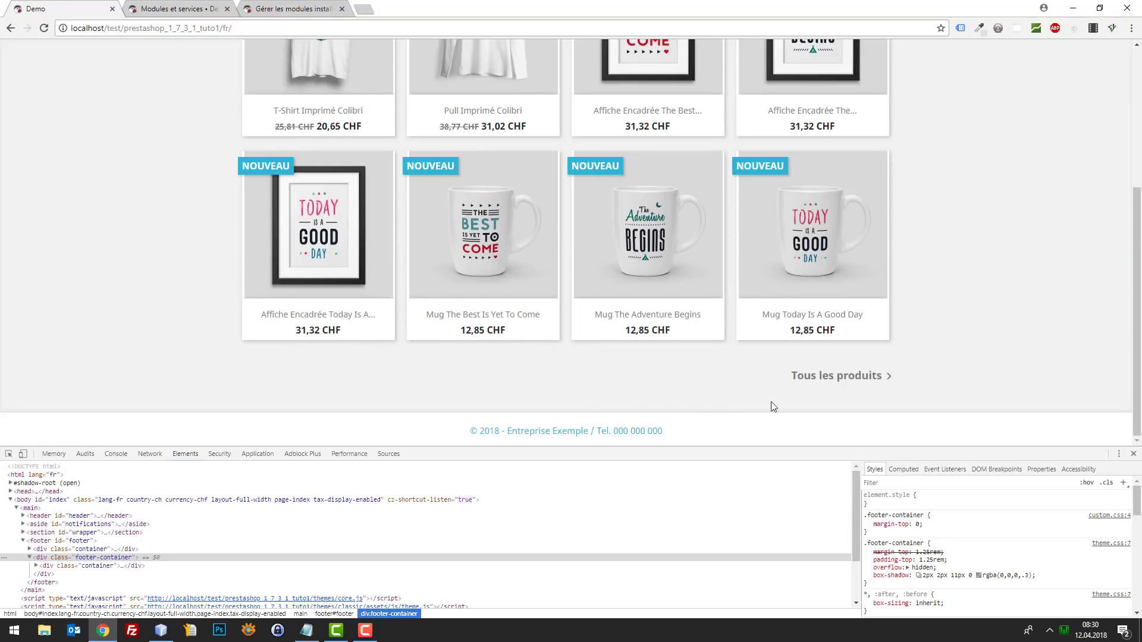
drag(925, 456, 925, 517)
scroll(880, 334, up, 5)
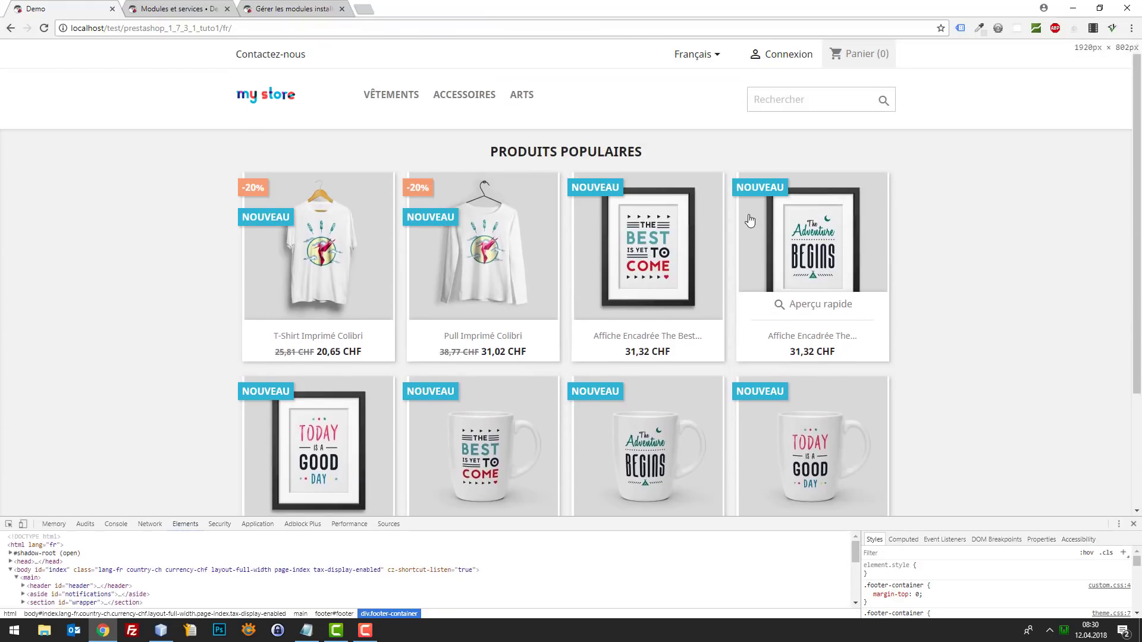
scroll(510, 267, down, 5)
scroll(853, 316, up, 5)
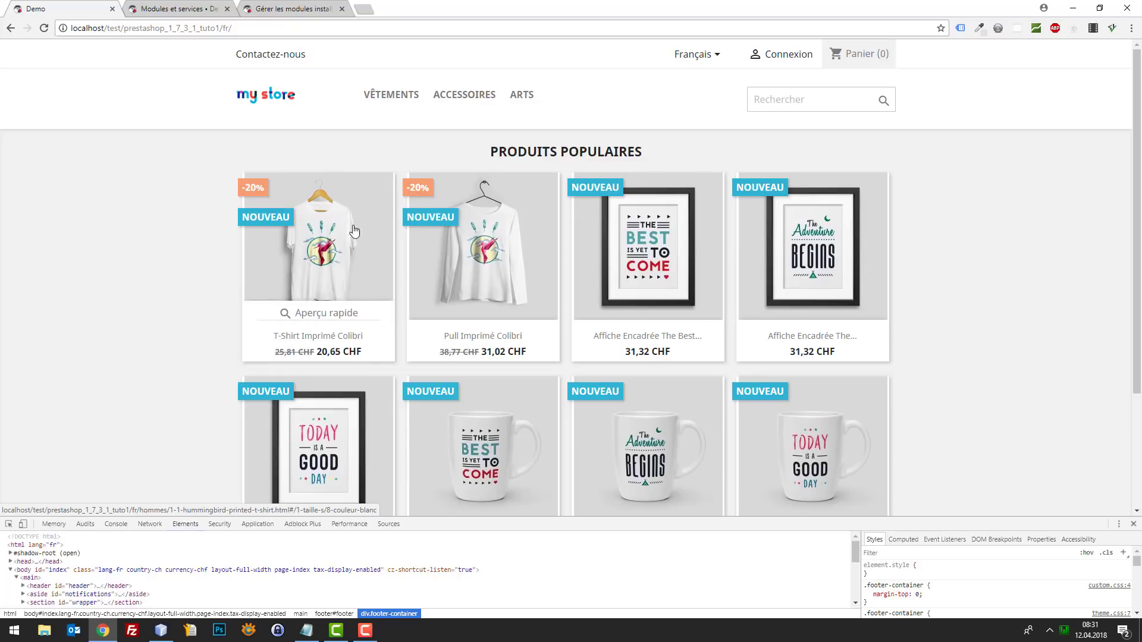
- Open the Vêtements category page, browse it, then go back to the back-office tab
click(383, 105)
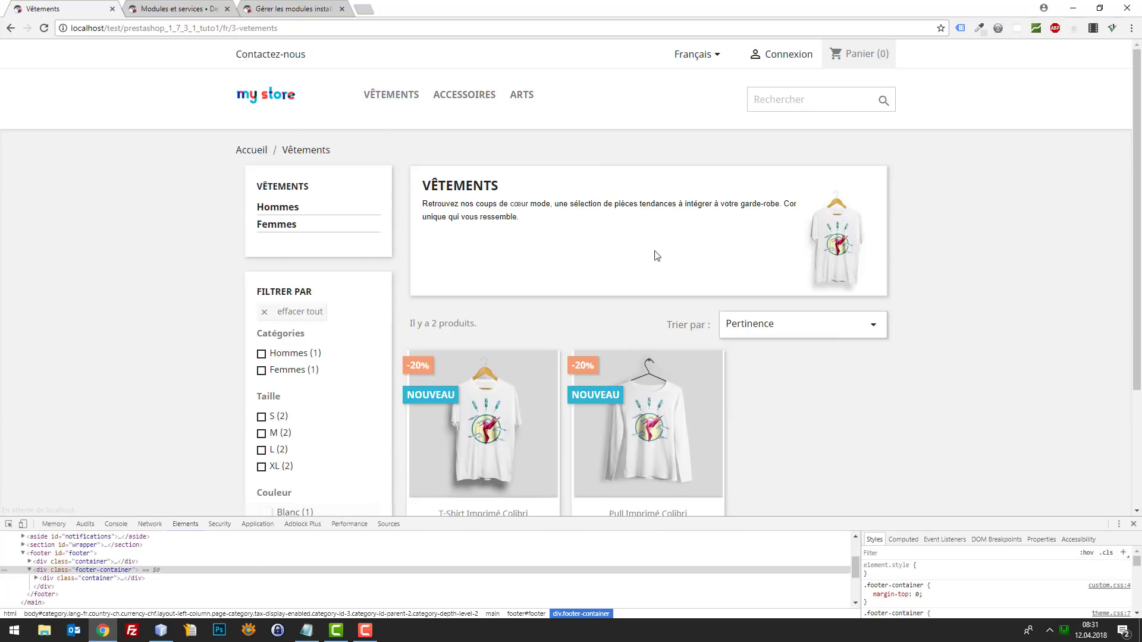
scroll(492, 303, down, 3)
scroll(405, 301, up, 3)
scroll(371, 288, down, 2)
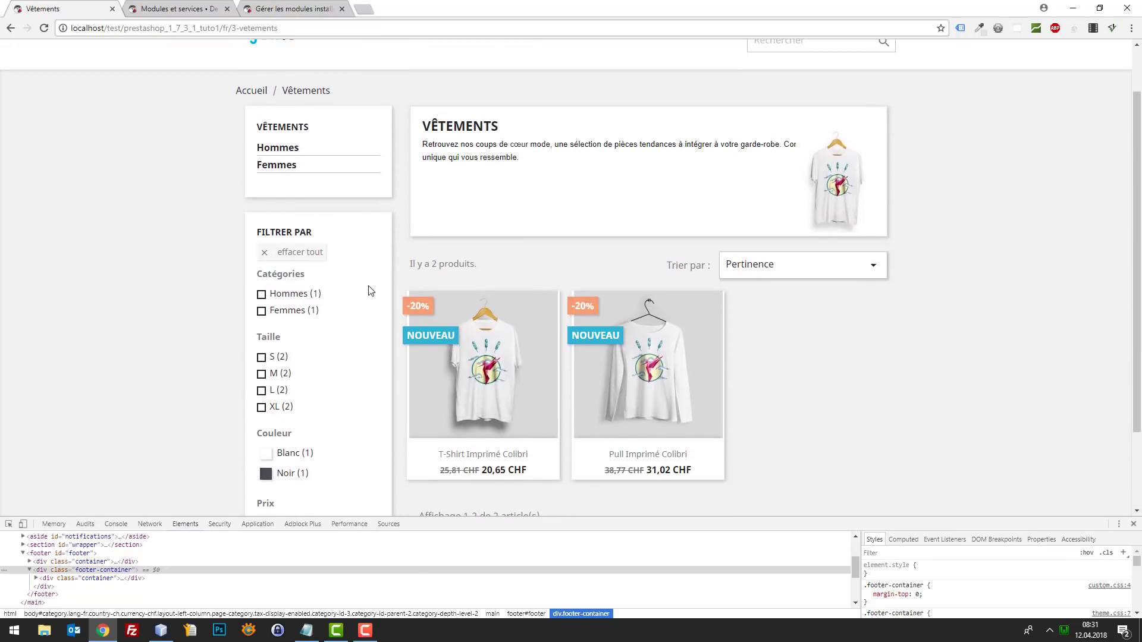
click(199, 6)
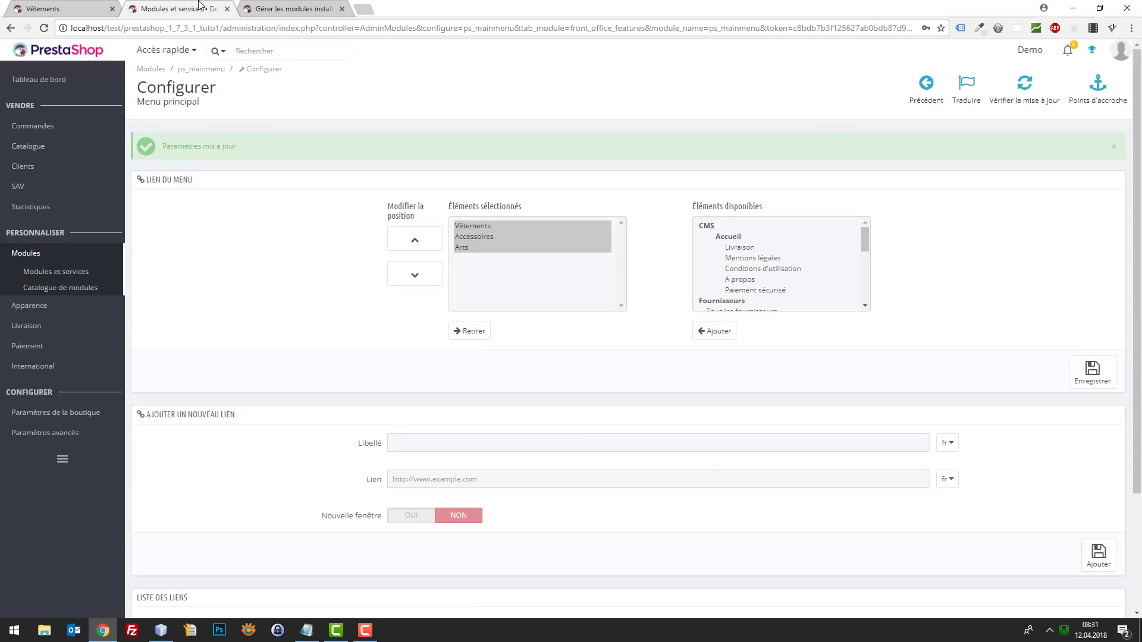
- Bring up the installed modules list filtered to the faceted navigation module
right_click(84, 271)
click(119, 276)
click(284, 10)
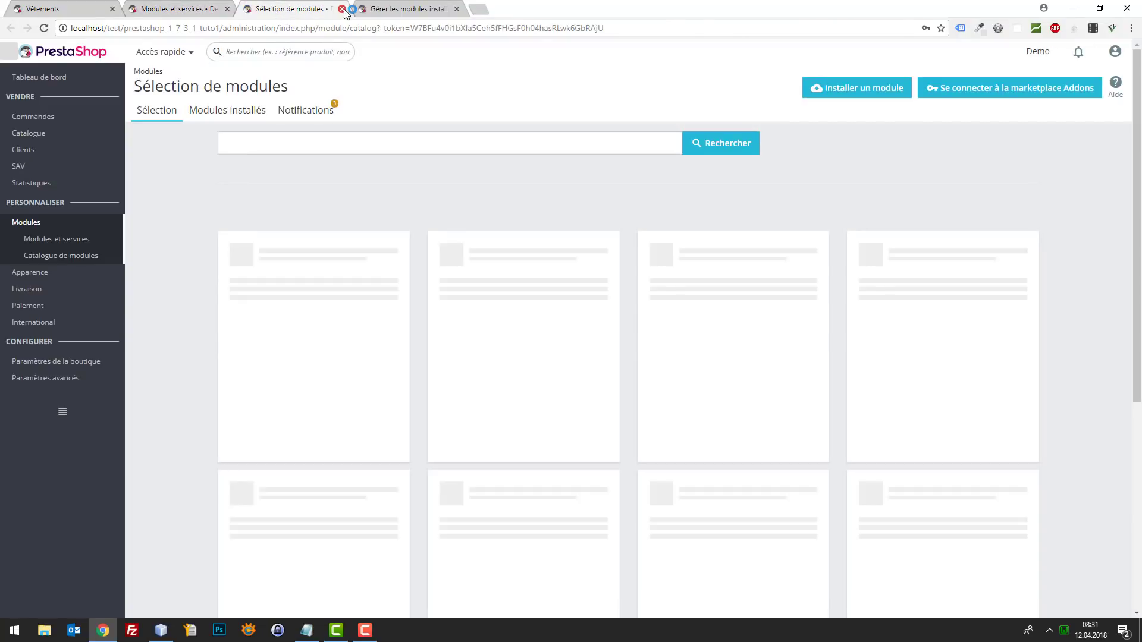
key(ctrl+w)
click(313, 9)
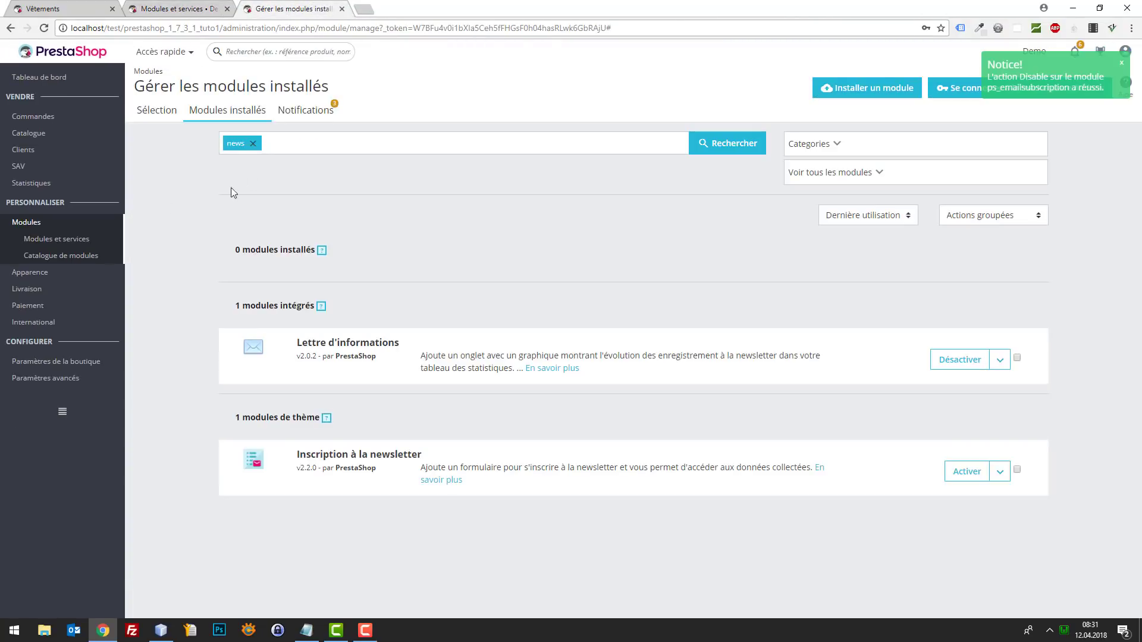
click(254, 144)
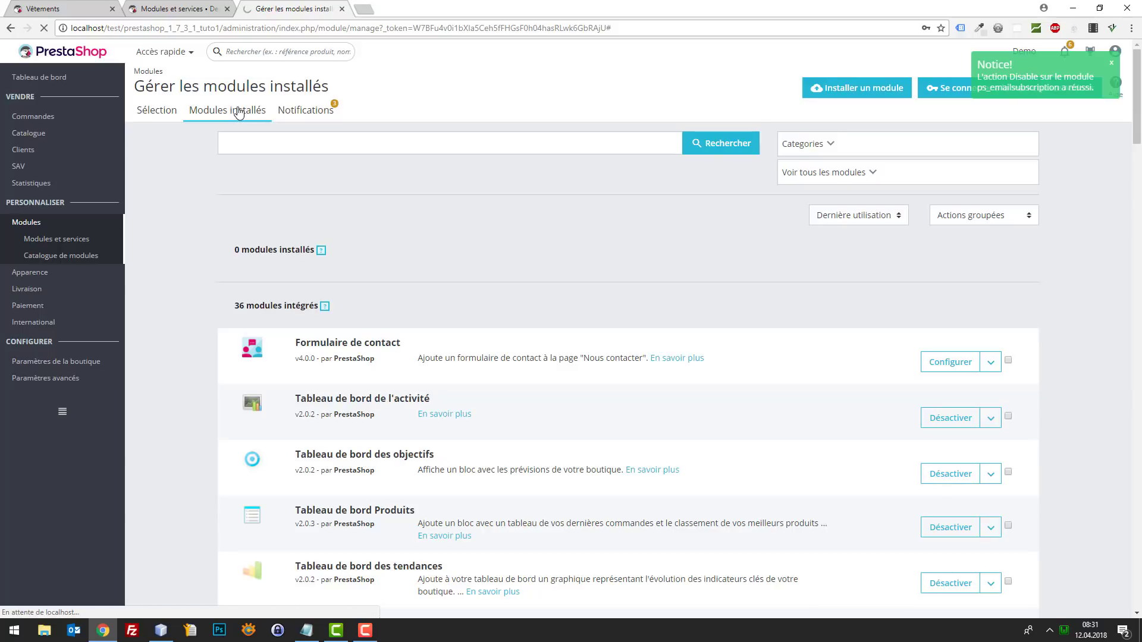
click(239, 110)
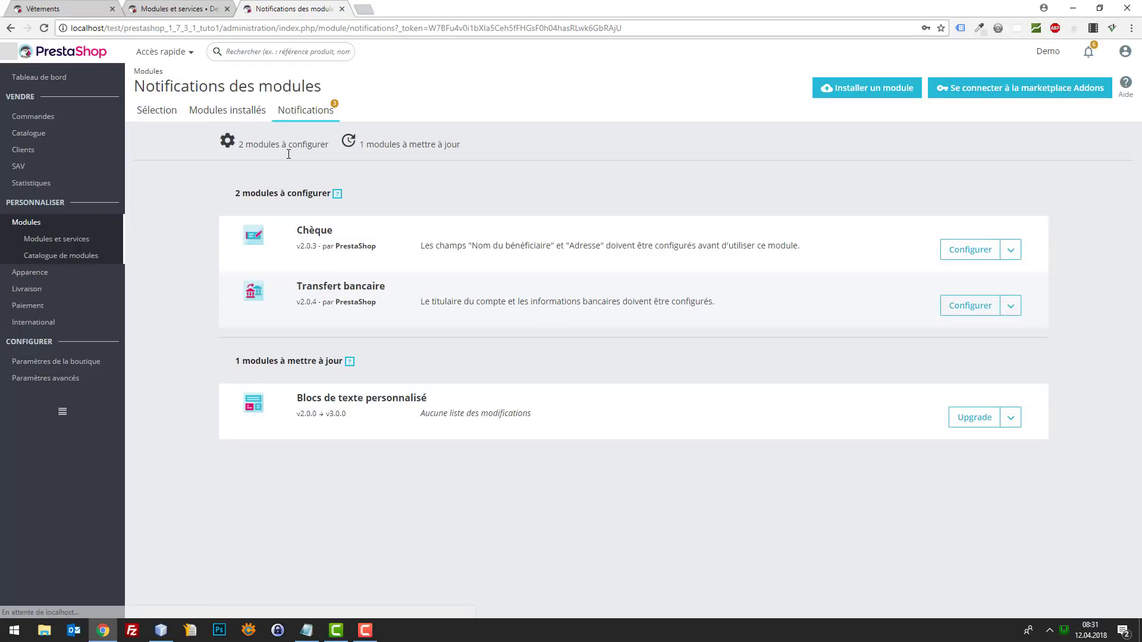
click(237, 112)
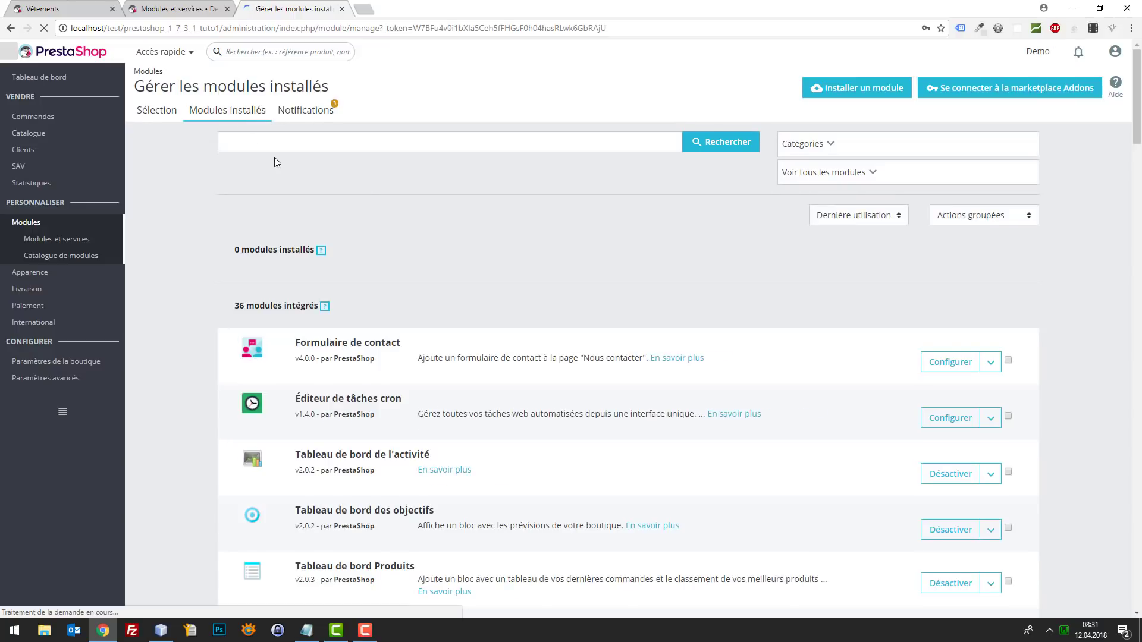
click(275, 142)
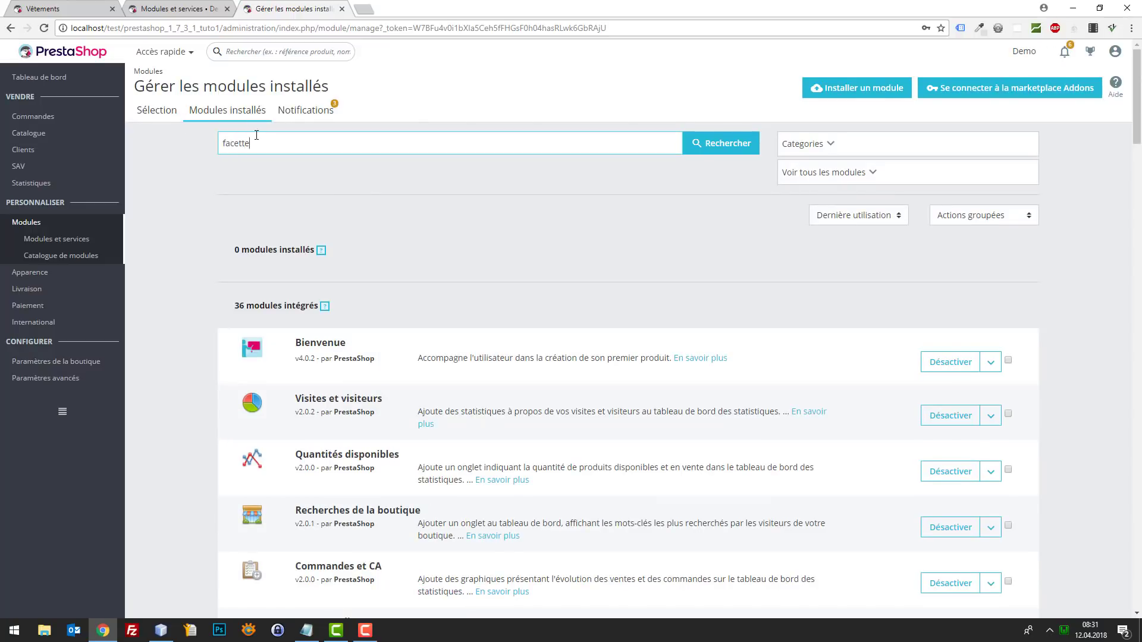
key(Return)
- Disable Navigation à facettes, confirm, and reload the Vêtements category page
click(999, 418)
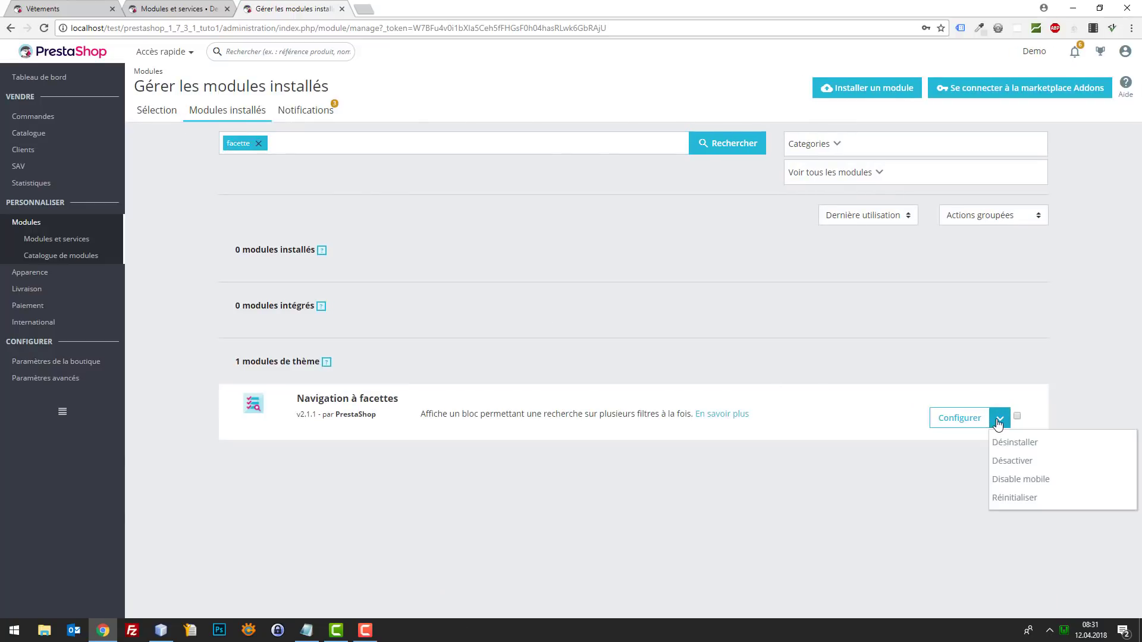
click(1019, 468)
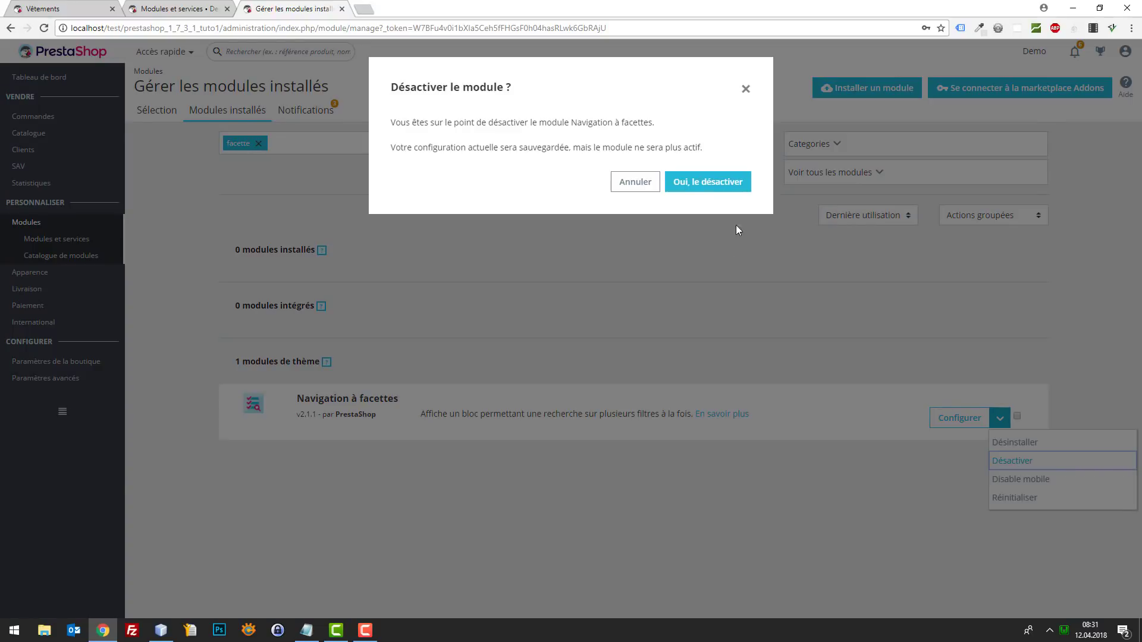
click(707, 182)
click(42, 9)
key(F5)
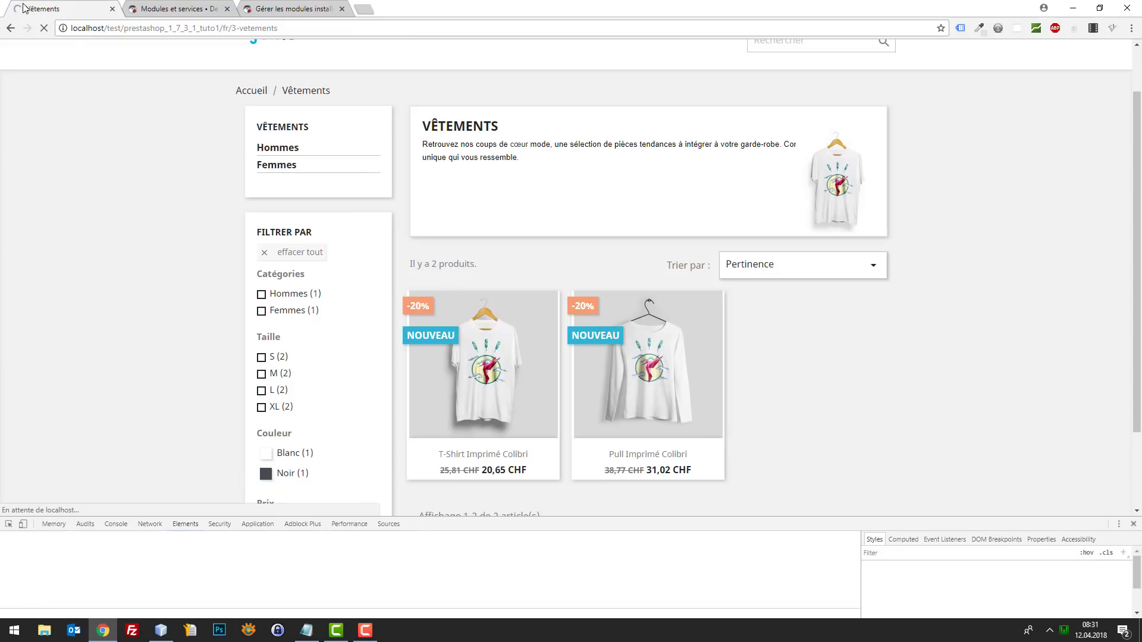
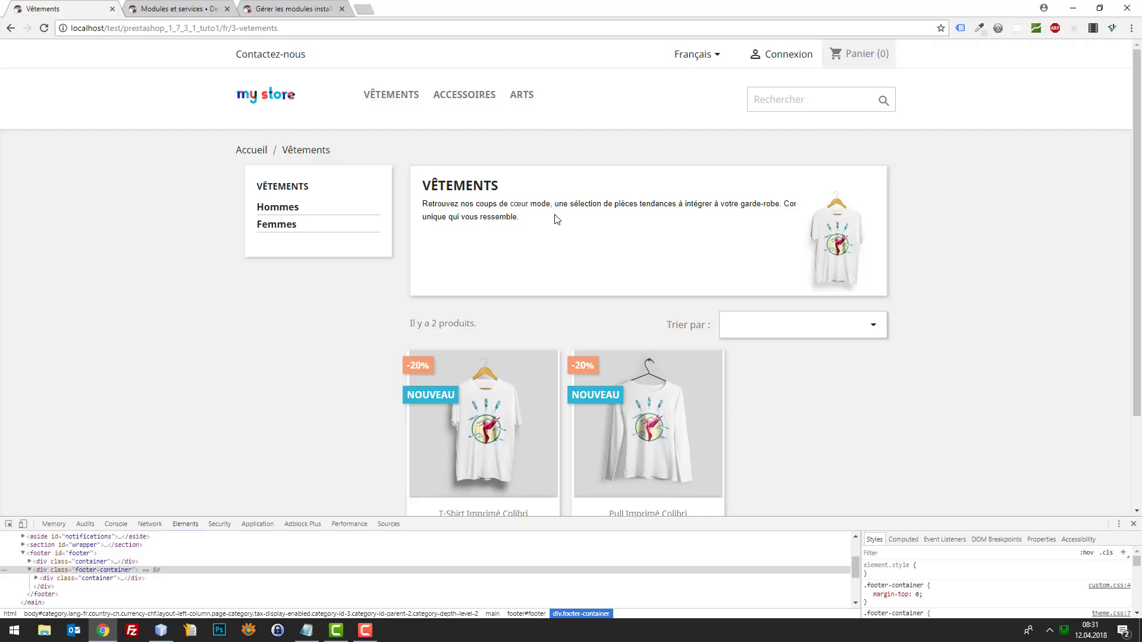
- Browse the Vêtements category and open the sort options without choosing one
scroll(547, 222, down, 3)
scroll(654, 268, up, 3)
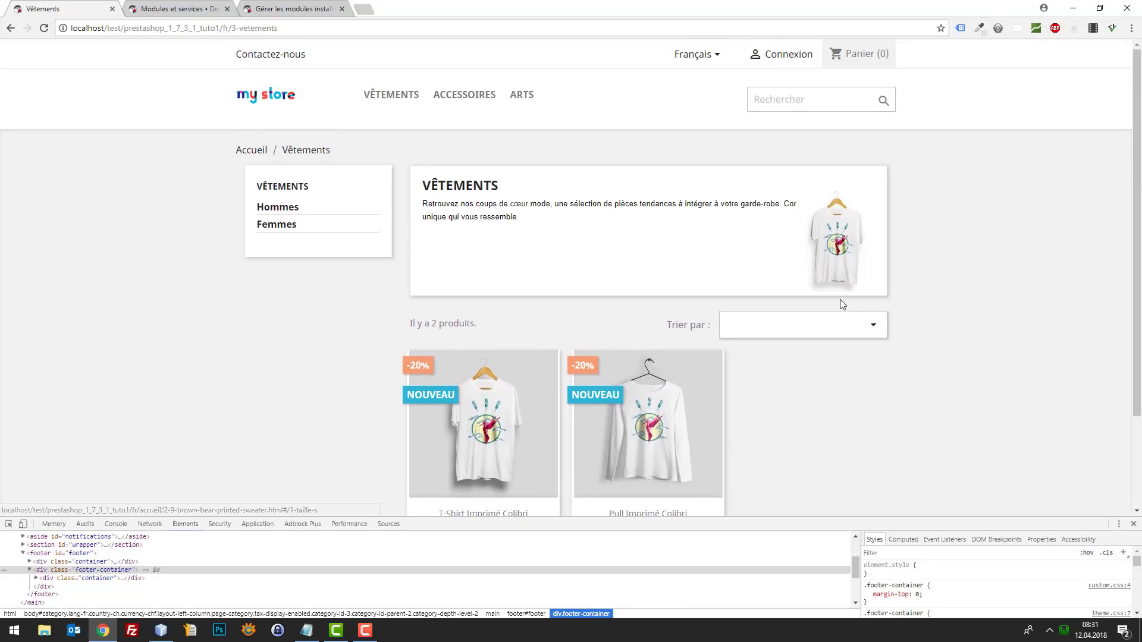
click(827, 327)
click(731, 329)
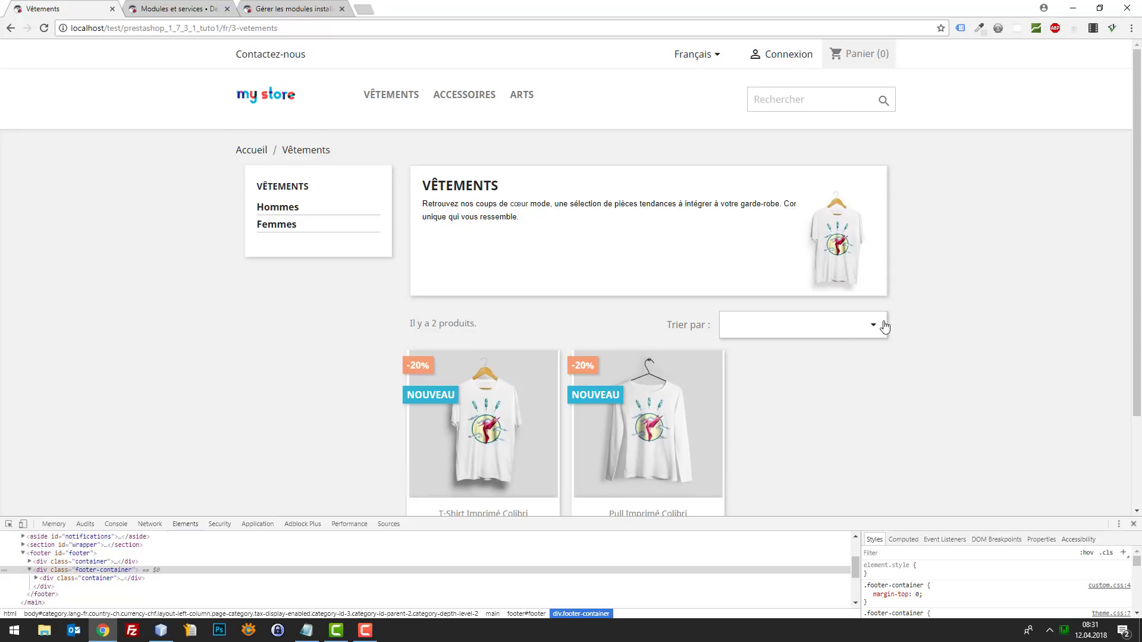
click(829, 329)
click(762, 337)
scroll(705, 209, down, 2)
scroll(757, 295, up, 2)
- View the hummingbird T-shirt product from the home page, then return to the installed-modules list
click(260, 105)
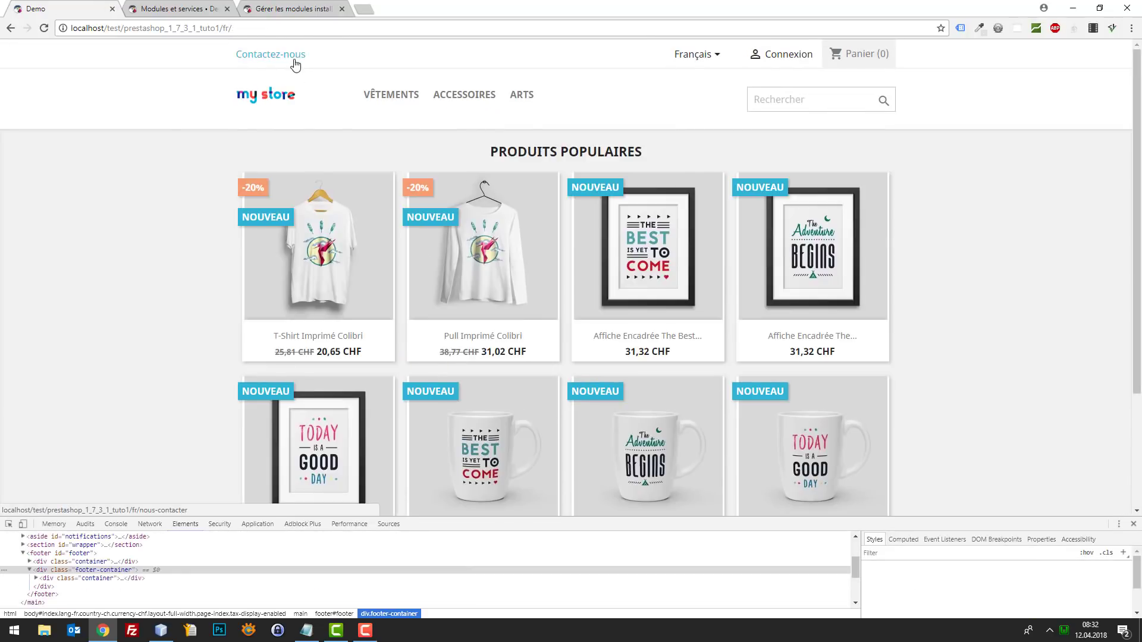
click(333, 232)
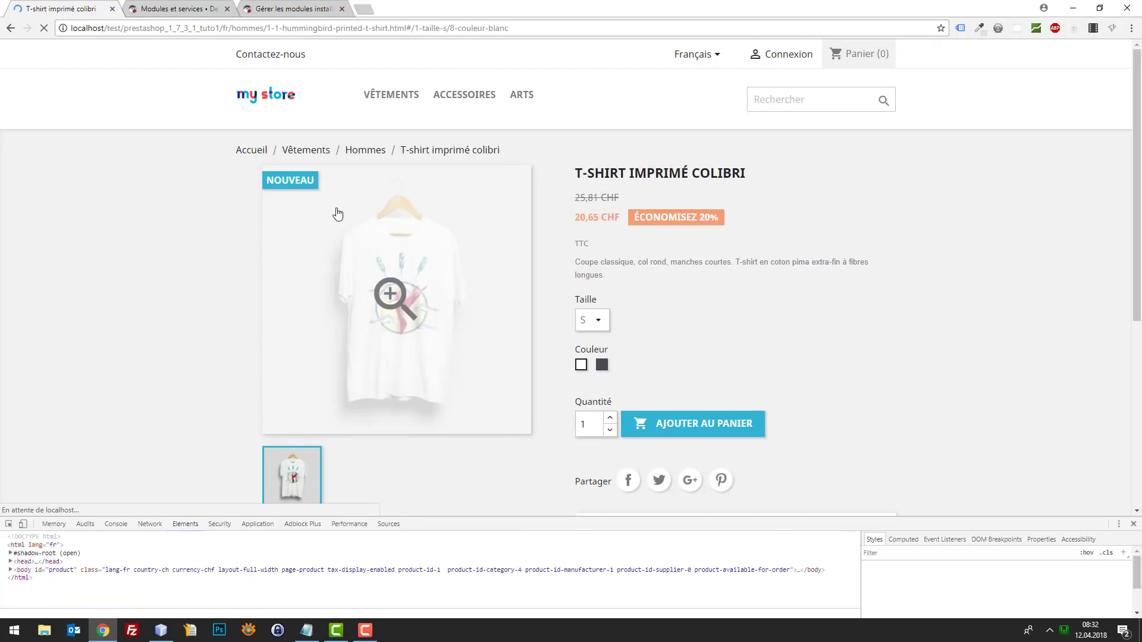
scroll(382, 214, down, 5)
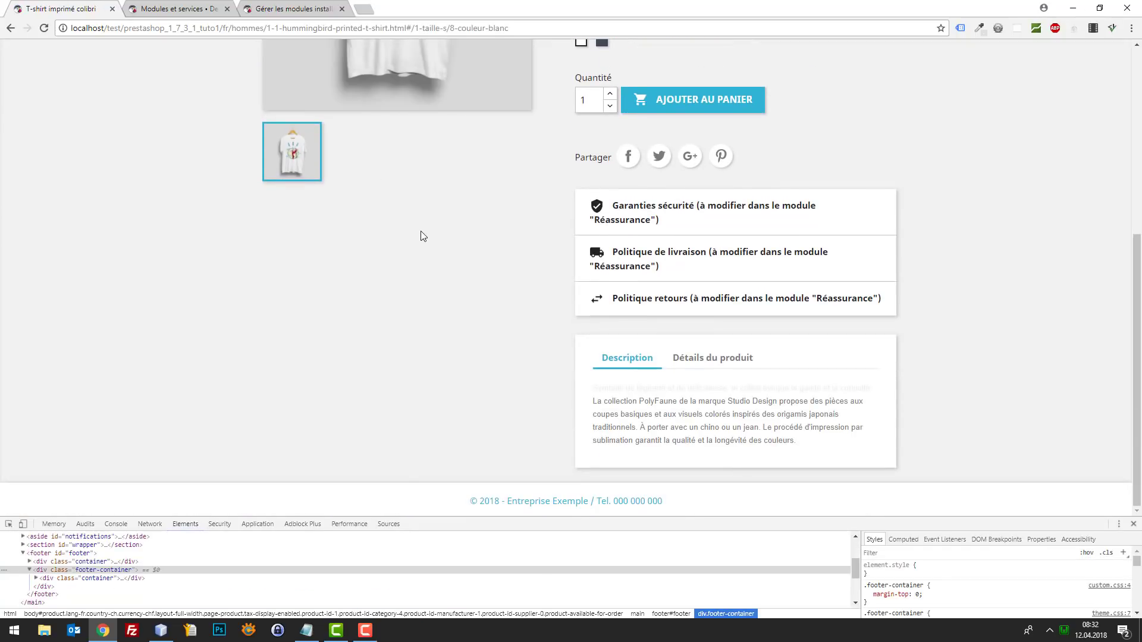
scroll(447, 245, up, 2)
scroll(447, 245, up, 3)
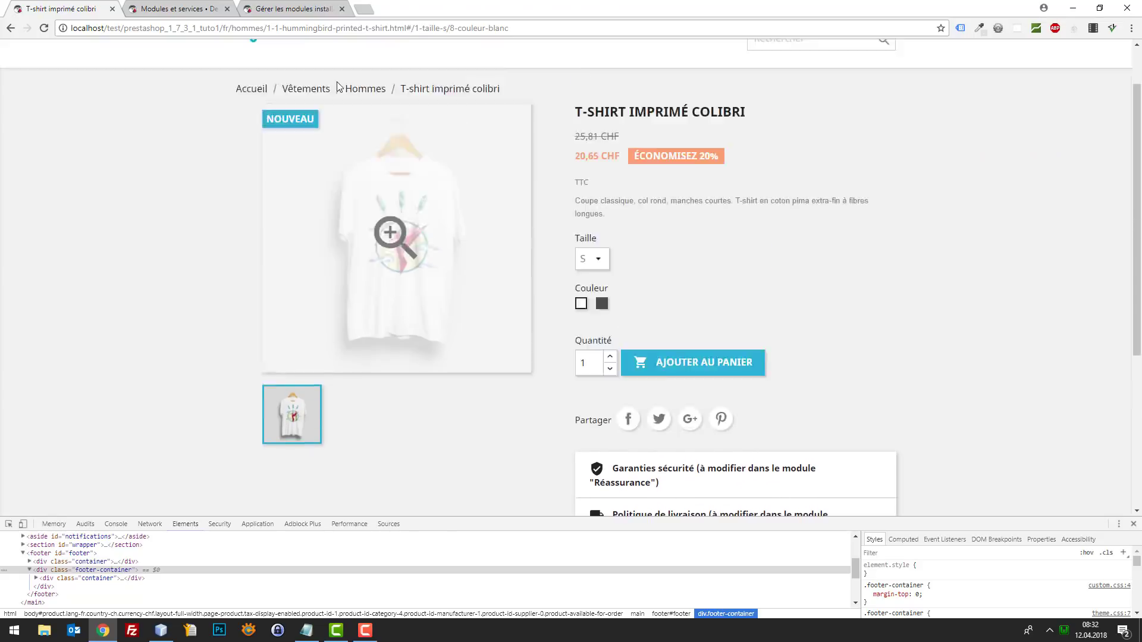
click(201, 6)
click(308, 7)
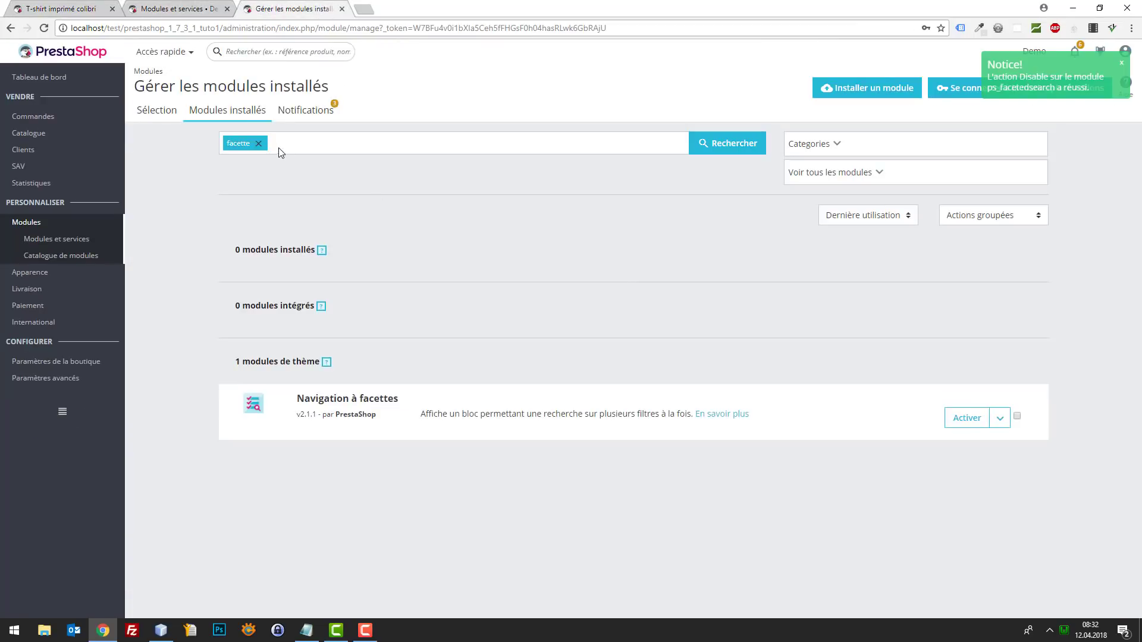
- Search the installed modules for 'rass' and disable the Réassurance module
click(258, 143)
key(ctrl+1)
scroll(635, 256, down, 3)
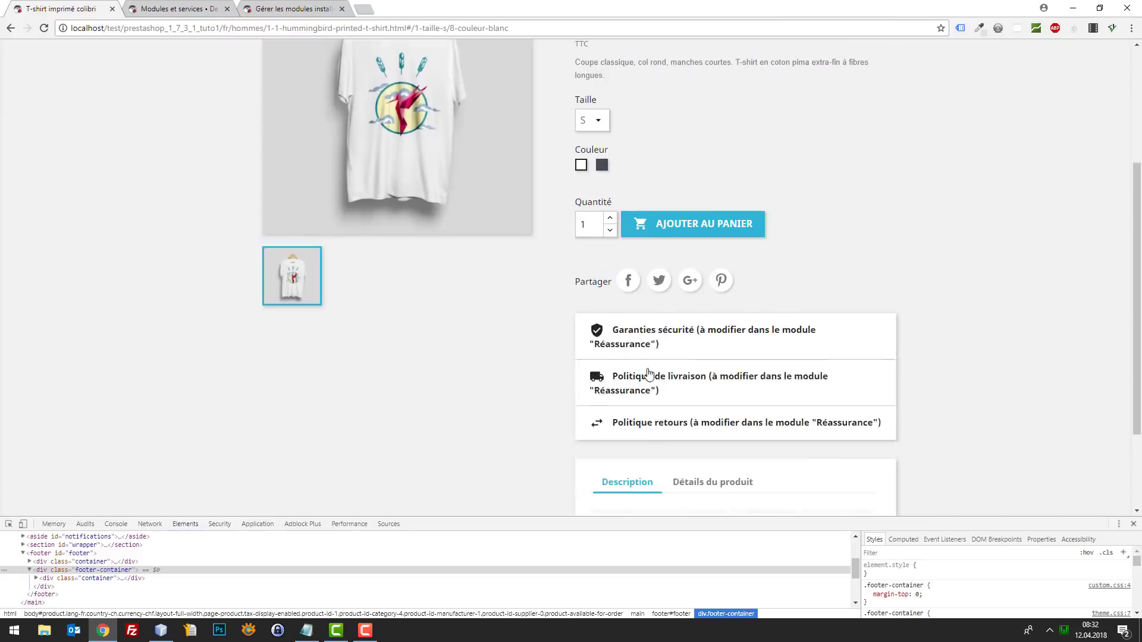
scroll(648, 374, down, 2)
click(292, 7)
text(rass)
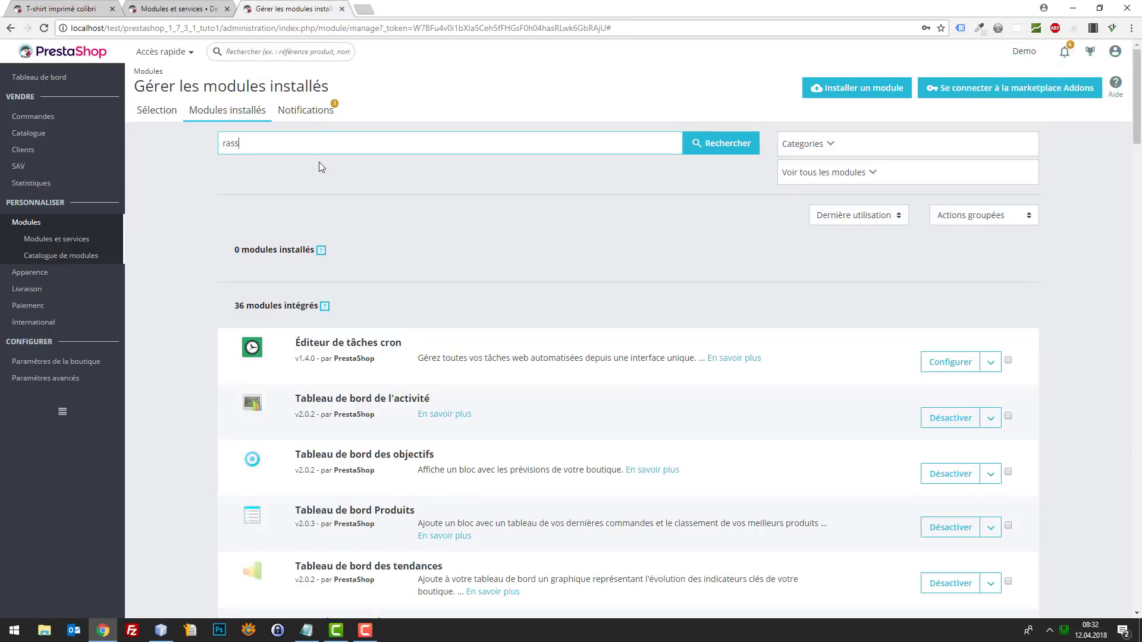
key(Return)
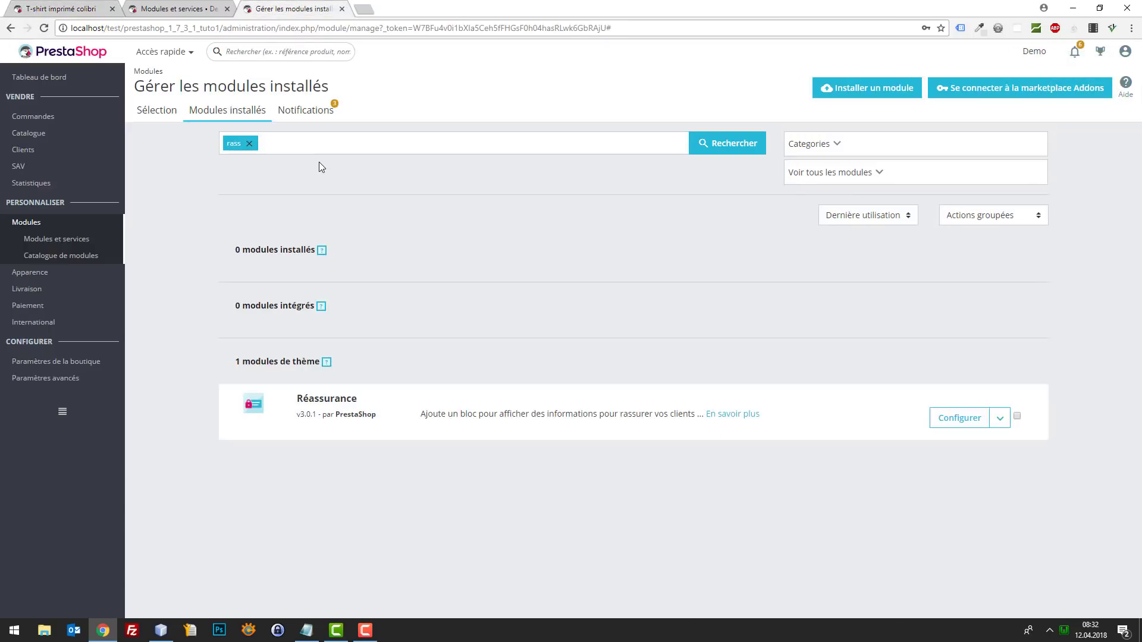
click(999, 419)
click(1011, 462)
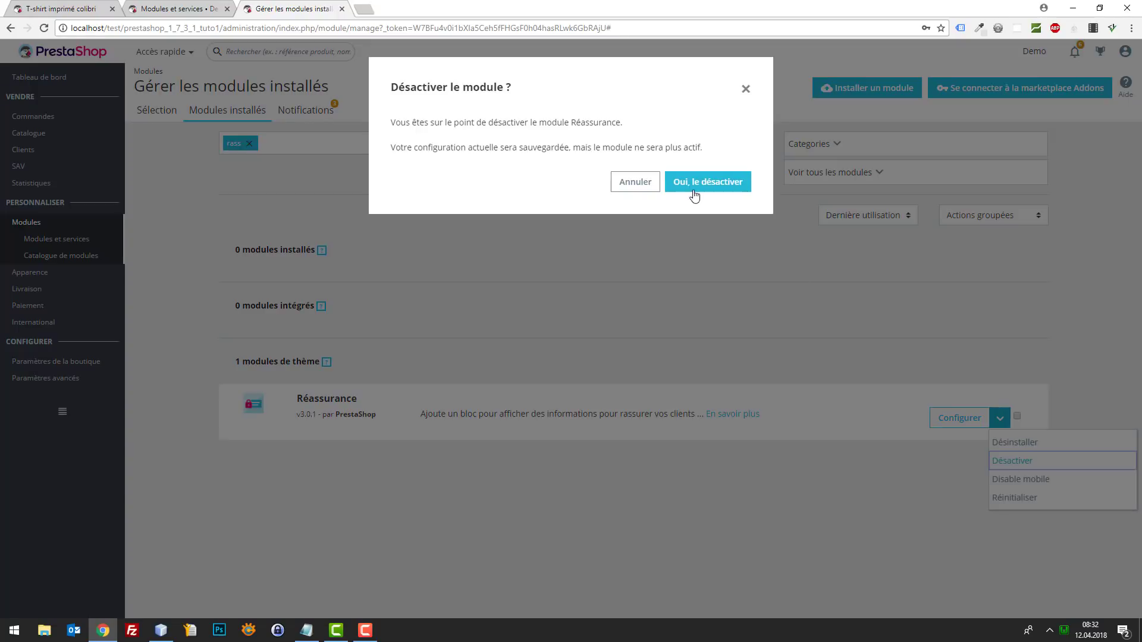
click(692, 189)
- Reload the T-shirt product page, then search the installed modules for 'social'
click(66, 8)
key(F5)
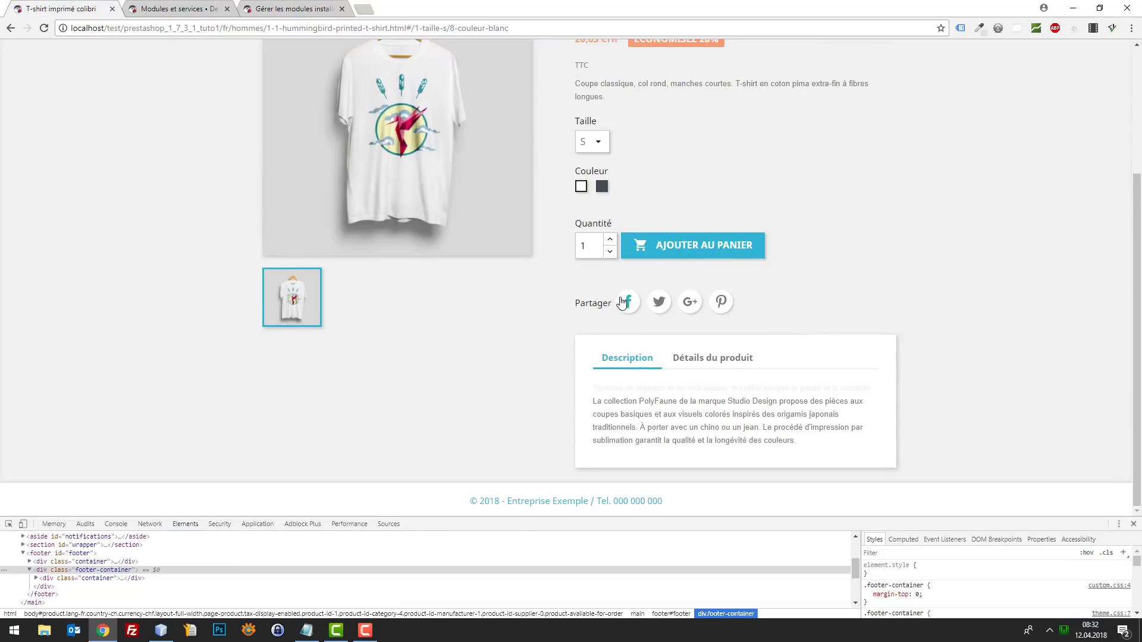
click(278, 7)
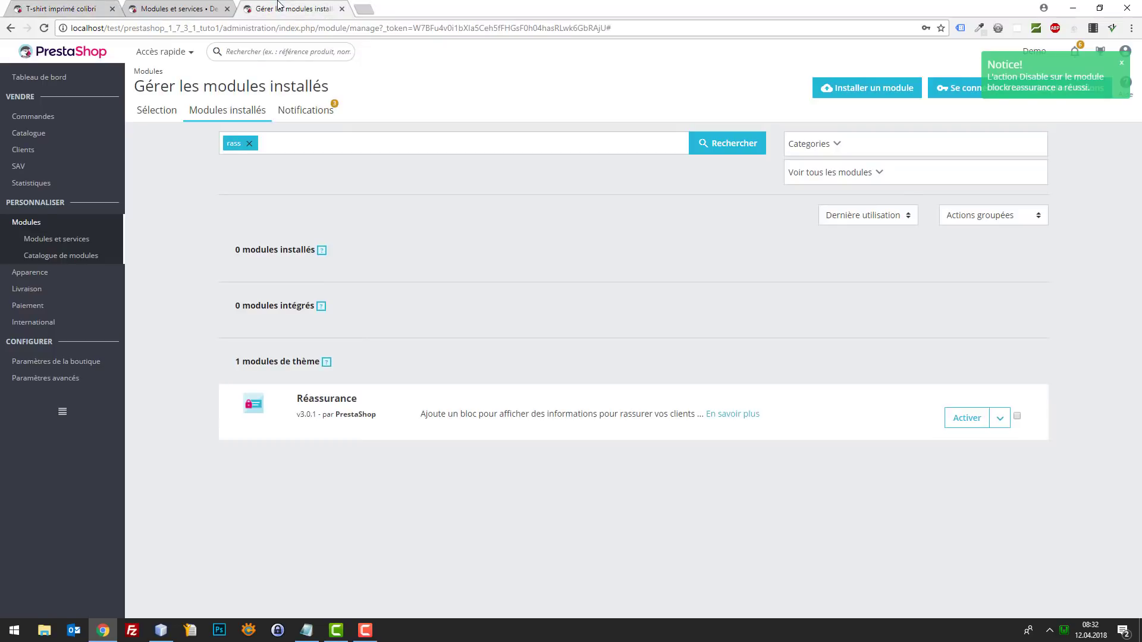
click(249, 143)
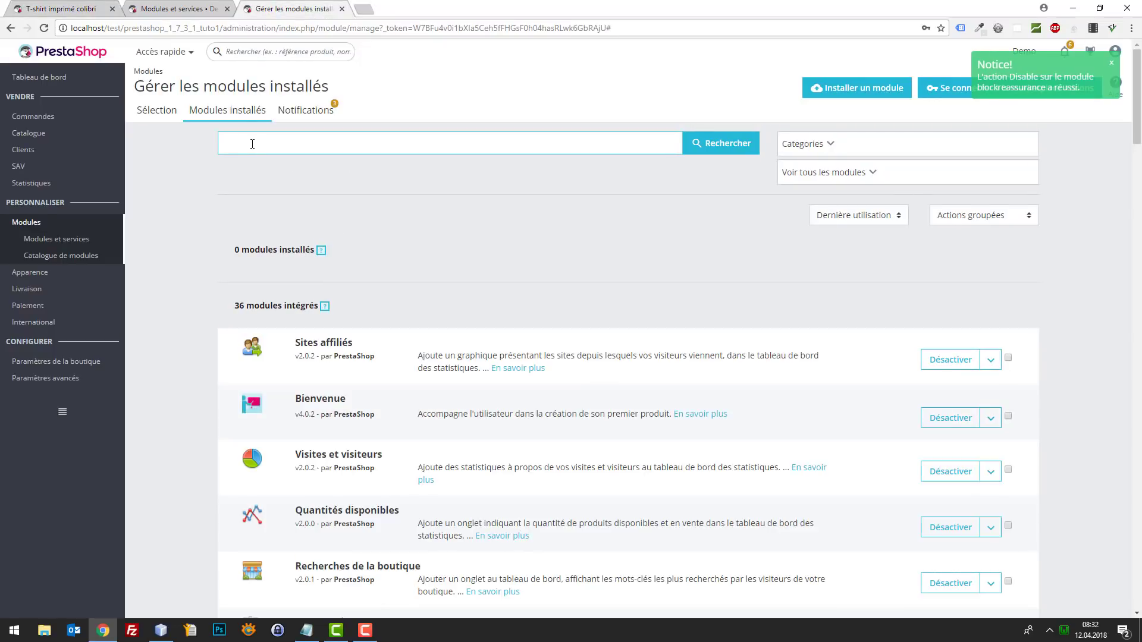
key(BackSpace)
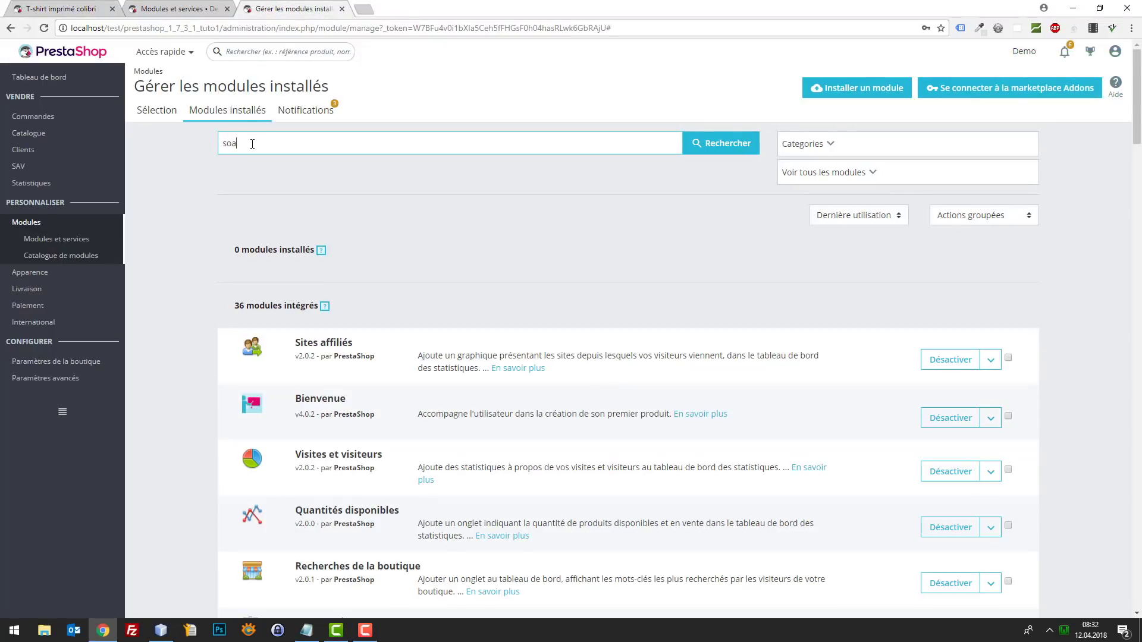
text(social)
key(Return)
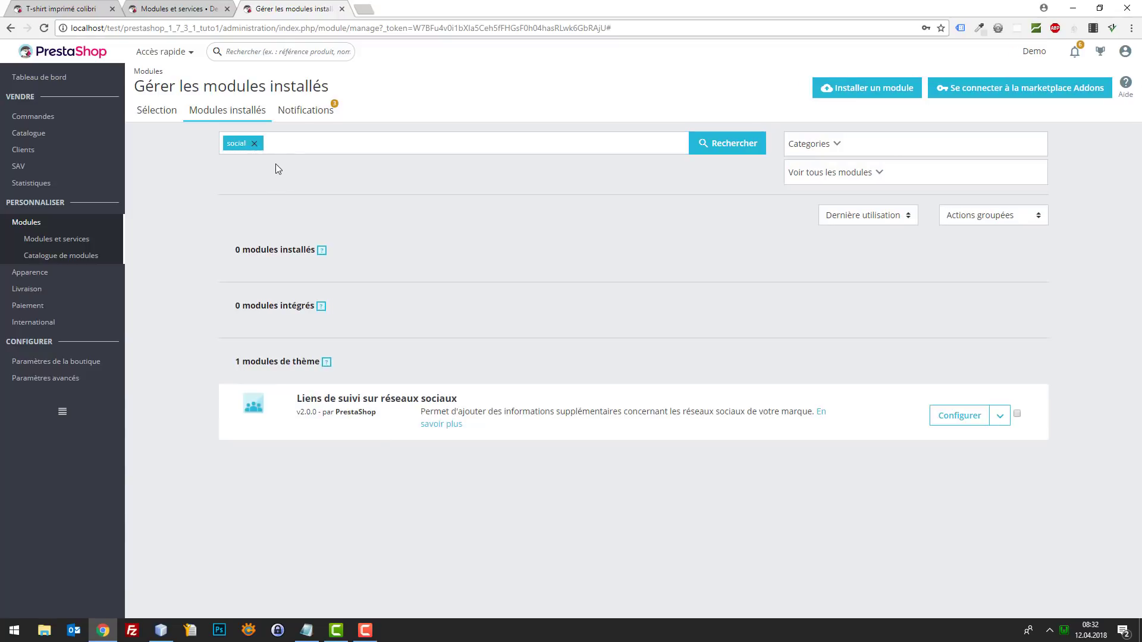
- Search the modules for 'partage' and disable the sharing-buttons module
click(255, 143)
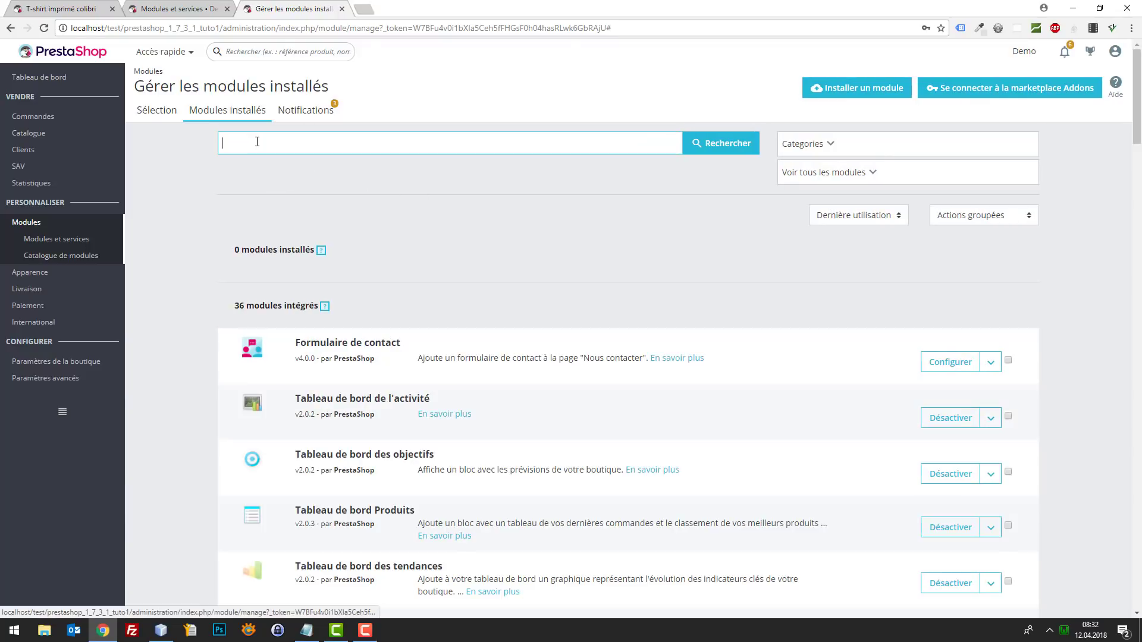
text(résea)
key(ctrl+a)
text(par)
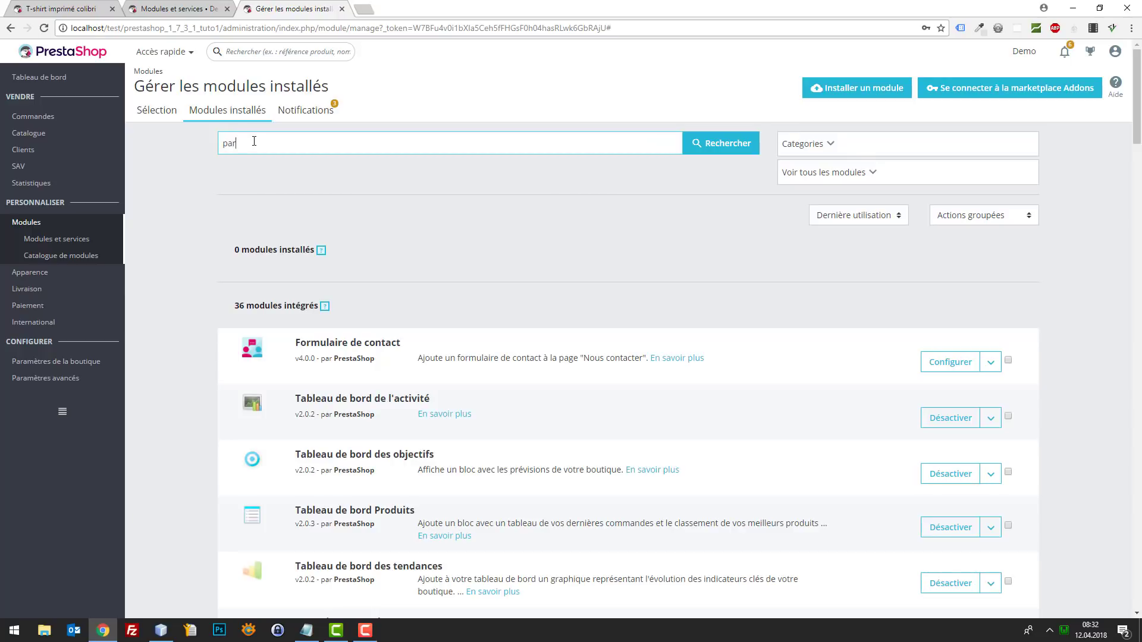
text(tage)
key(Return)
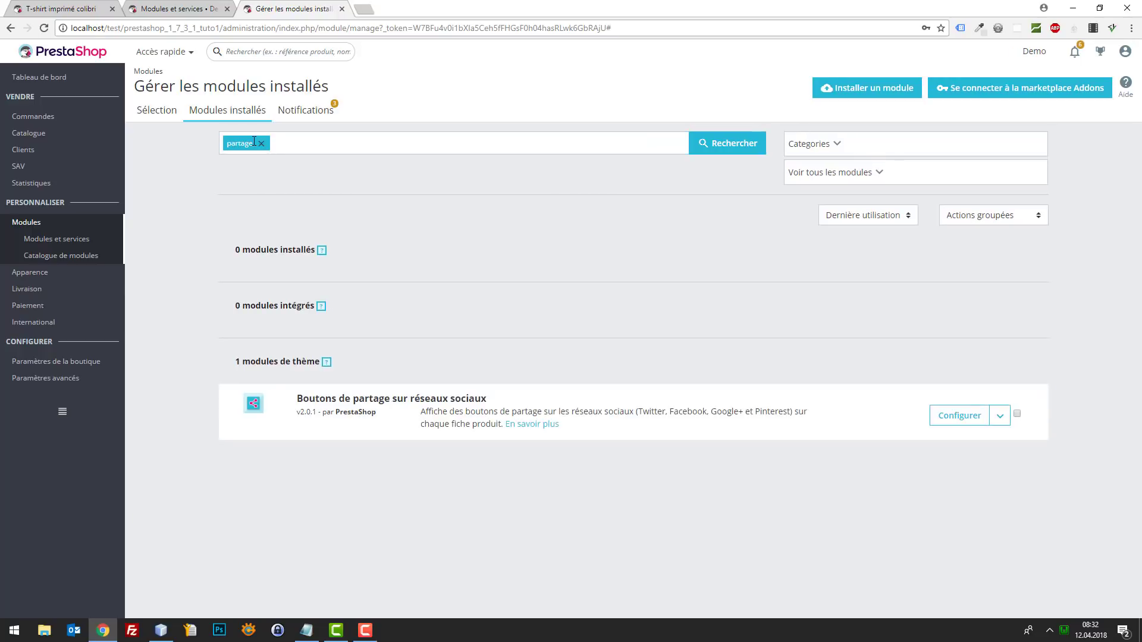
click(1008, 417)
click(1011, 458)
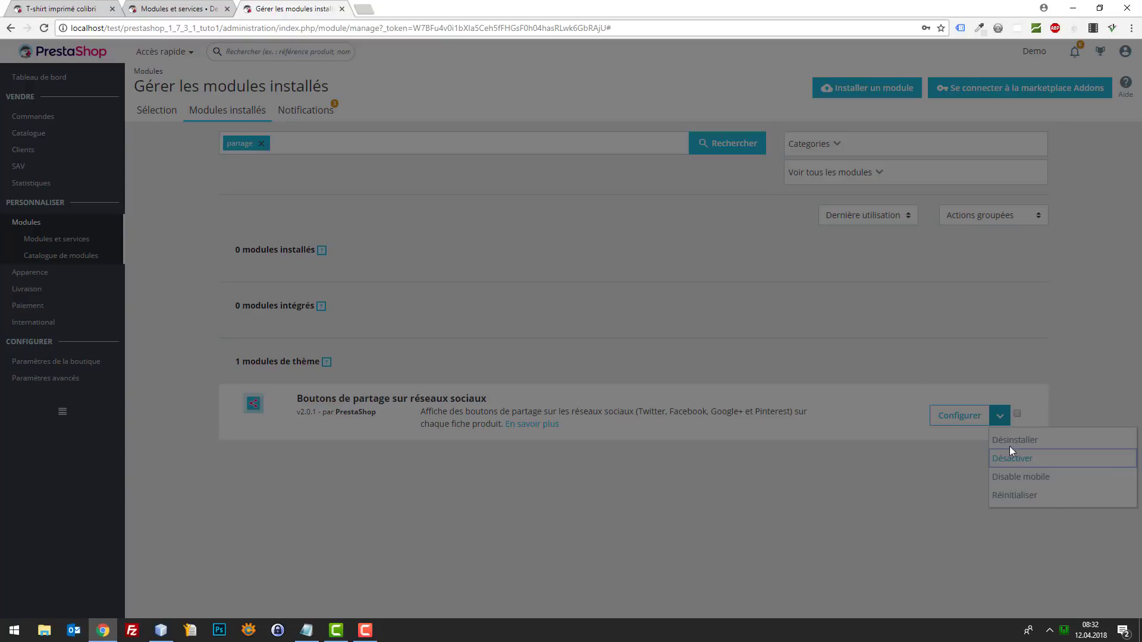
click(712, 184)
click(52, 7)
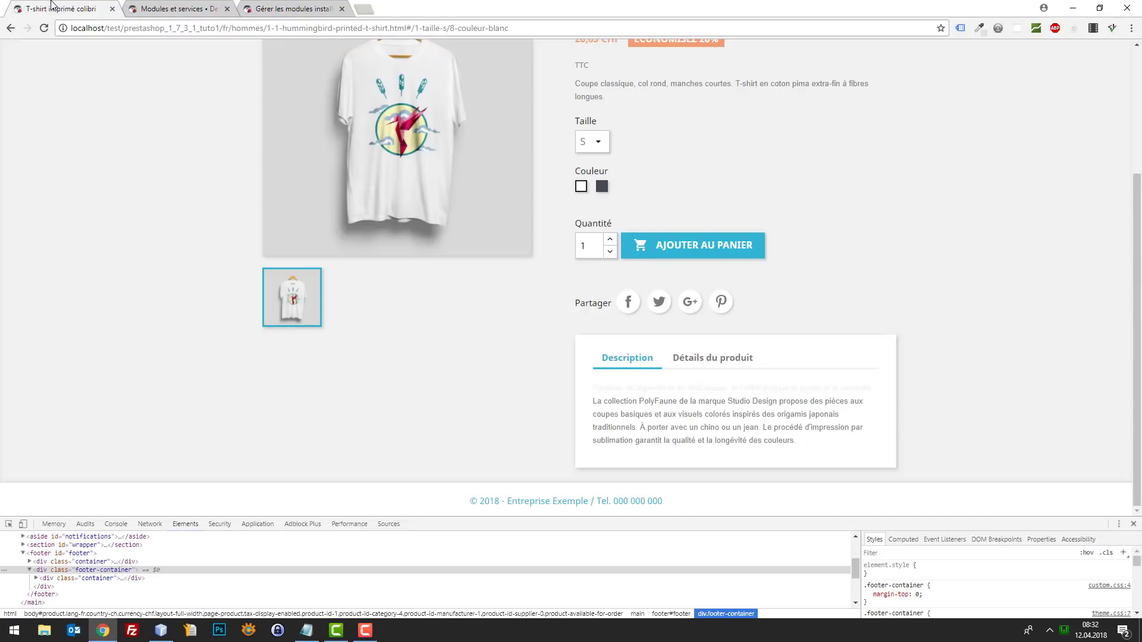
- Reload the T-shirt page and scroll through it to confirm the reassurance and sharing blocks are gone
key(F5)
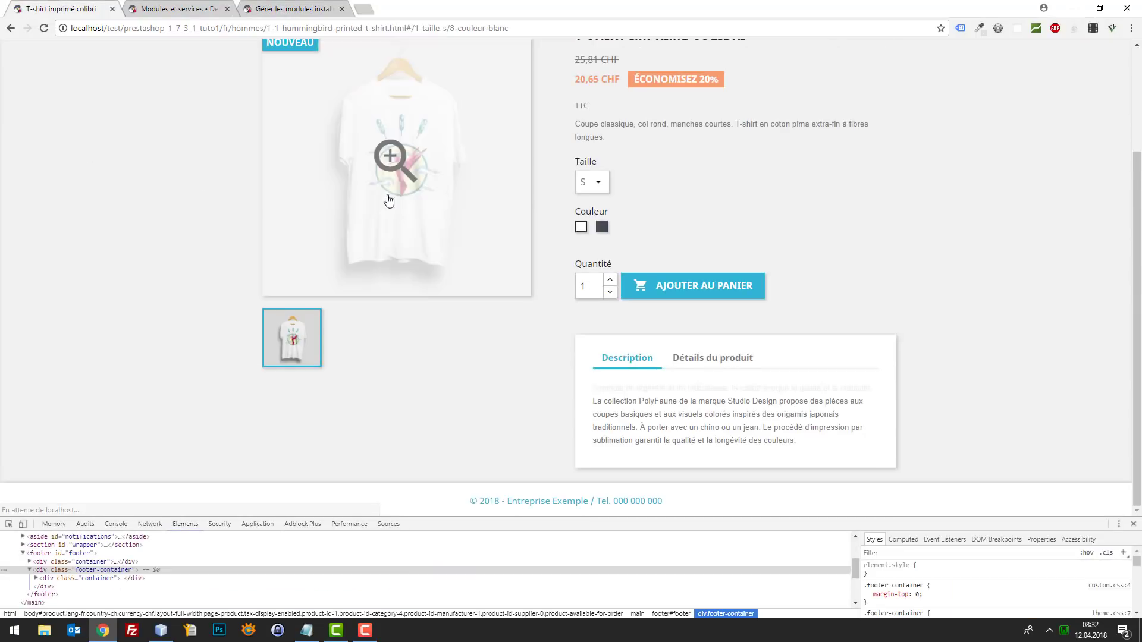
click(272, 9)
click(30, 6)
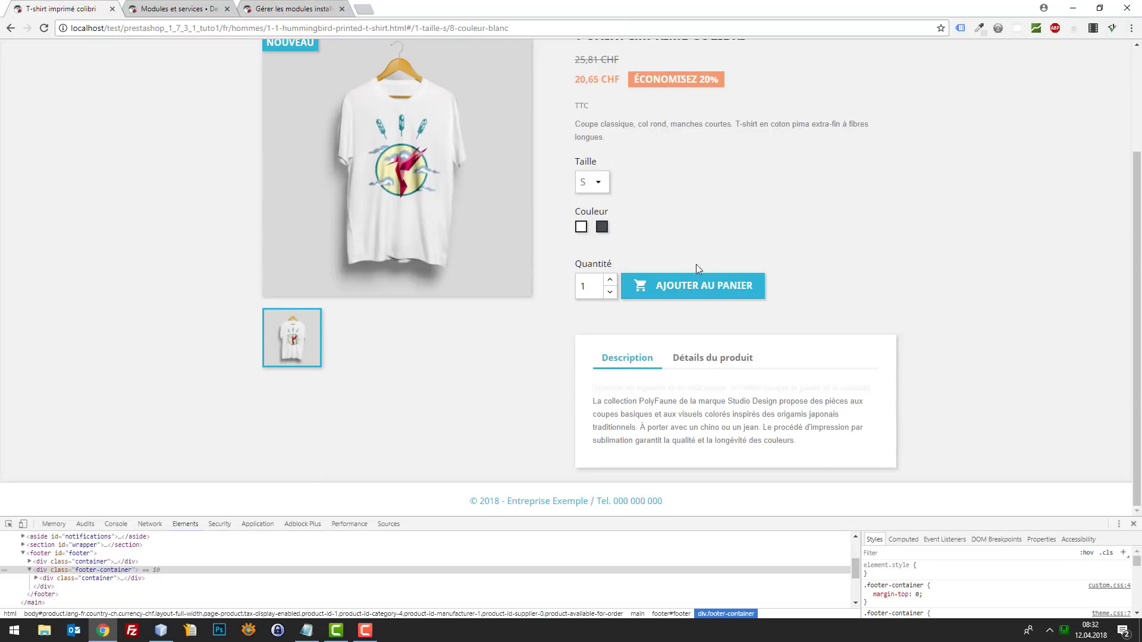
scroll(803, 265, up, 3)
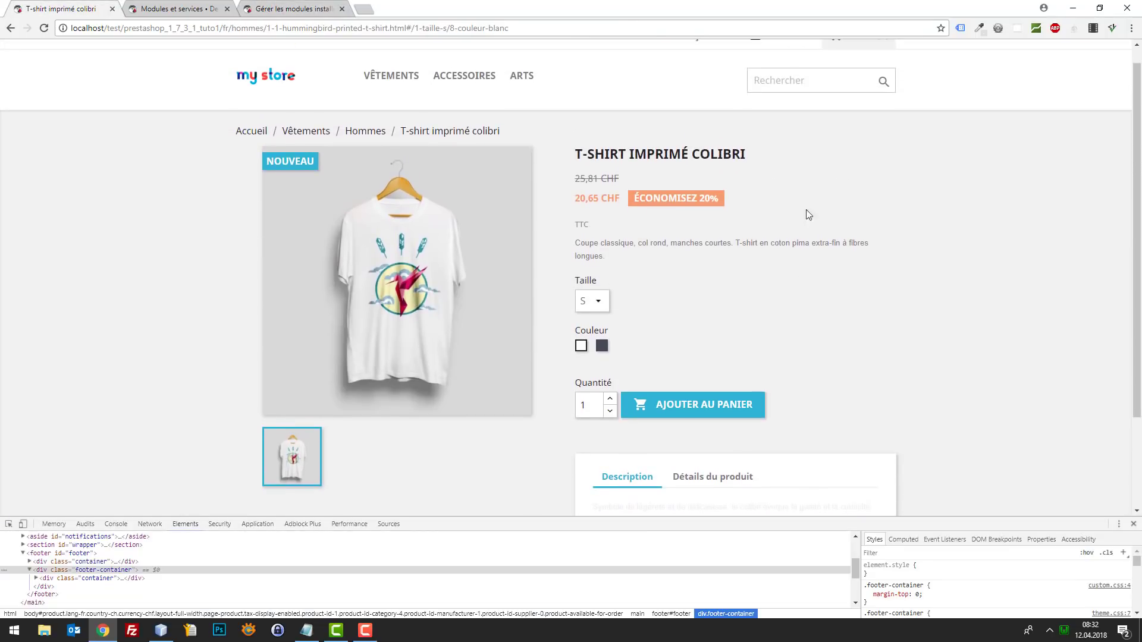
scroll(837, 213, down, 2)
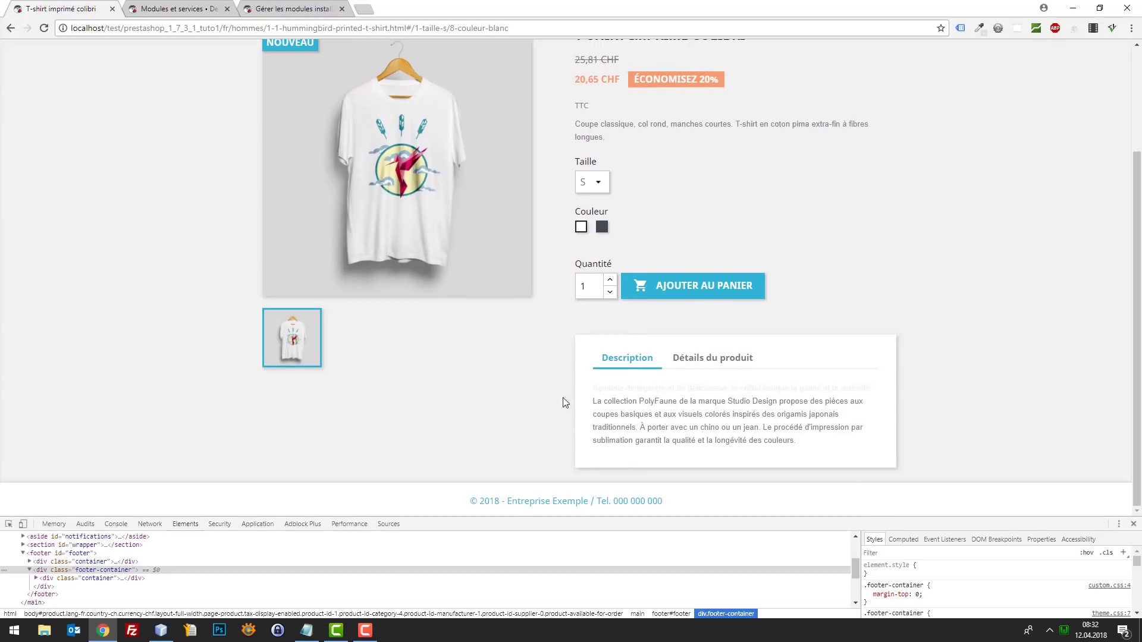
scroll(769, 361, up, 2)
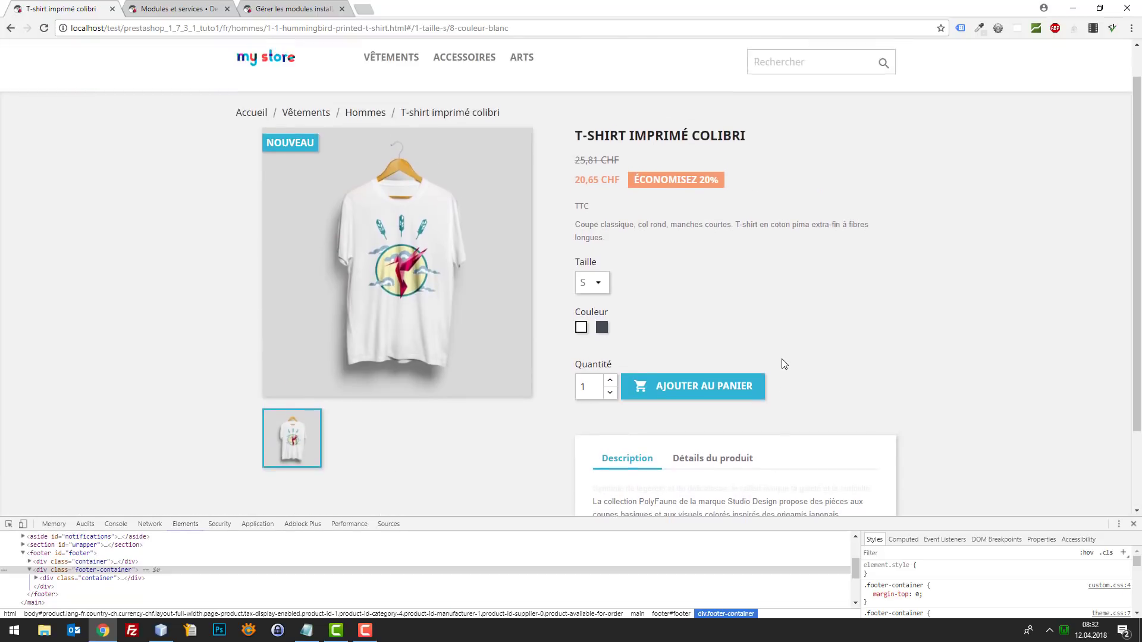
scroll(715, 337, down, 2)
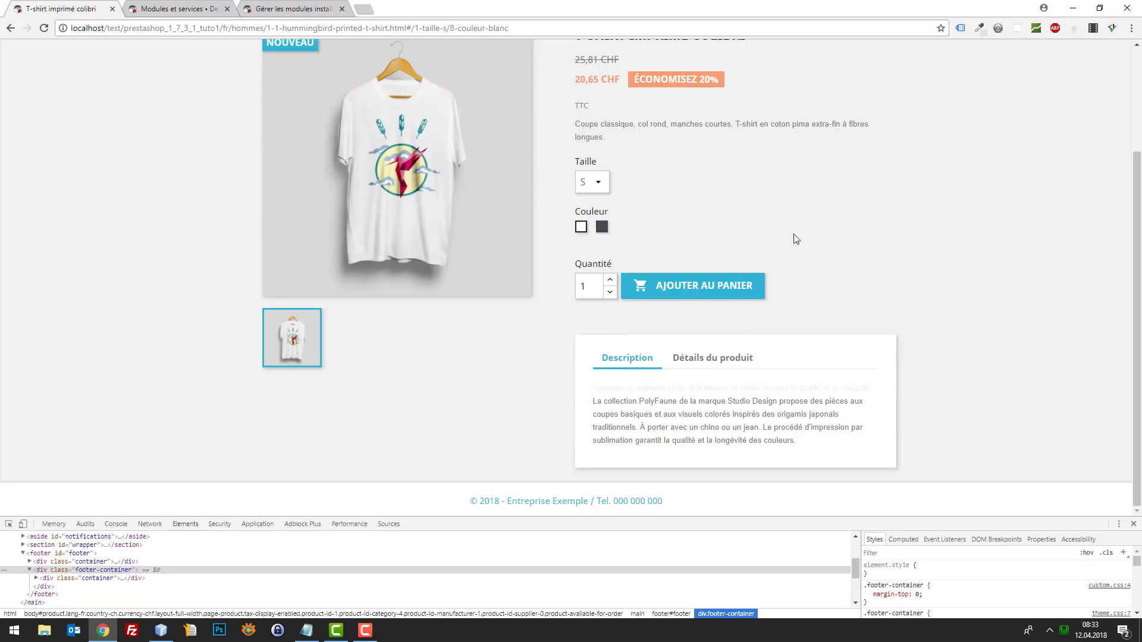
scroll(774, 229, up, 2)
scroll(760, 276, up, 1)
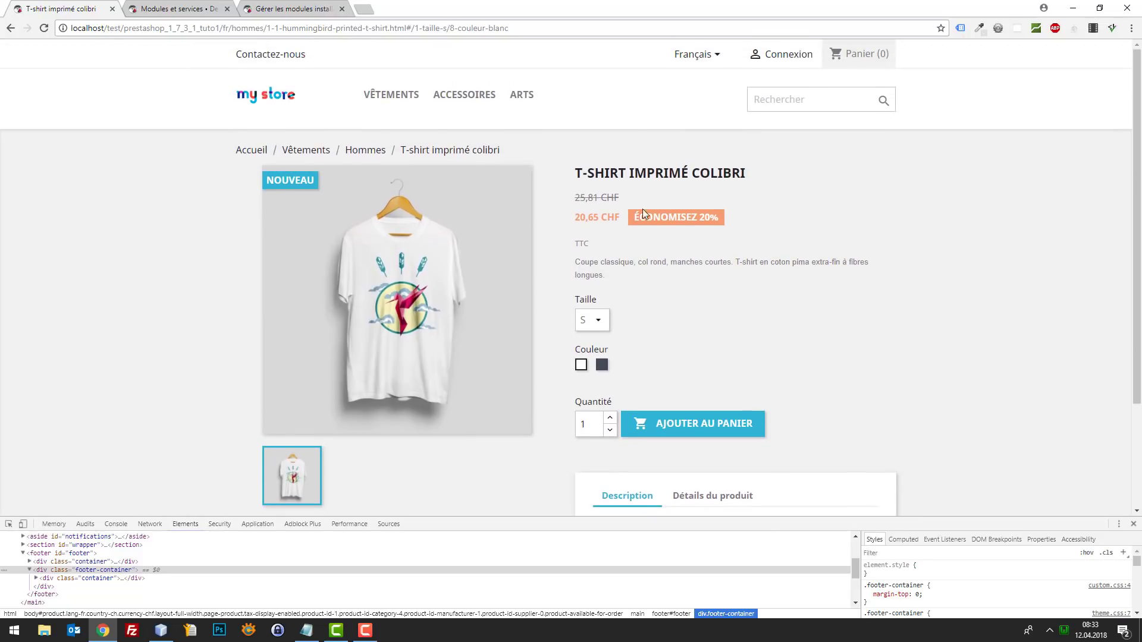
scroll(696, 294, down, 2)
scroll(693, 301, up, 3)
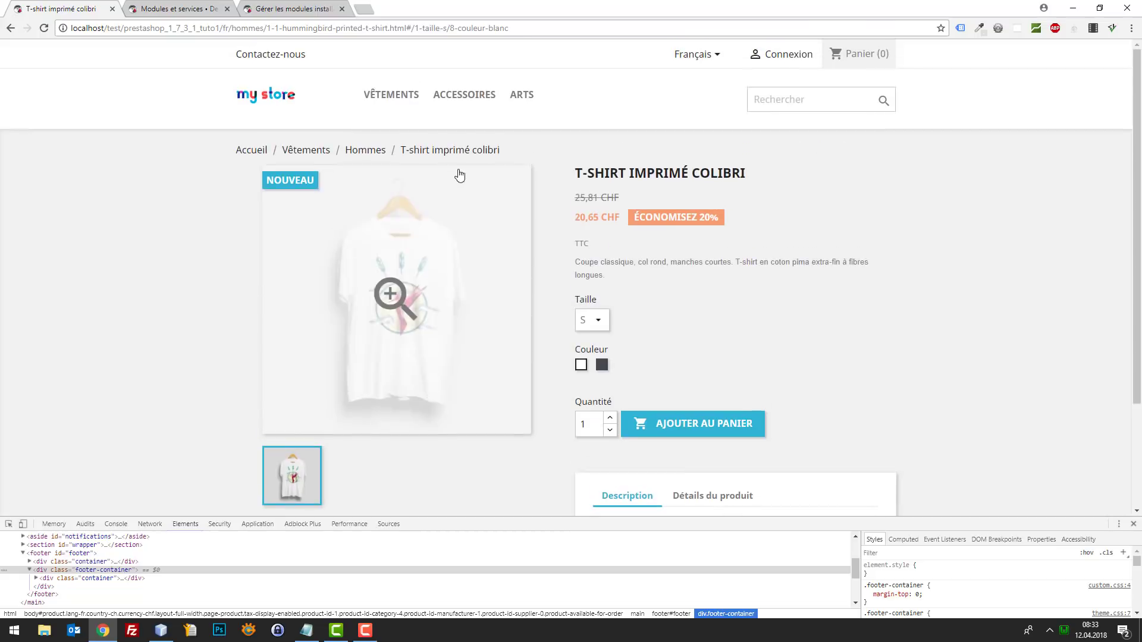
- Browse the categories to the Pull Imprimé Colibri and add it to the cart
click(404, 104)
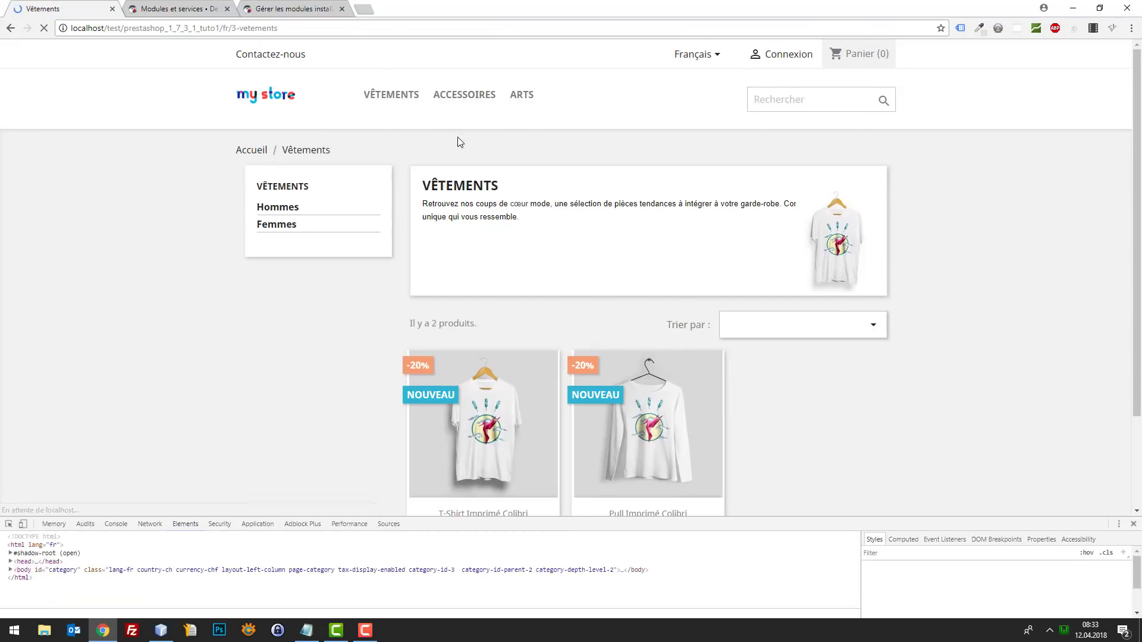
scroll(511, 214, down, 2)
scroll(568, 291, up, 1)
scroll(568, 291, up, 1)
click(452, 100)
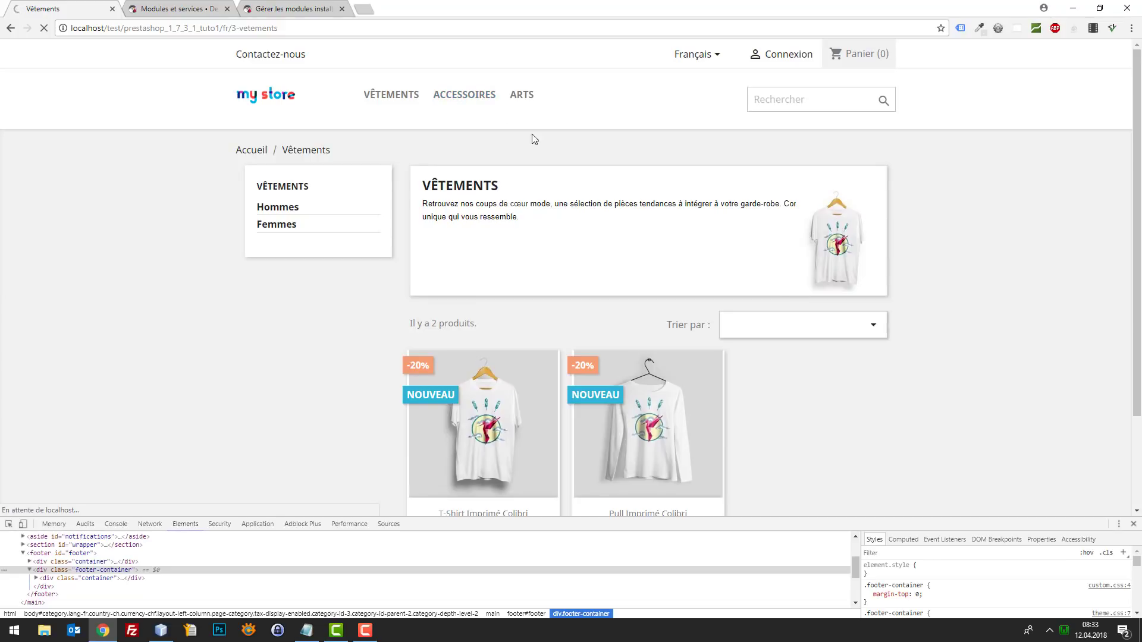
scroll(471, 230, down, 2)
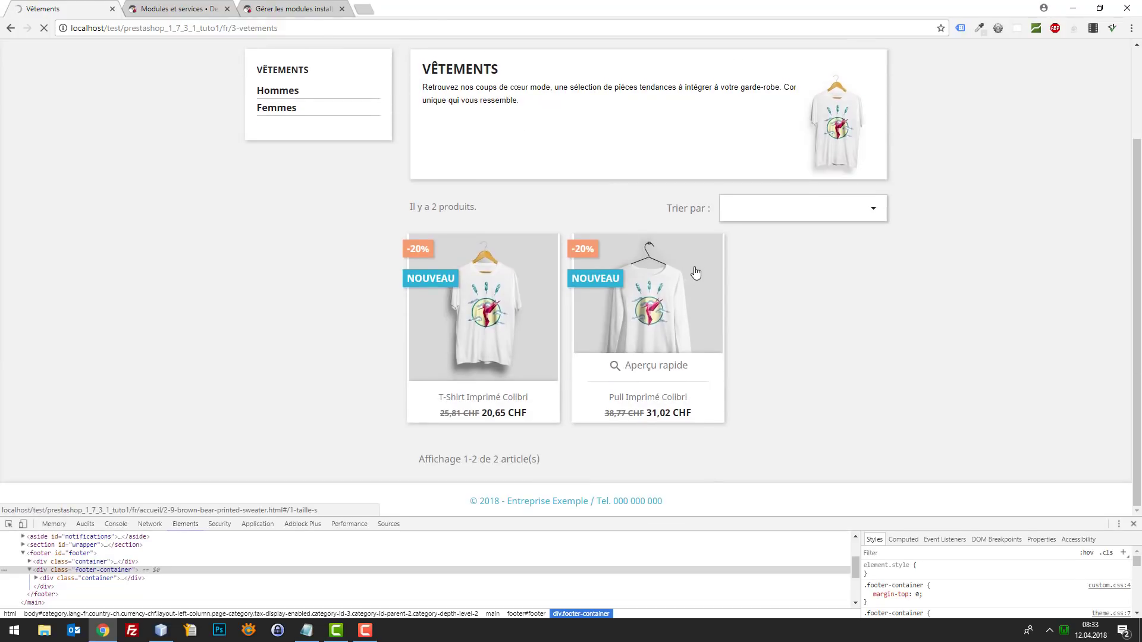
click(696, 272)
scroll(675, 297, down, 1)
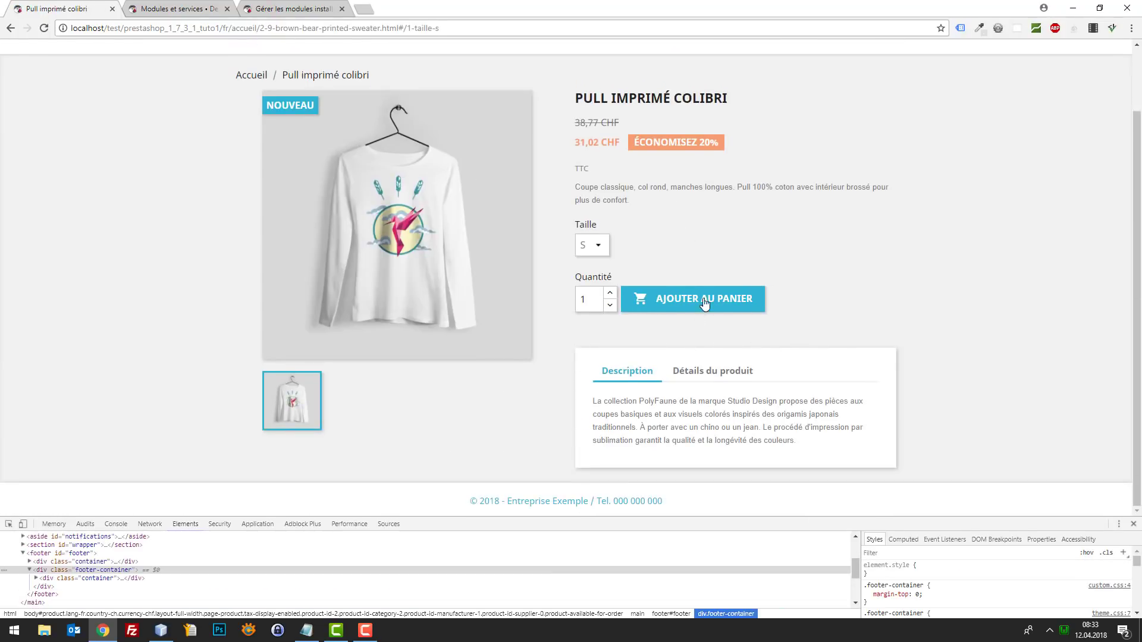
scroll(713, 300, up, 1)
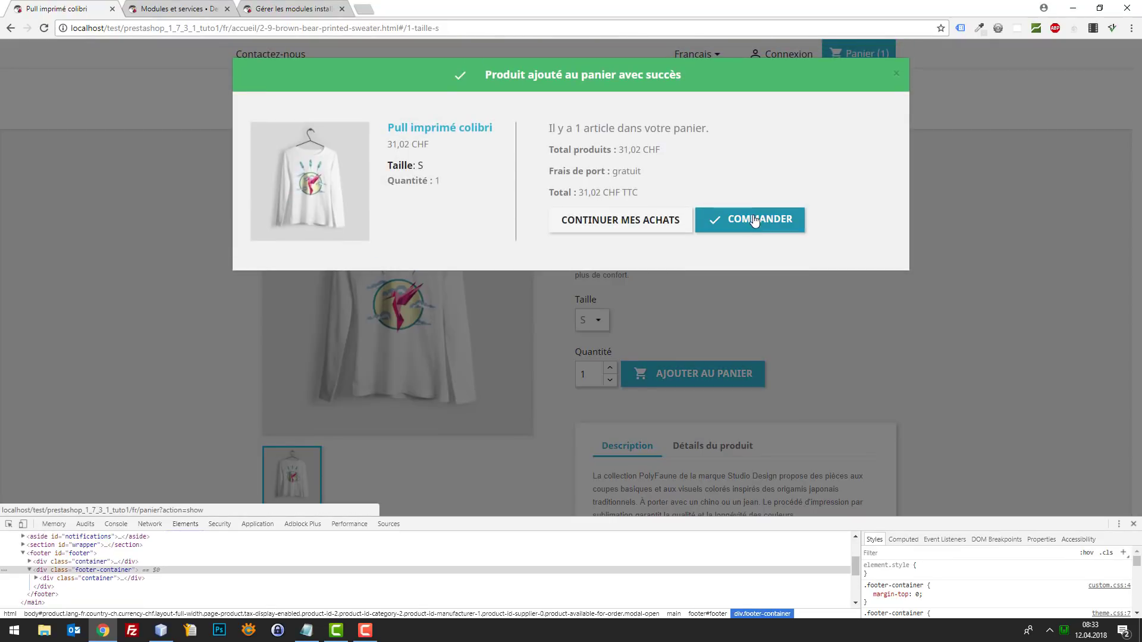
click(754, 220)
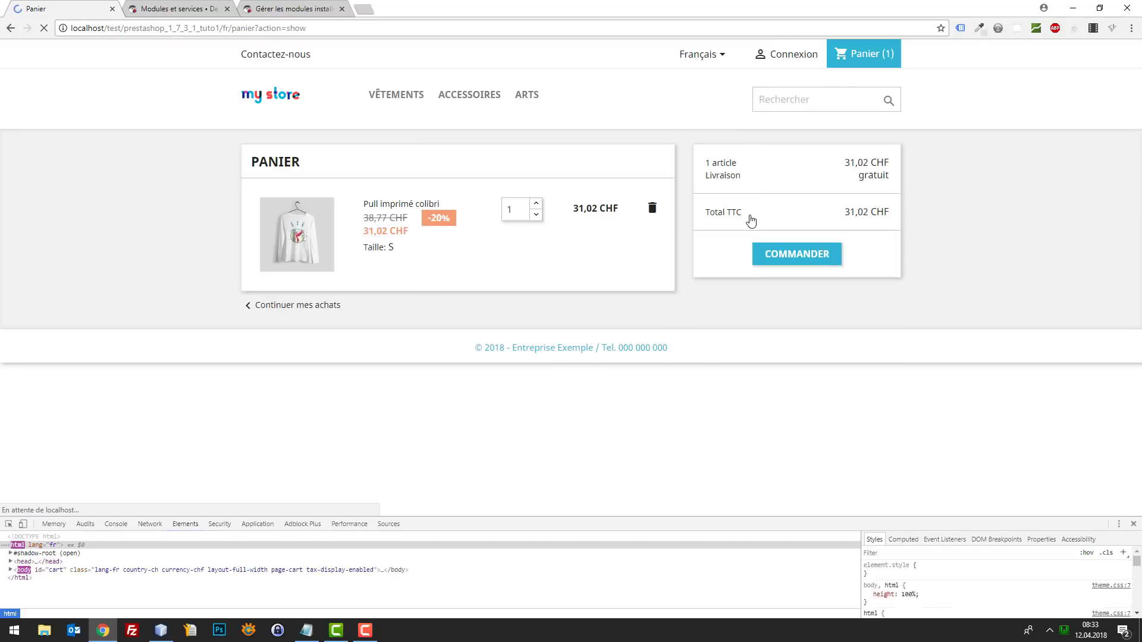
- Proceed to checkout, then bring up the back office's Clients customer settings
click(811, 262)
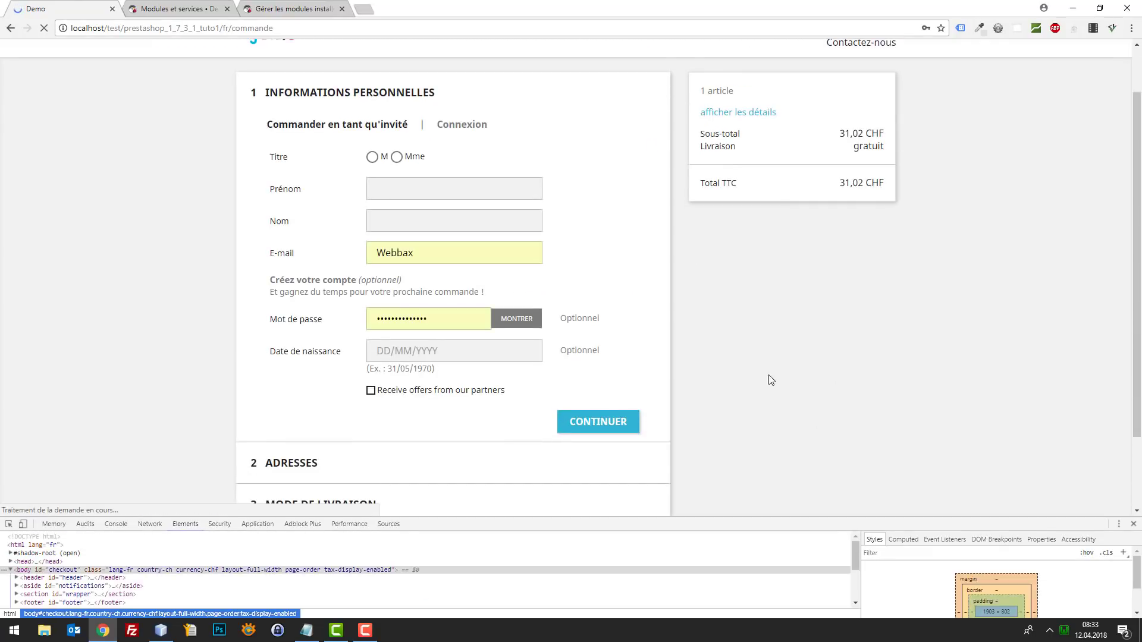
scroll(488, 252, down, 3)
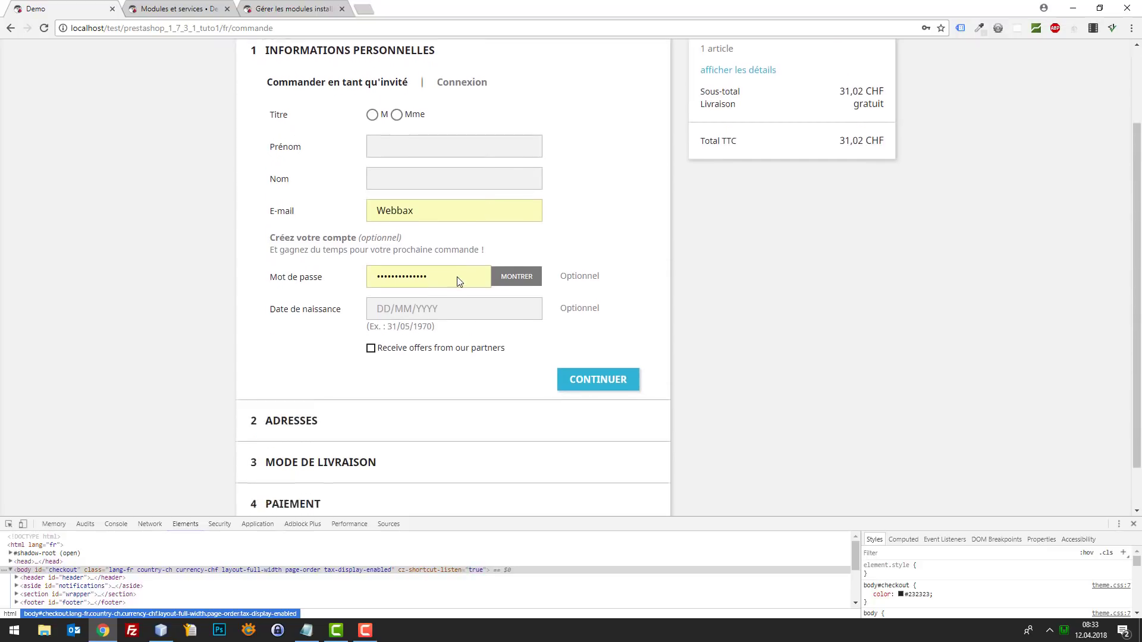
click(178, 10)
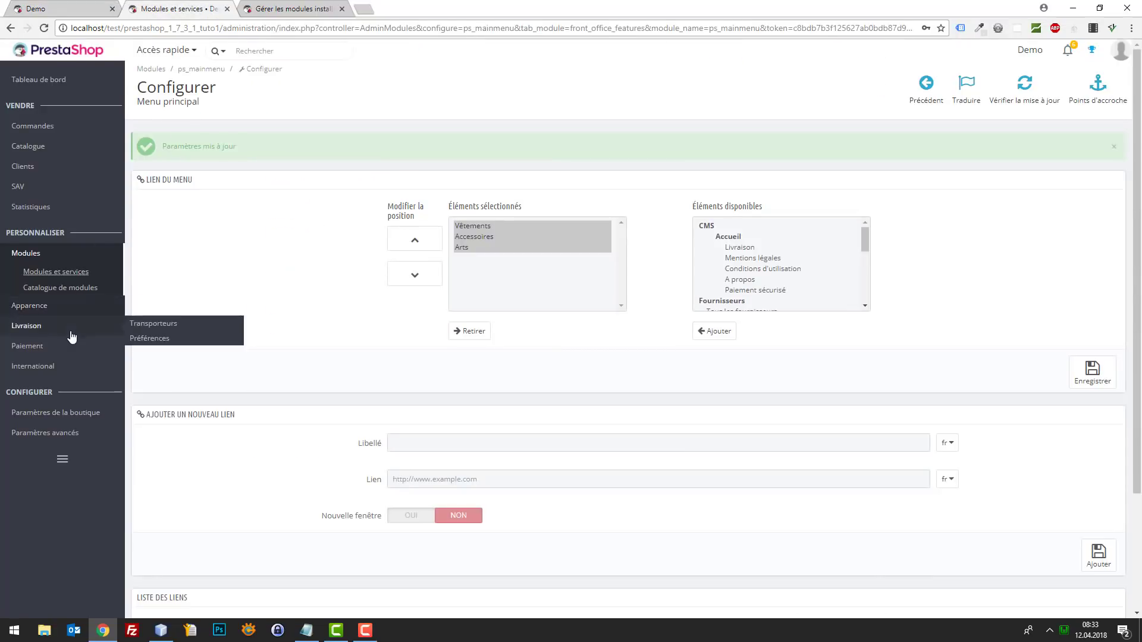
mouse_move(95, 419)
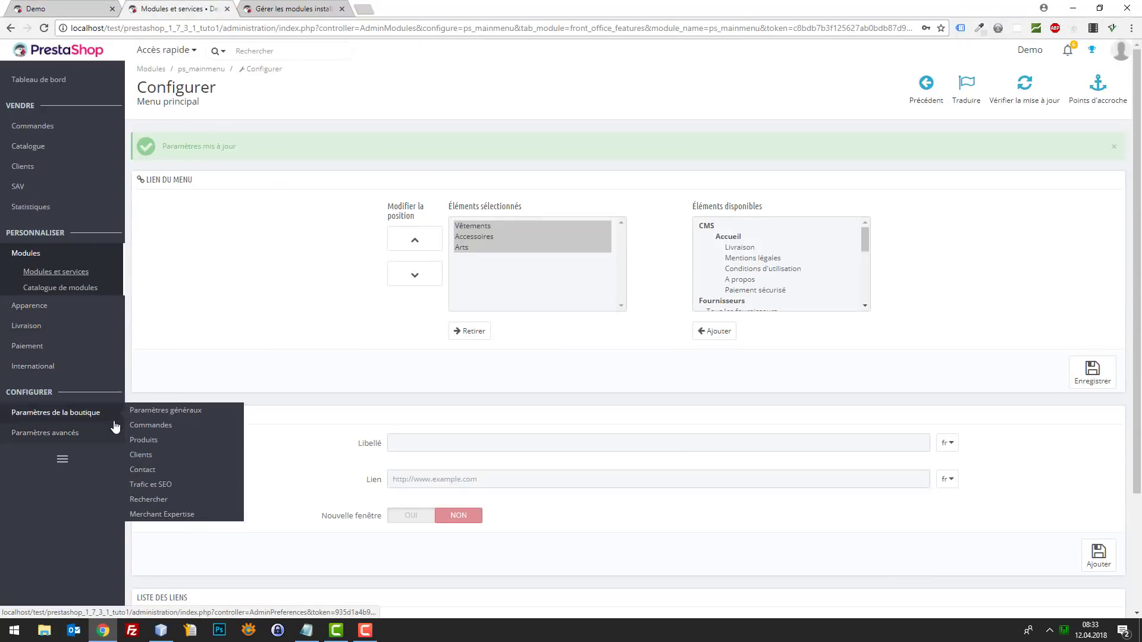
click(152, 456)
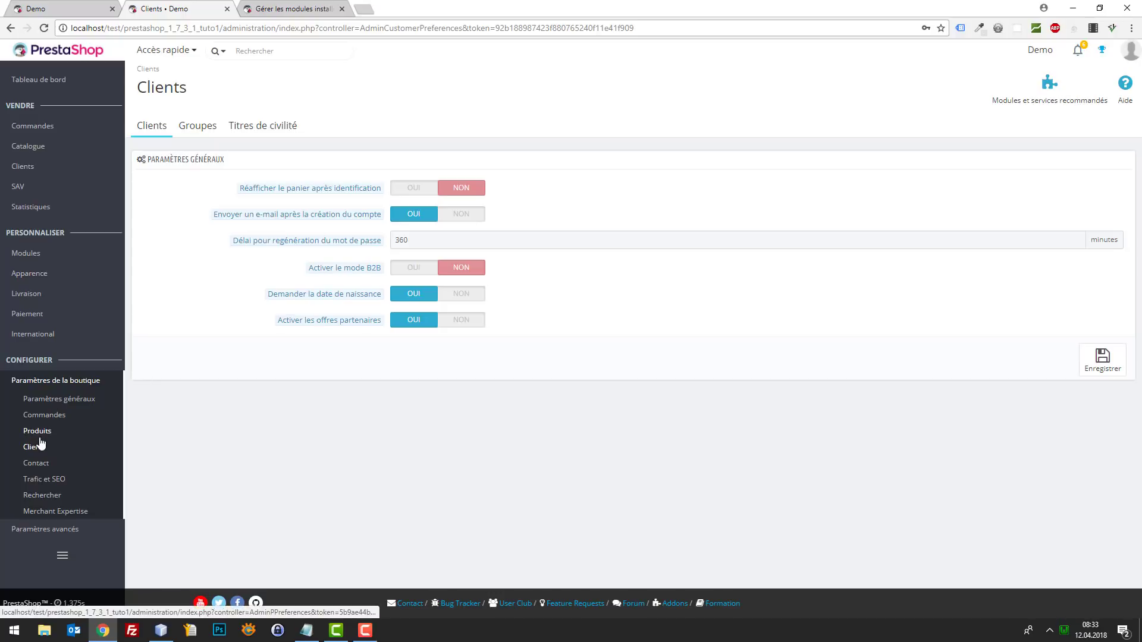
- Set Activer la commande express to NON in the Commandes settings and save
click(49, 418)
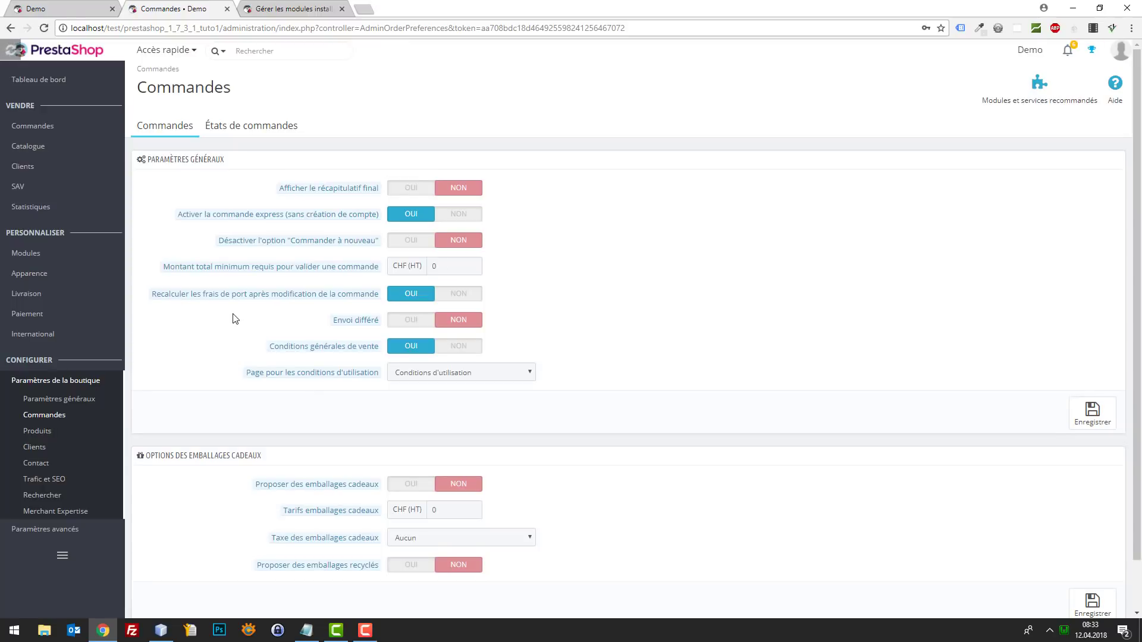
click(467, 216)
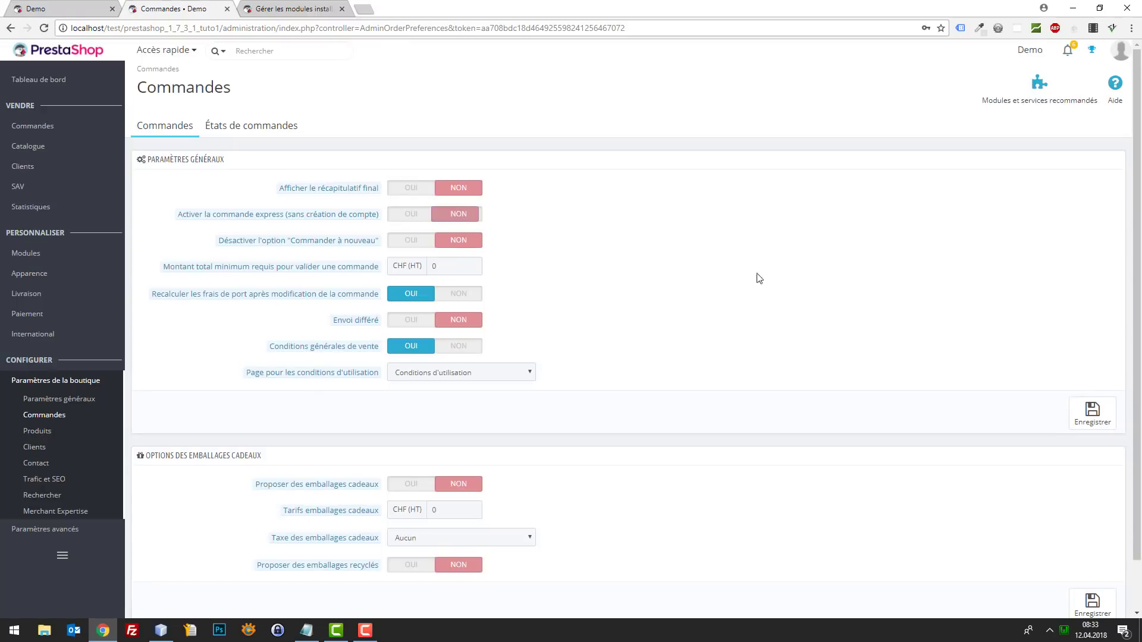
click(1088, 415)
click(111, 12)
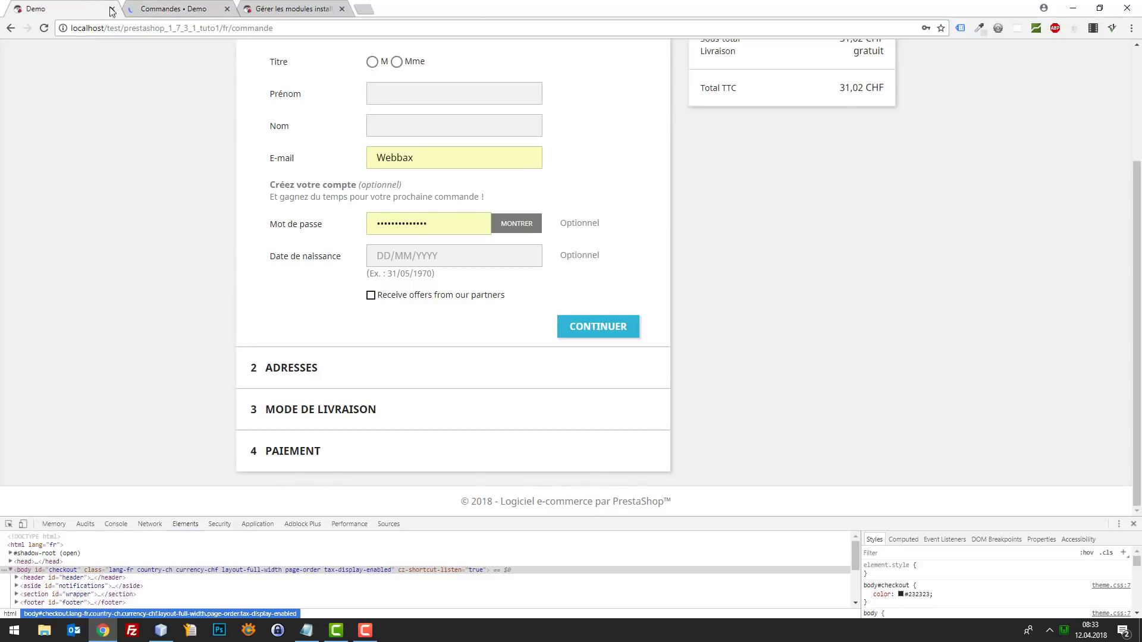
- Reload the checkout and fill in the customer's first name from the suggestion
scroll(143, 158, up, 3)
key(F5)
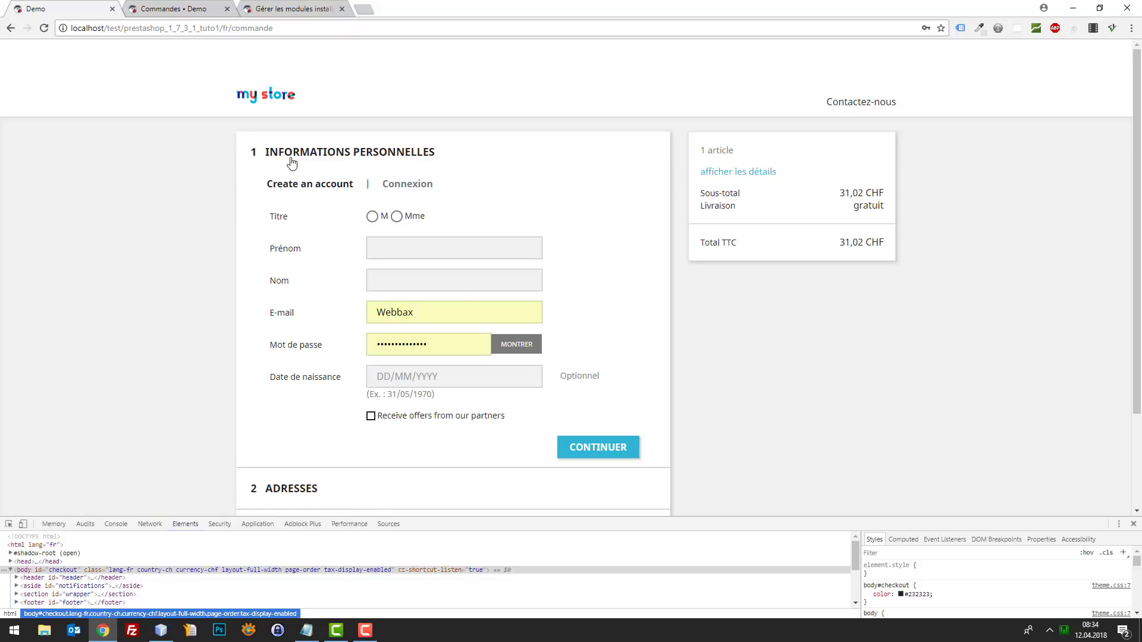
scroll(407, 235, down, 2)
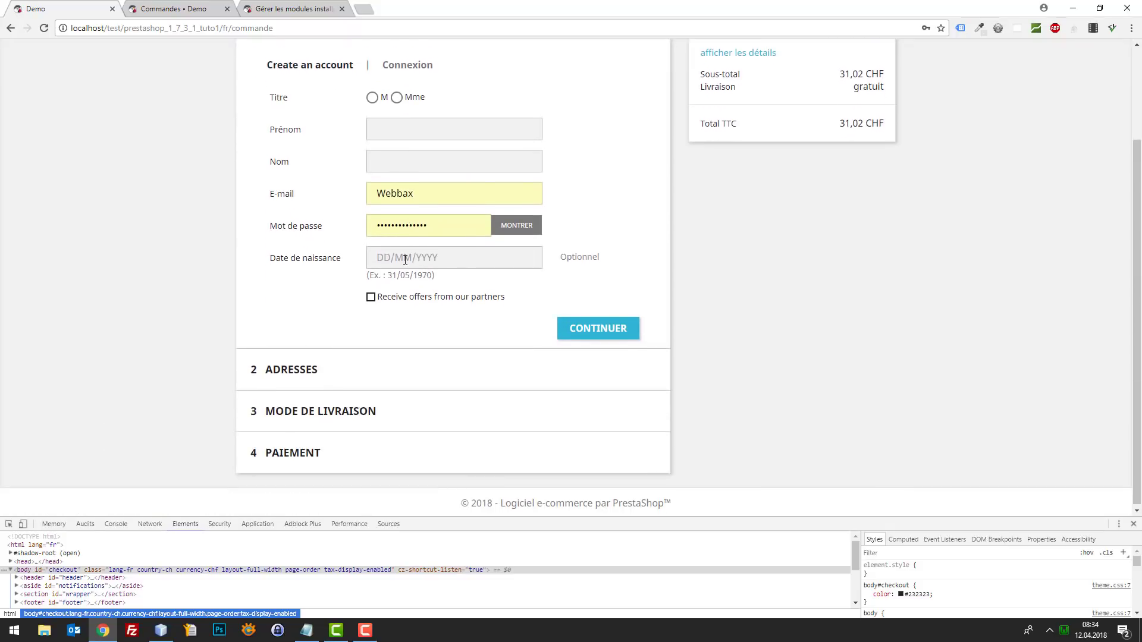
scroll(405, 260, up, 2)
scroll(470, 381, up, 2)
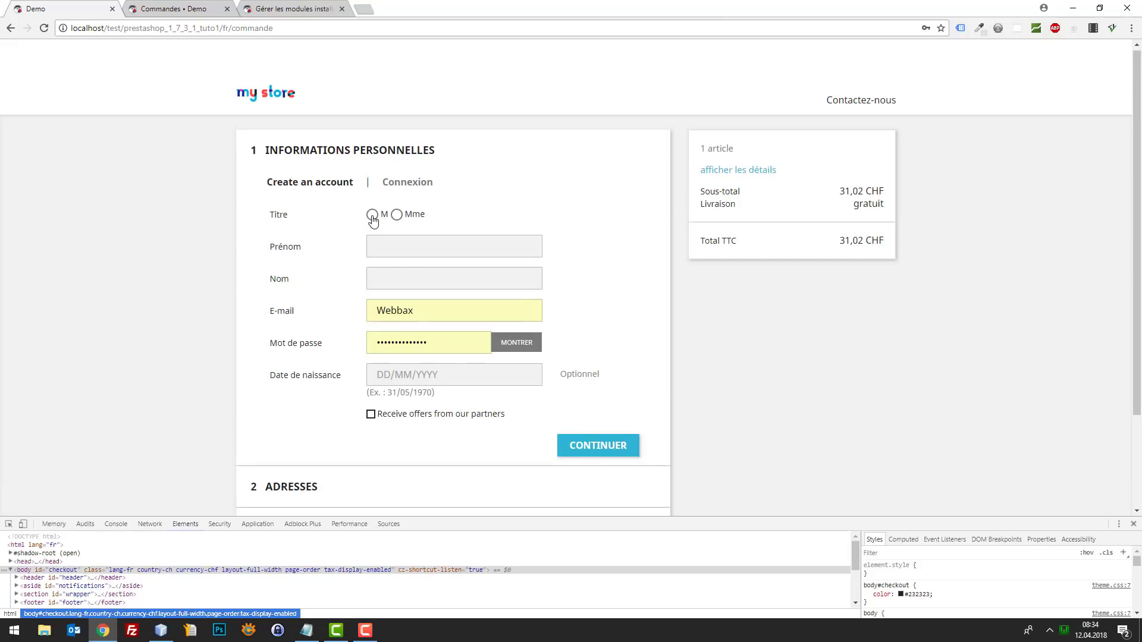
click(412, 244)
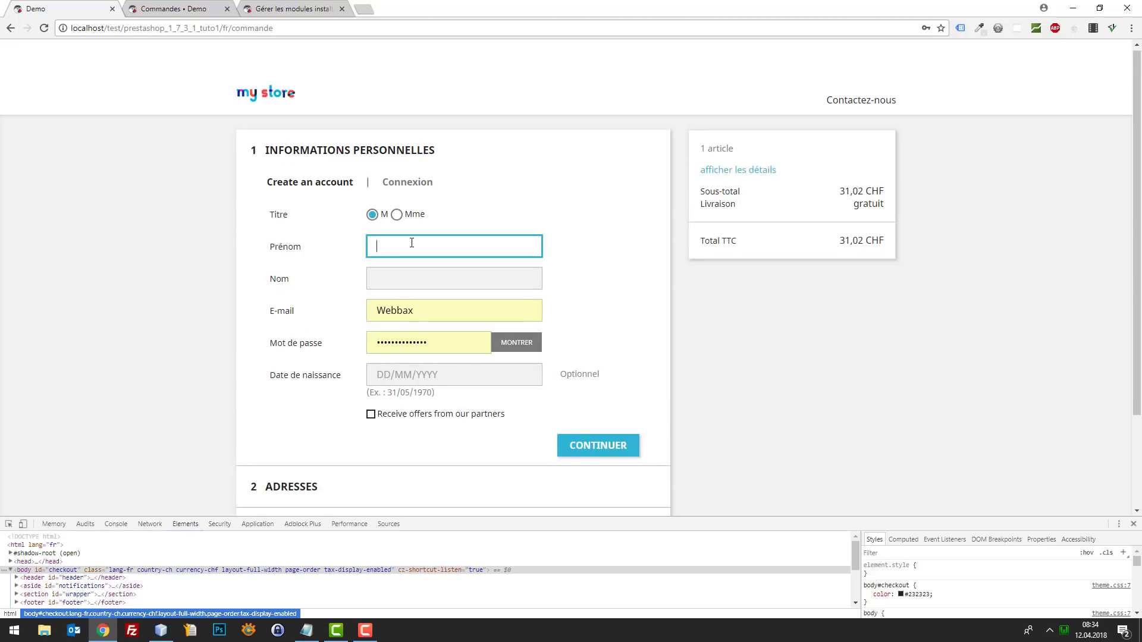
text(G)
click(408, 262)
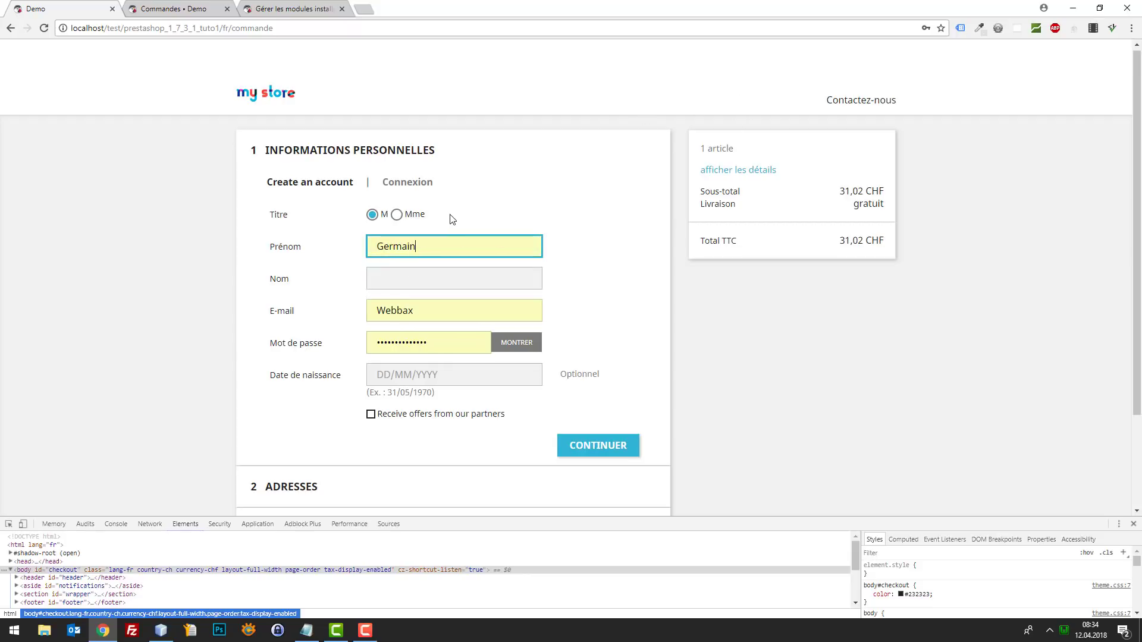
- Enter the customer's last name, e-mail address and account password
key(Tab)
text(Tent)
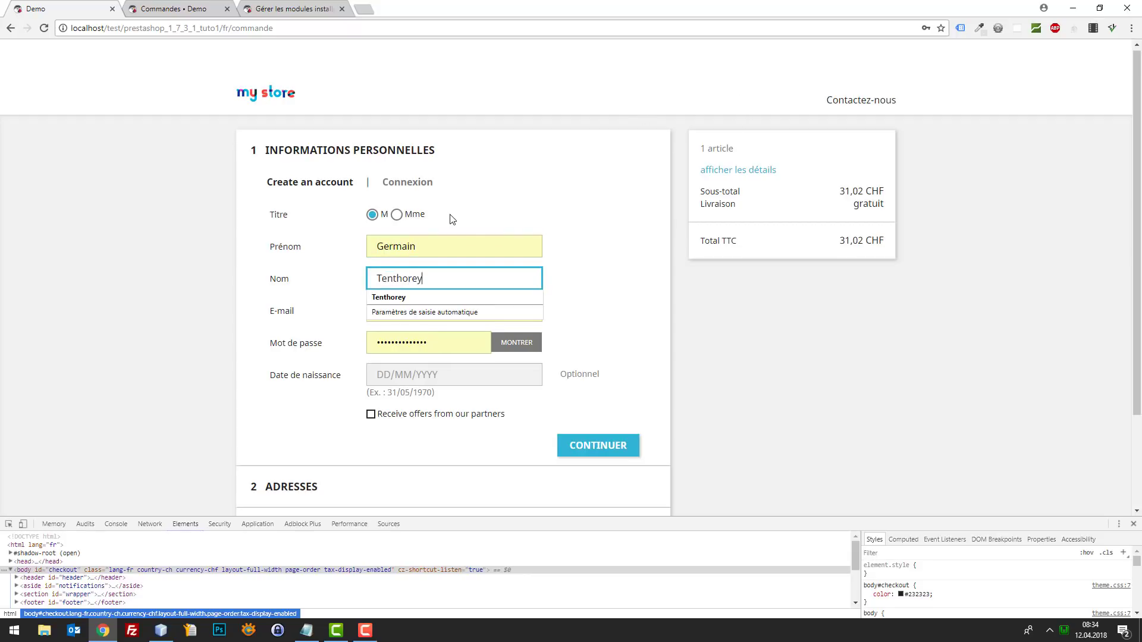
text(horey)
key(Tab)
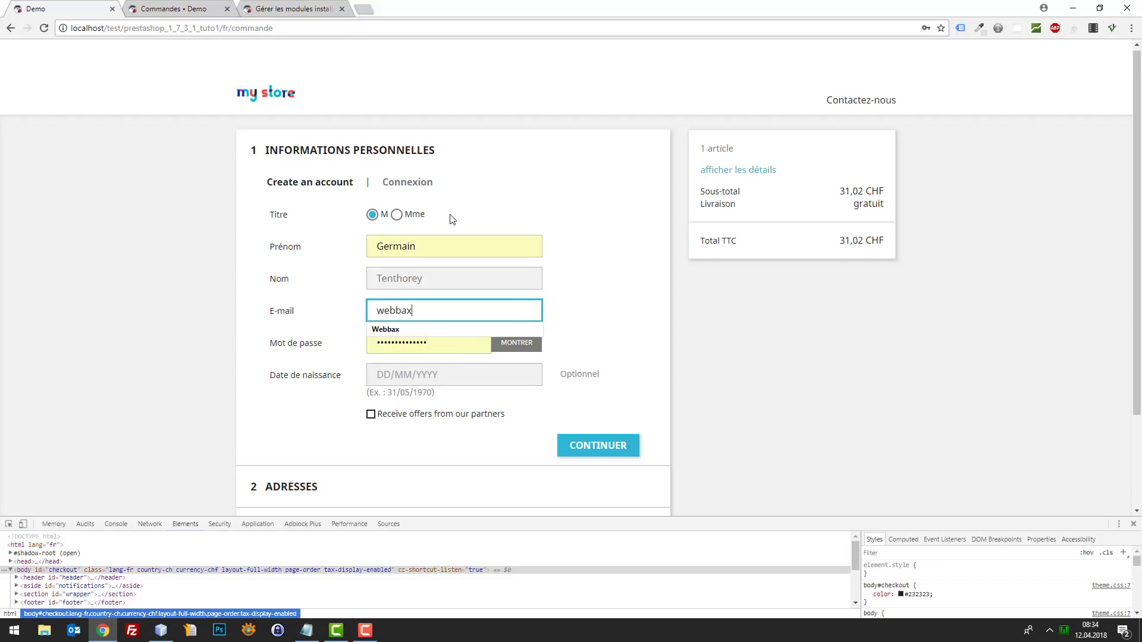
key(Tab)
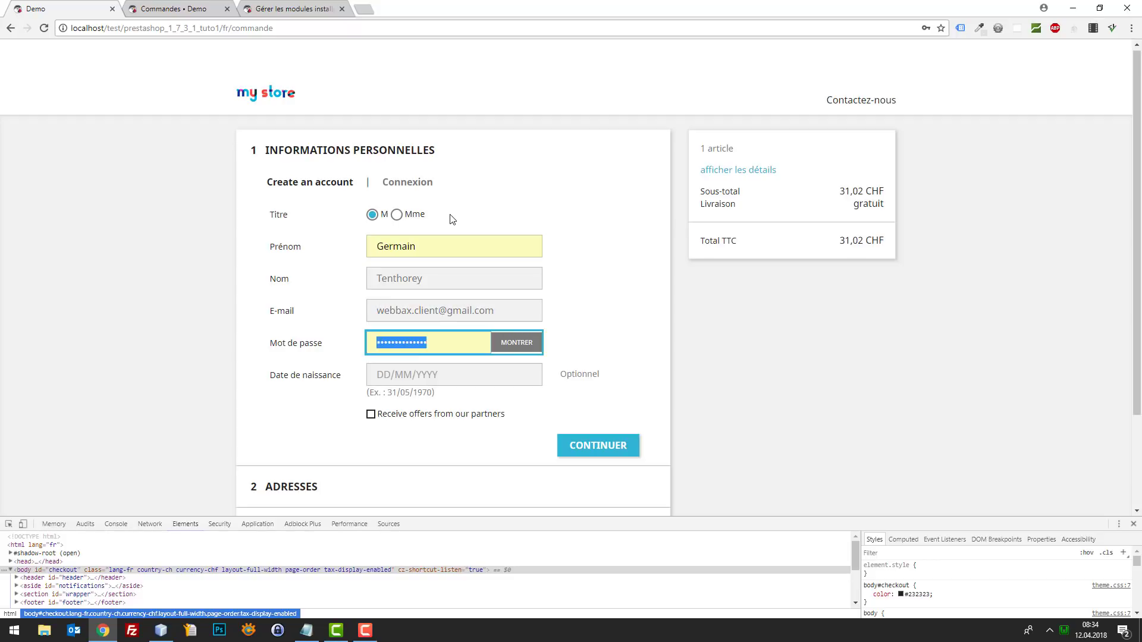
text(test)
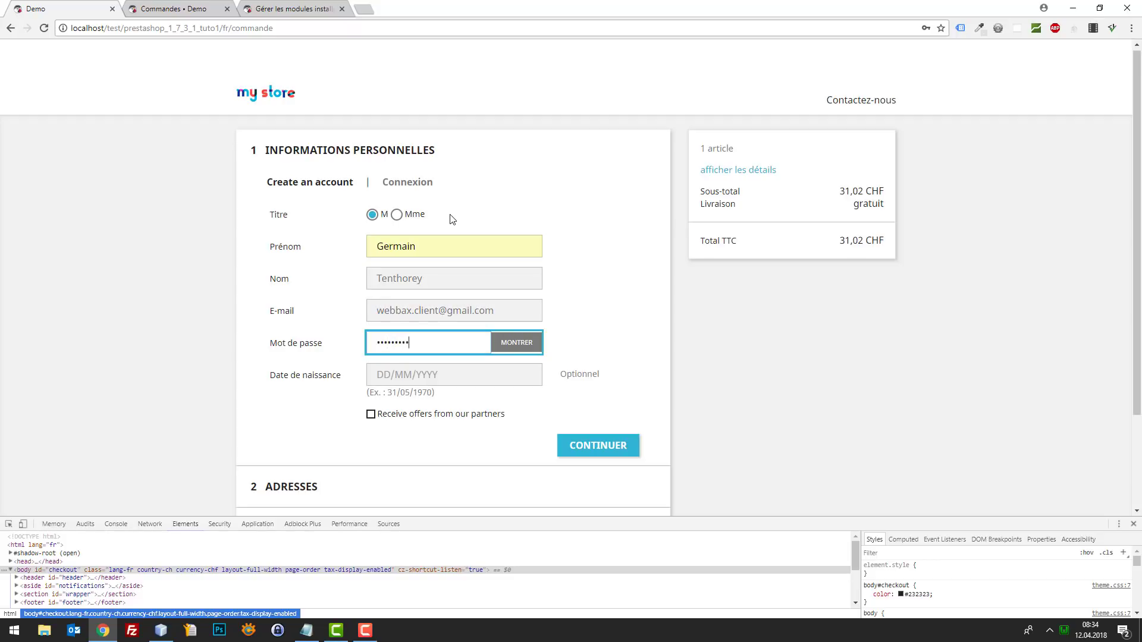
text(6)
key(Tab)
click(186, 4)
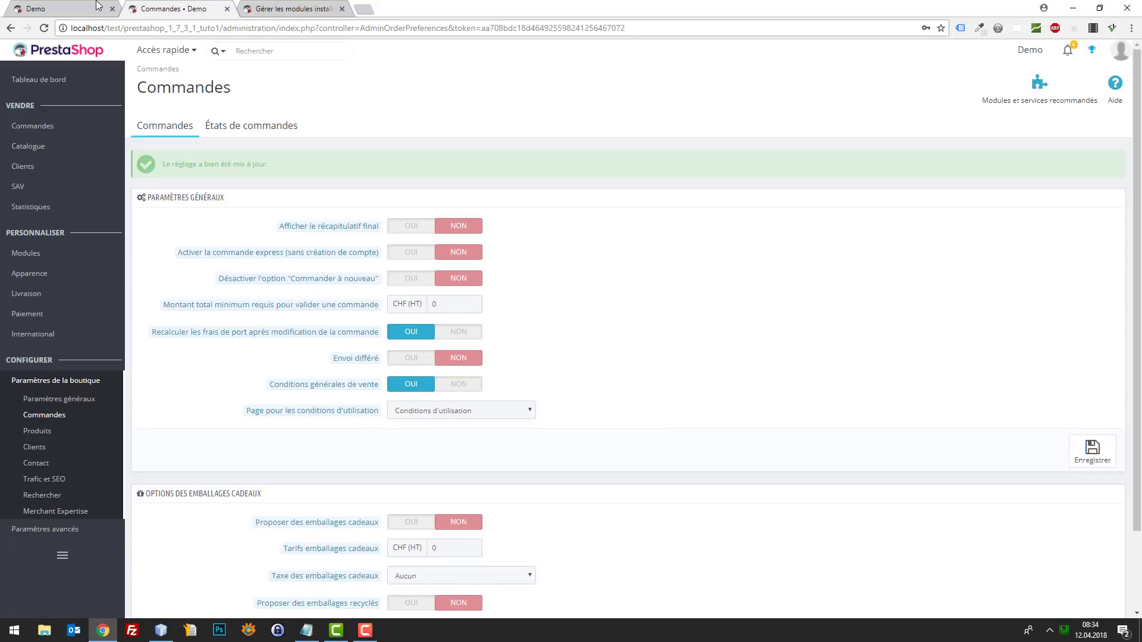
- Set Activer les offres partenaires to NON in the Clients settings and save
click(96, 4)
click(159, 8)
click(37, 447)
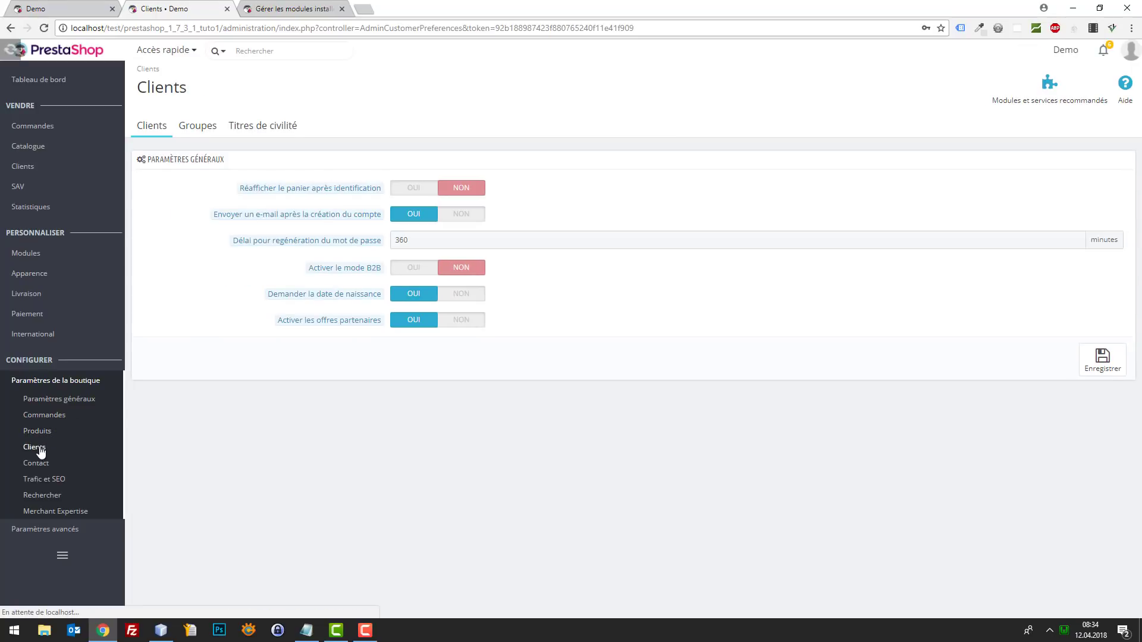
click(468, 321)
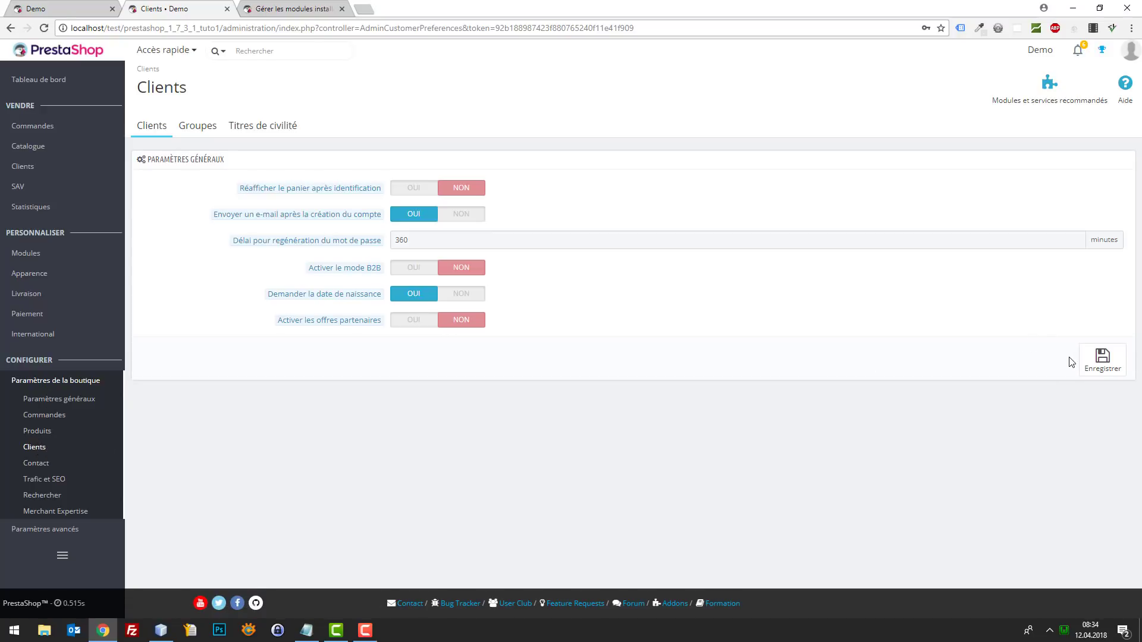
click(1093, 363)
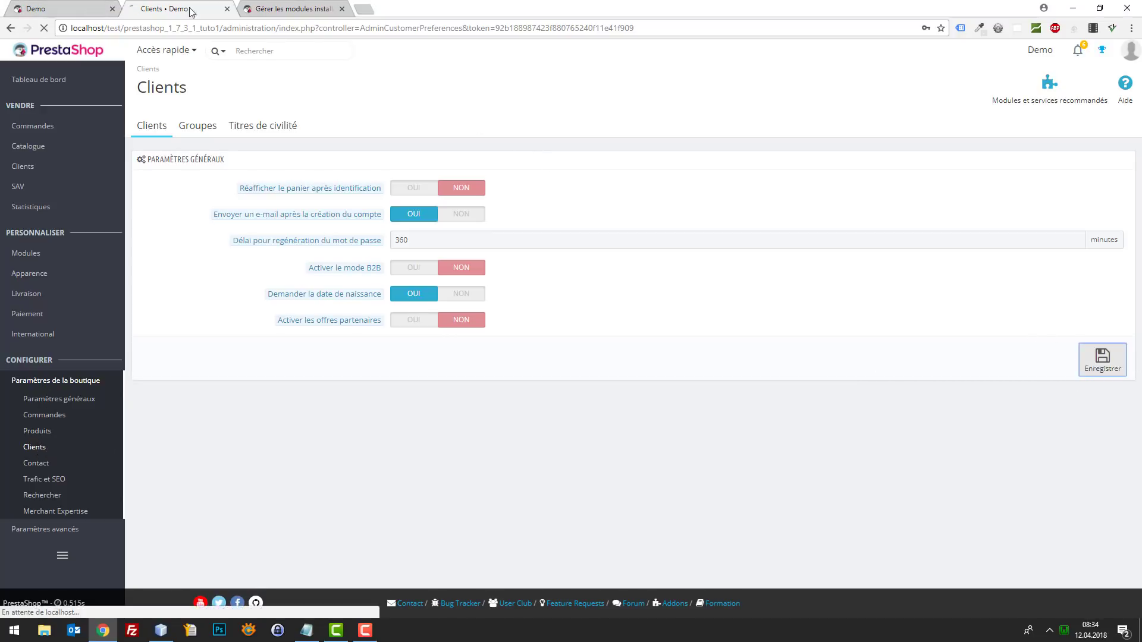
click(37, 9)
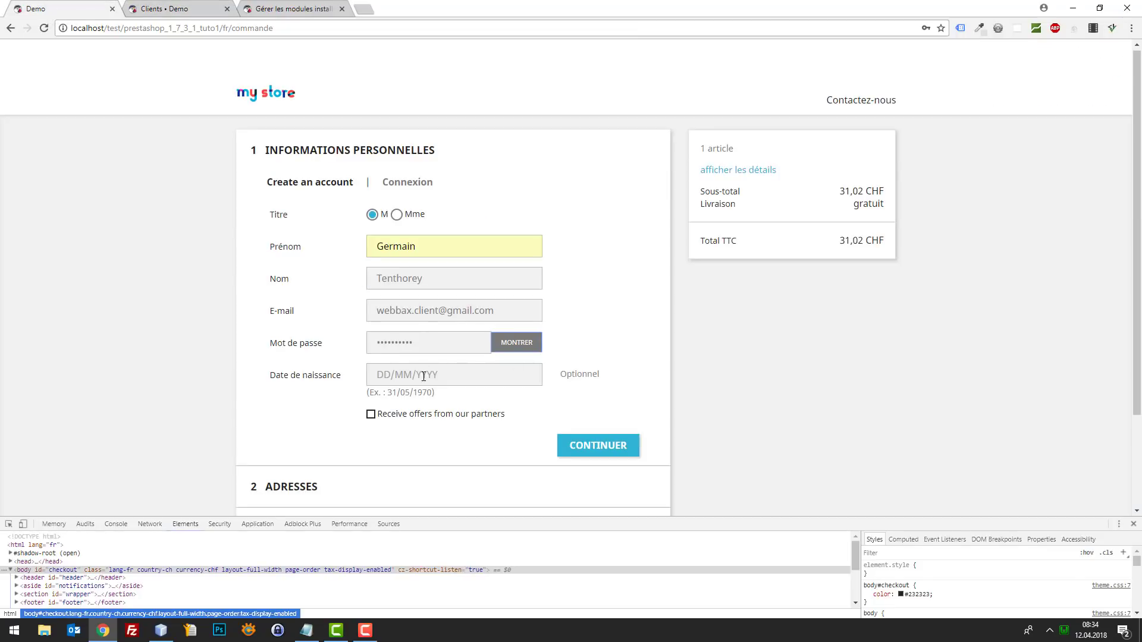
- Replace the account password and submit the personal-information step
scroll(424, 376, down, 1)
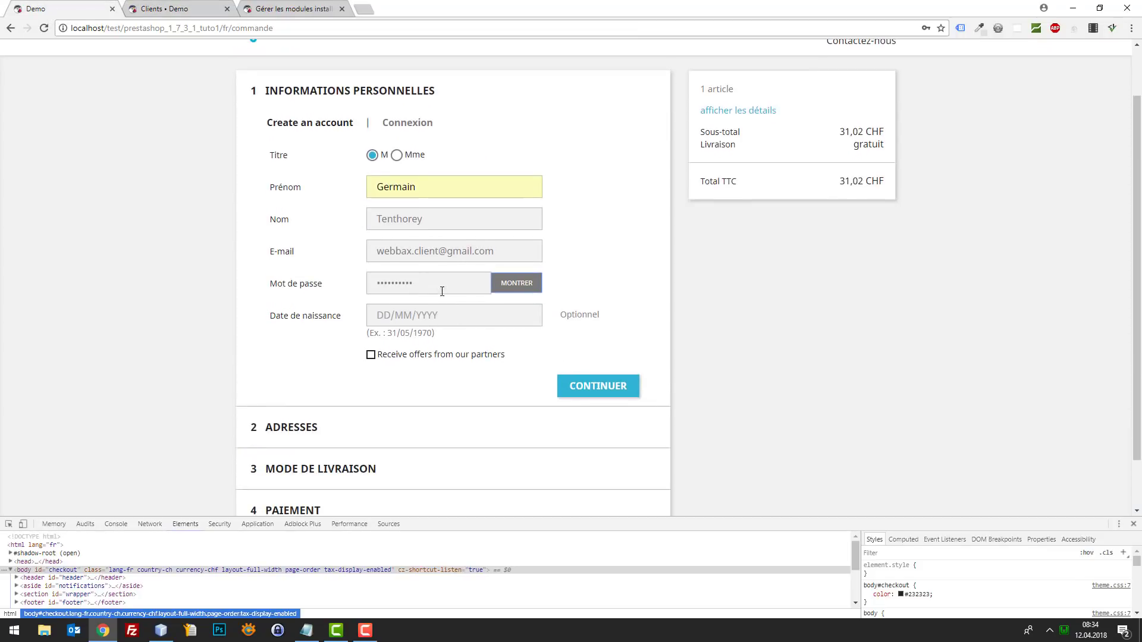
double_click(442, 291)
key(BackSpace)
click(601, 390)
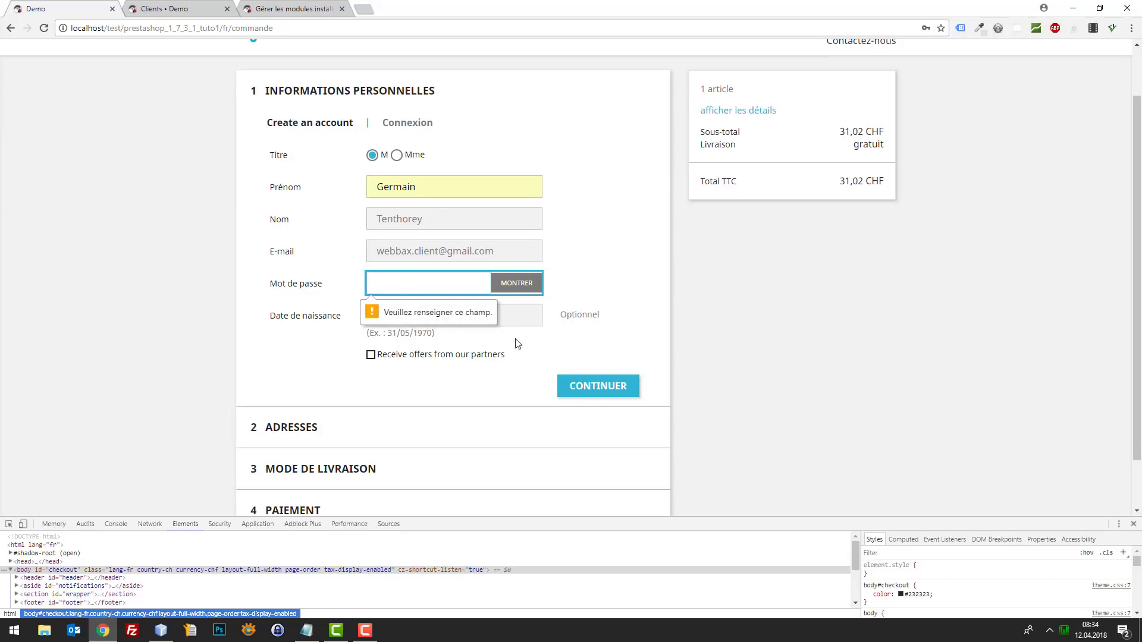
text(12345)
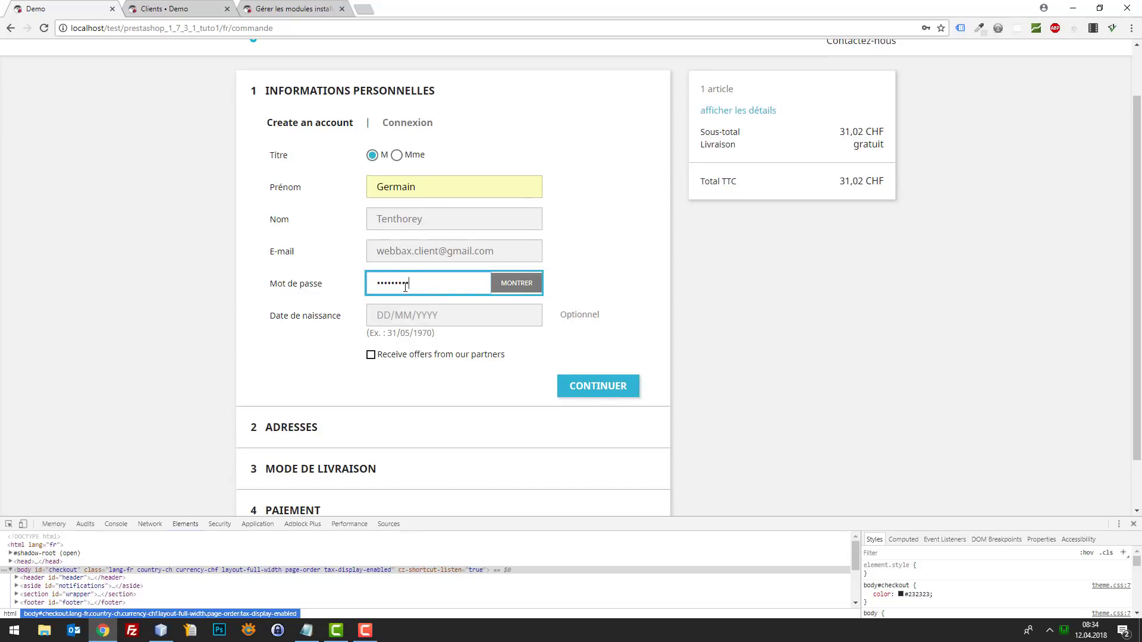
click(581, 387)
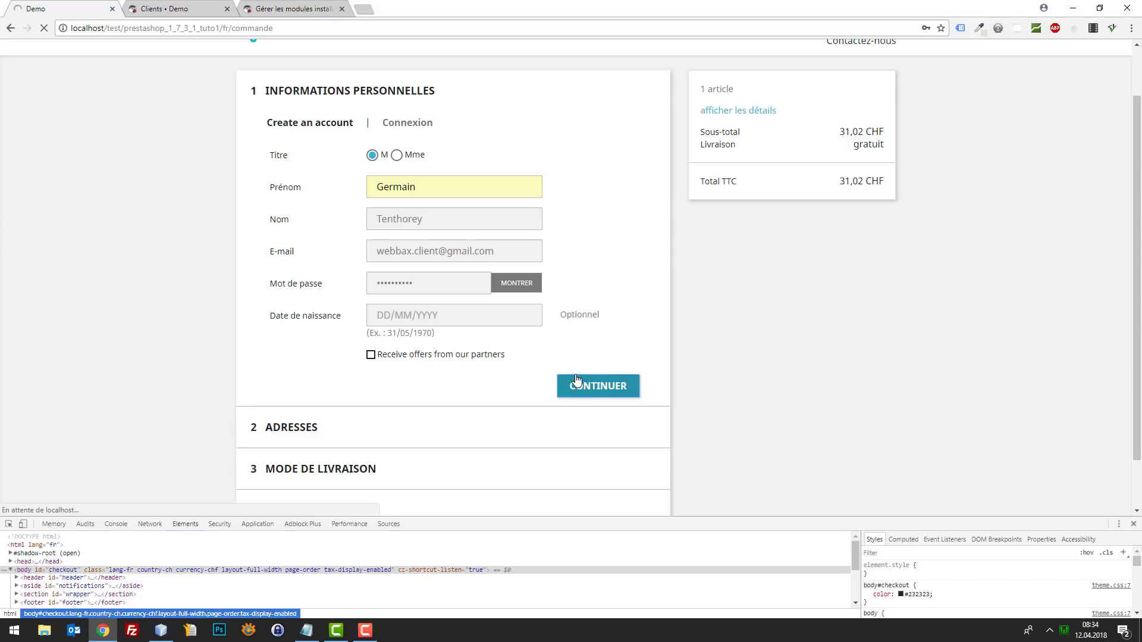
scroll(541, 357, down, 2)
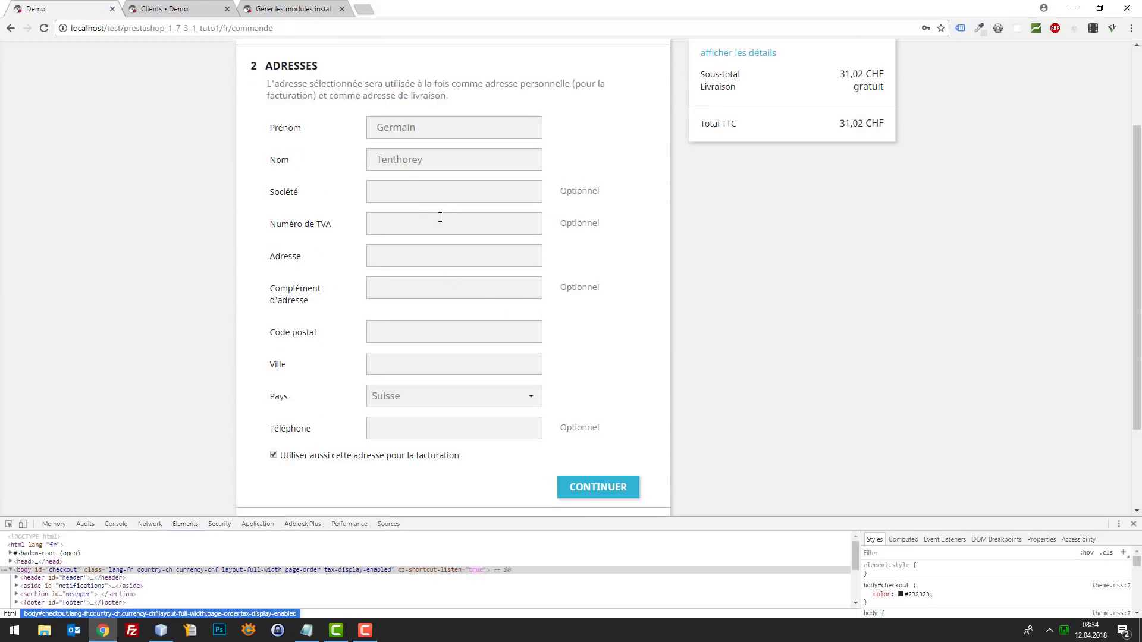
- Fill the address form from the saved autofill entry and submit the address step
click(206, 7)
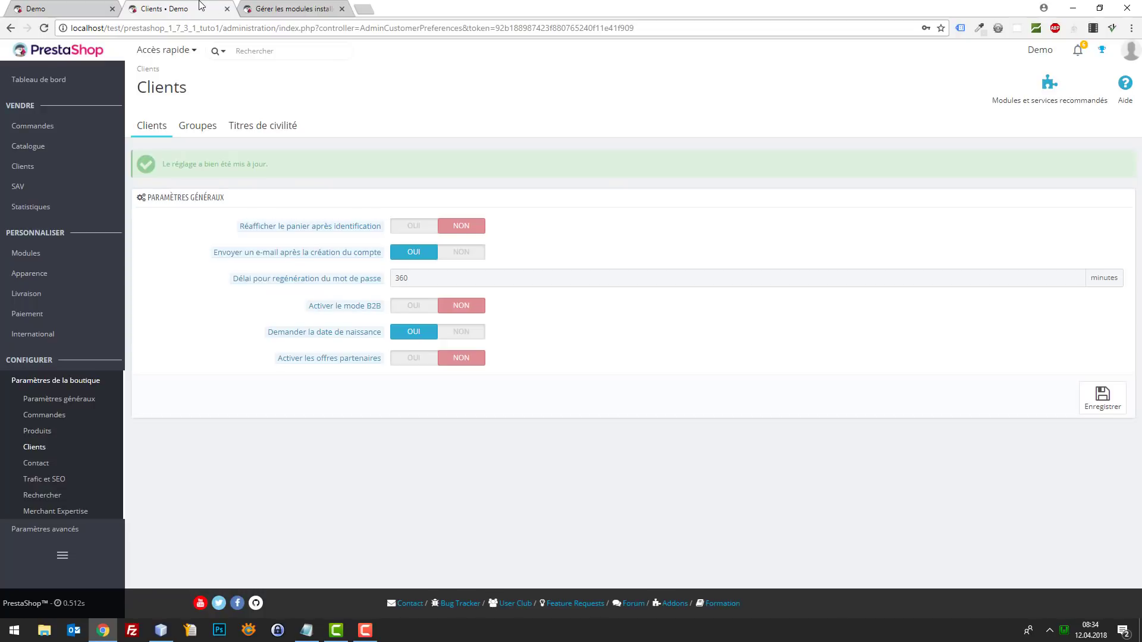
mouse_move(372, 310)
click(94, 14)
scroll(484, 308, down, 2)
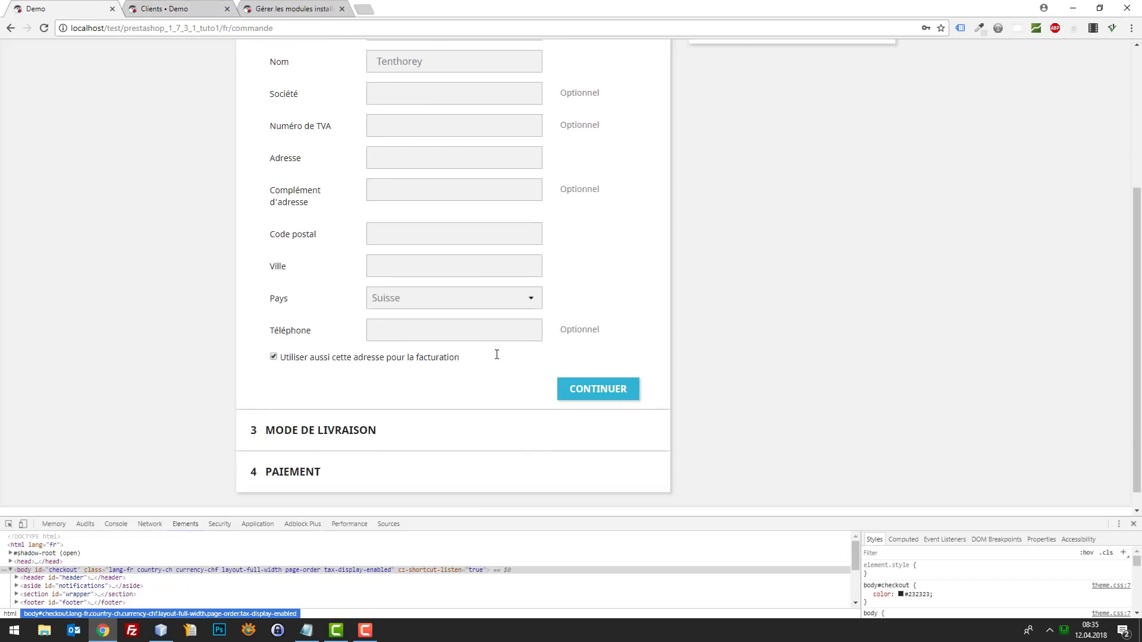
scroll(479, 308, up, 2)
click(412, 195)
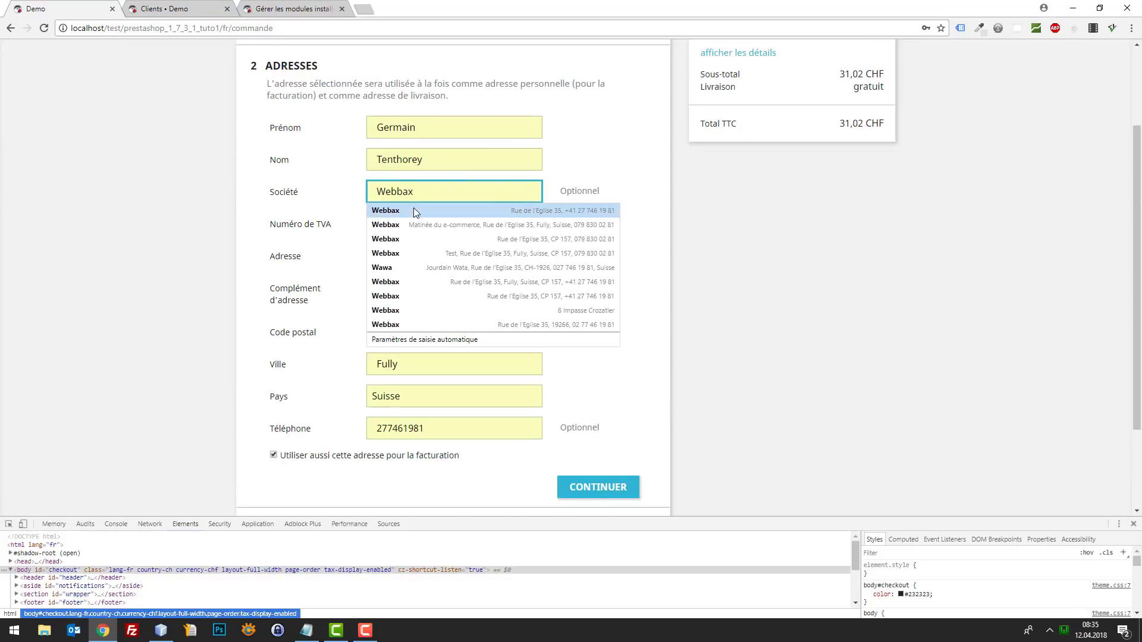
click(412, 208)
scroll(527, 385, down, 1)
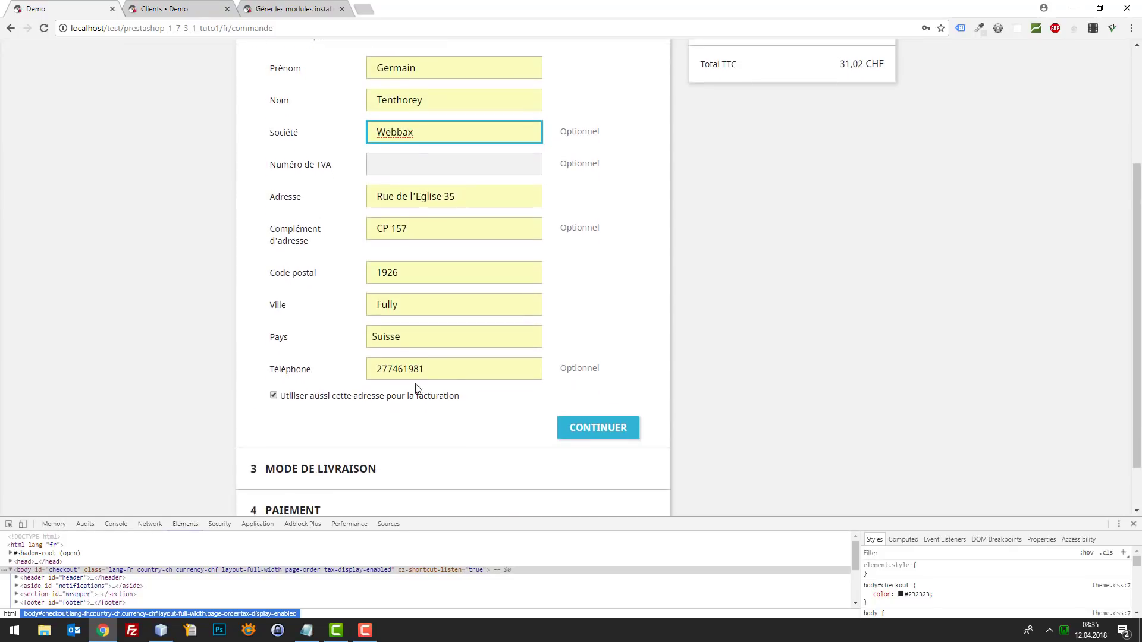
click(375, 372)
click(598, 431)
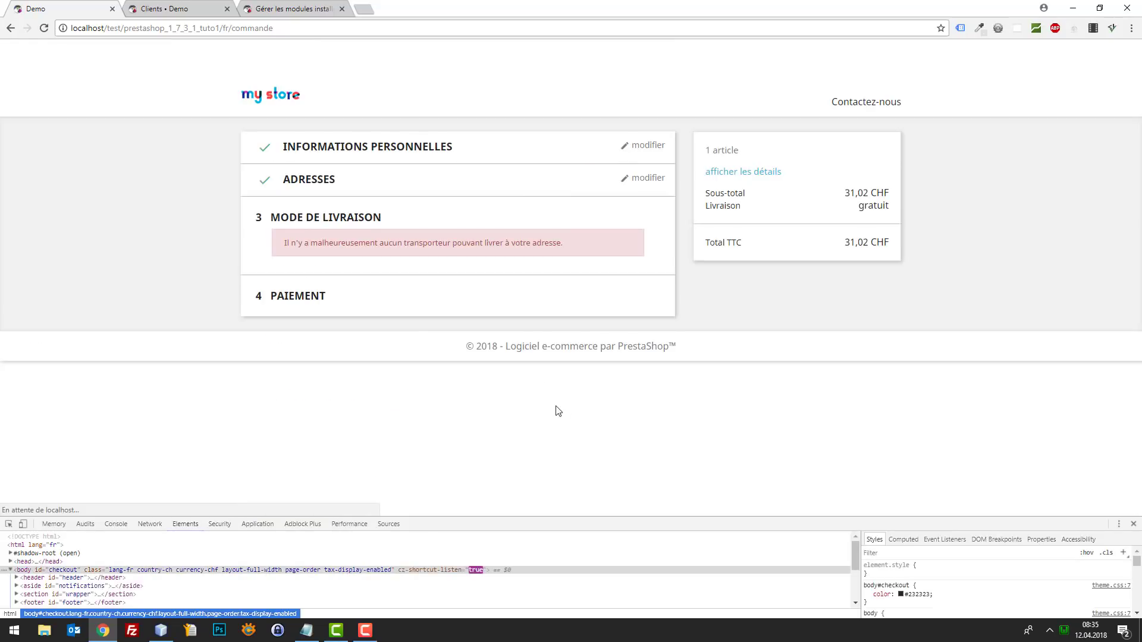
- Open the Livraison > Transporteurs carriers page in a new tab
click(162, 7)
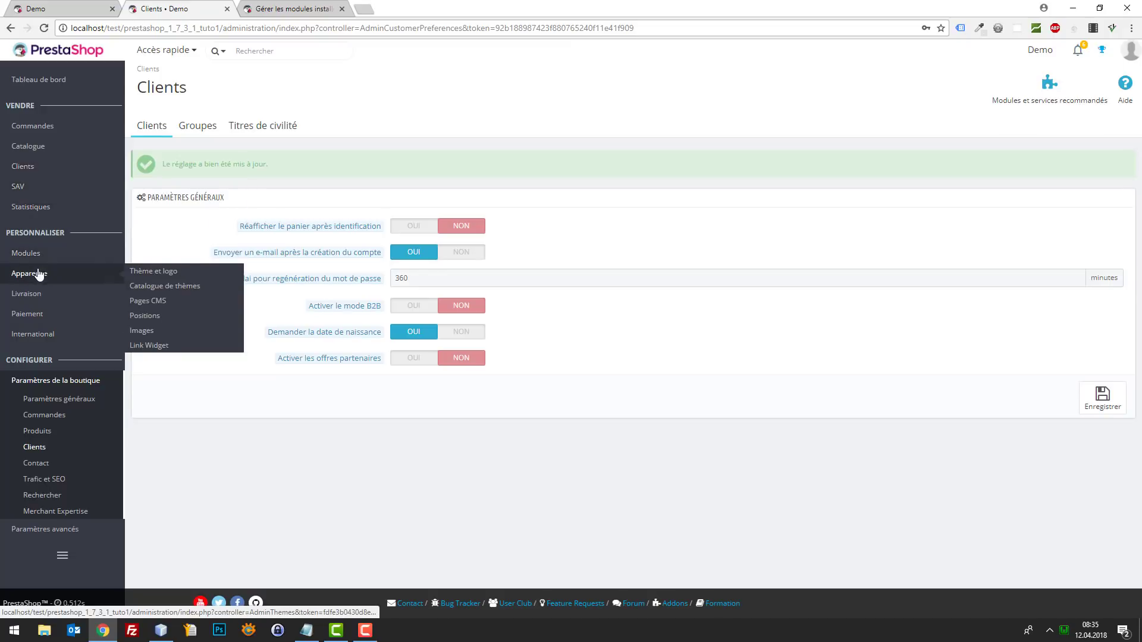
mouse_move(53, 293)
right_click(152, 300)
click(179, 306)
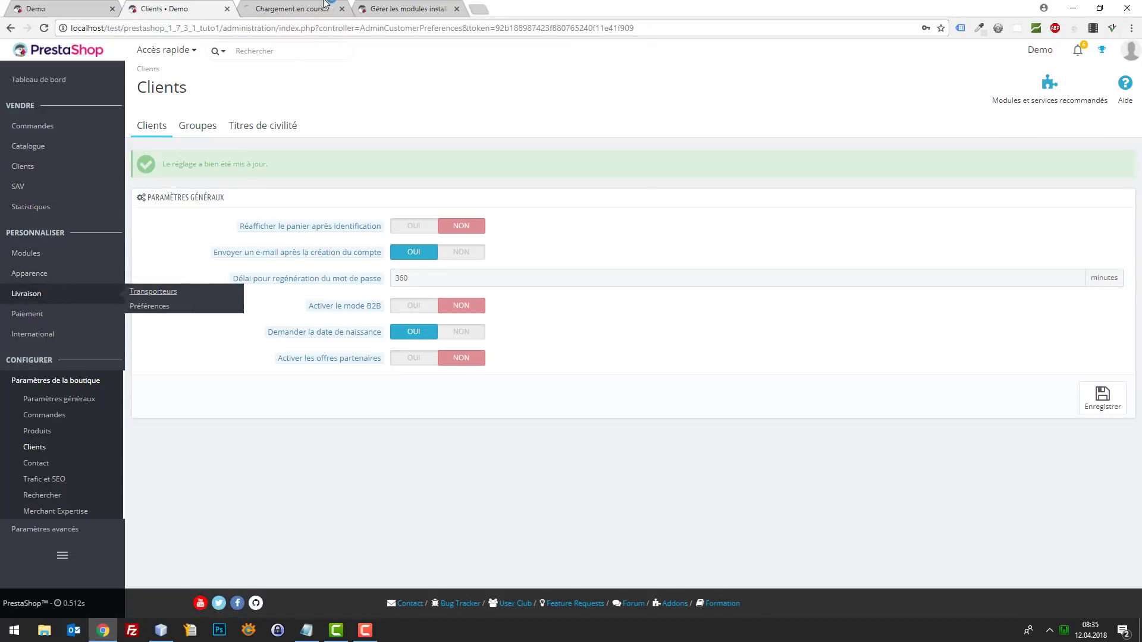
- Move the Transporteurs tab leftward and view the carriers list with Demo and My carrier
click(343, 6)
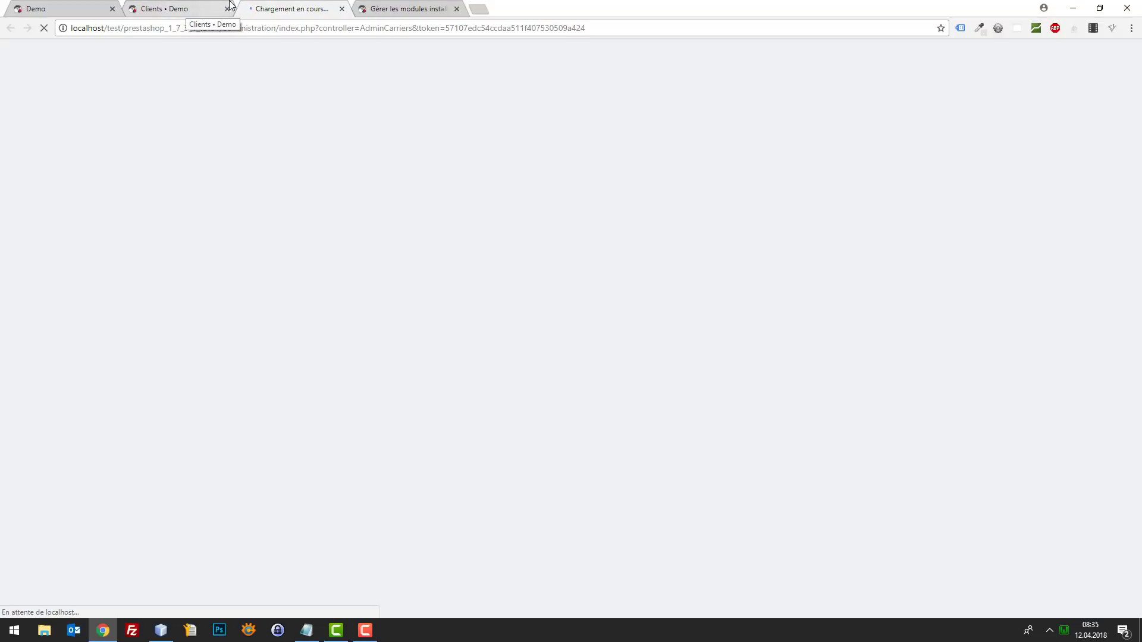
drag(275, 8, 162, 8)
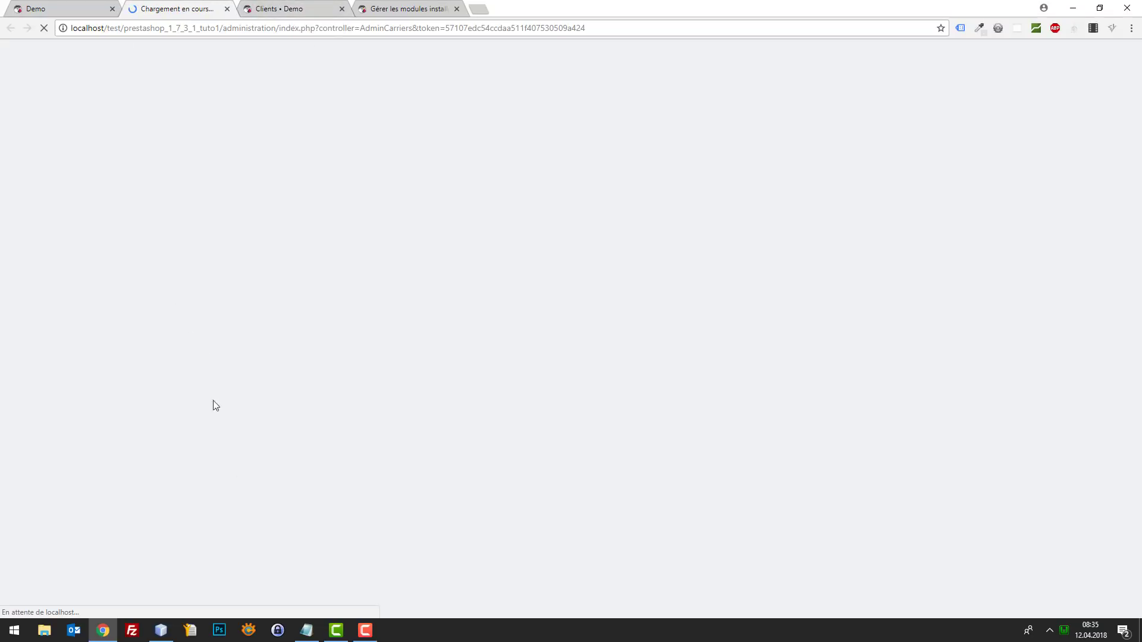
click(17, 7)
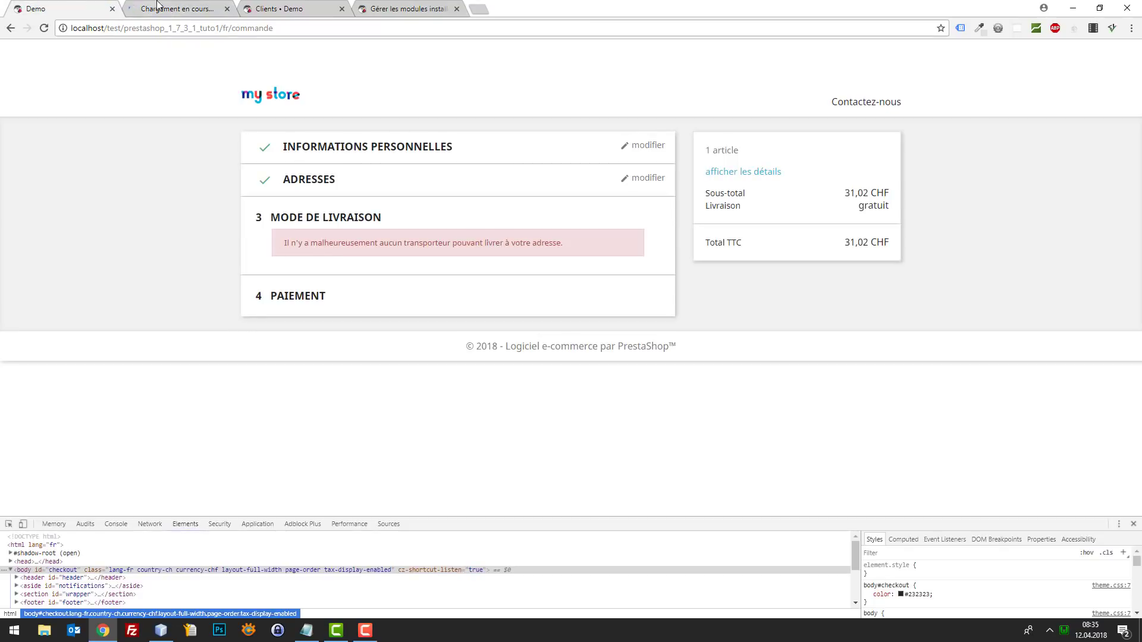
click(173, 7)
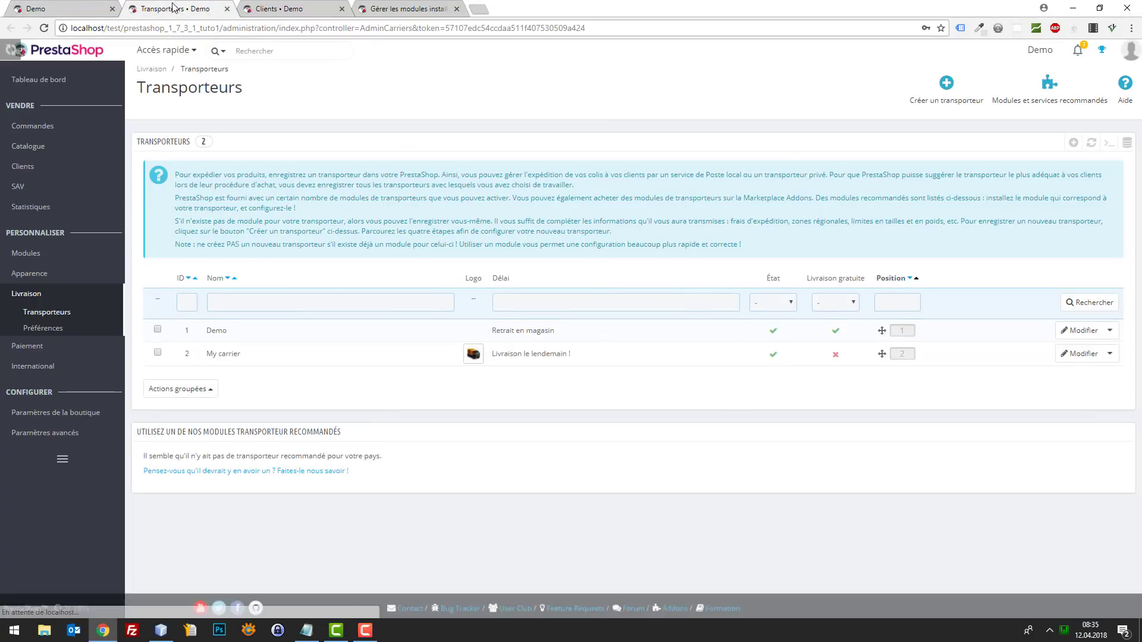
- Give My carrier a 5 CHF rate for all zones, save it, and reload the checkout
click(1078, 357)
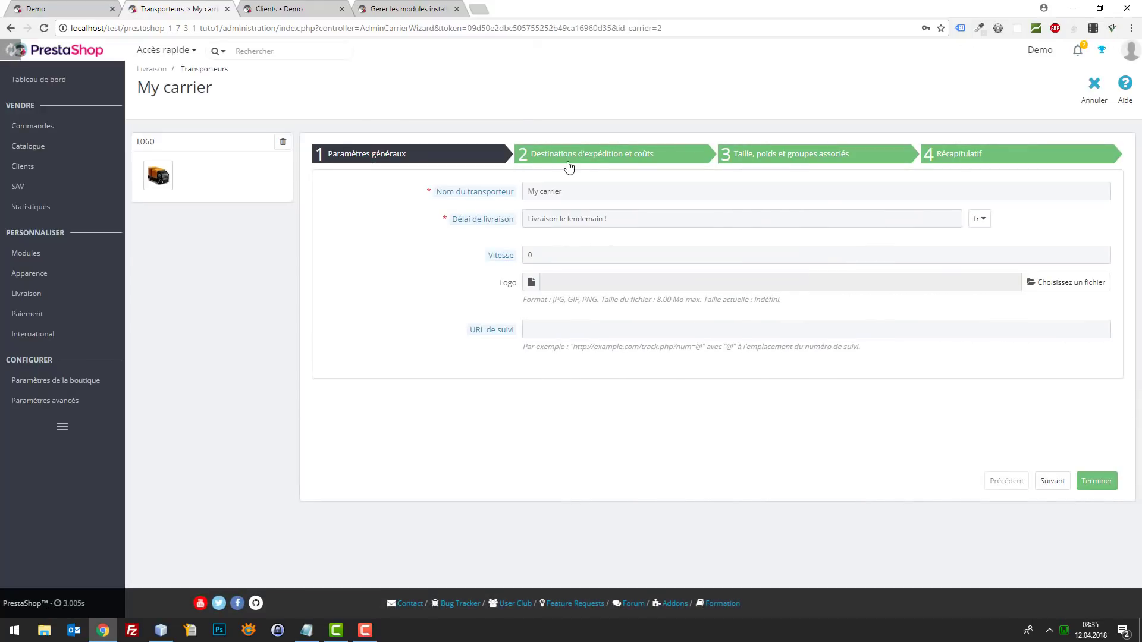
click(574, 164)
scroll(600, 330, down, 2)
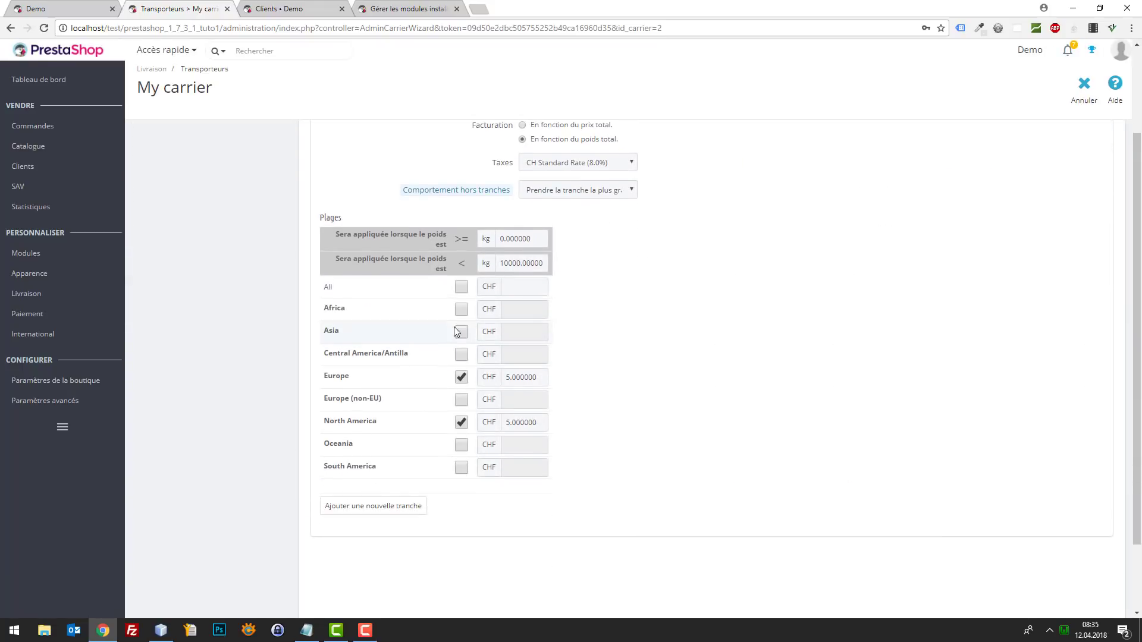
click(461, 287)
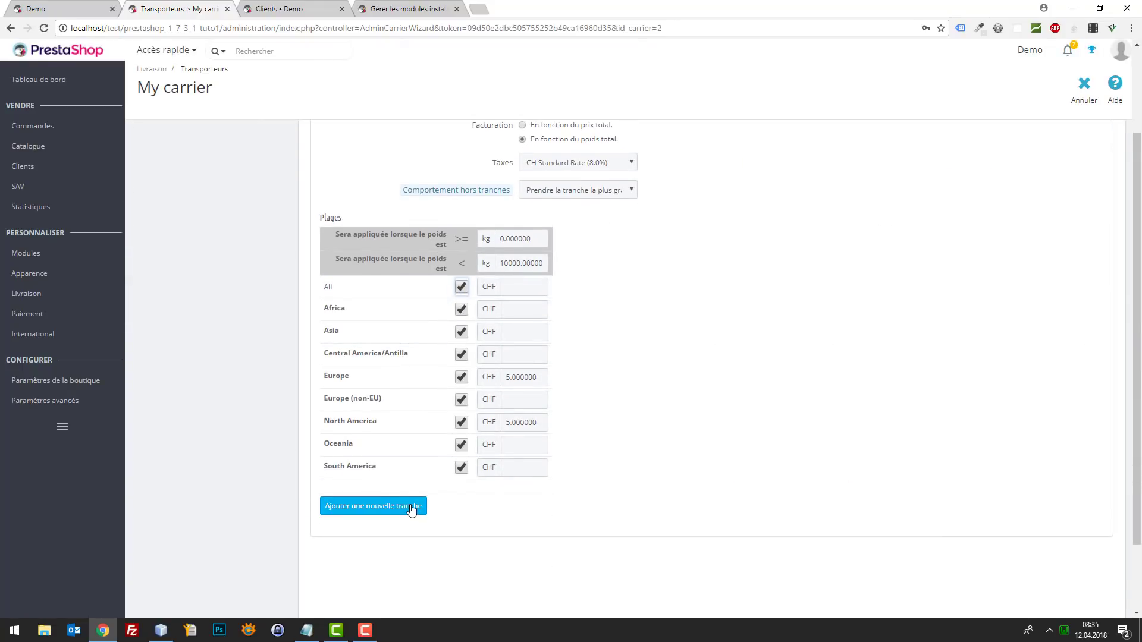
click(506, 286)
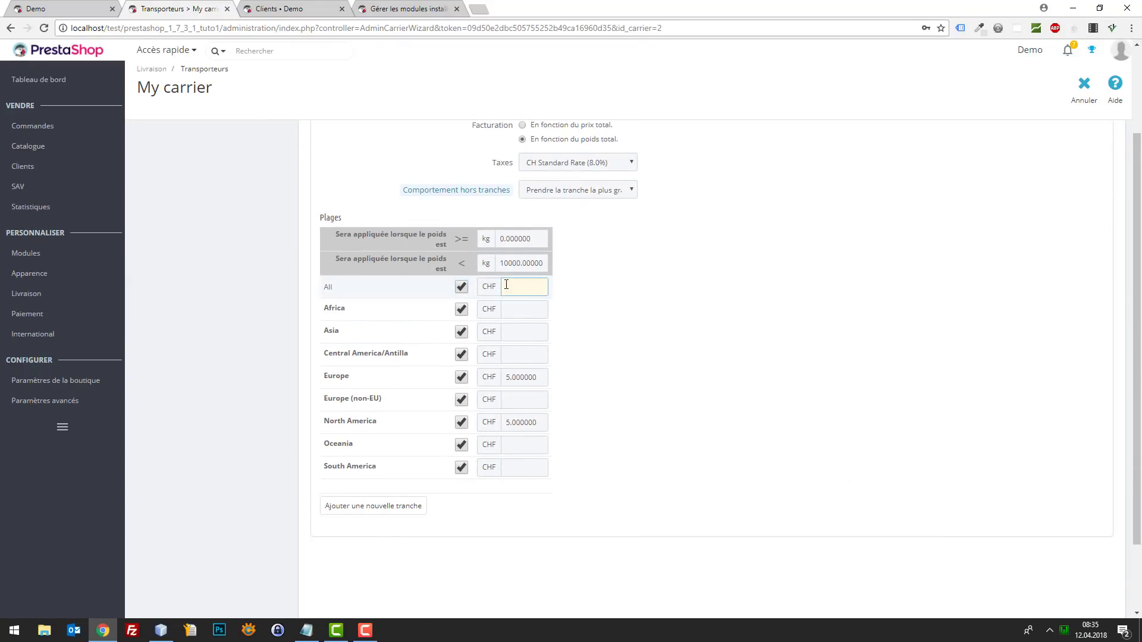
text(5)
key(Tab)
scroll(392, 520, down, 2)
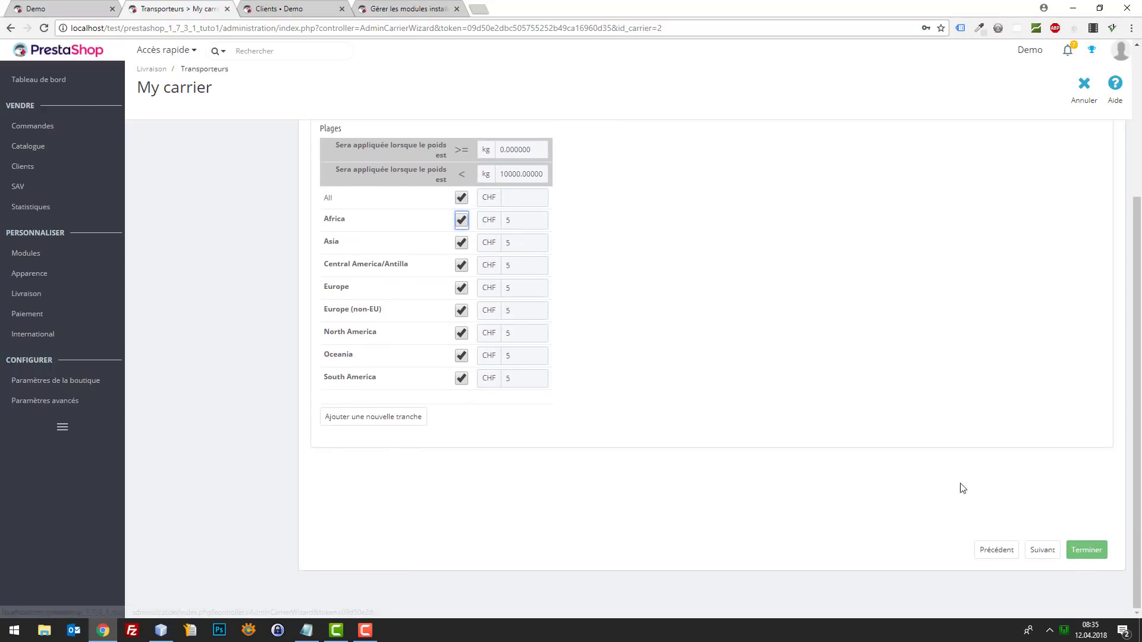
click(1086, 549)
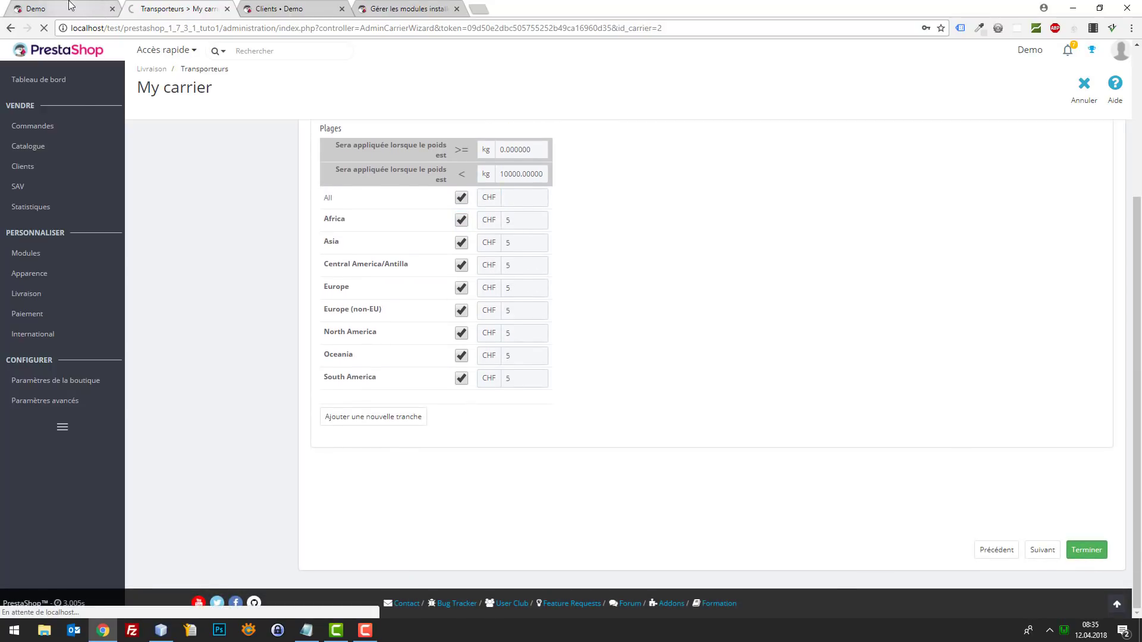
click(70, 7)
key(F5)
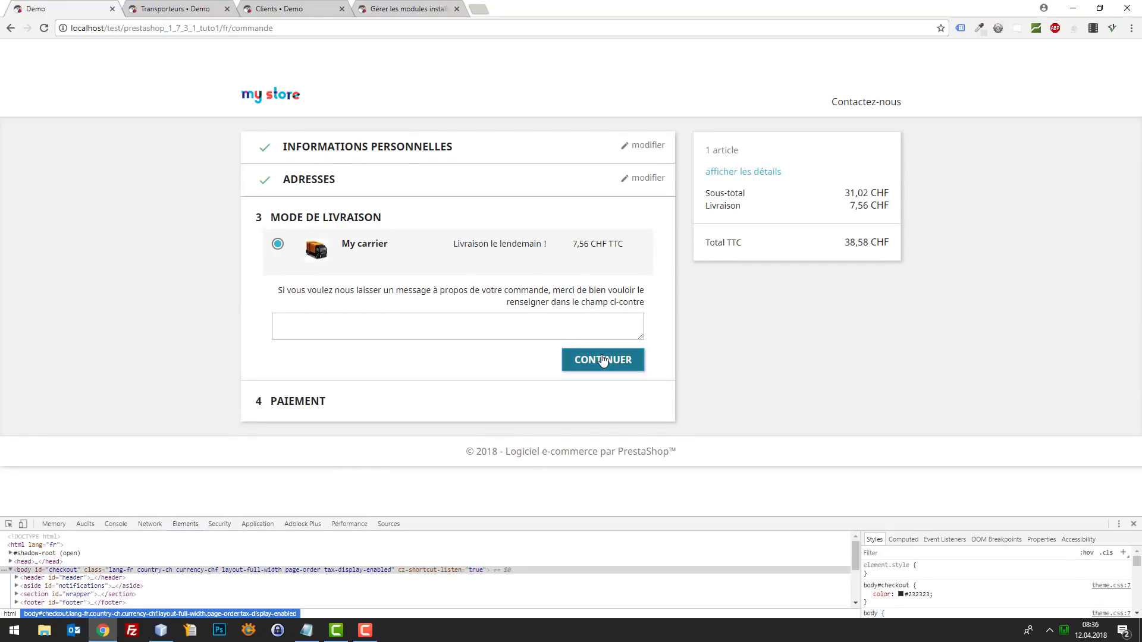
- Continue checkout with My carrier at 7,56 CHF, pick bank transfer payment, and return to Transporteurs
click(603, 360)
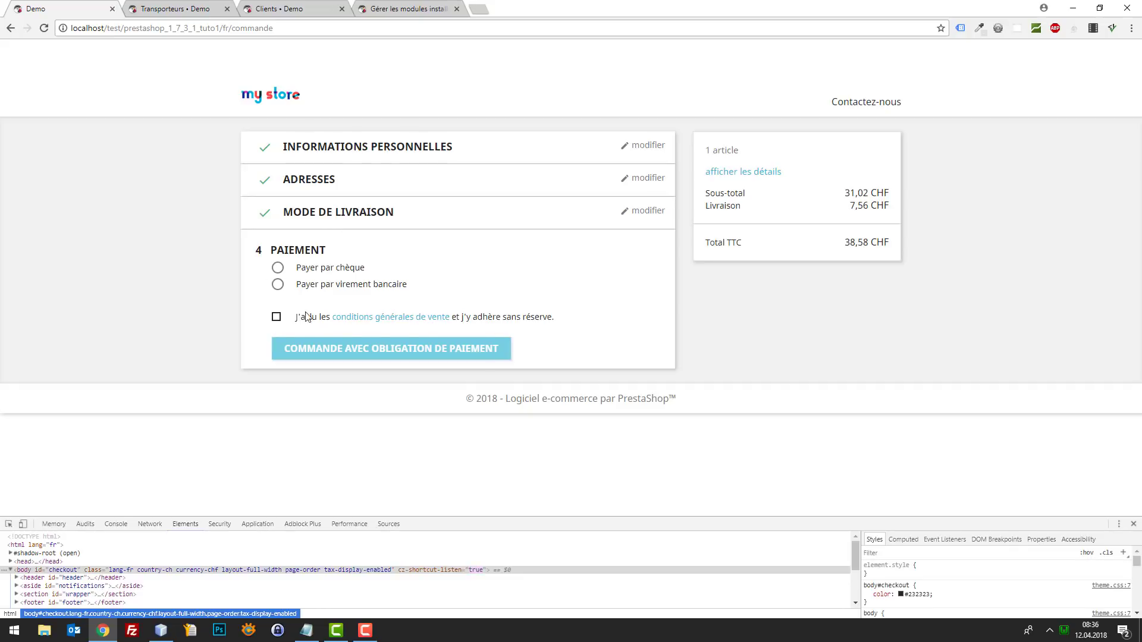
click(387, 317)
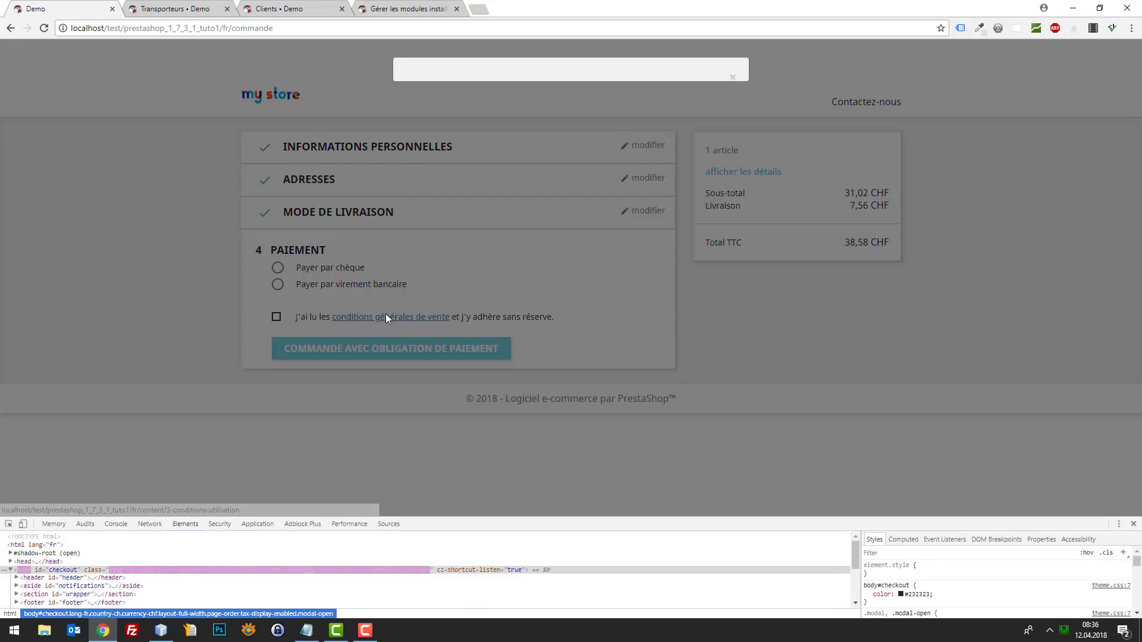
click(272, 301)
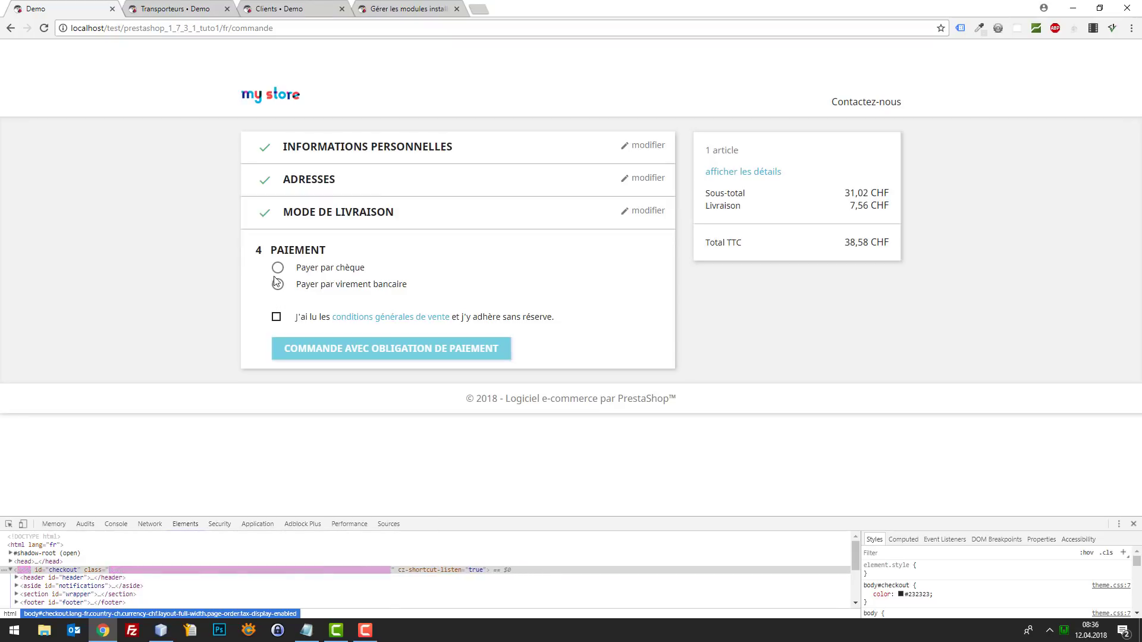
click(278, 284)
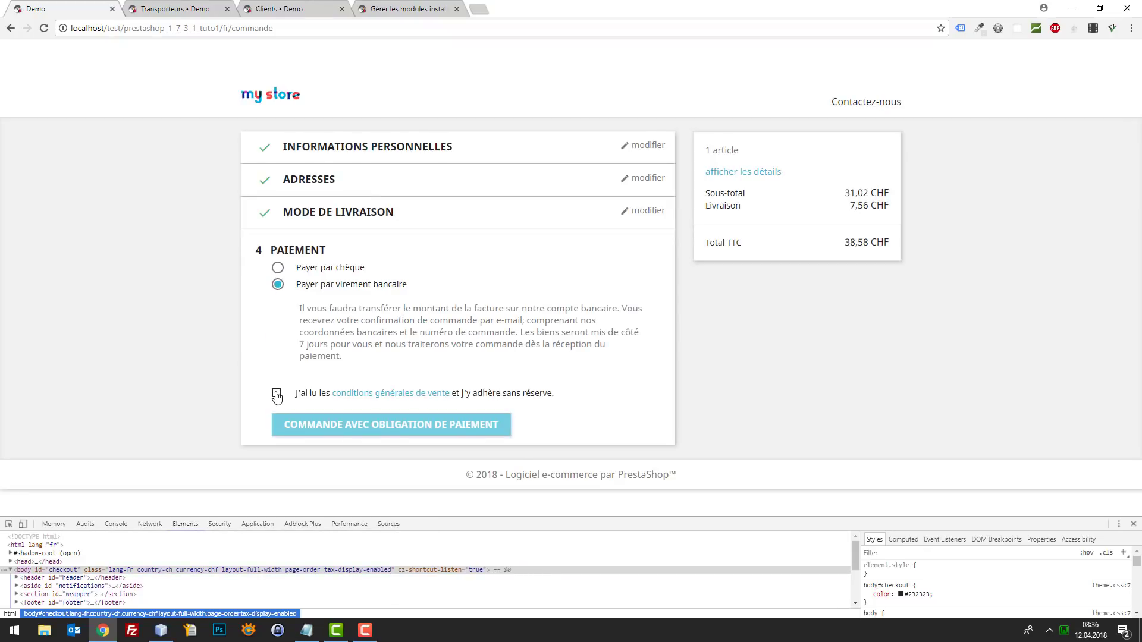
click(221, 6)
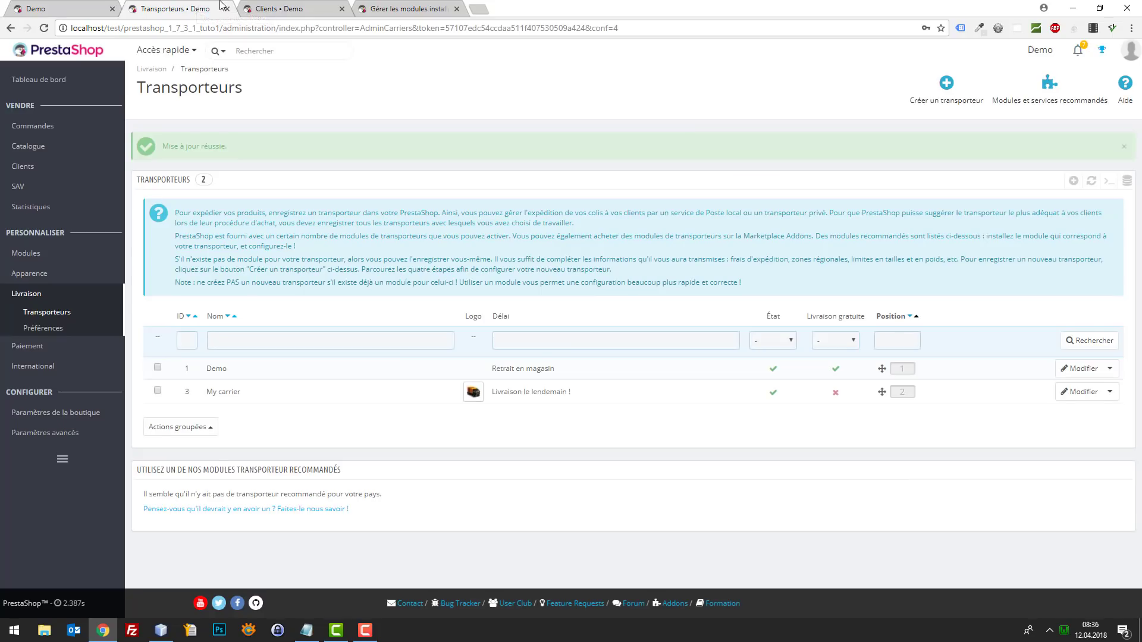
- Filter the installed modules list to find the Chèque payment module
click(280, 8)
click(197, 8)
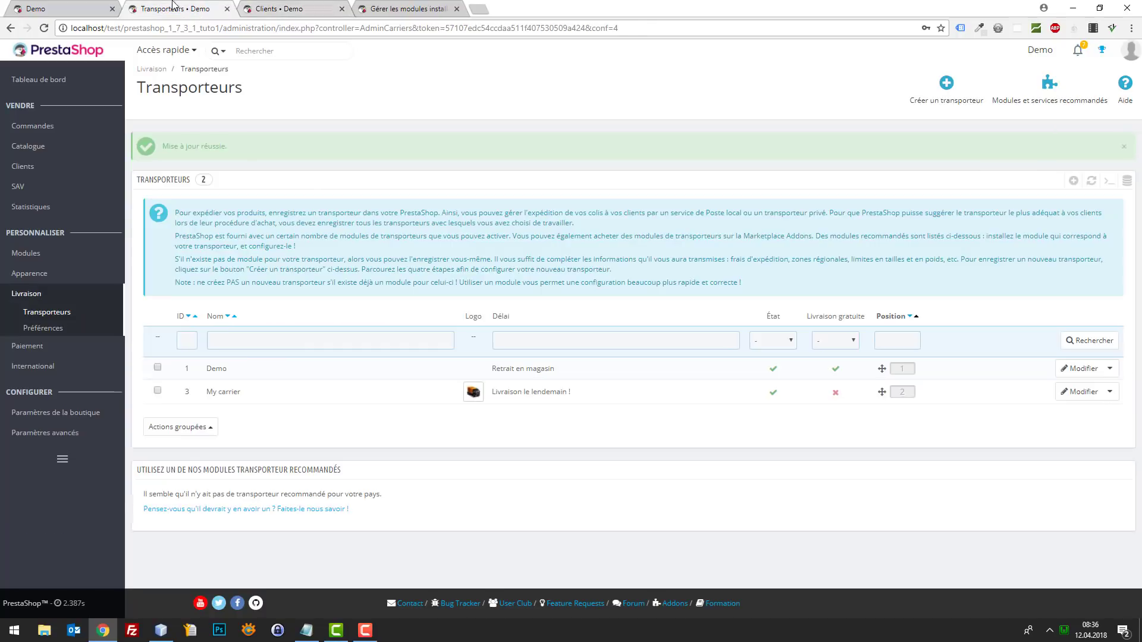
click(376, 8)
click(265, 143)
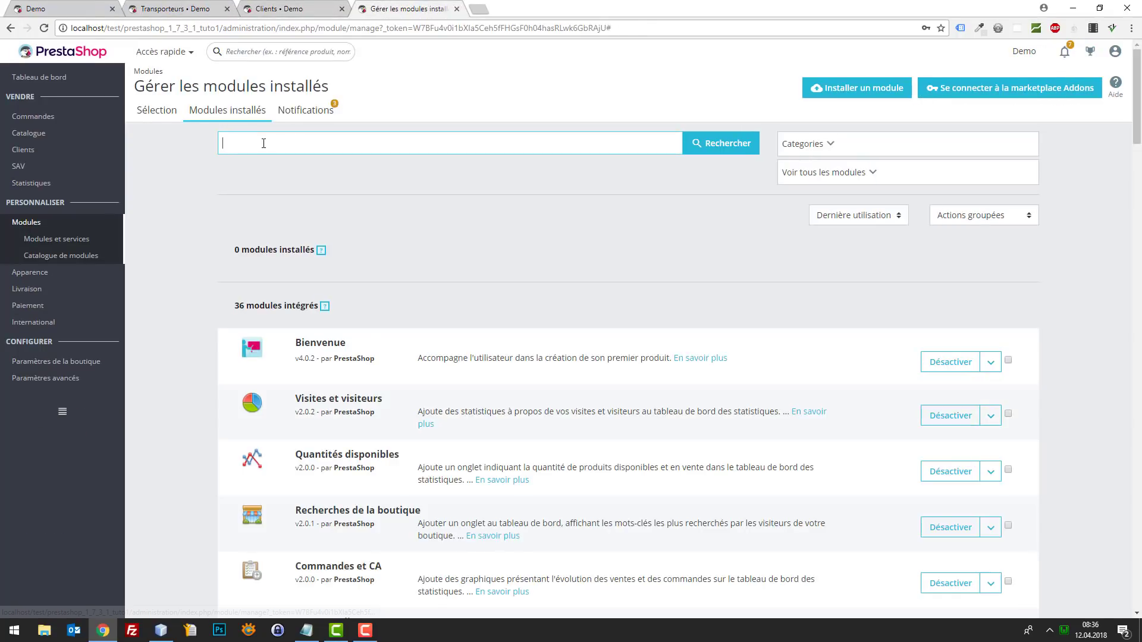
text(c)
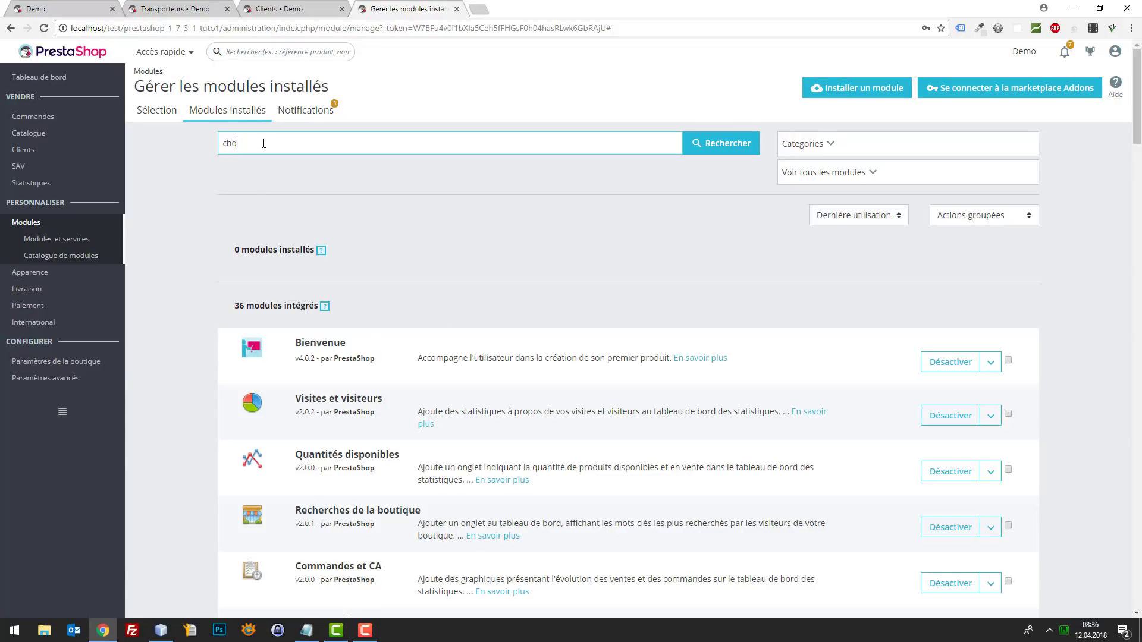
text(hequete)
key(Return)
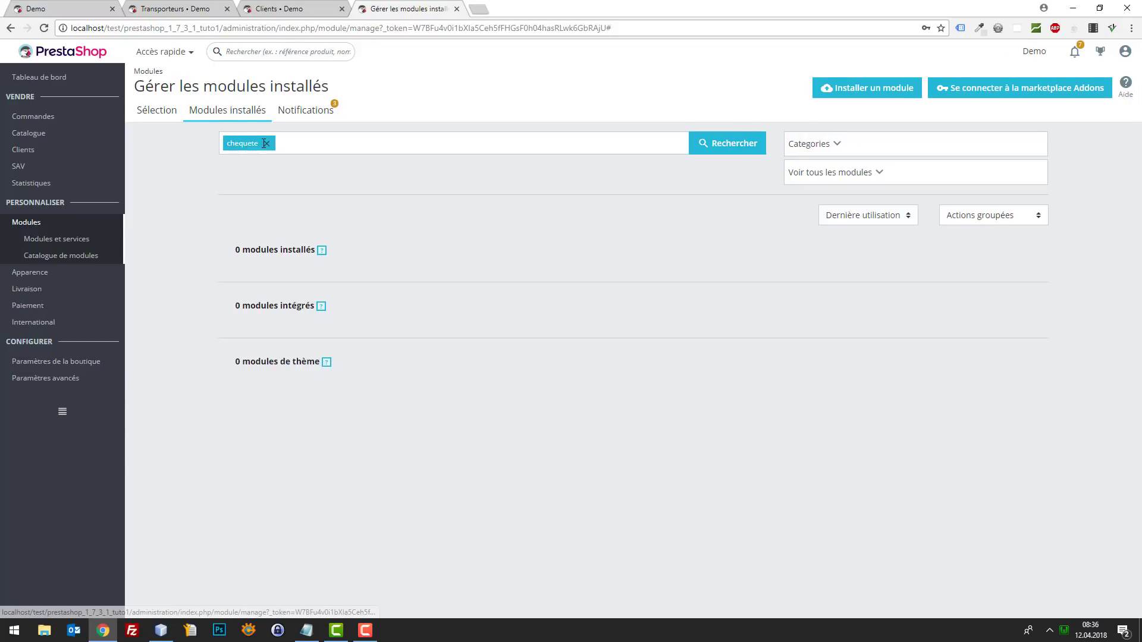
click(267, 145)
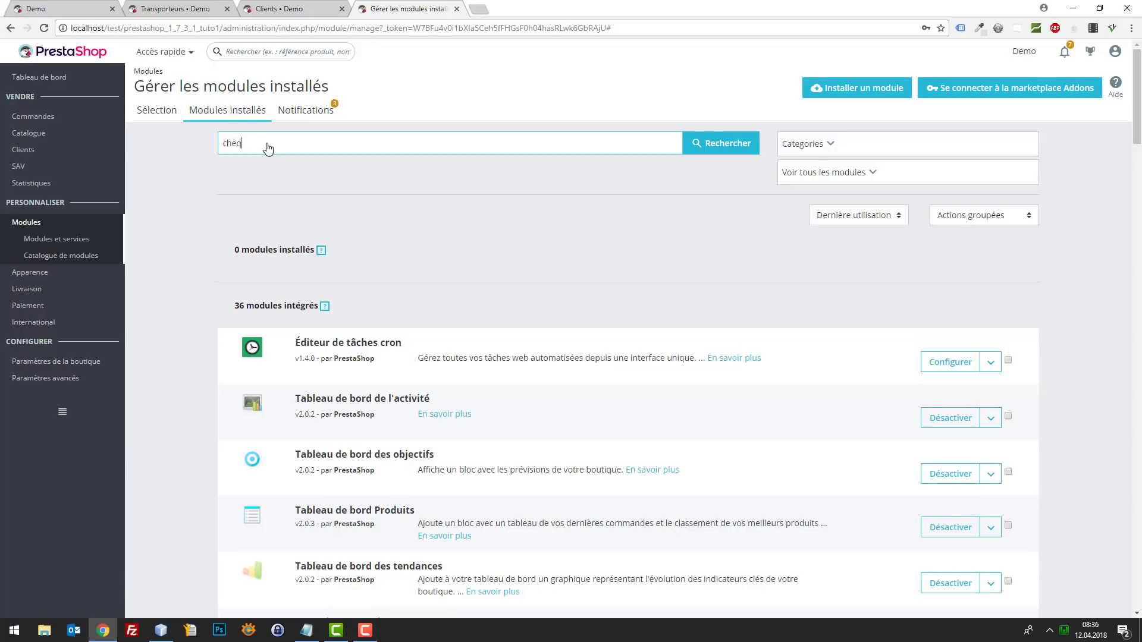
text(cheque)
key(Return)
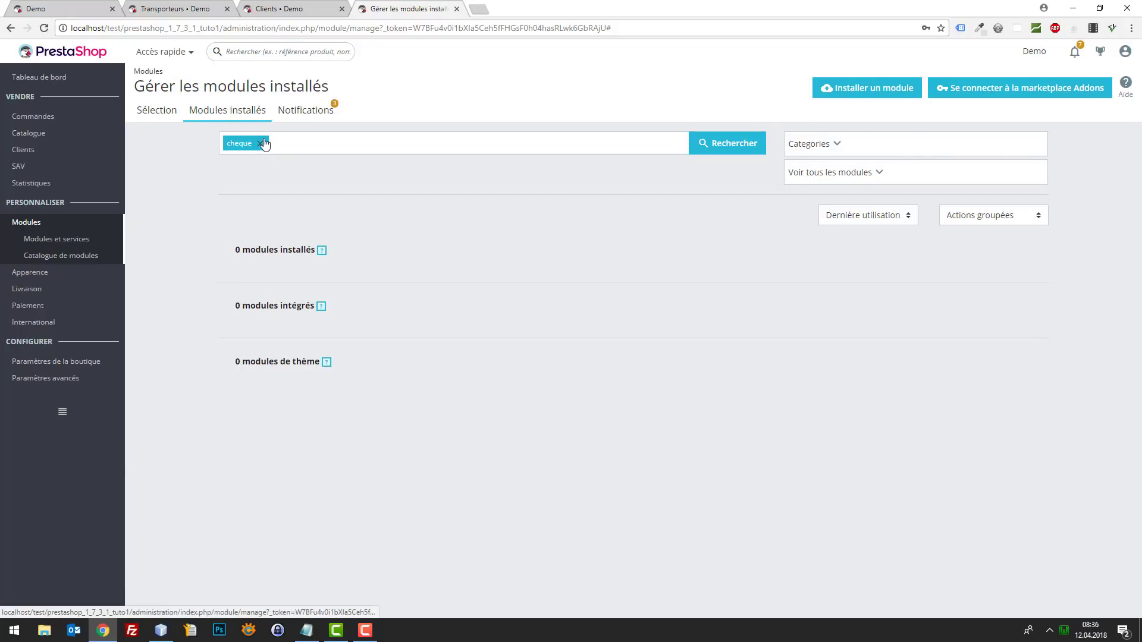
click(265, 145)
text(chèque)
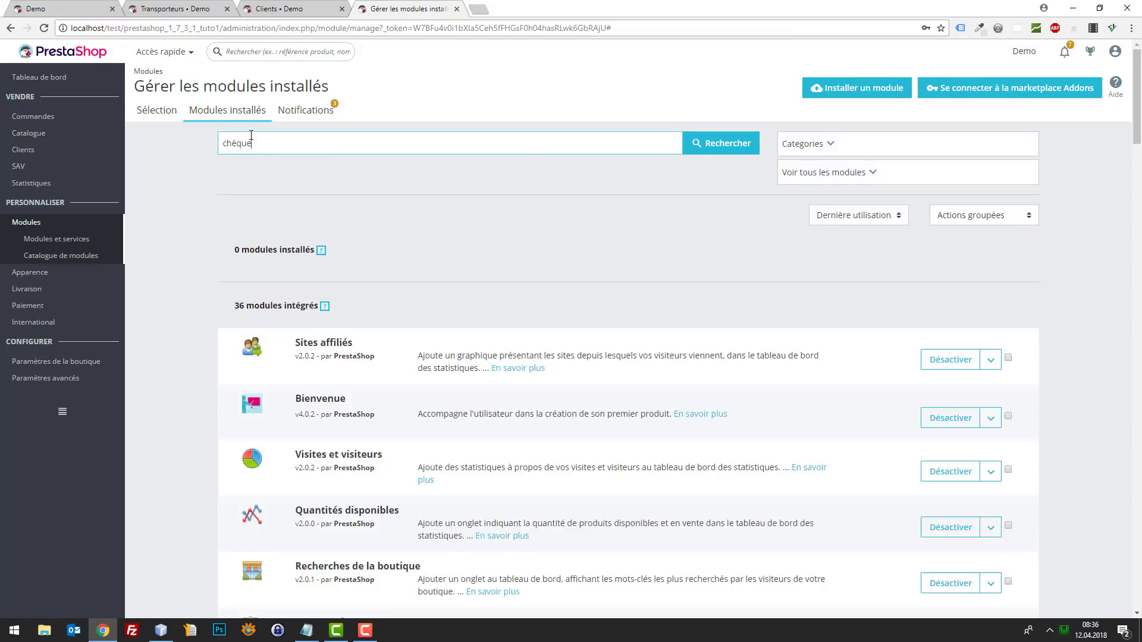
key(Return)
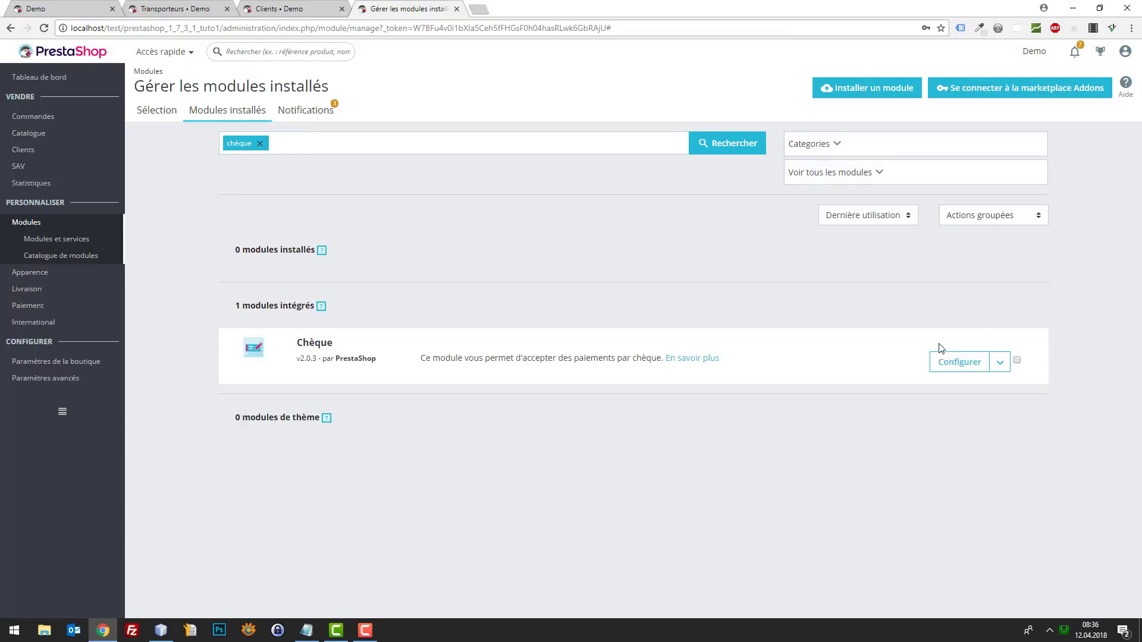
- Deactivate the Chèque module, confirm, and go back to the checkout page
click(999, 362)
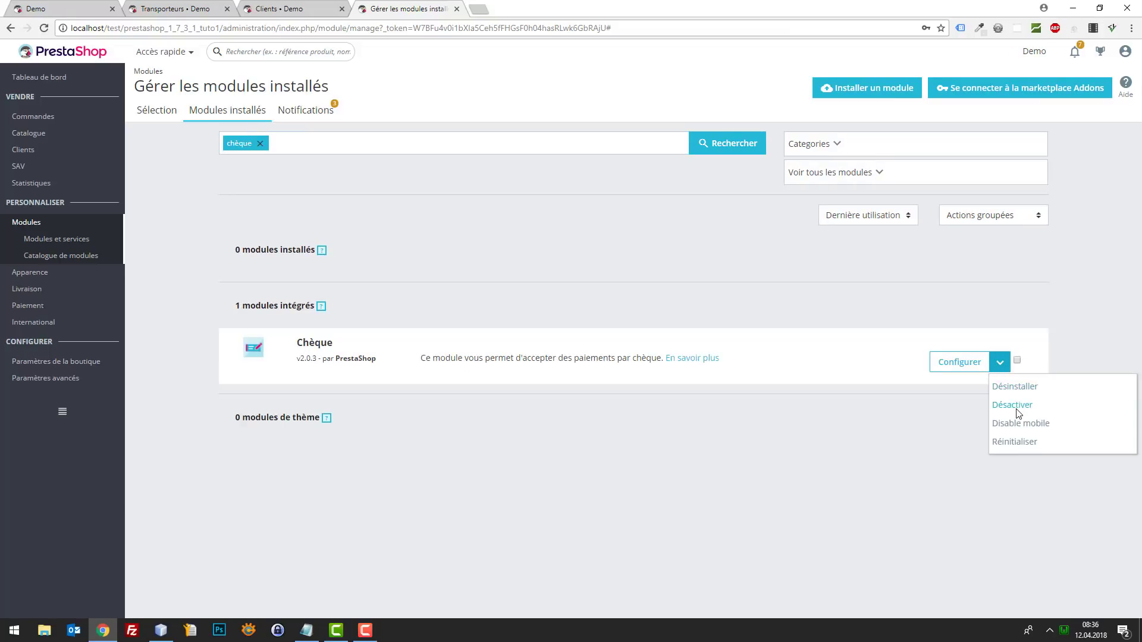
click(1012, 405)
click(707, 181)
click(77, 7)
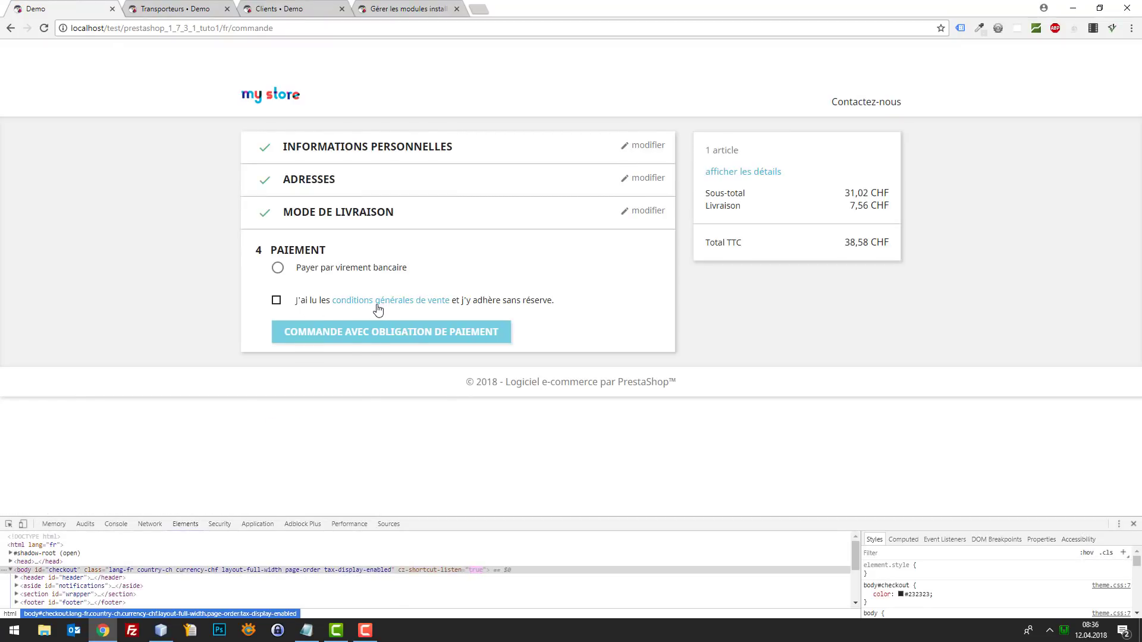
- Accept the terms of sale, choose bank transfer, and place the order
click(385, 302)
click(113, 266)
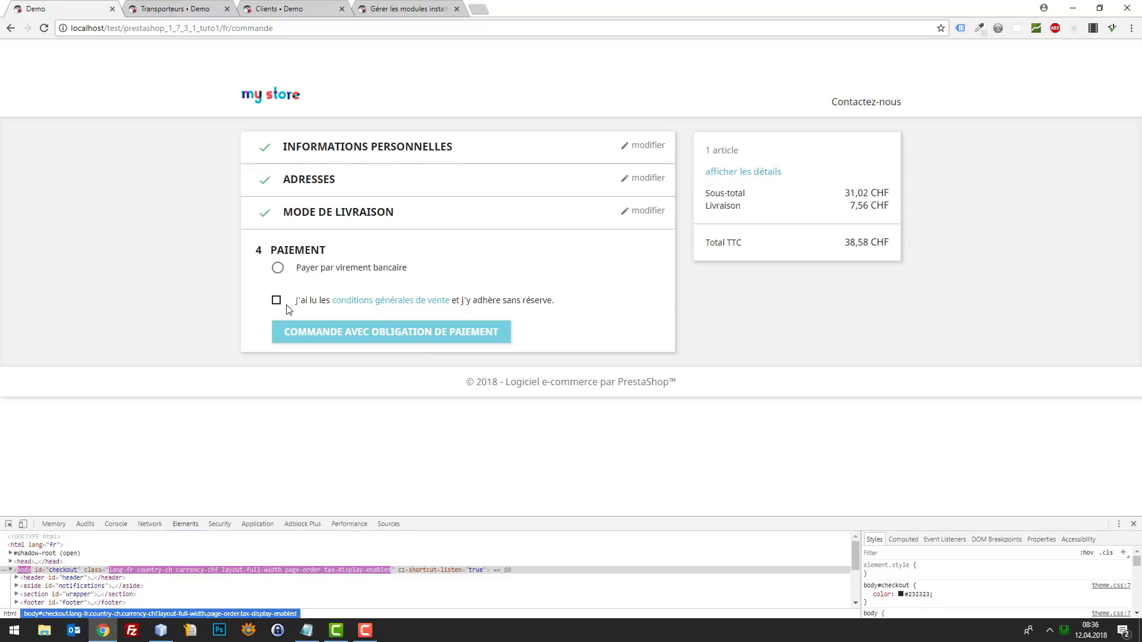
click(276, 300)
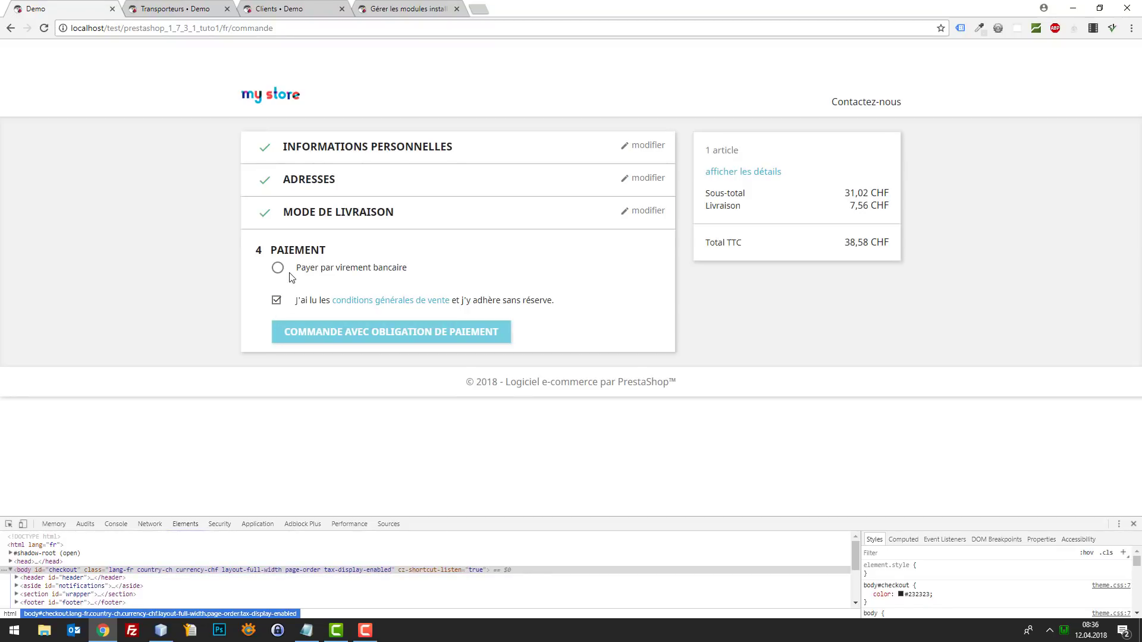
click(277, 267)
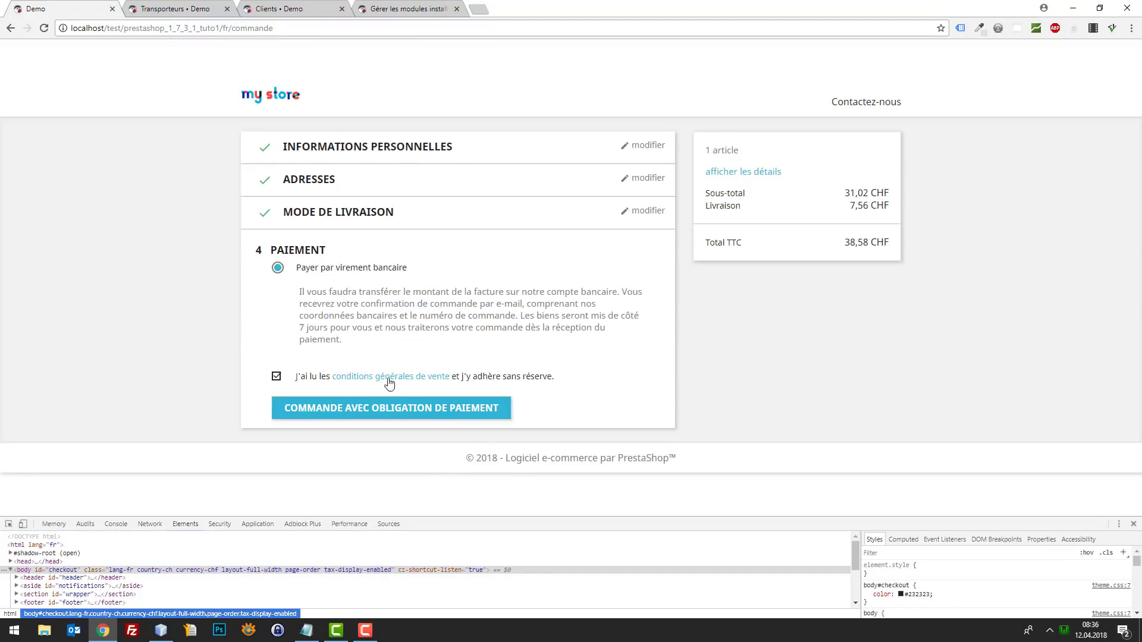
click(399, 409)
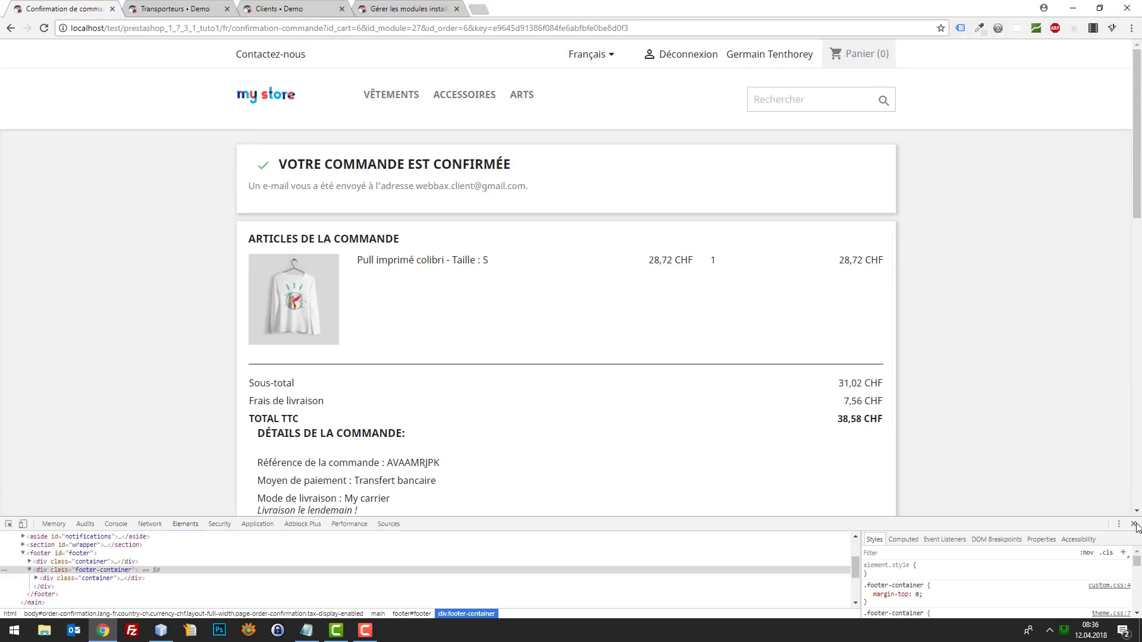
- Review the 38,58 CHF order confirmation, then load the shop home page via the address bar
click(1135, 526)
scroll(801, 415, down, 7)
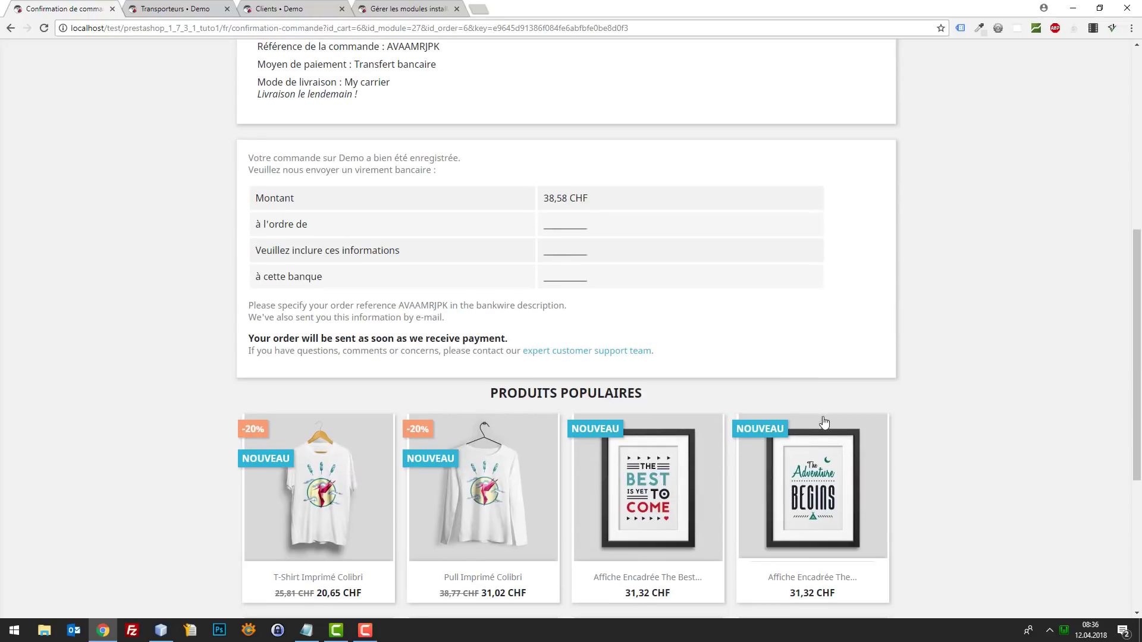
scroll(801, 414, down, 5)
scroll(842, 449, up, 9)
scroll(637, 238, up, 2)
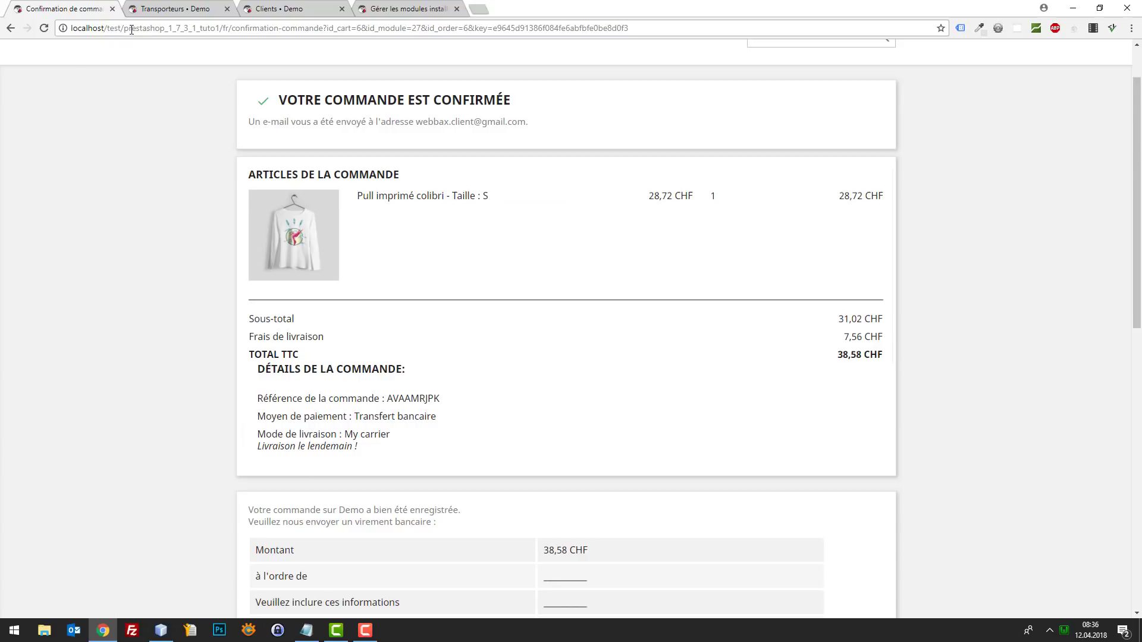
drag(222, 29, 637, 29)
key(BackSpace)
key(Return)
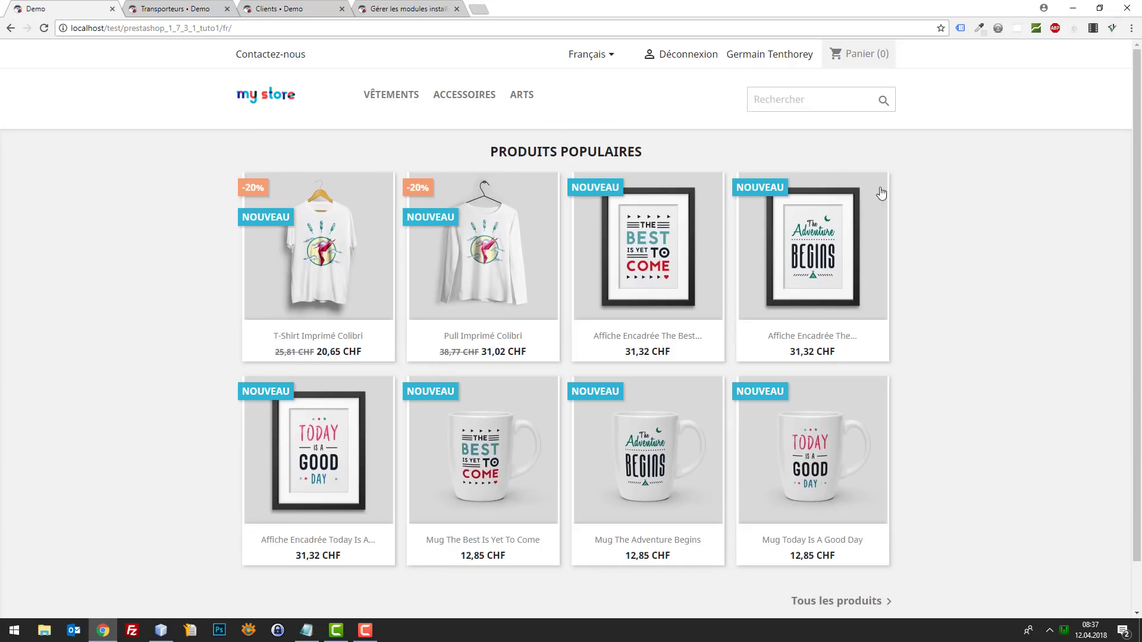
- Open the customer's account page from the account name link
click(755, 63)
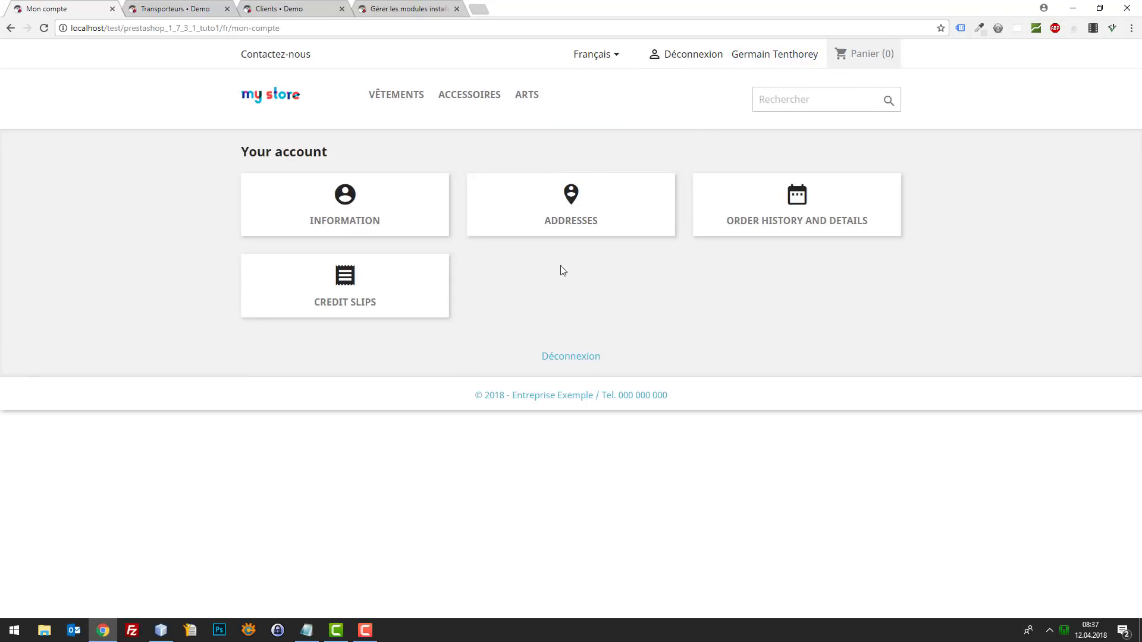
drag(485, 300, 312, 302)
click(607, 275)
- Inspect the Credit Slips tile in developer tools and copy its id order-slips-link
key(F12)
click(8, 523)
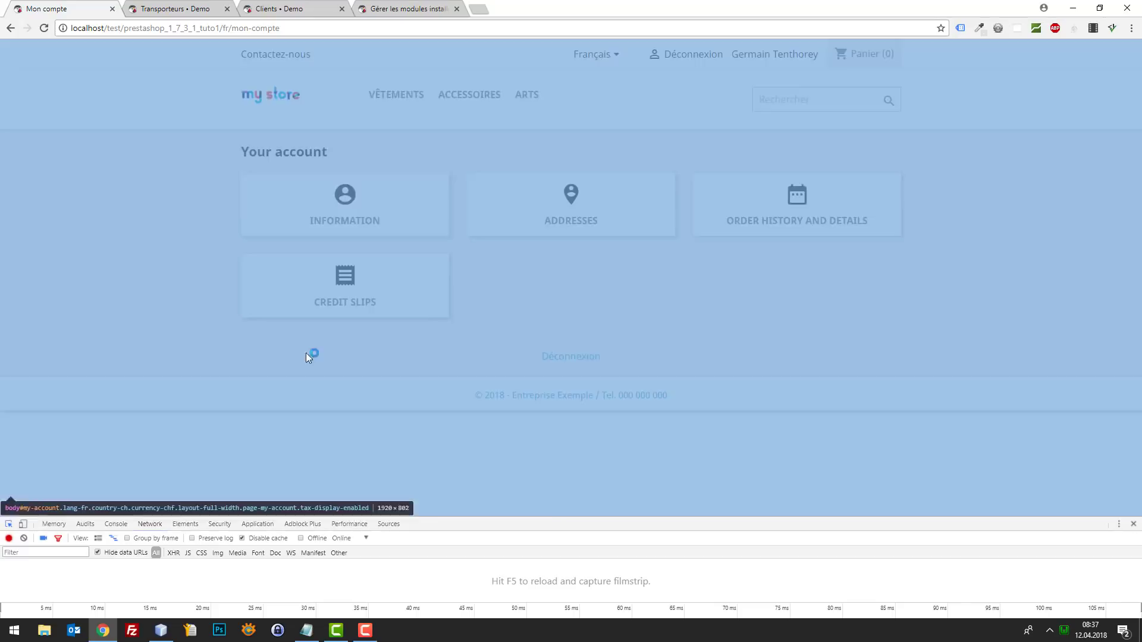
click(424, 309)
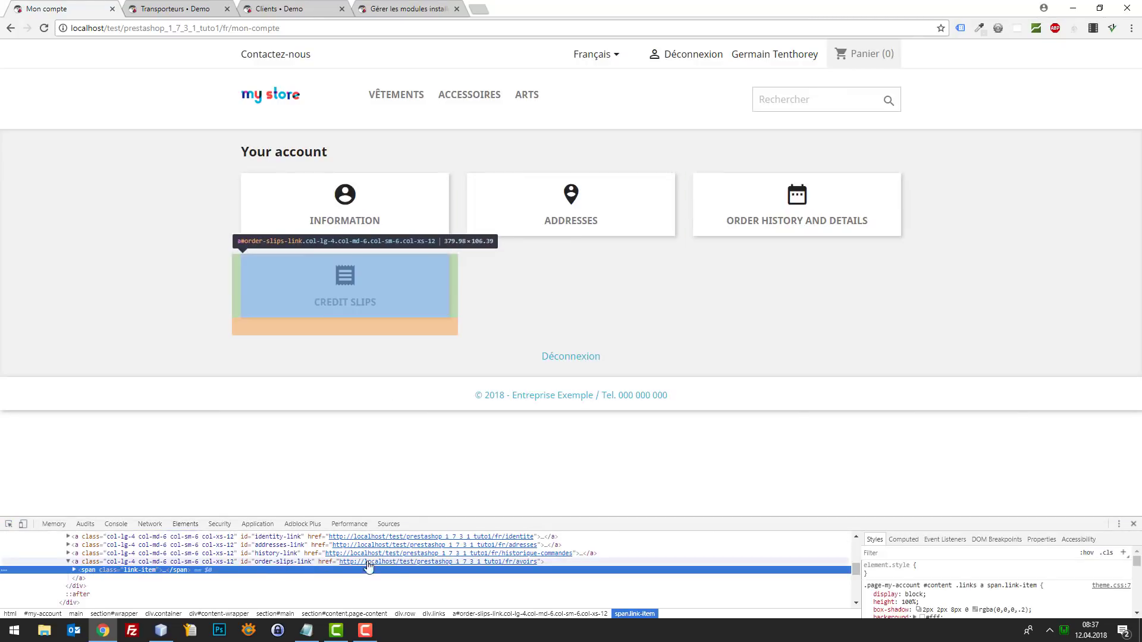
double_click(291, 562)
key(ctrl+c)
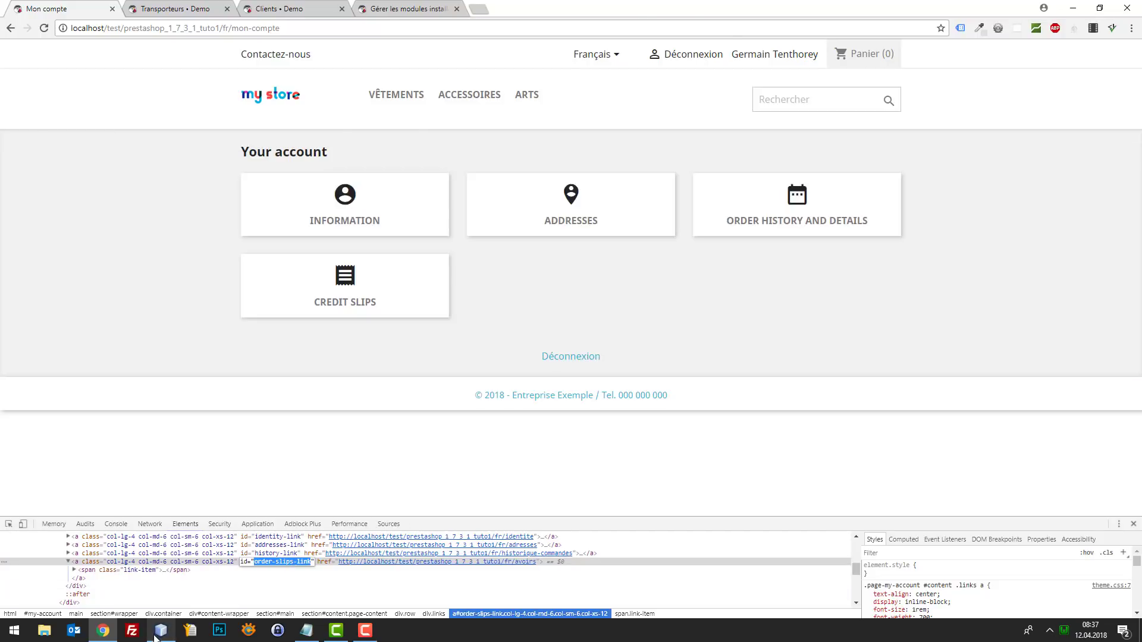
click(161, 630)
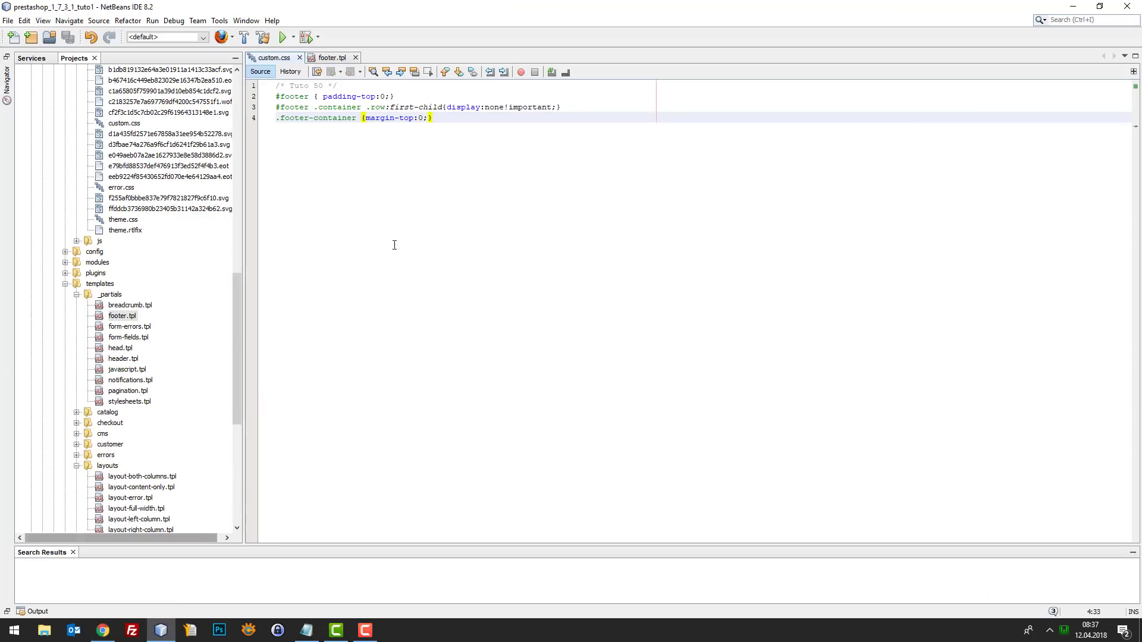
- Add a new line 5 in custom.css with the #order-slips-link selector
key(Return)
key(ctrl+v)
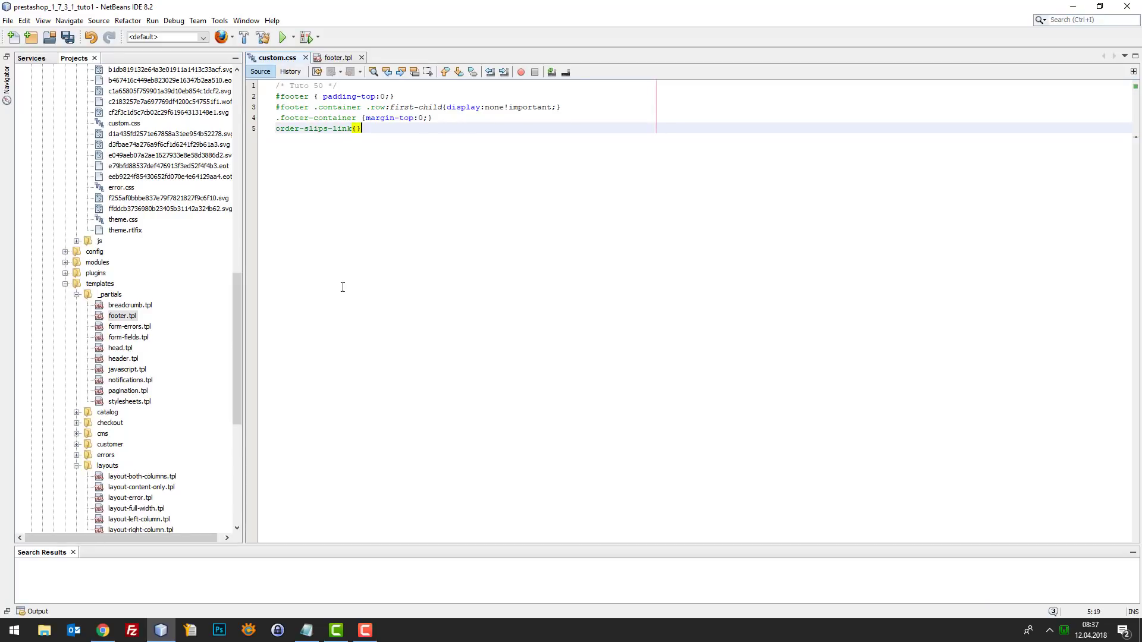
click(159, 631)
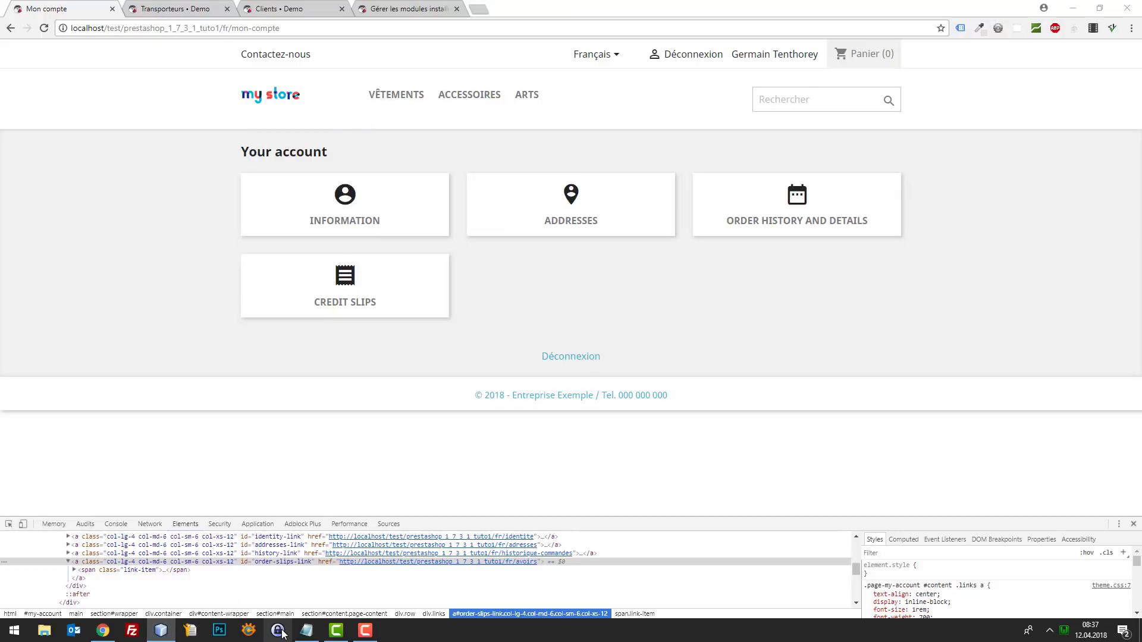
click(161, 631)
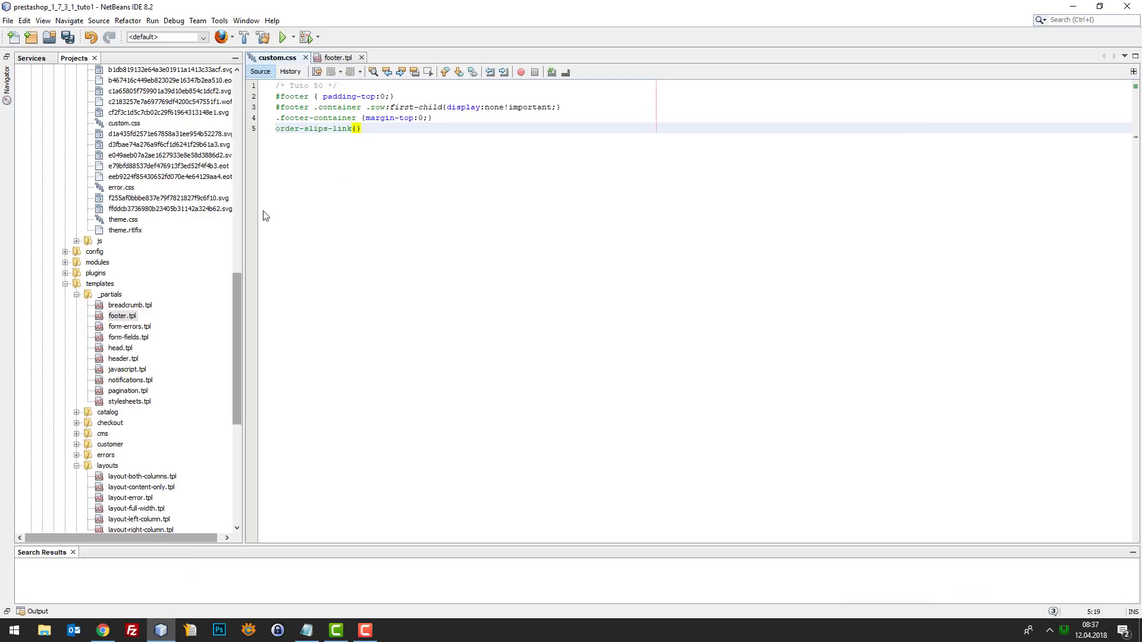
click(281, 130)
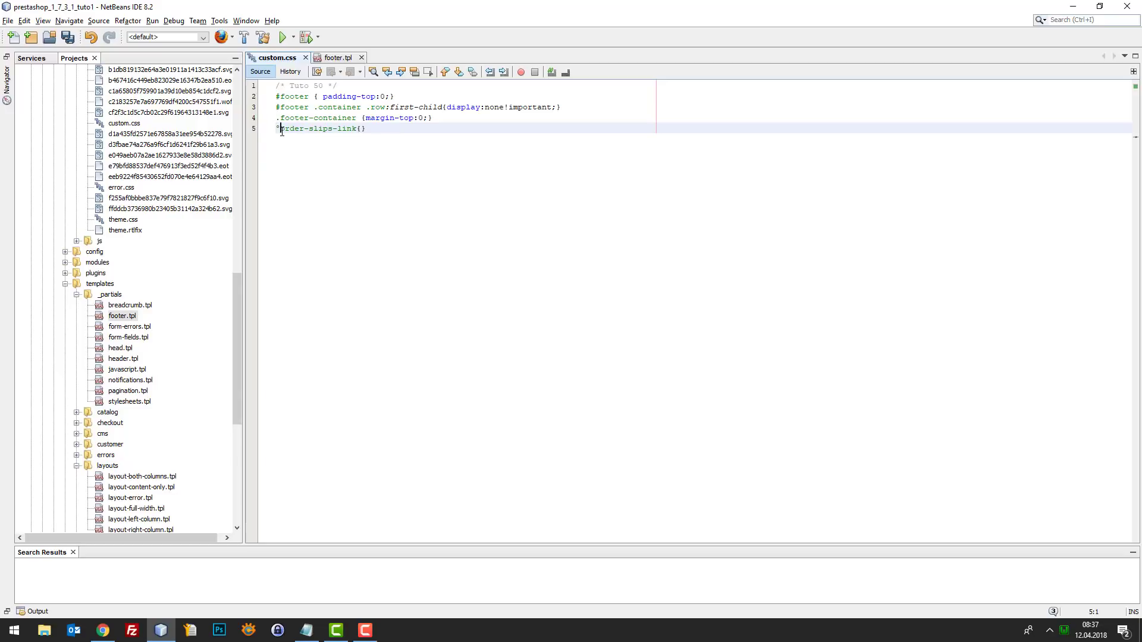
key(BackSpace)
text(#)
- Prefix the selector with #my-account, give it display:none, and save custom.css
click(172, 635)
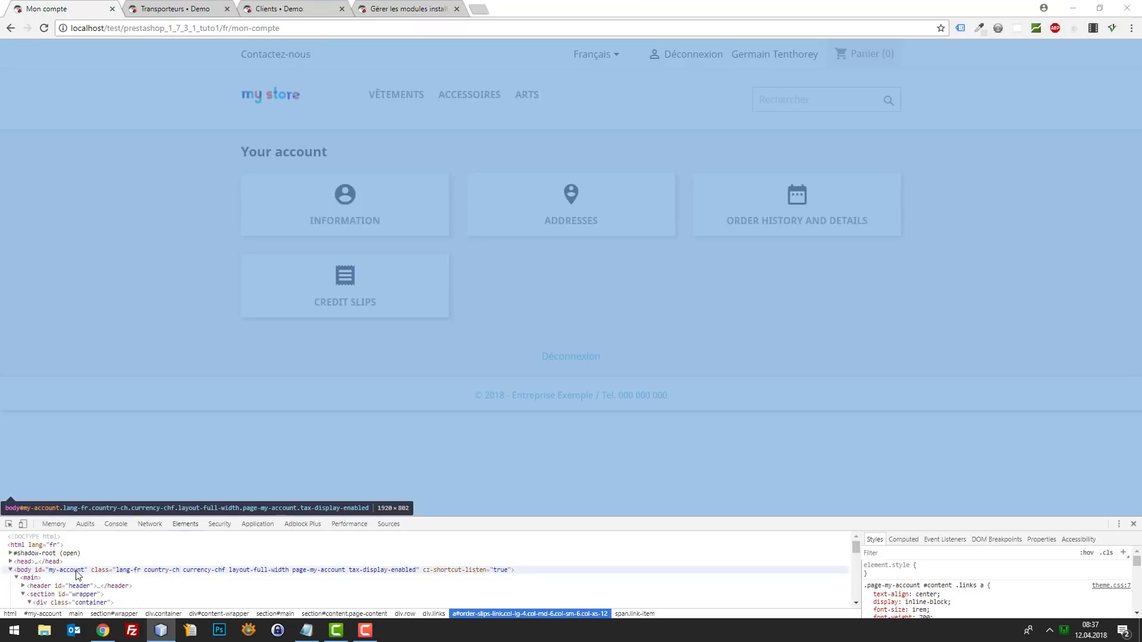
double_click(67, 569)
key(ctrl+c)
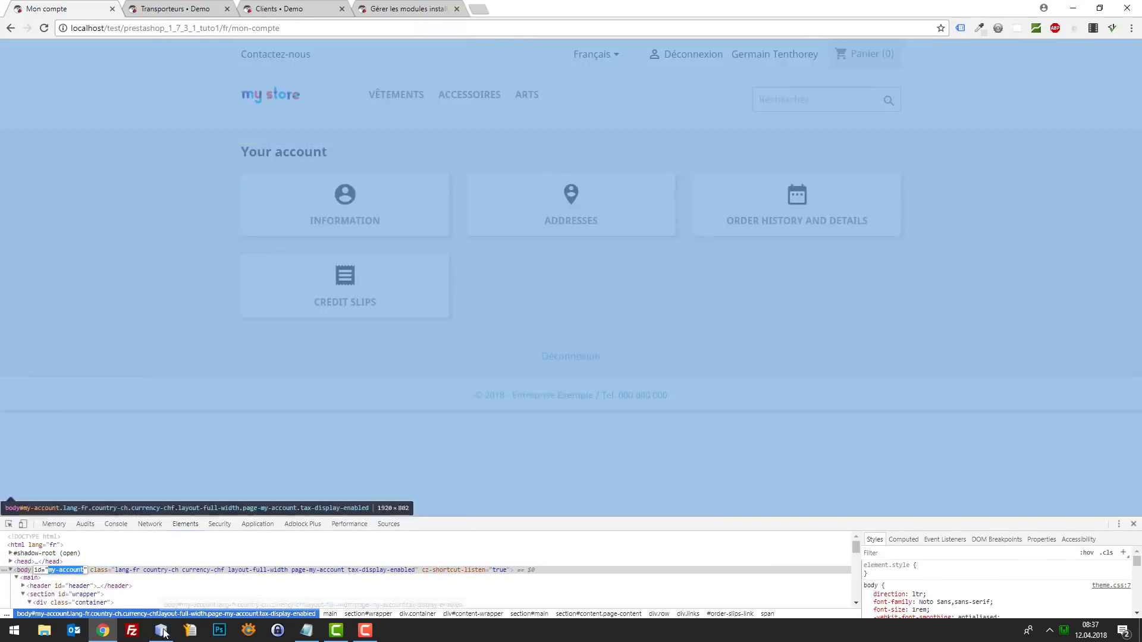
click(164, 634)
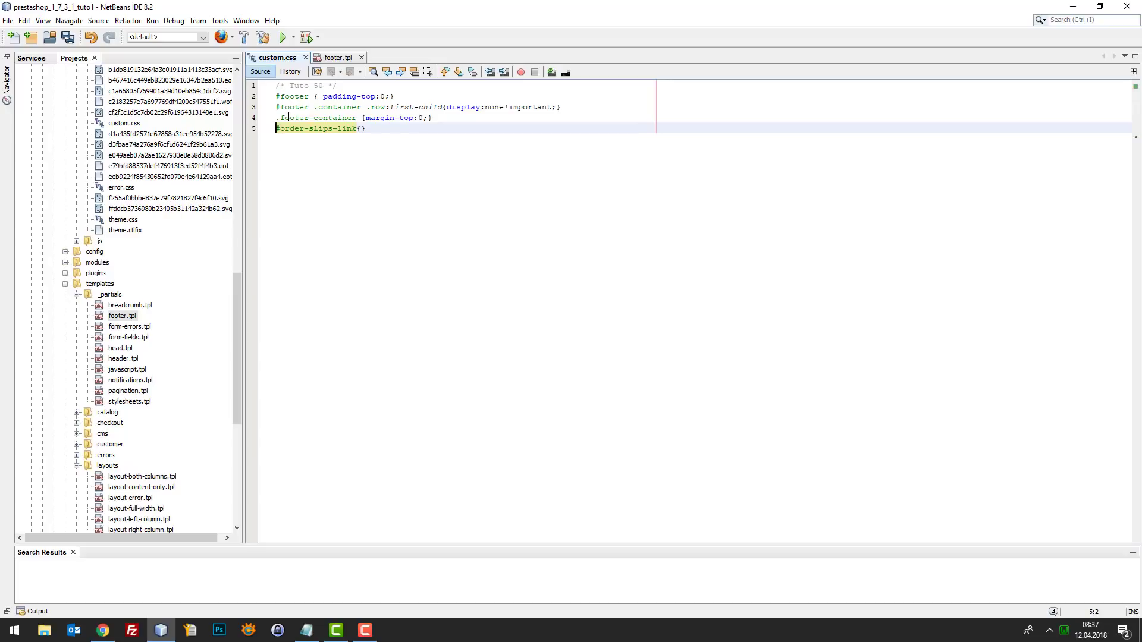
text(#)
key(ctrl+v)
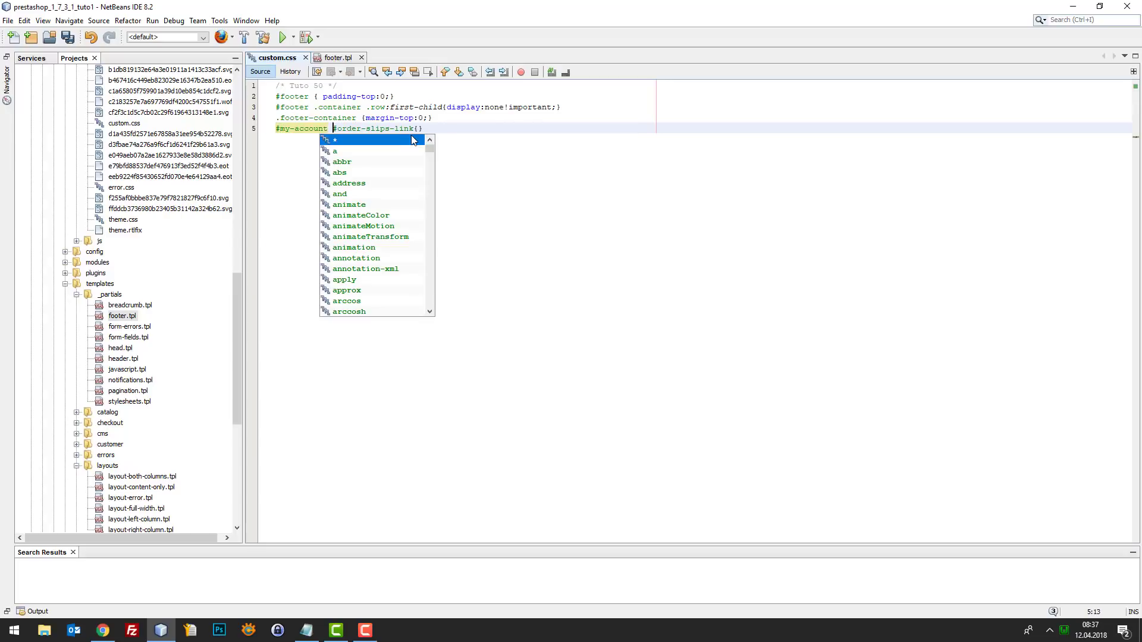
click(416, 128)
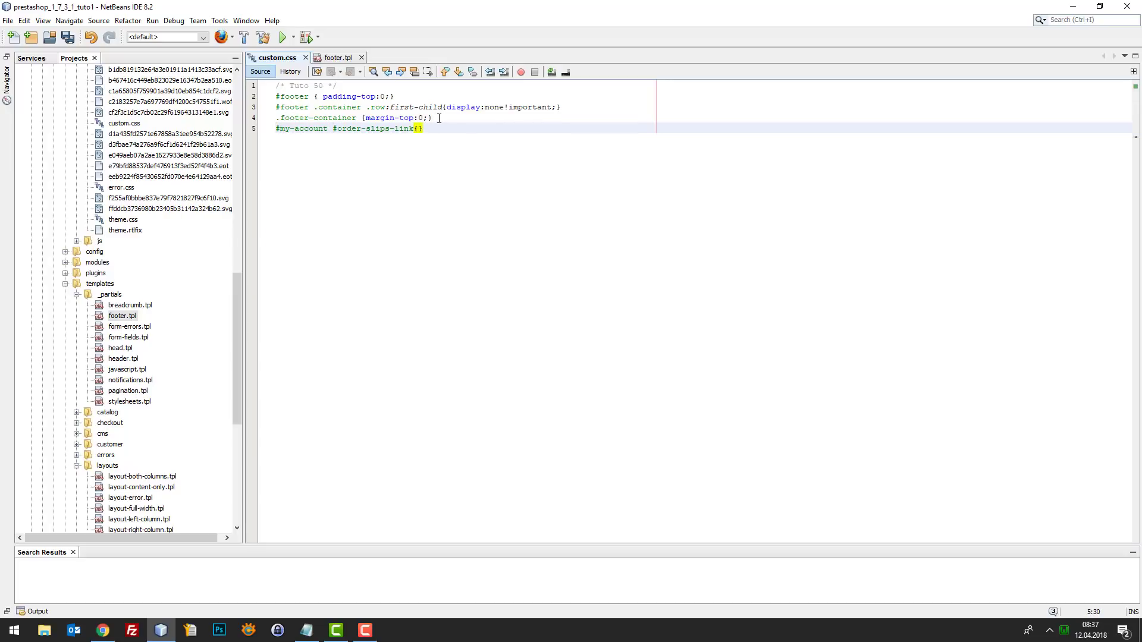
text(disp)
text(n)
text(lay:none)
key(ctrl+s)
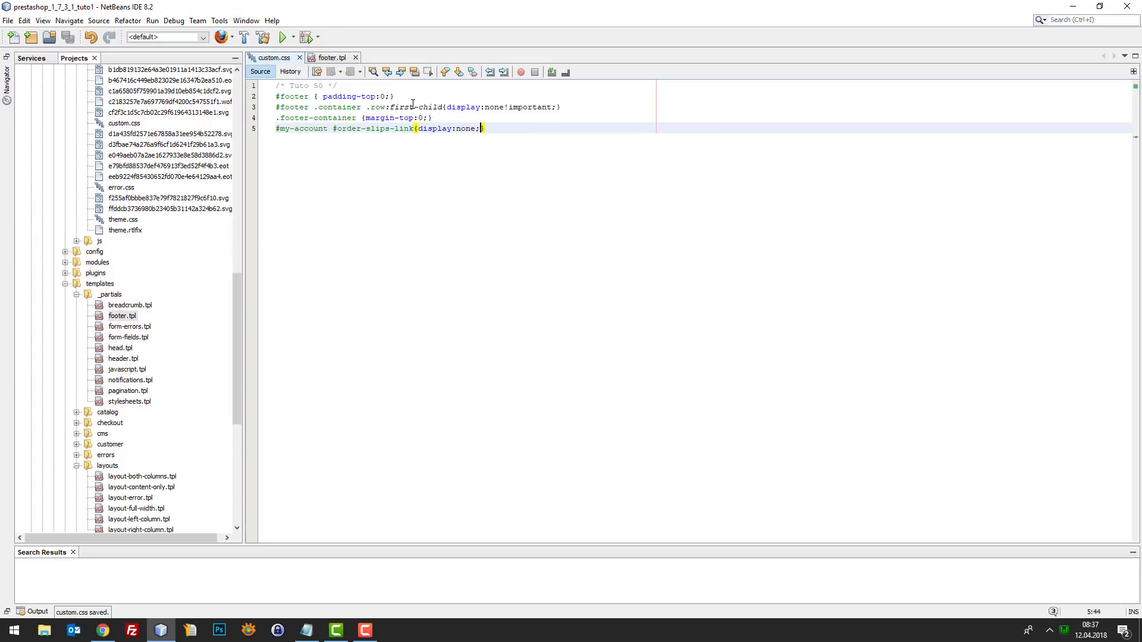
click(103, 630)
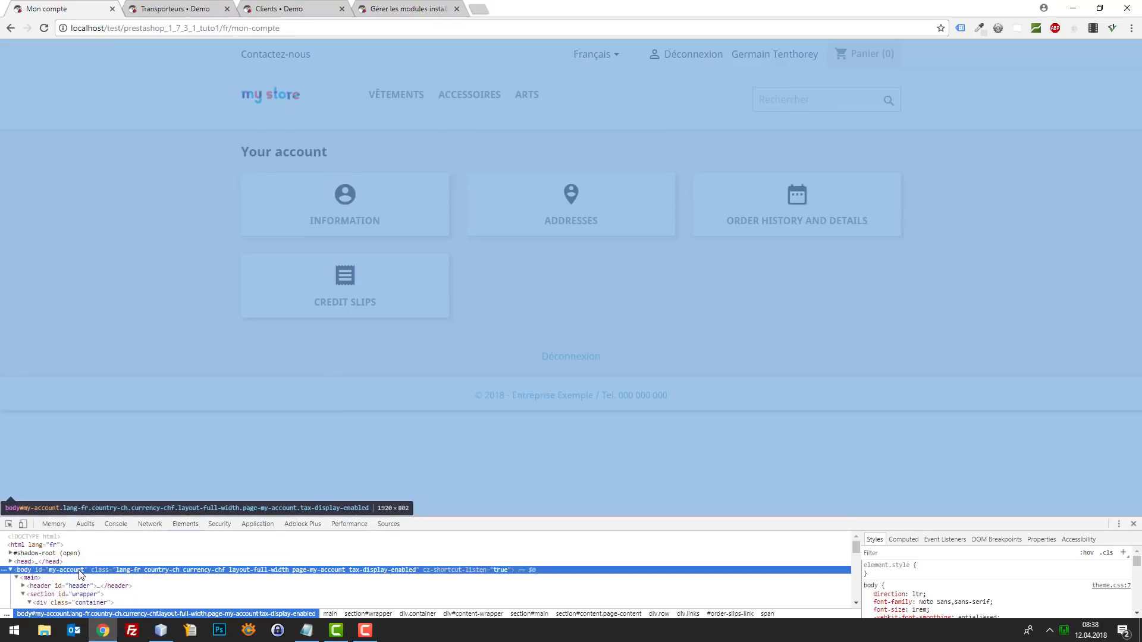
- Verify the body id my-account in DevTools and re-inspect the still-visible Credit Slips tile
double_click(79, 569)
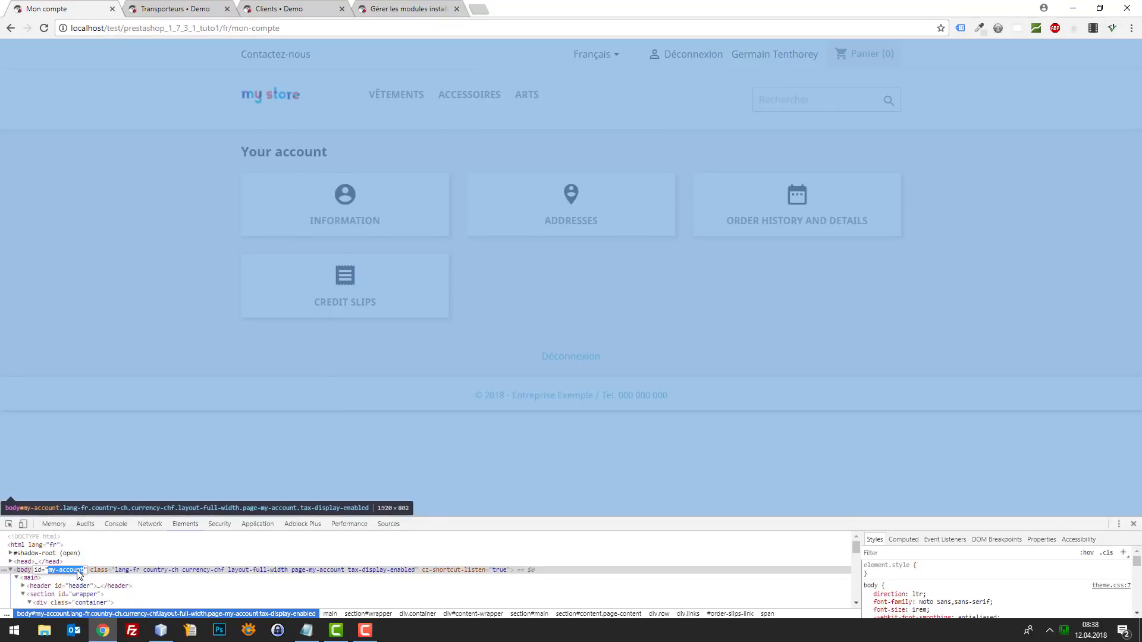
click(77, 570)
drag(81, 571, 50, 571)
click(52, 571)
drag(88, 571, 53, 572)
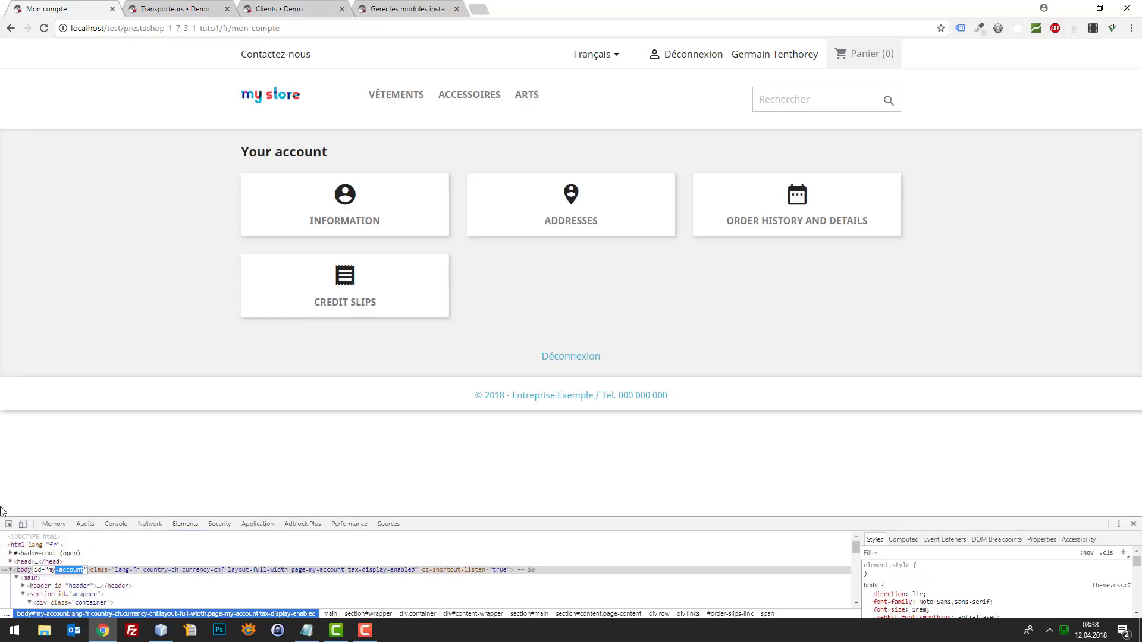
click(8, 524)
click(367, 308)
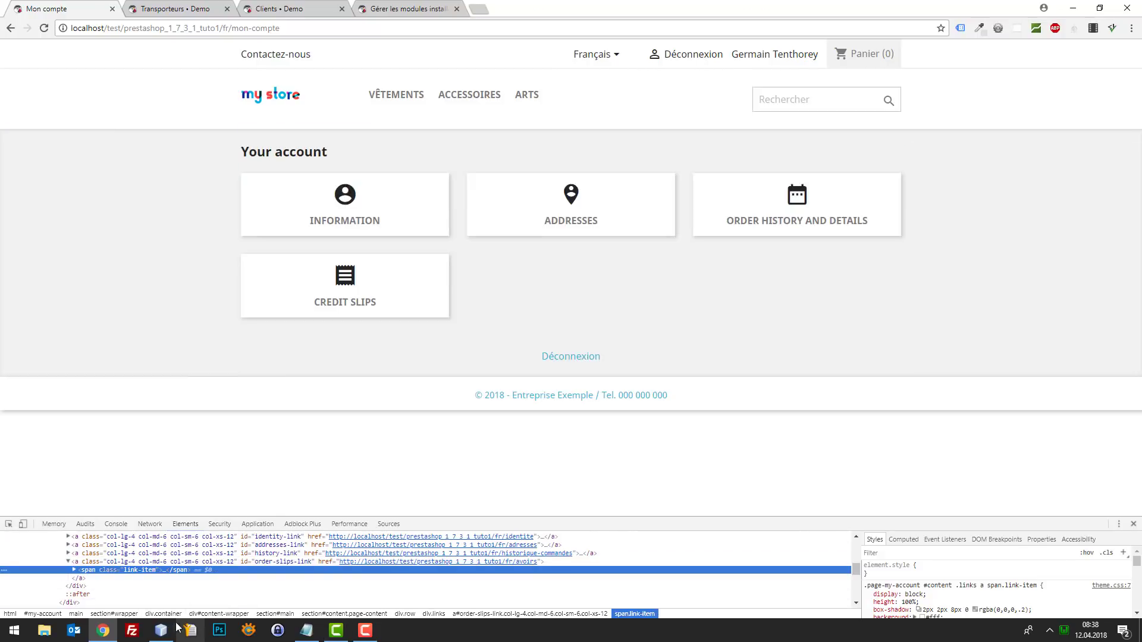
click(160, 630)
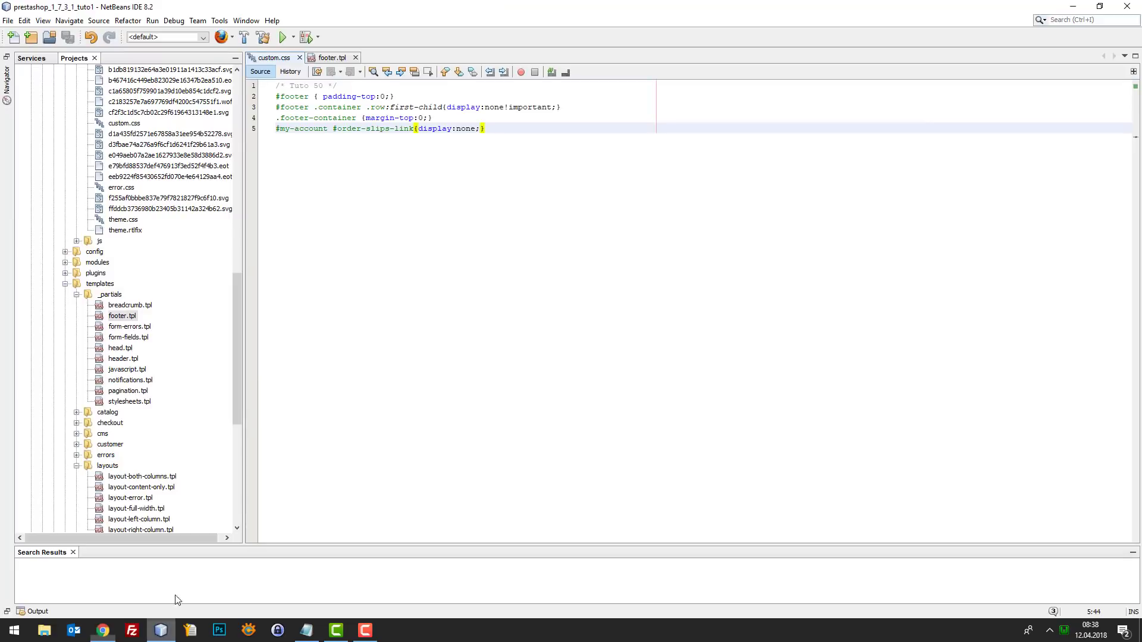
- Reload the account page and confirm the Credit Slips tile is gone, leaving three tiles
click(102, 630)
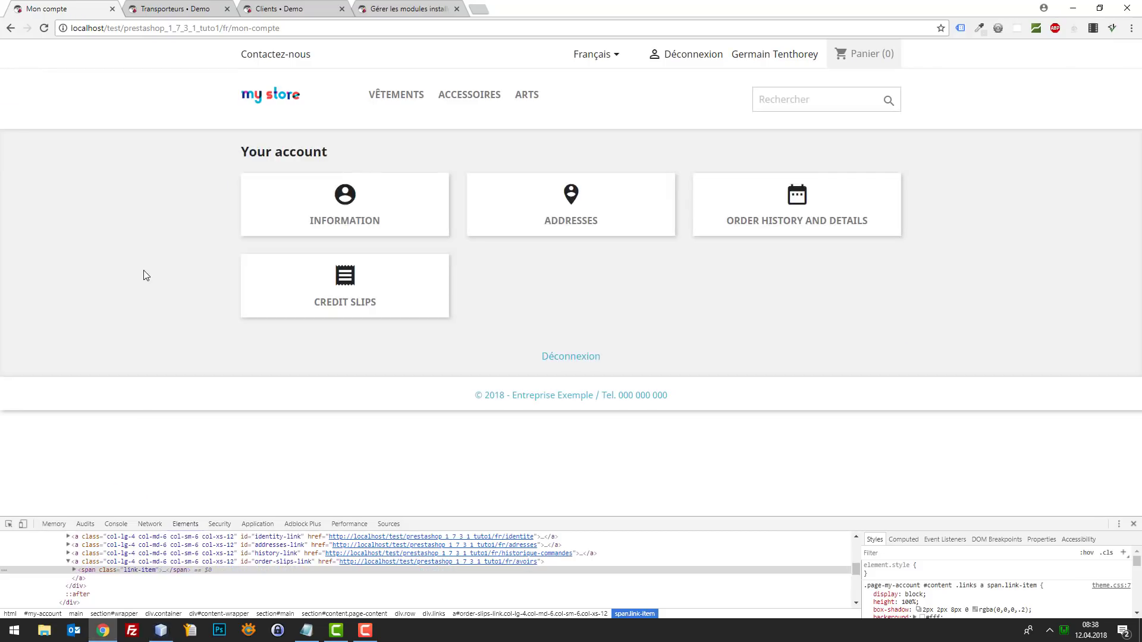
key(F5)
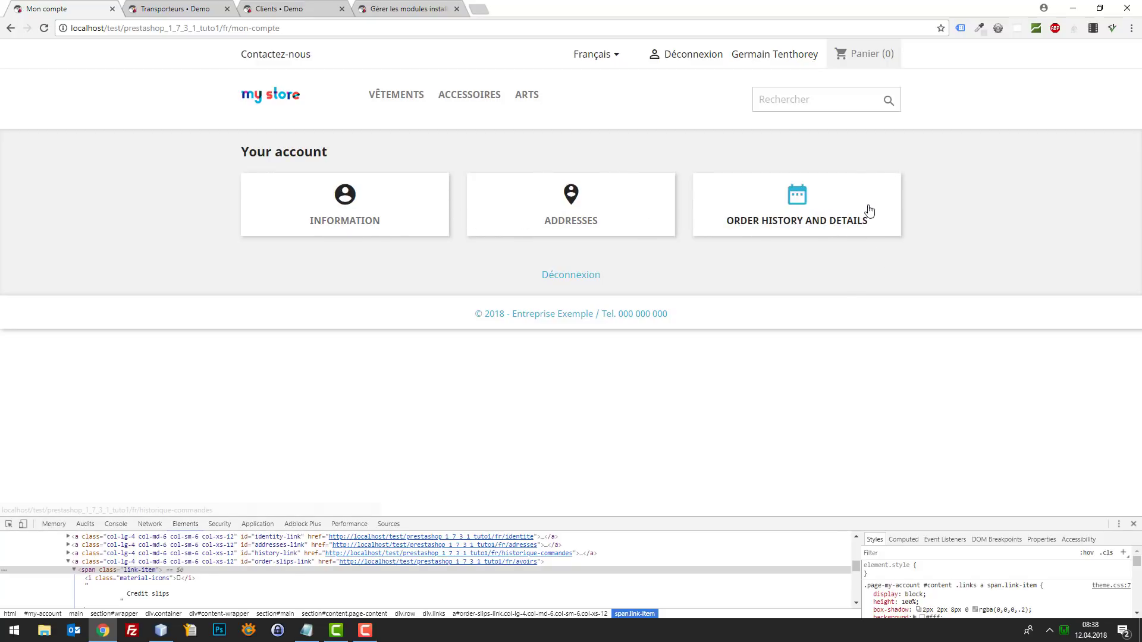
click(1133, 524)
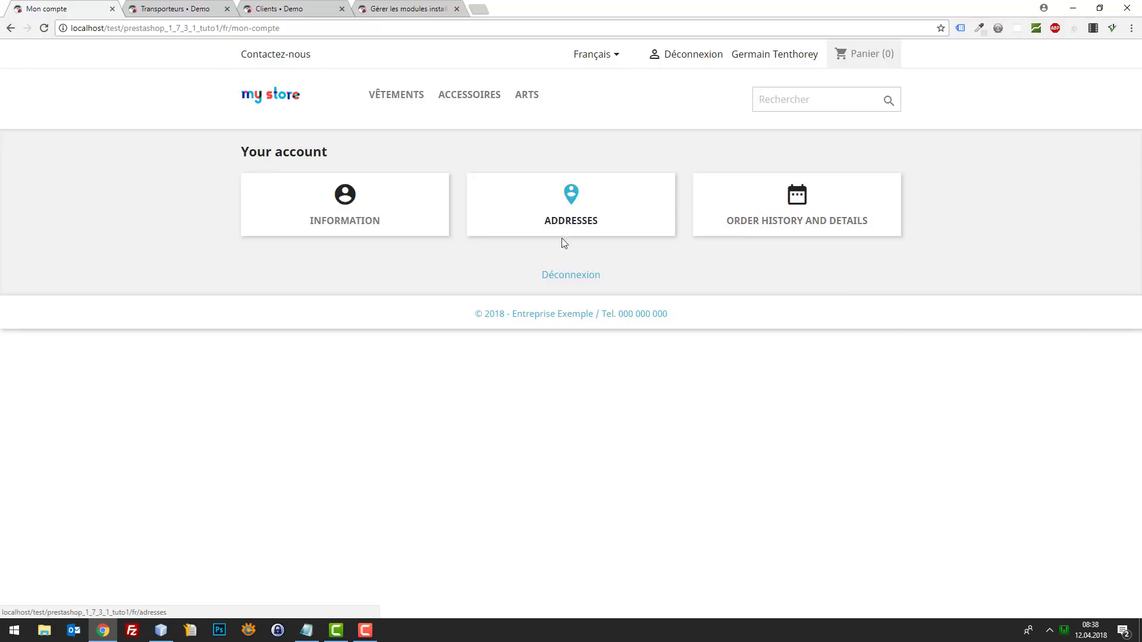
click(288, 103)
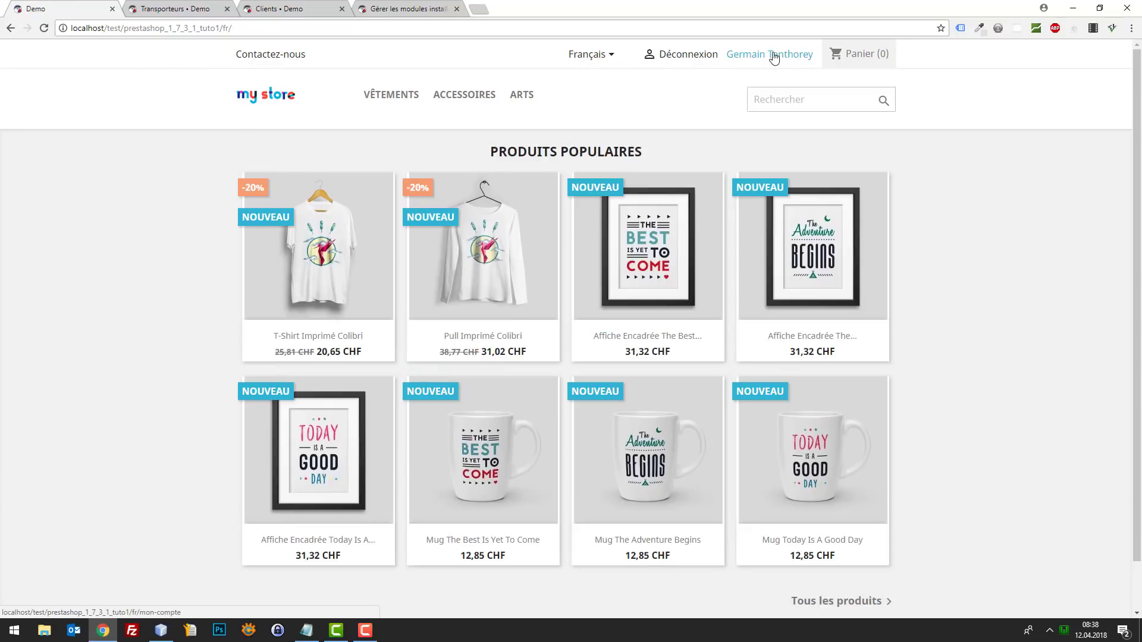
click(773, 54)
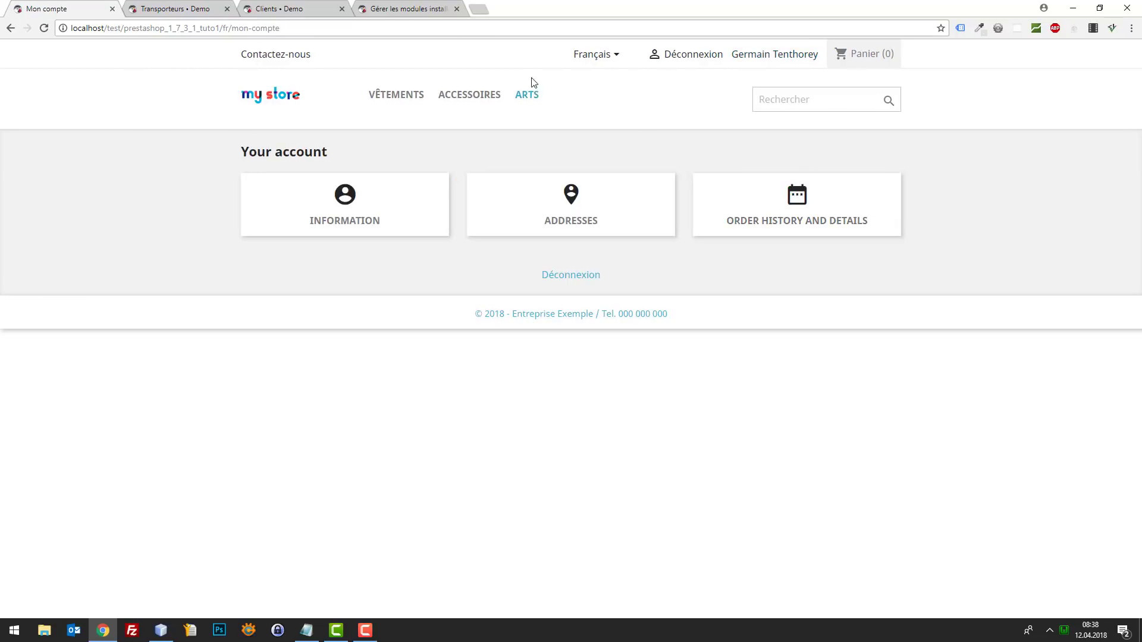
click(280, 92)
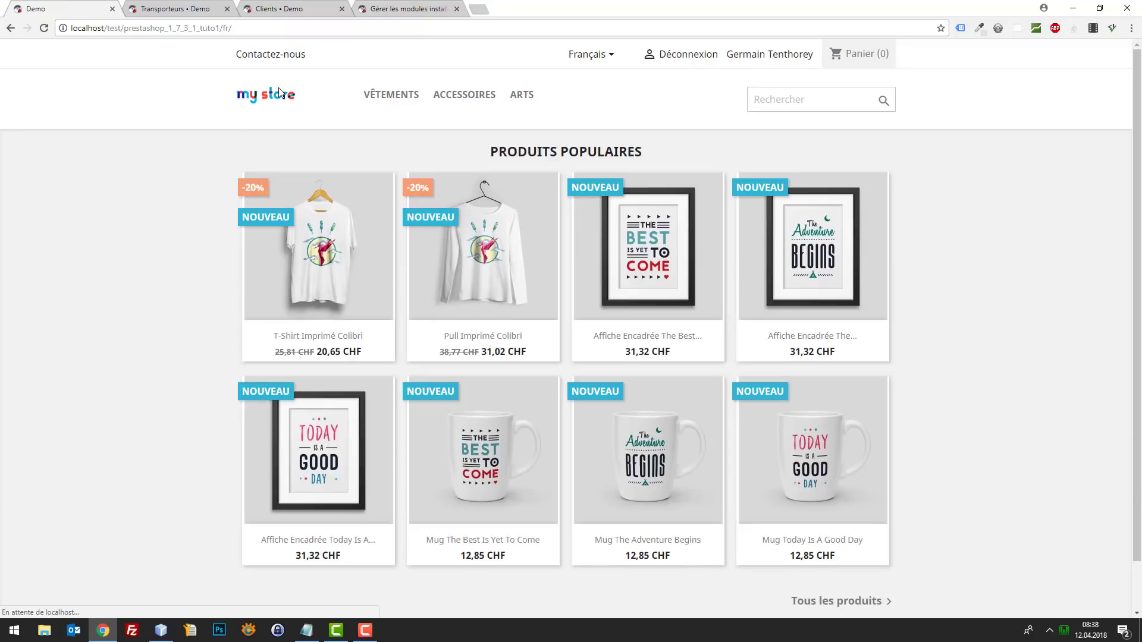
scroll(754, 270, down, 1)
scroll(892, 274, up, 1)
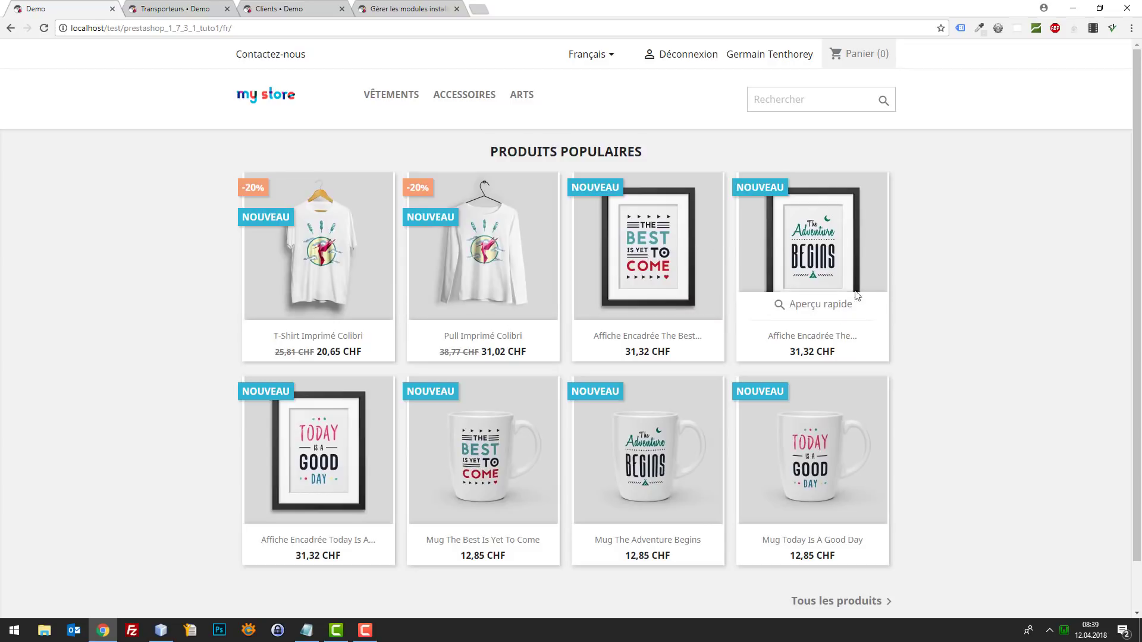
click(403, 100)
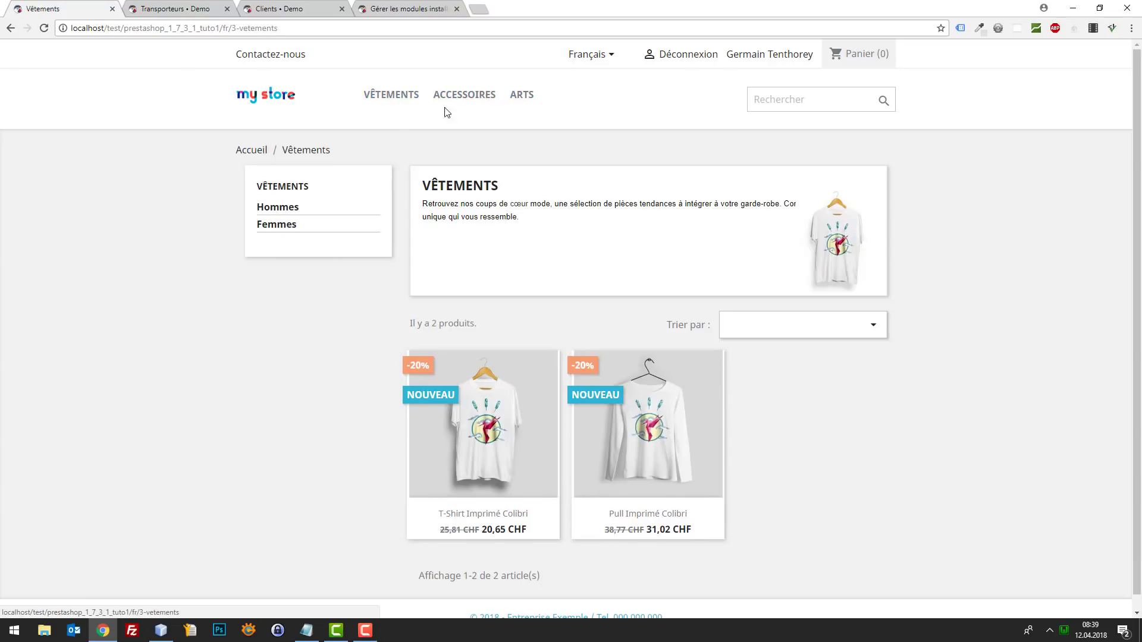
scroll(484, 172, down, 1)
scroll(515, 217, up, 1)
click(459, 102)
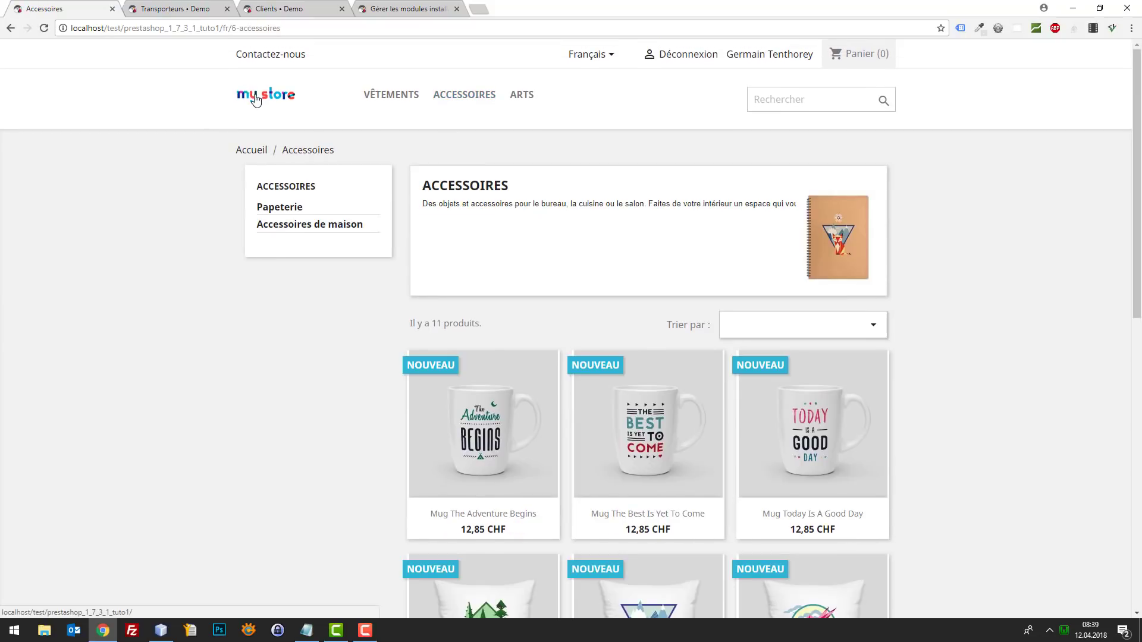
click(518, 400)
drag(744, 377, 746, 364)
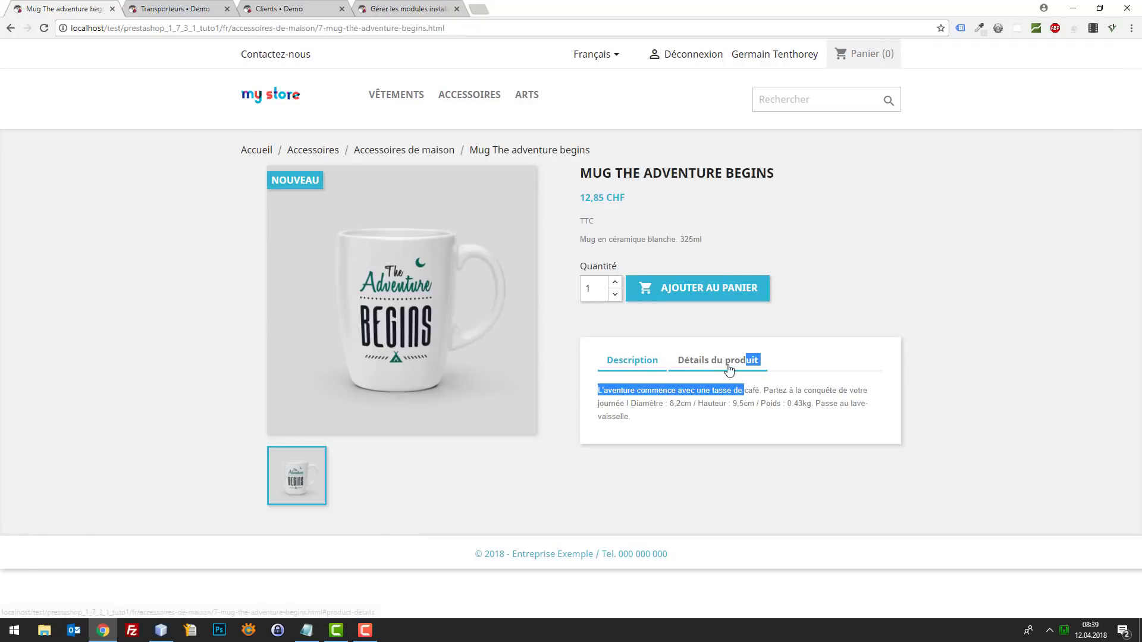
click(728, 365)
click(639, 360)
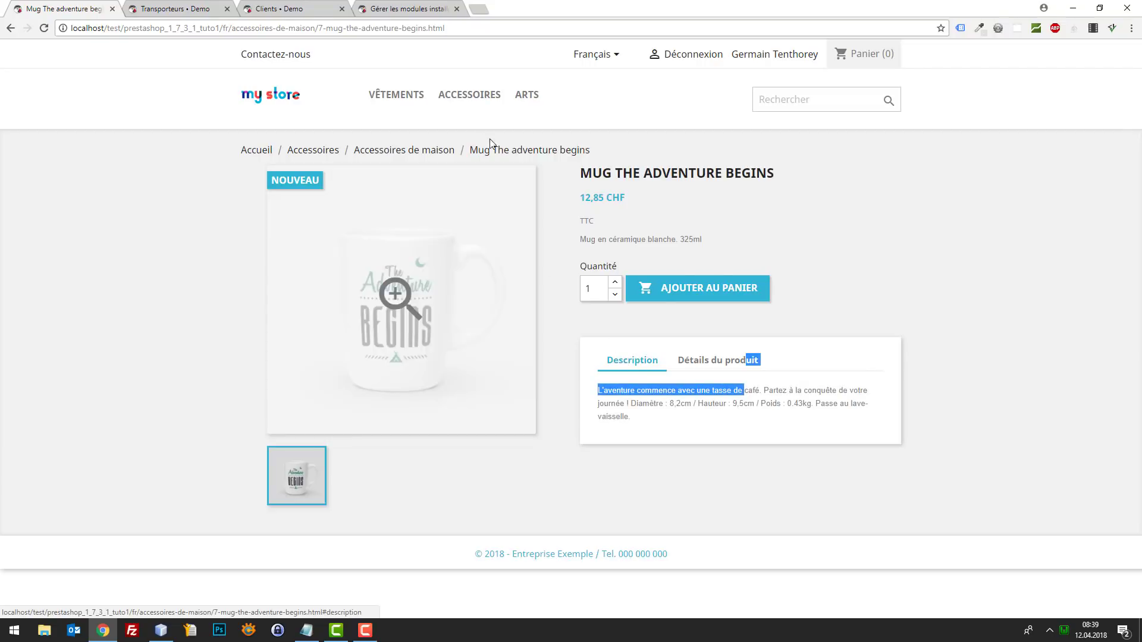
click(519, 97)
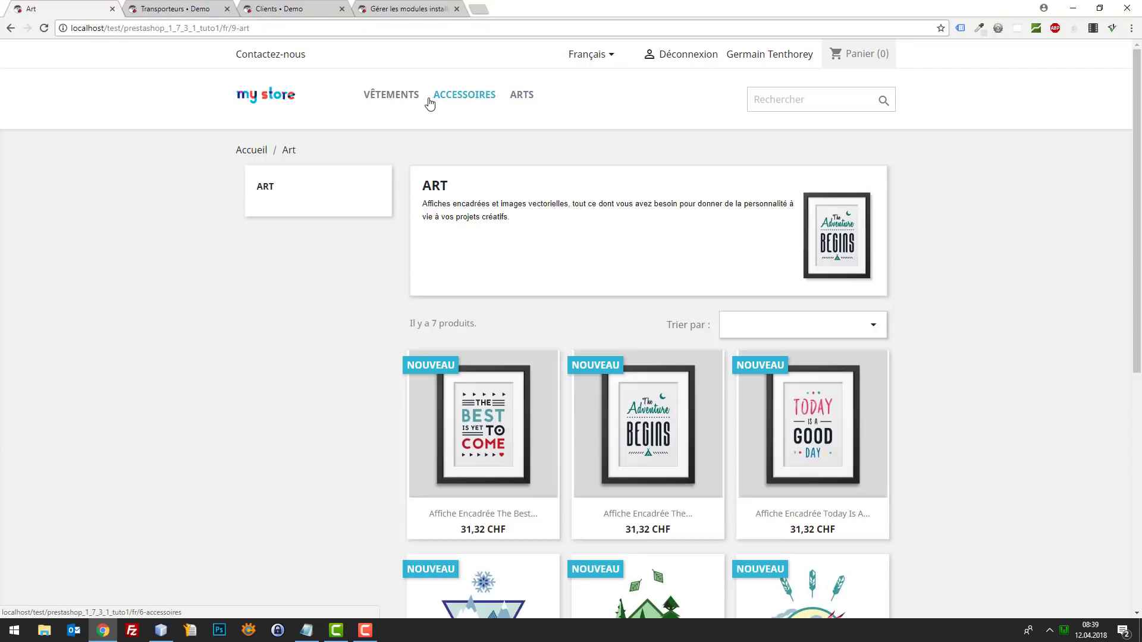
scroll(247, 238, down, 4)
scroll(309, 324, up, 4)
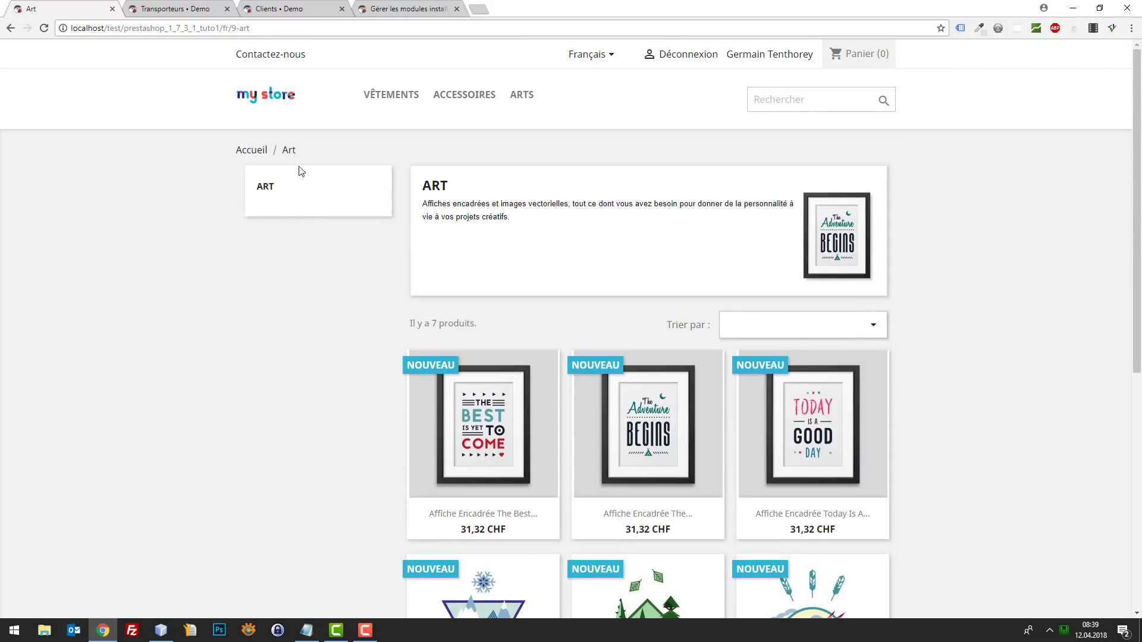
click(286, 101)
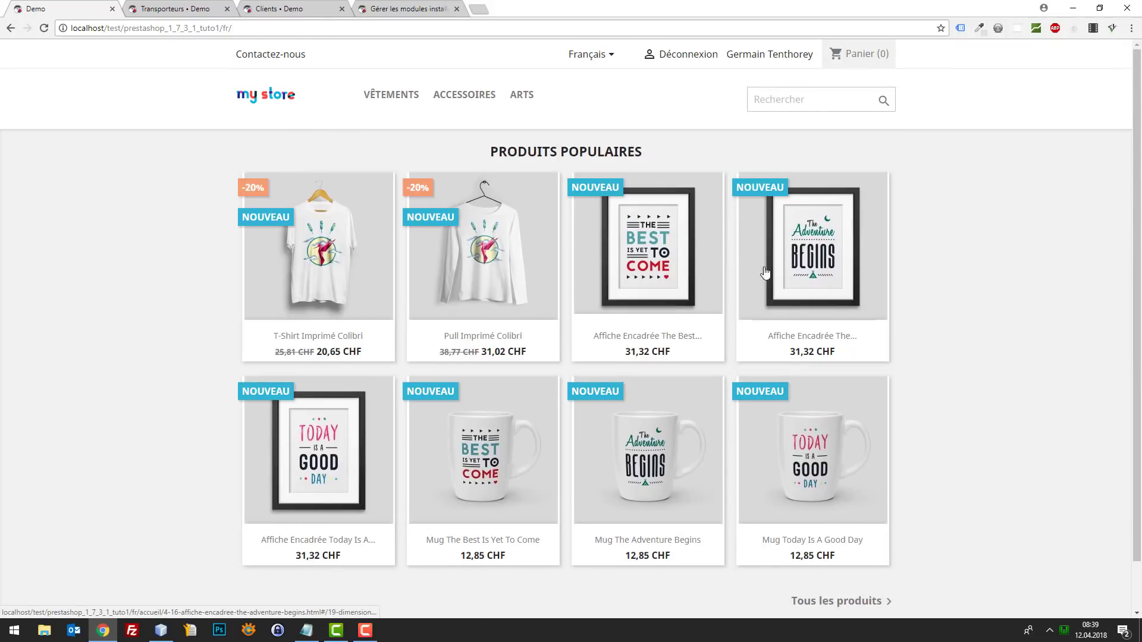
- Open the T-Shirt Imprimé Colibri product page from the Produits populaires listing
scroll(765, 273, down, 2)
scroll(701, 312, up, 2)
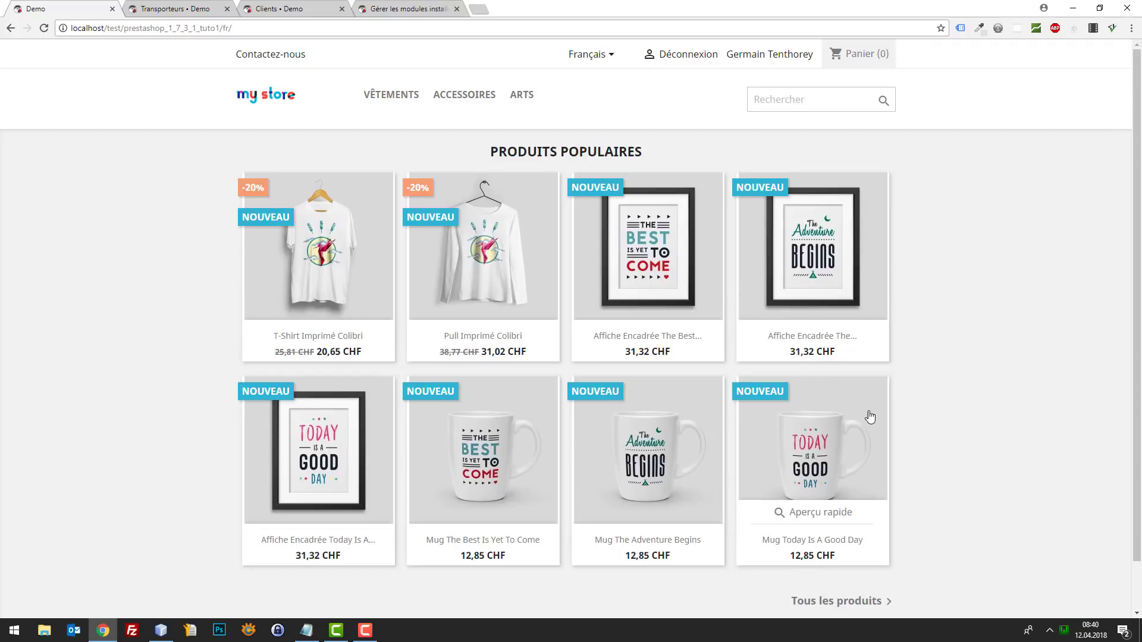
scroll(714, 440, down, 2)
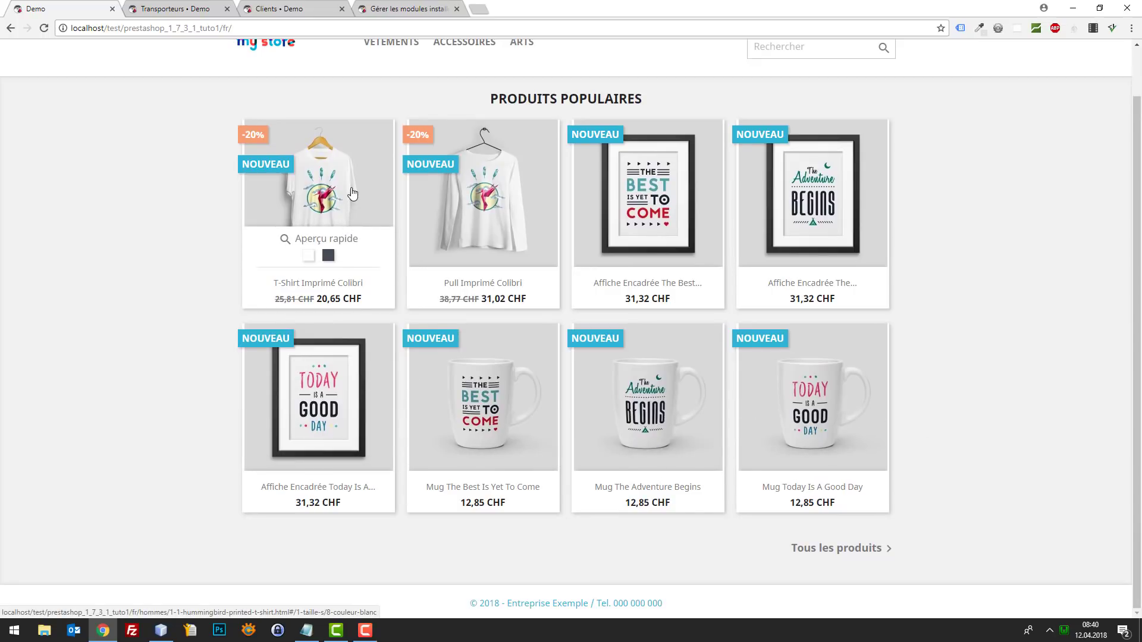
right_click(323, 194)
click(155, 234)
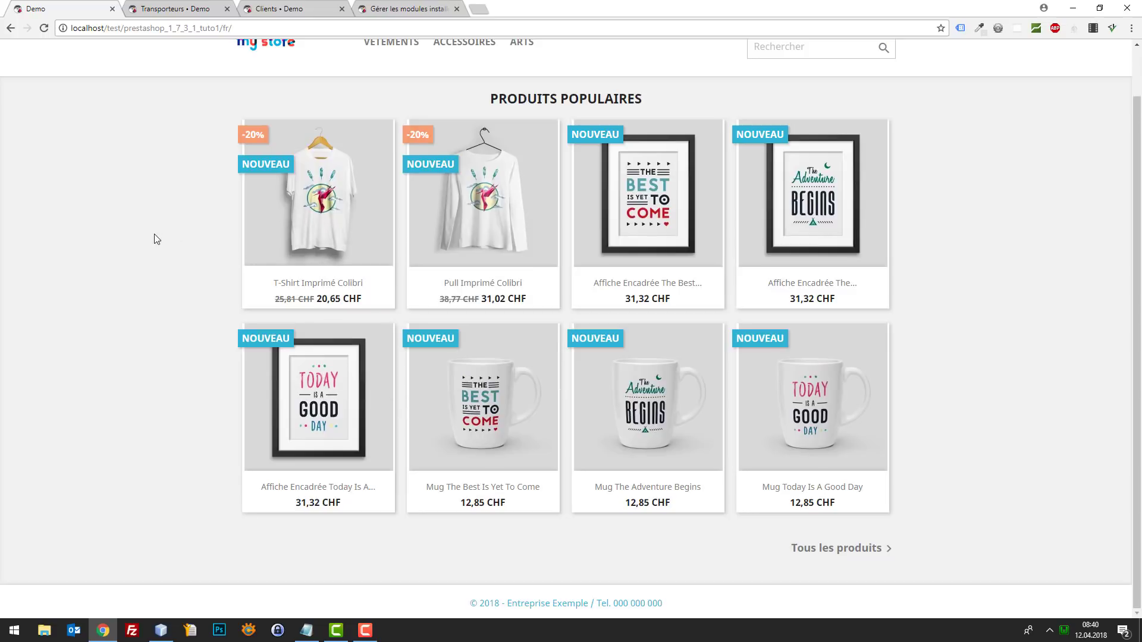
click(324, 211)
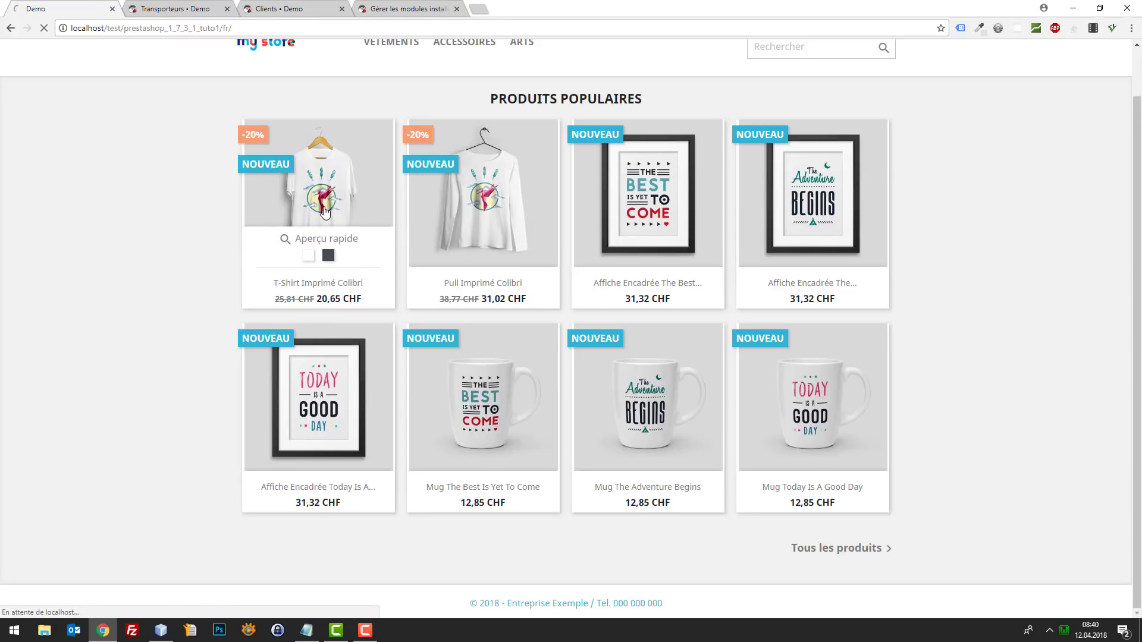
- View the hummingbird T-shirt photo enlarged twice, then return to the store home page
click(451, 334)
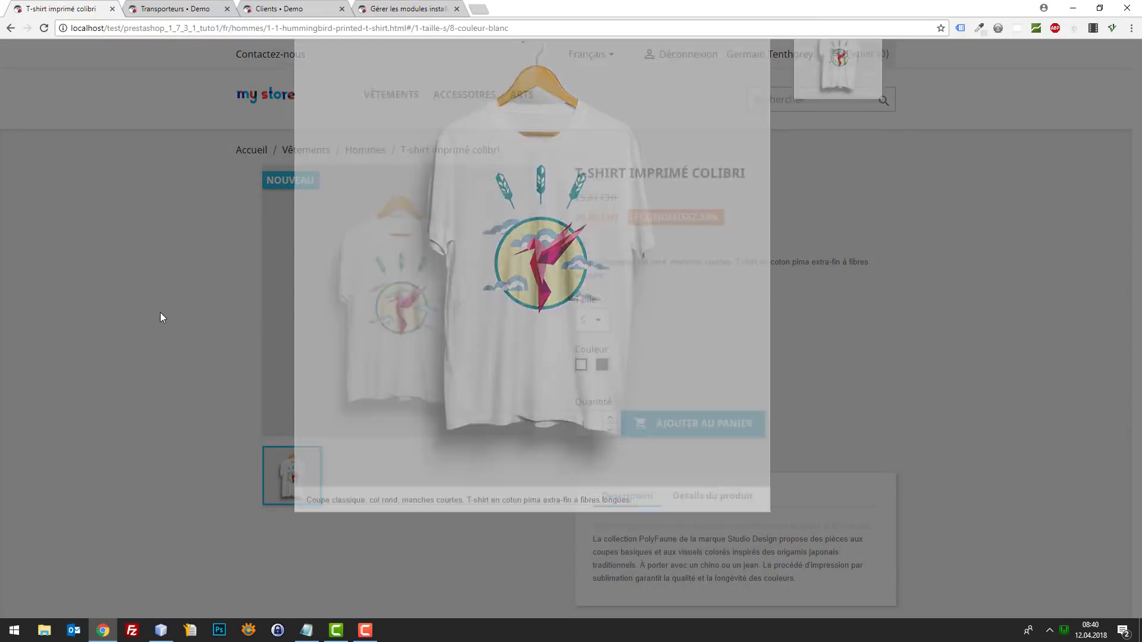
click(160, 313)
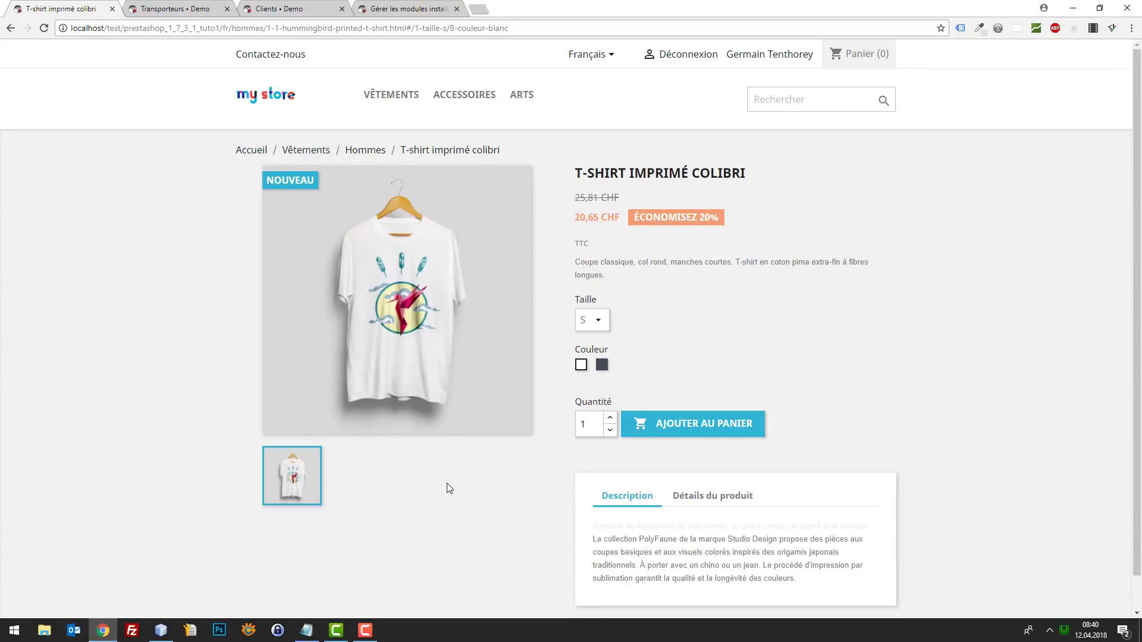
scroll(447, 482, down, 1)
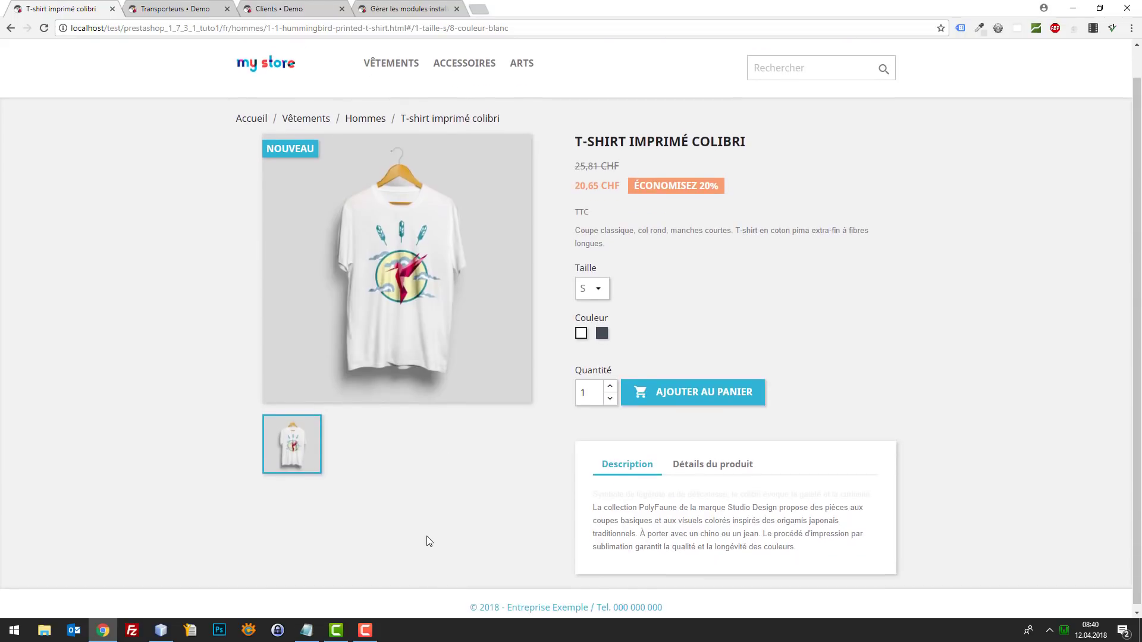
click(451, 271)
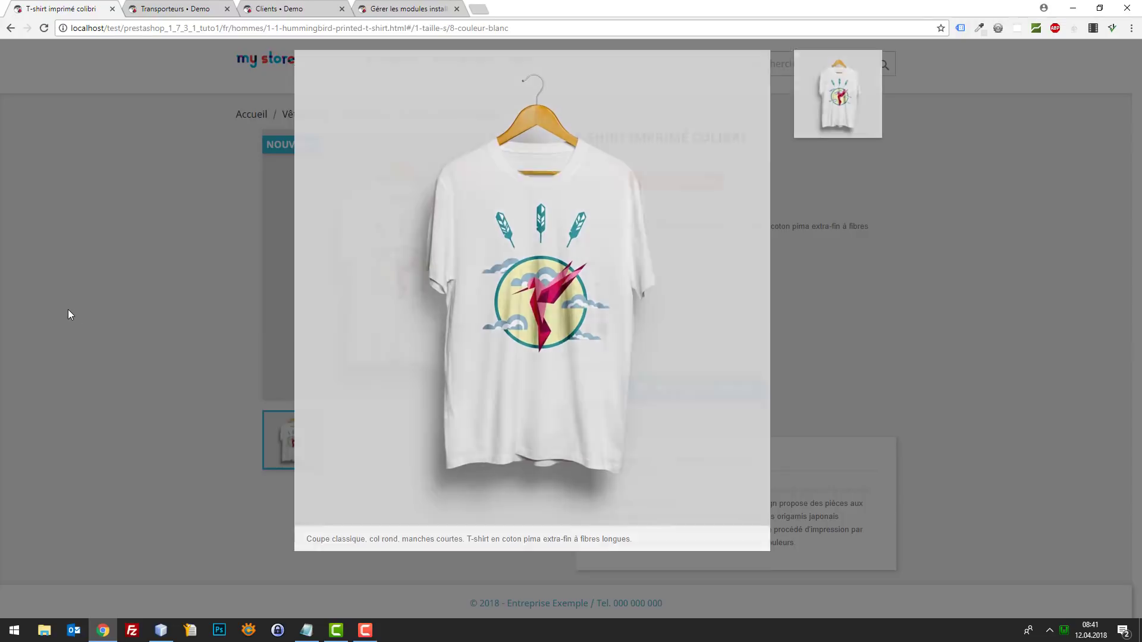
click(69, 310)
scroll(435, 343, up, 1)
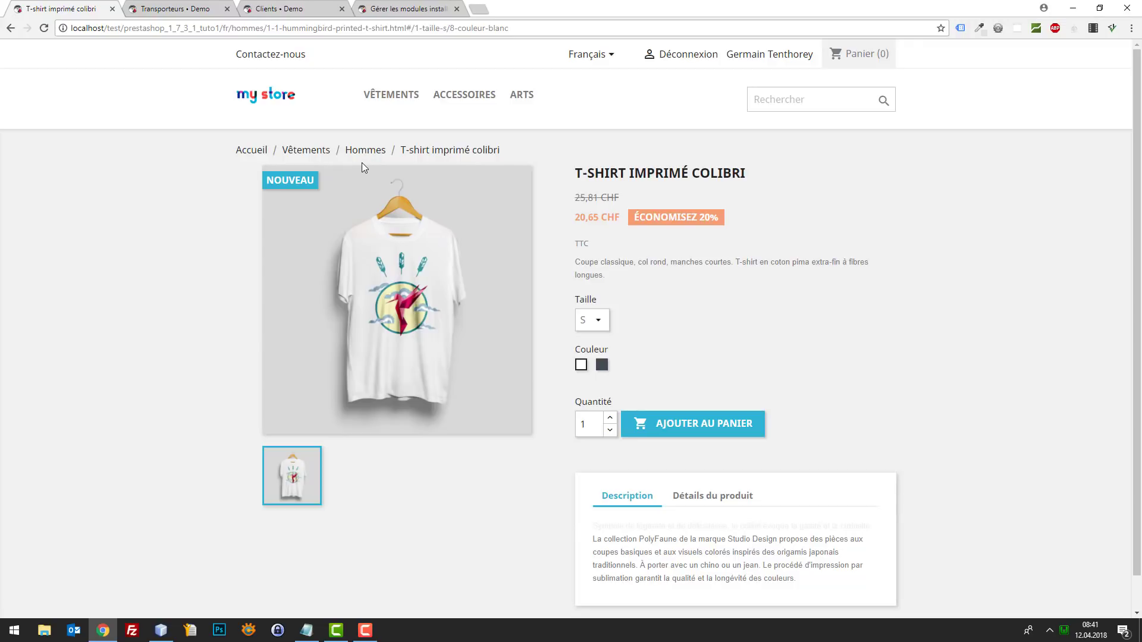
click(284, 102)
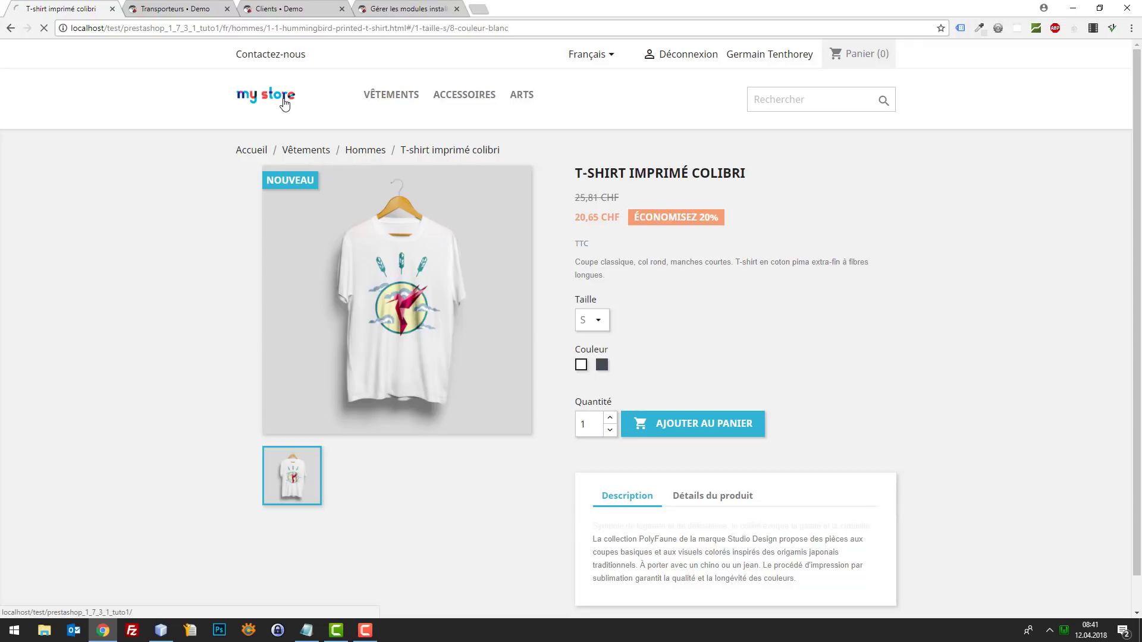
scroll(405, 199, down, 1)
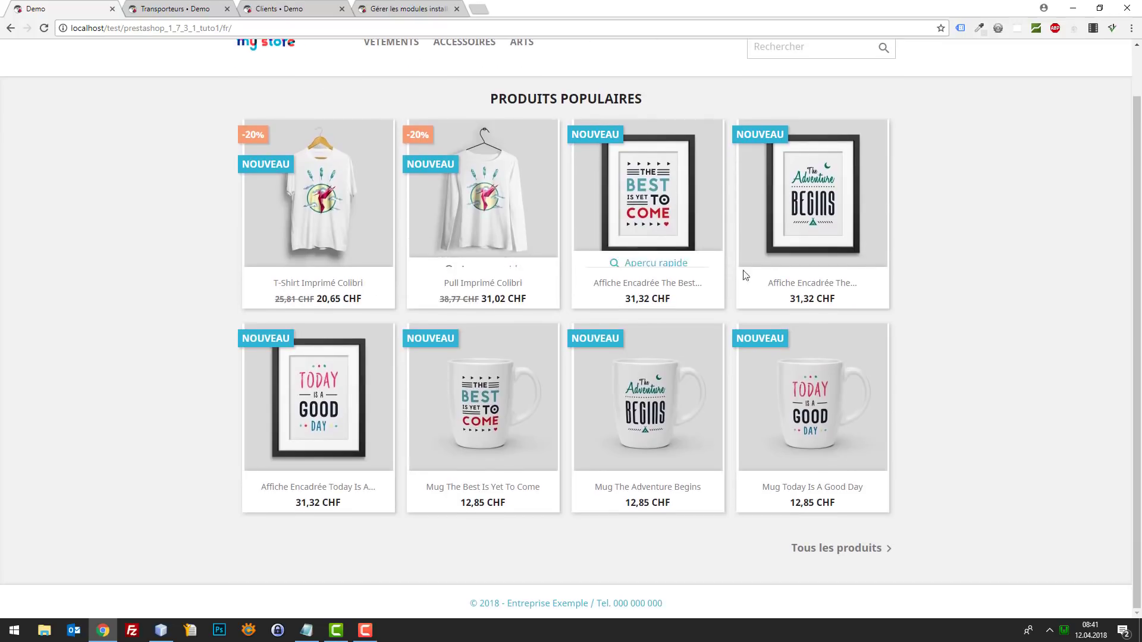
scroll(744, 272, up, 1)
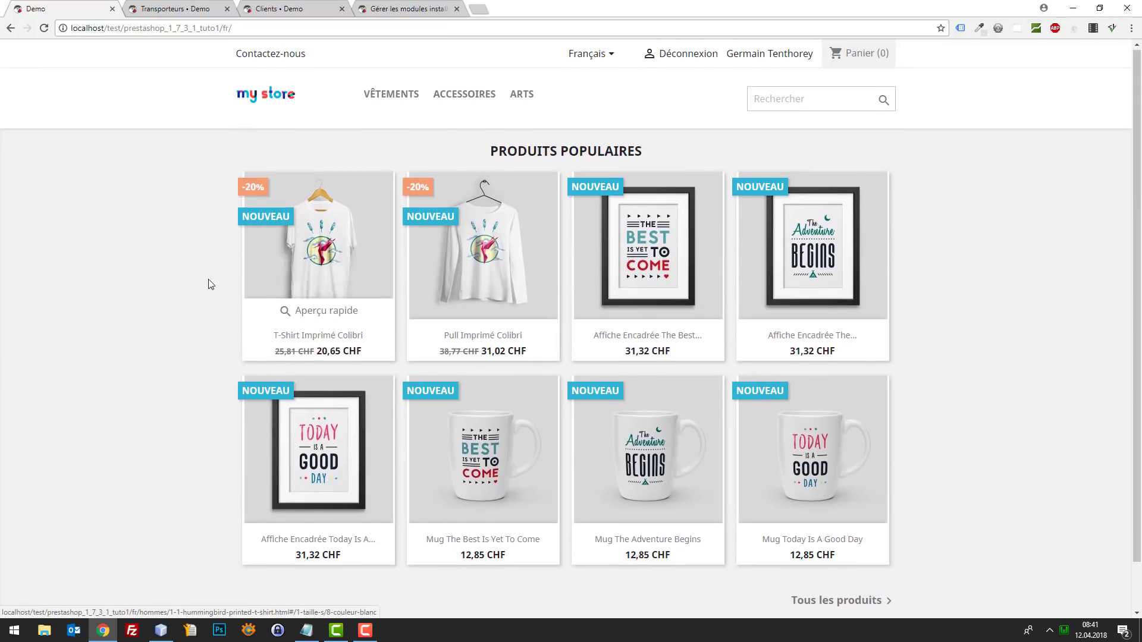
scroll(223, 341, down, 1)
scroll(222, 341, up, 1)
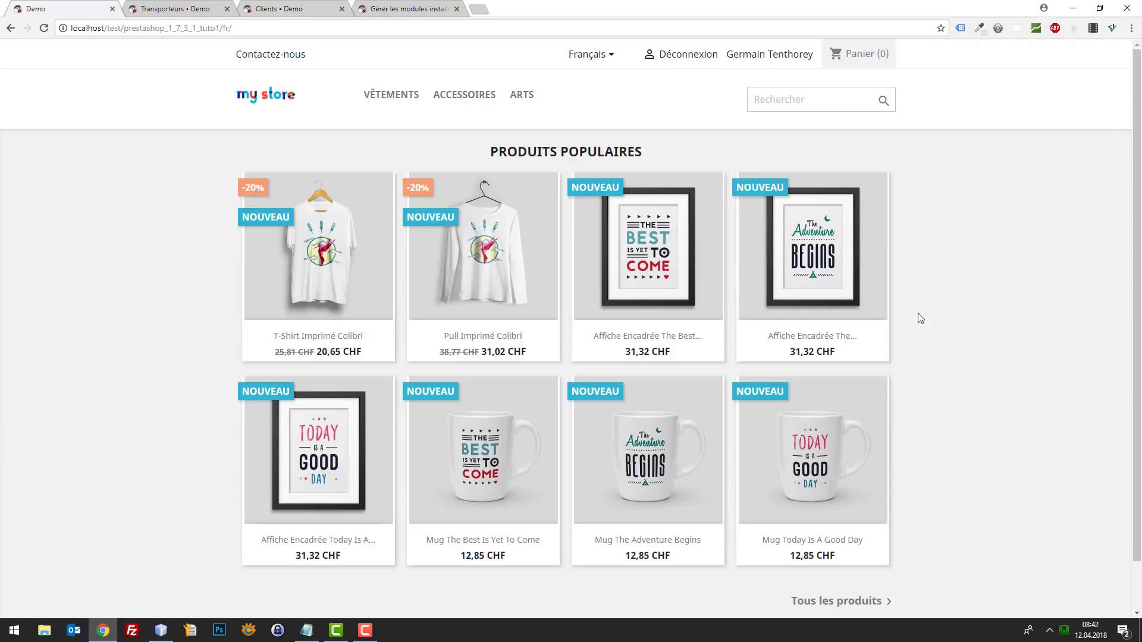
scroll(920, 316, down, 1)
scroll(751, 240, up, 1)
scroll(357, 297, down, 1)
scroll(483, 268, up, 1)
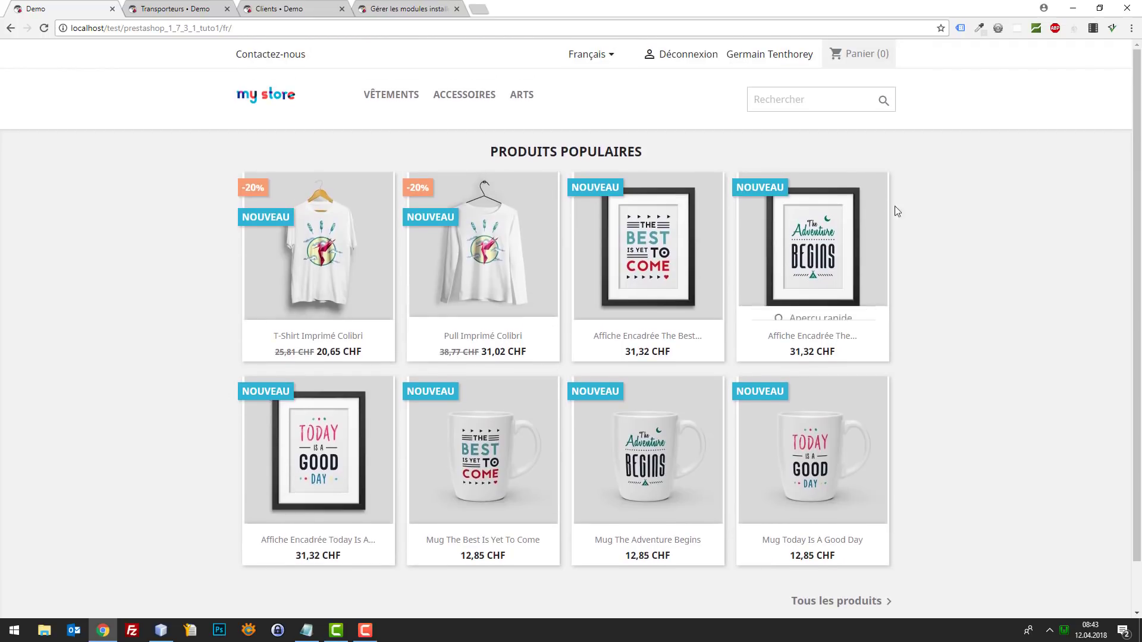
scroll(142, 268, down, 1)
scroll(165, 175, up, 1)
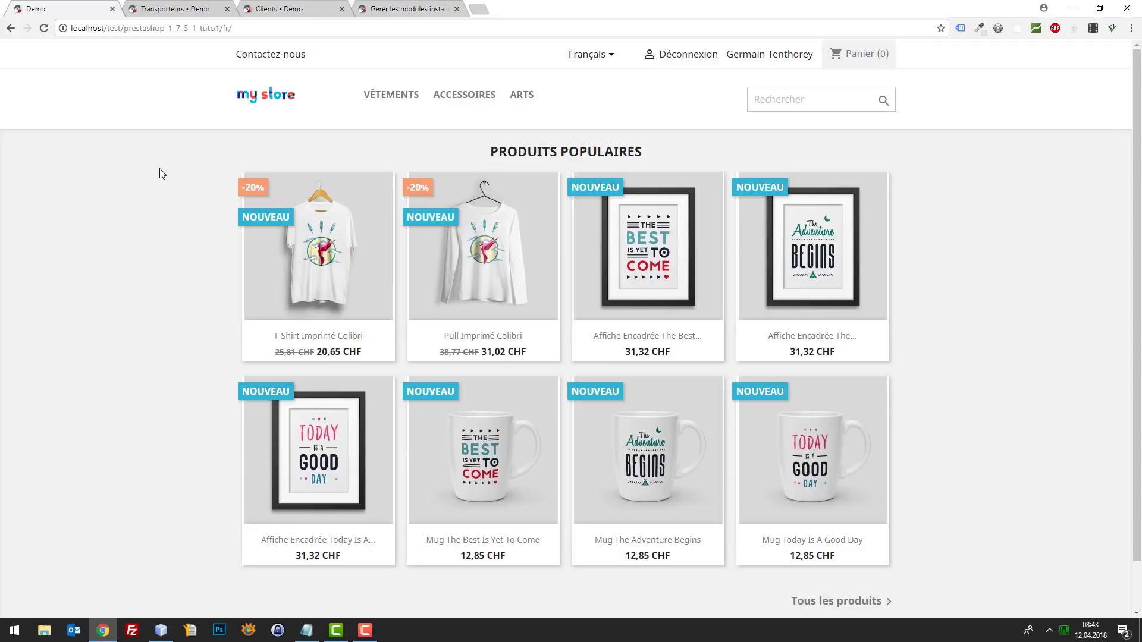
scroll(446, 214, down, 1)
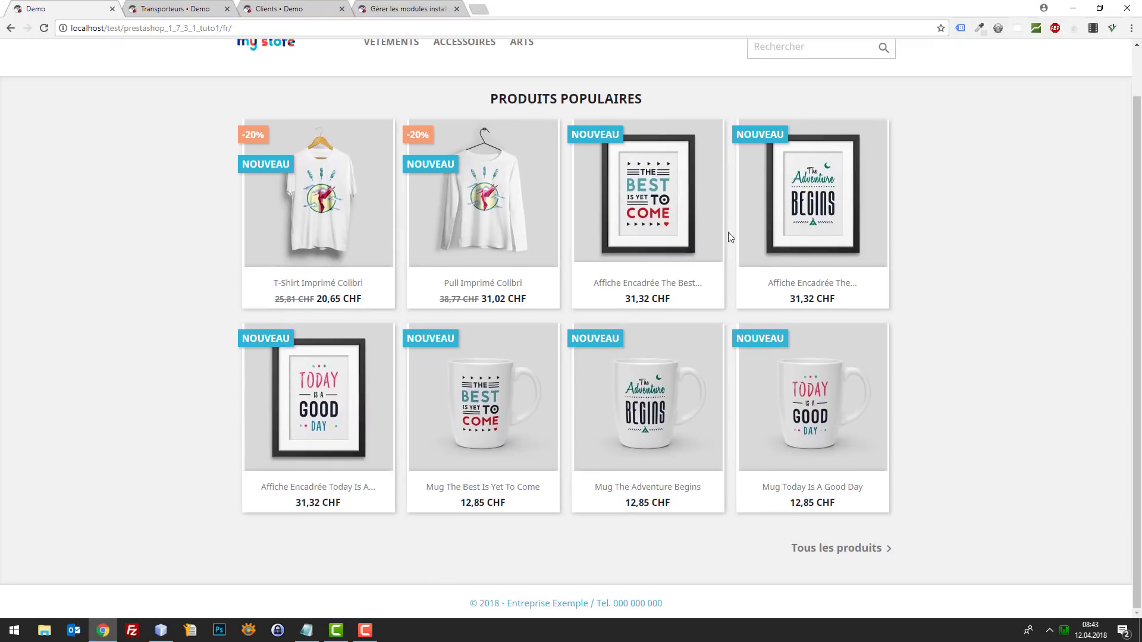
scroll(728, 235, up, 1)
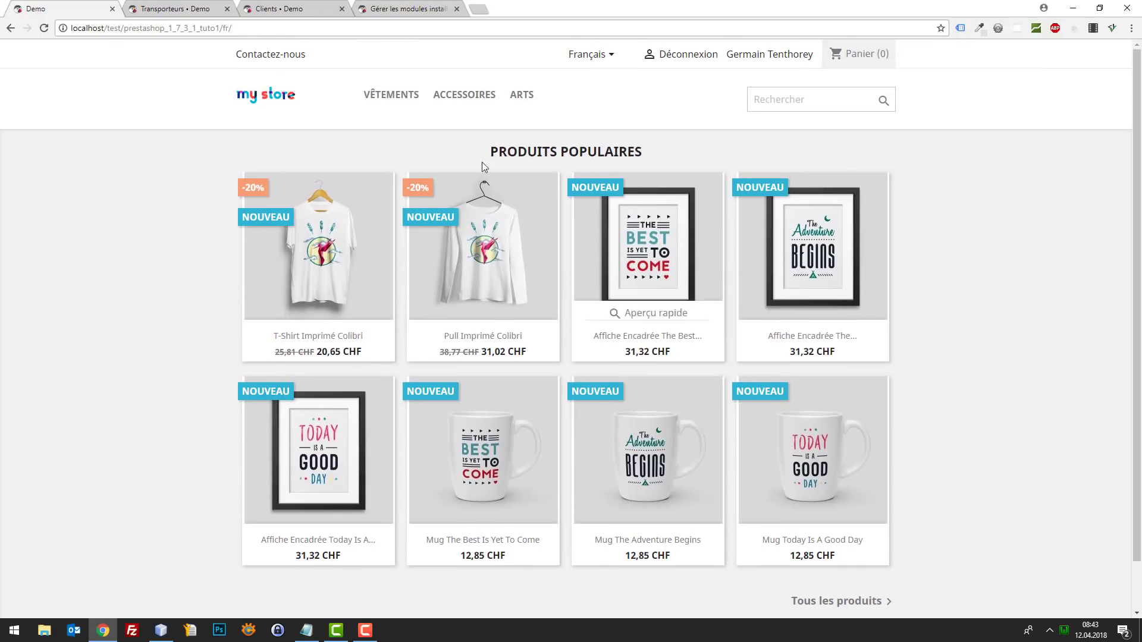
click(258, 100)
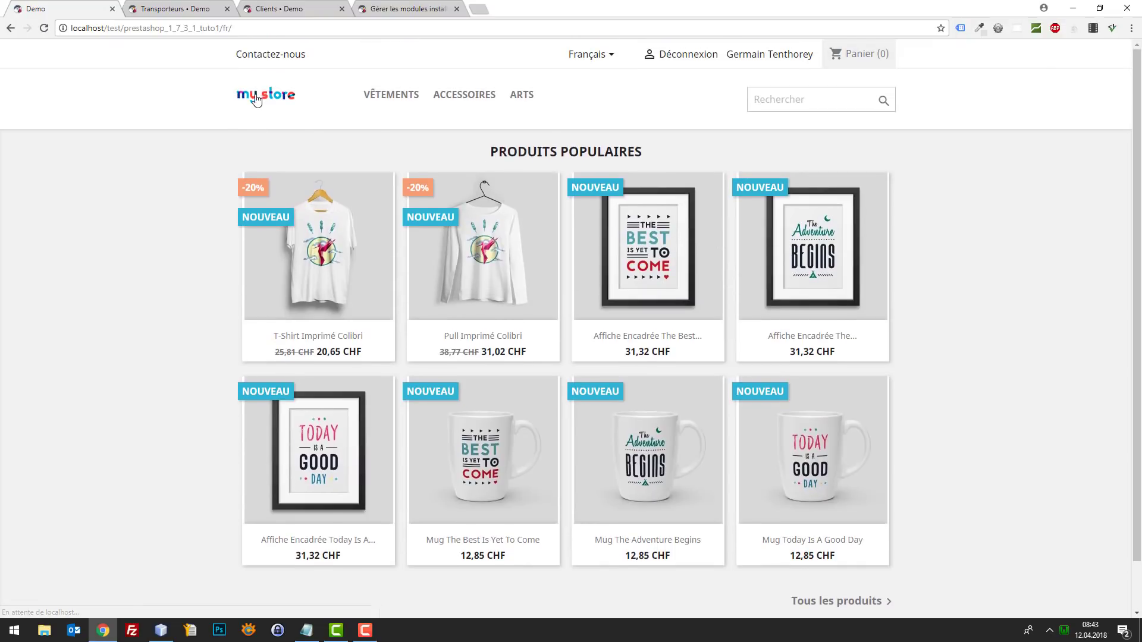